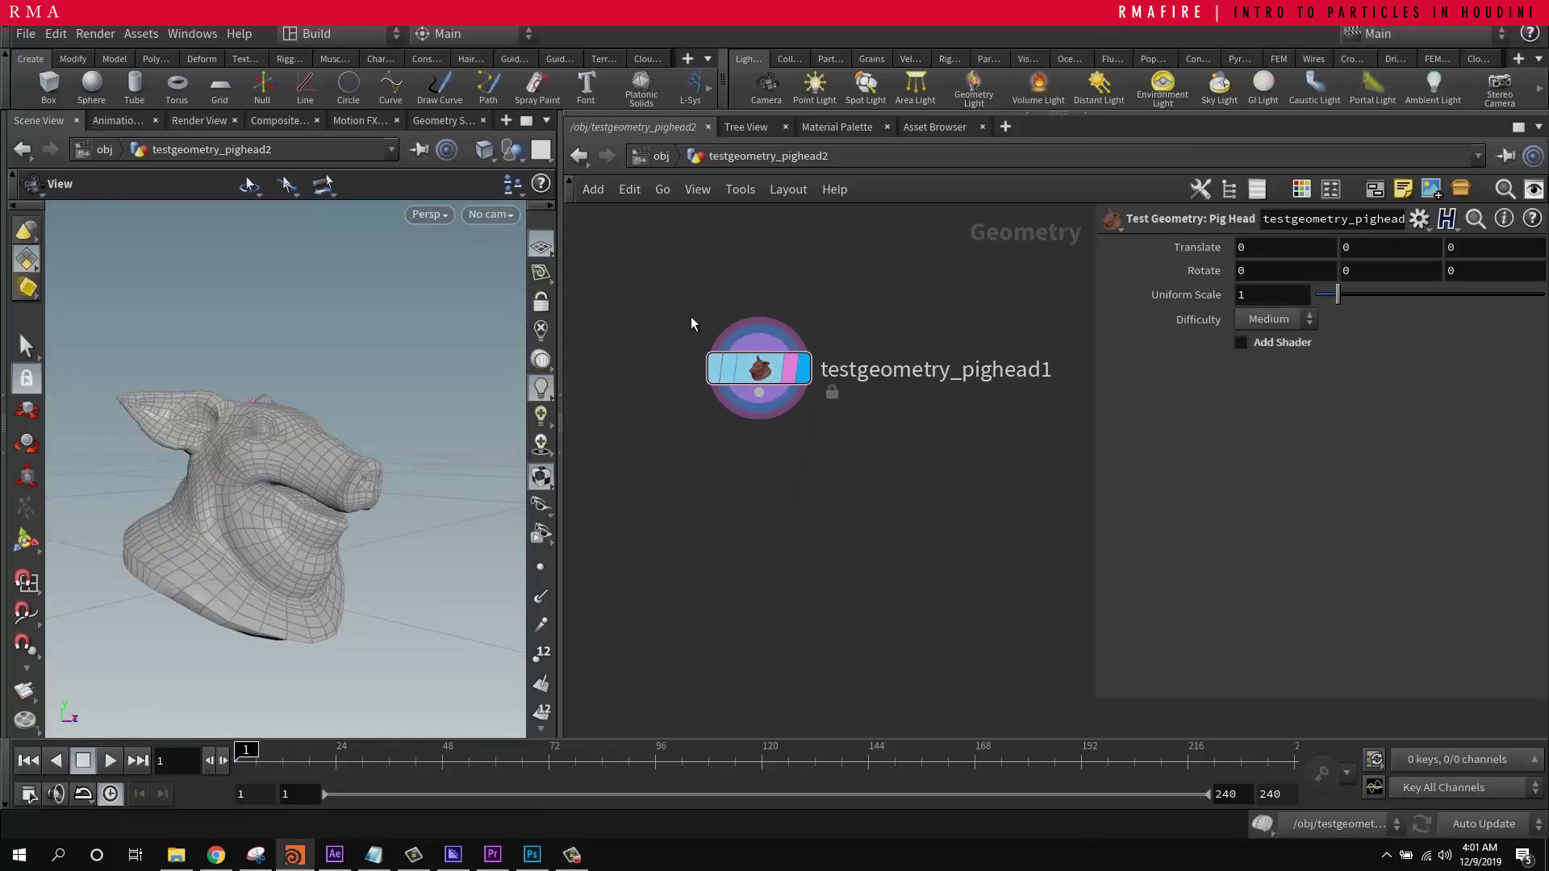
Step: Select the pig head test geometry, turn on Add Shader to preview its material, and turn it off again
{"action": "left_click_drag", "start_coordinate": [579, 267], "coordinate": [1075, 459]}
{"action": "left_click_drag", "start_coordinate": [653, 250], "coordinate": [944, 480]}
{"action": "left_click", "coordinate": [1287, 343]}
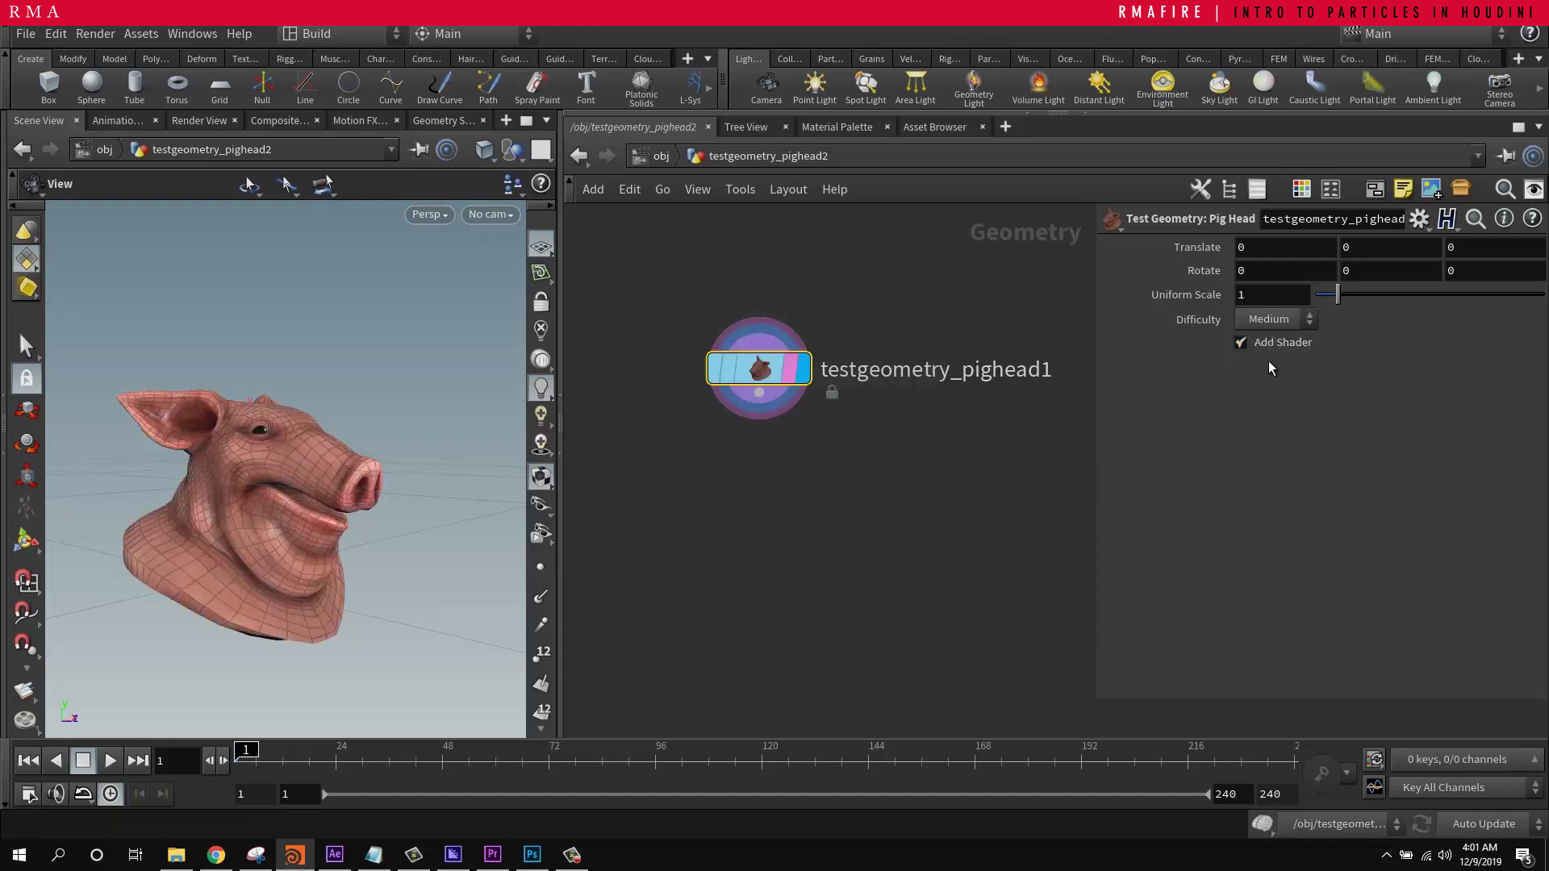
{"action": "left_click", "coordinate": [1284, 345]}
Step: Add a POP Network node below the pig head geometry, connected to its output, and display it
{"action": "middle_click_drag", "start_coordinate": [835, 516], "coordinate": [788, 507]}
{"action": "key", "text": "Tab"}
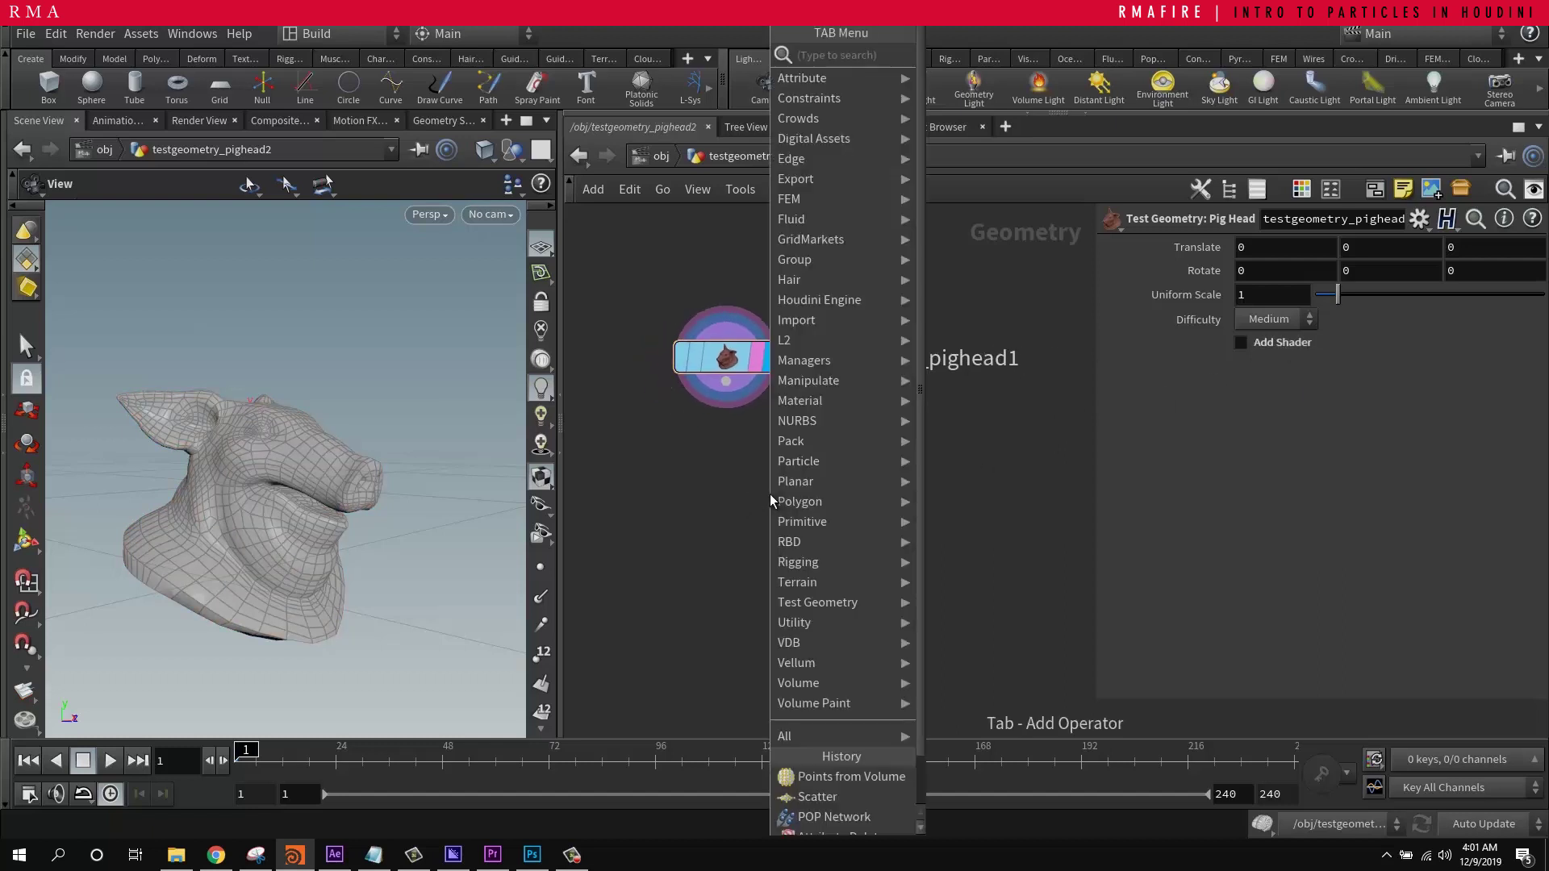
{"action": "type", "text": "po"}
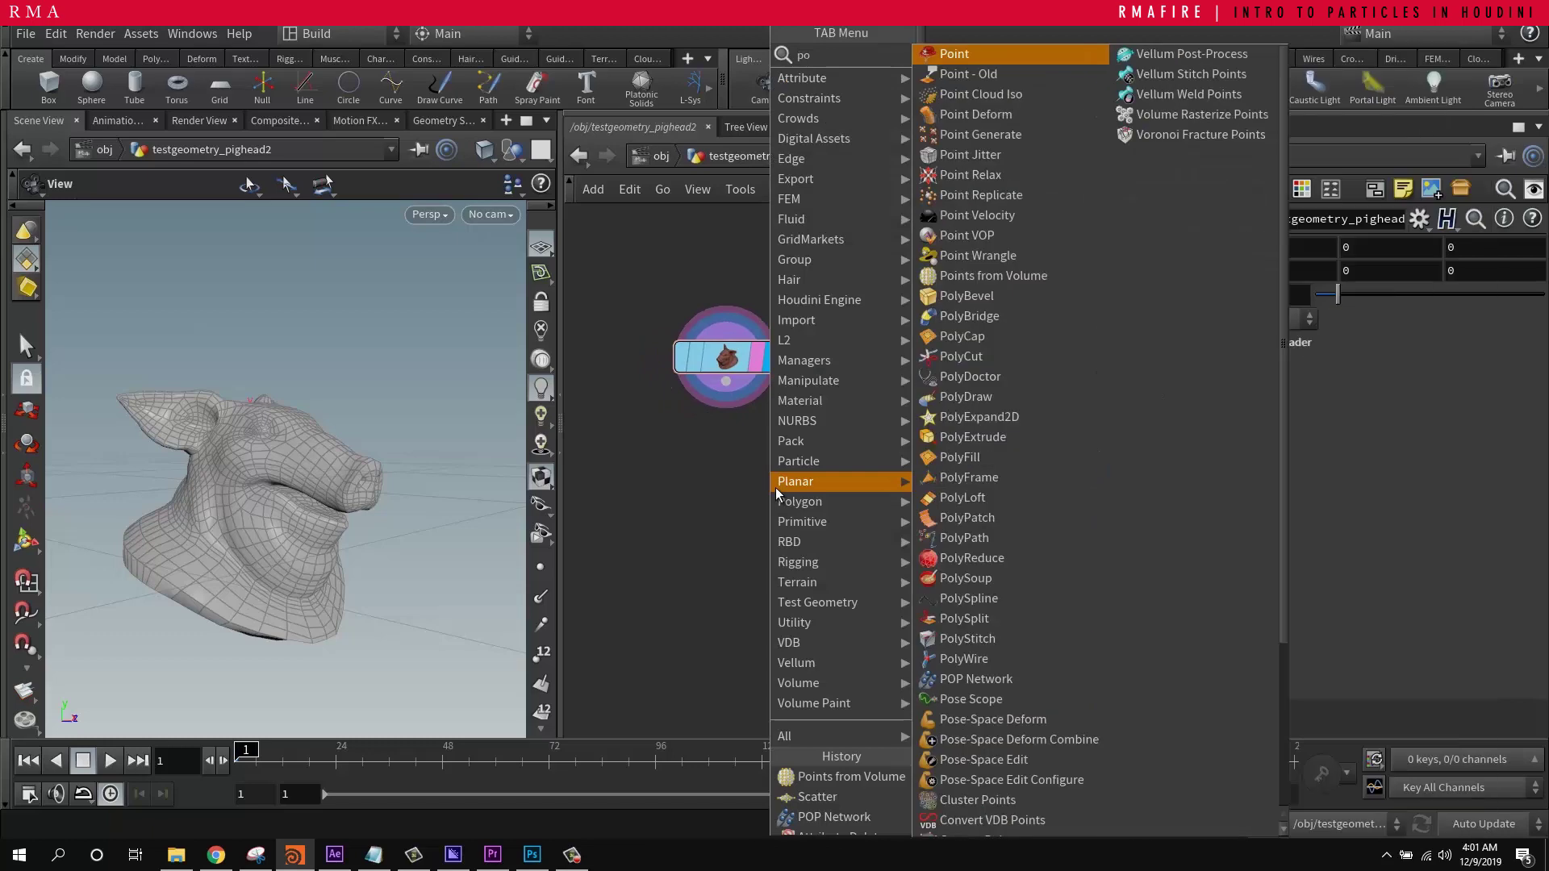
{"action": "key", "text": "Return"}
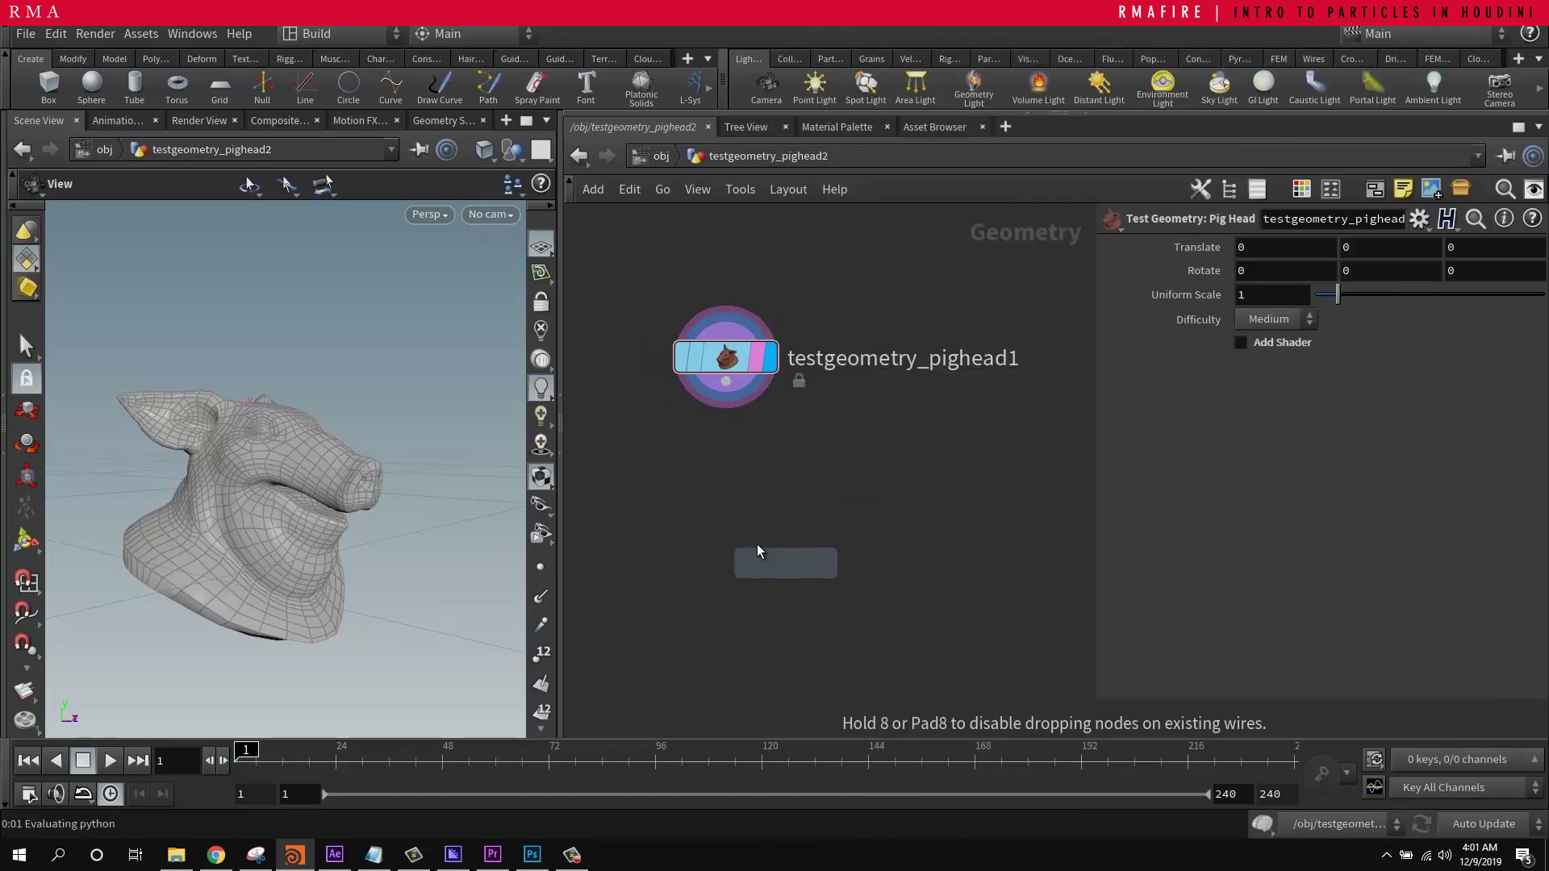
{"action": "left_click", "coordinate": [746, 471]}
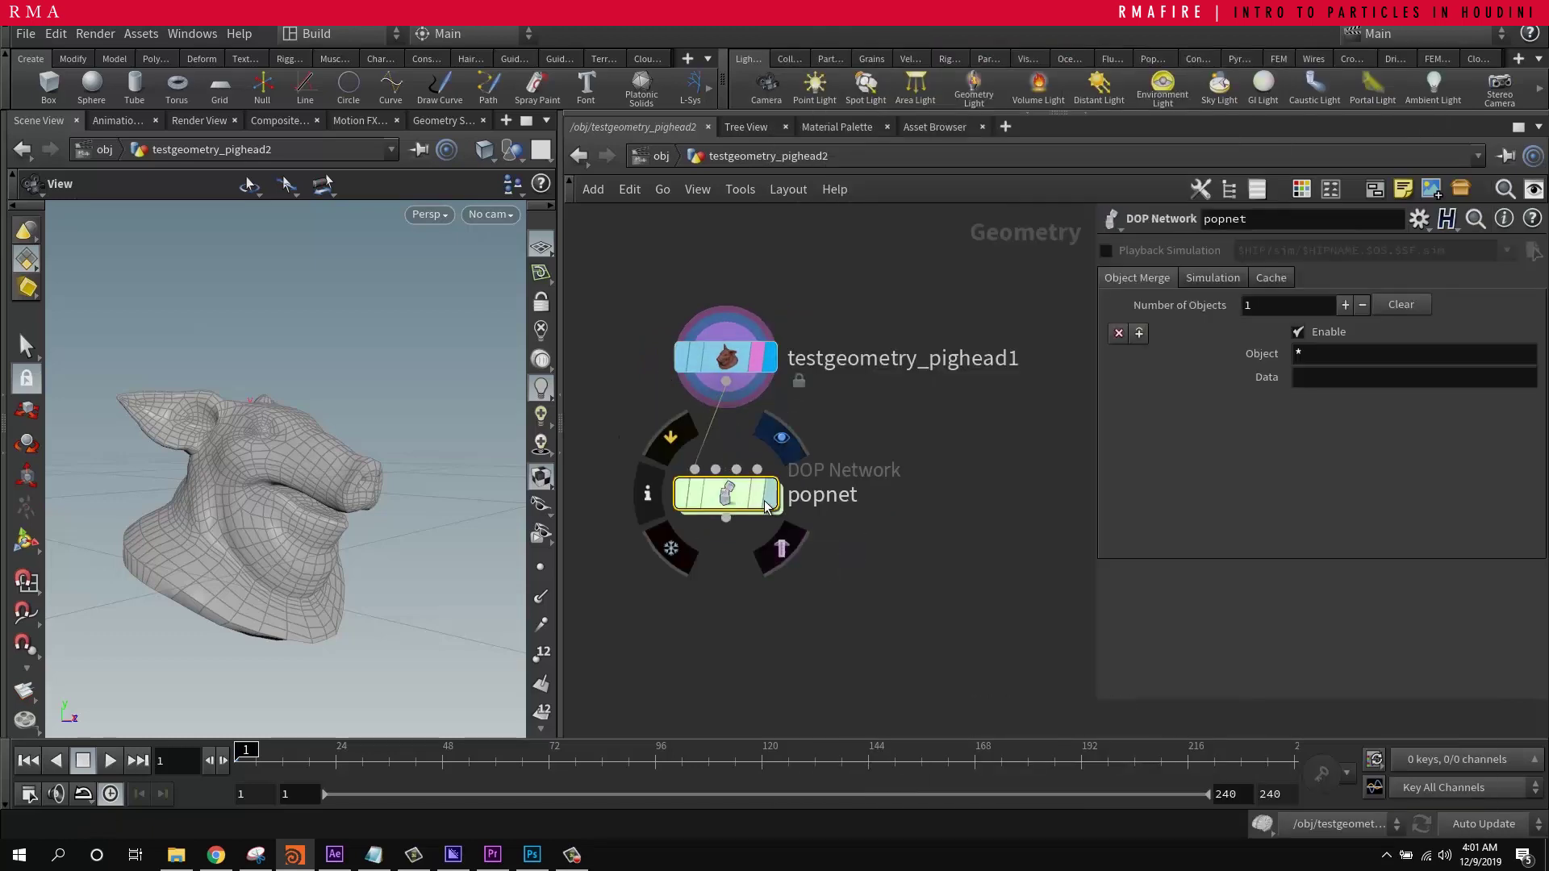
{"action": "left_click", "coordinate": [764, 507]}
{"action": "left_click_drag", "start_coordinate": [1016, 441], "coordinate": [674, 518]}
{"action": "left_click_drag", "start_coordinate": [306, 499], "coordinate": [282, 543]}
Step: Go inside the POP network and move the output node farther below the POP solver
{"action": "double_click", "coordinate": [732, 506]}
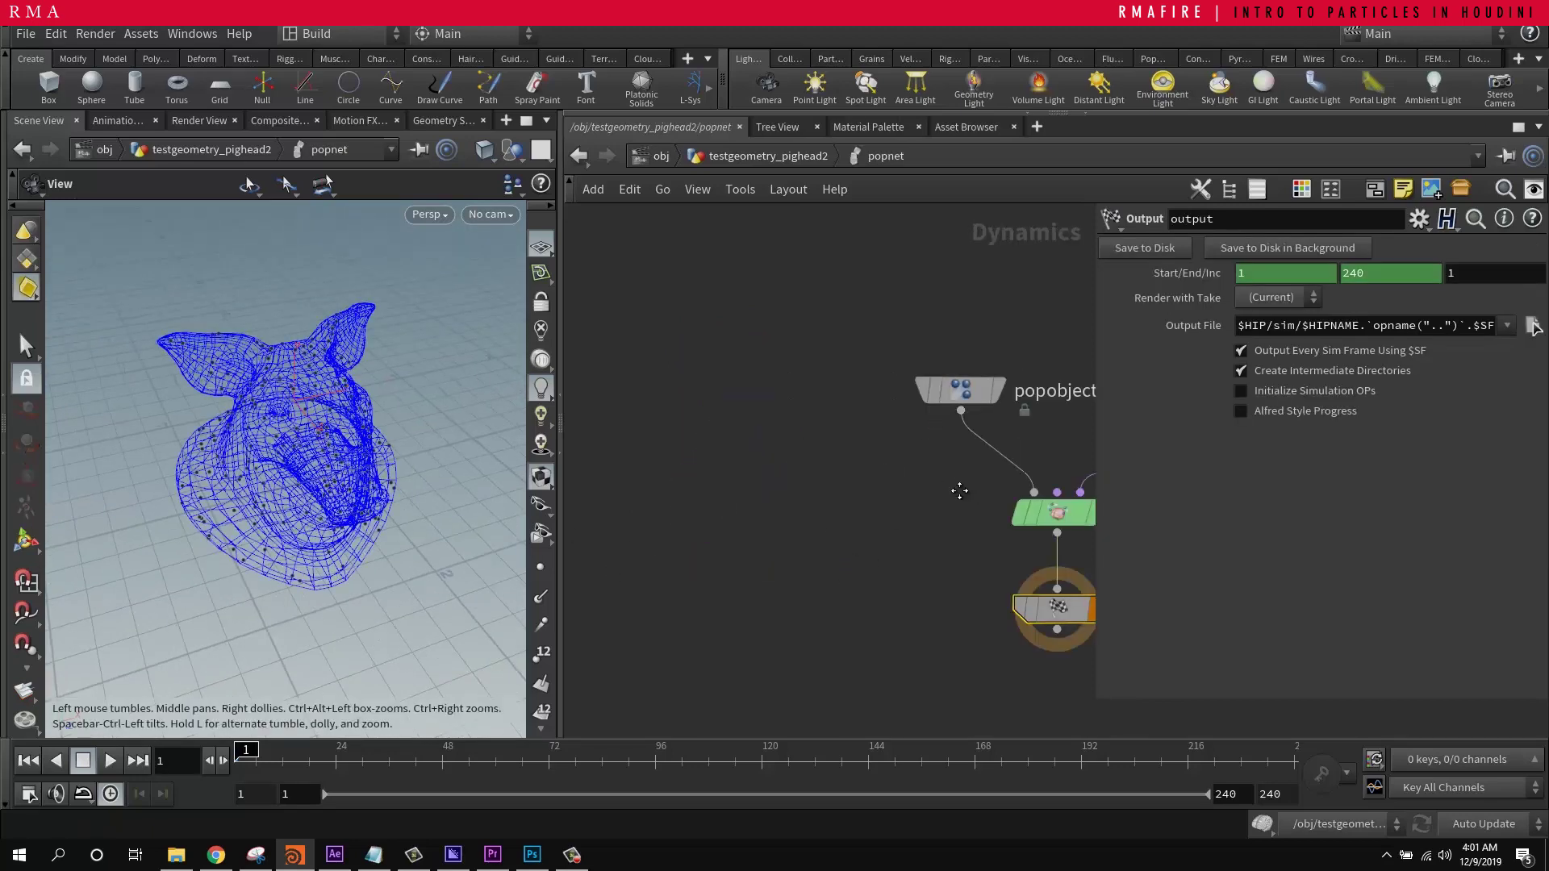
{"action": "middle_click_drag", "start_coordinate": [944, 494], "coordinate": [750, 519]}
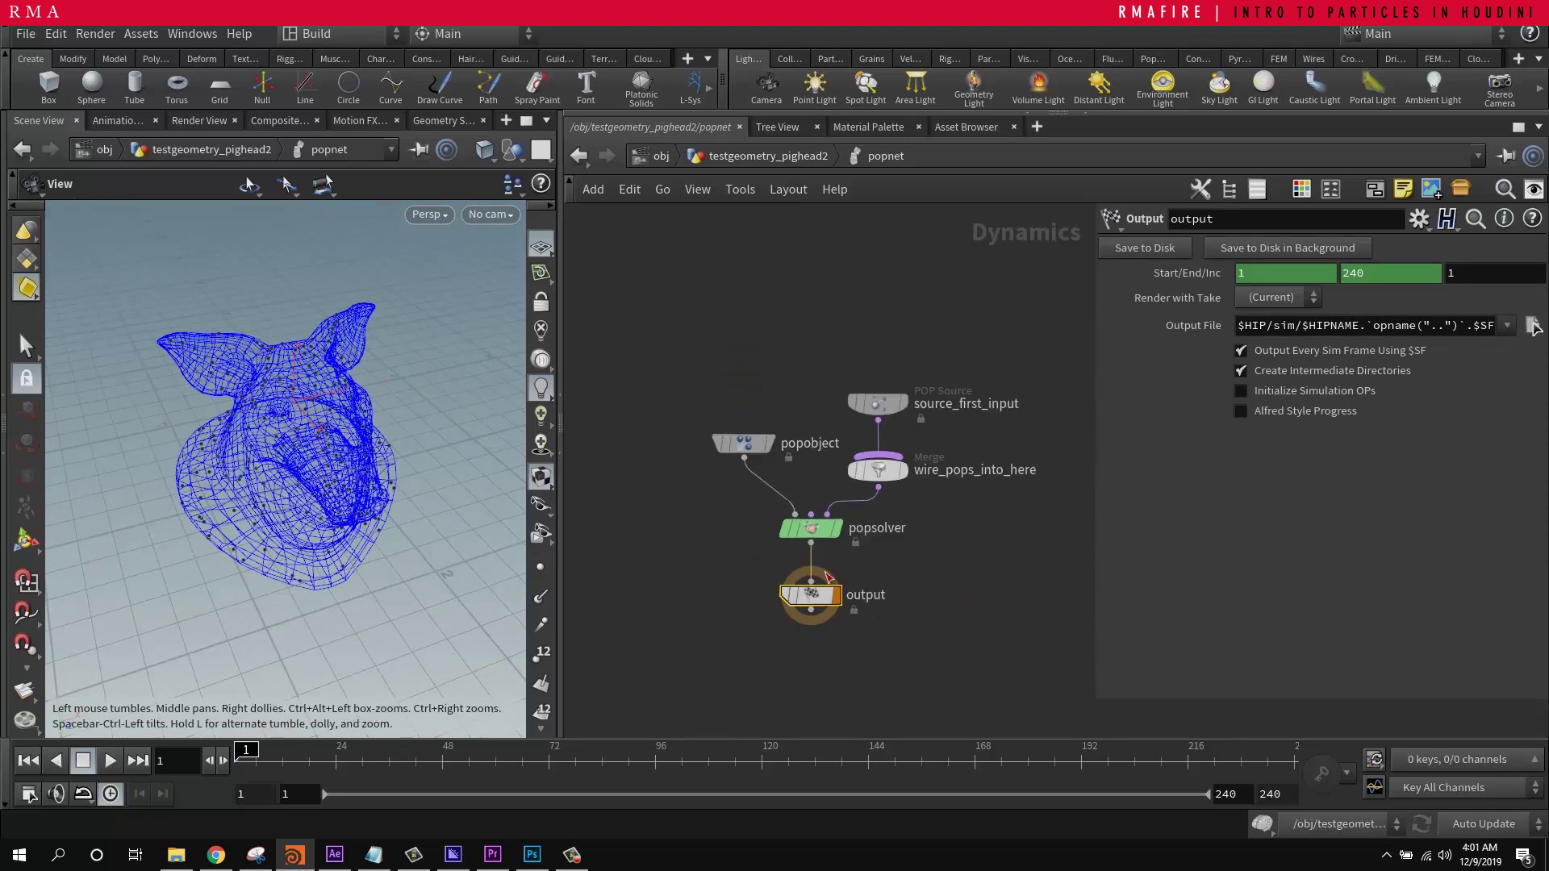
{"action": "left_click_drag", "start_coordinate": [811, 594], "coordinate": [811, 653]}
{"action": "middle_click_drag", "start_coordinate": [755, 701], "coordinate": [760, 628]}
{"action": "left_click_drag", "start_coordinate": [814, 579], "coordinate": [815, 622]}
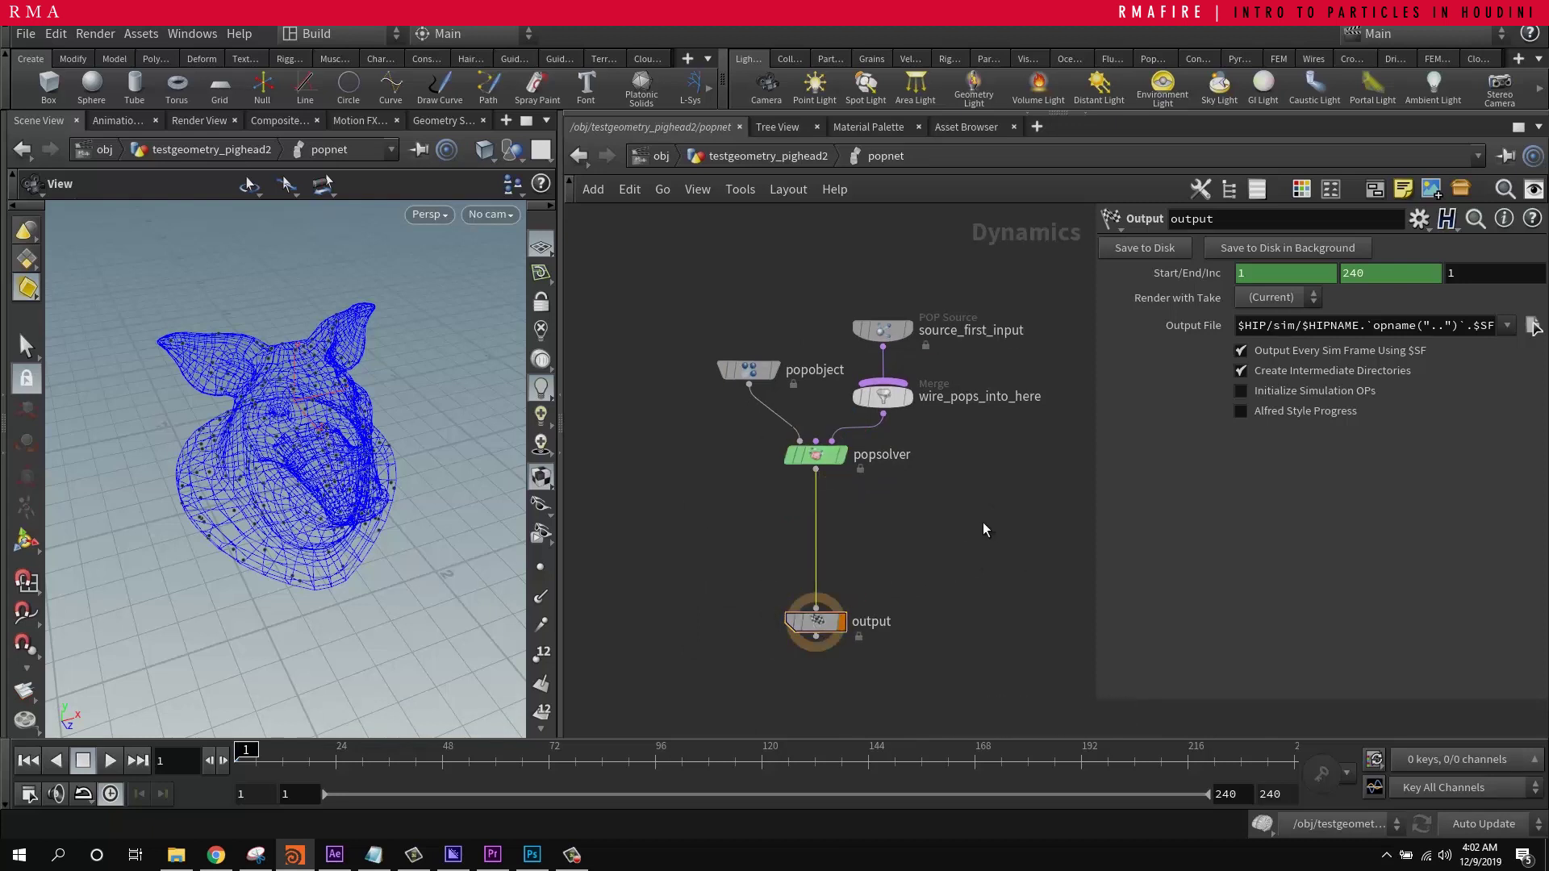
{"action": "key", "text": "h"}
Step: Examine the POP object's Collisions, Physical and Guides settings
{"action": "left_click", "coordinate": [605, 347]}
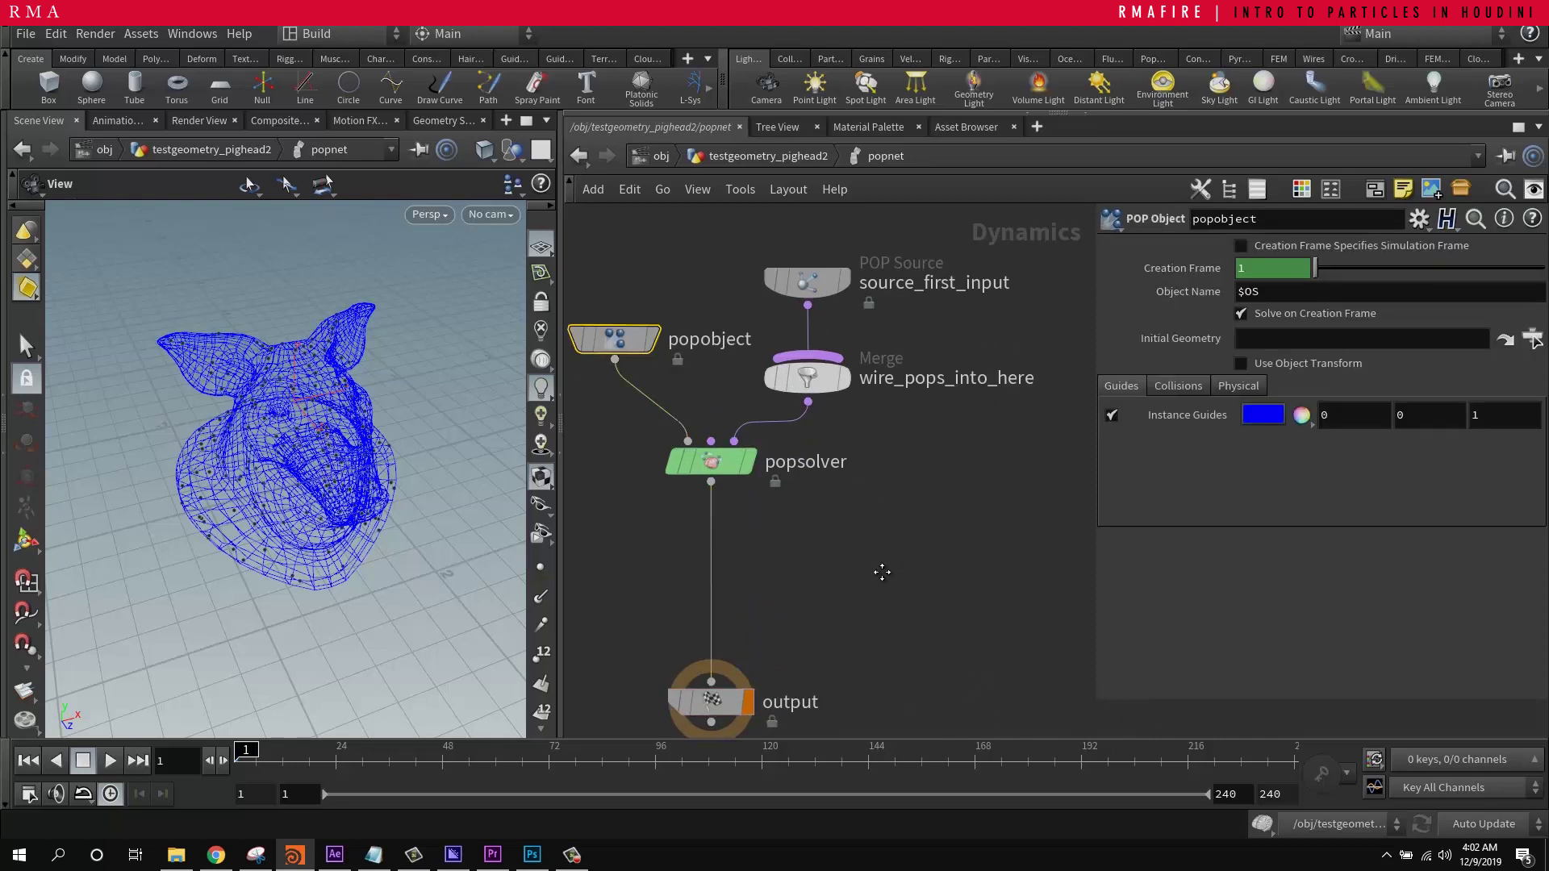
{"action": "middle_click_drag", "start_coordinate": [887, 591], "coordinate": [918, 687]}
{"action": "left_click_drag", "start_coordinate": [642, 444], "coordinate": [625, 483]}
{"action": "scroll", "coordinate": [682, 430], "scroll_direction": "down", "scroll_amount": 2}
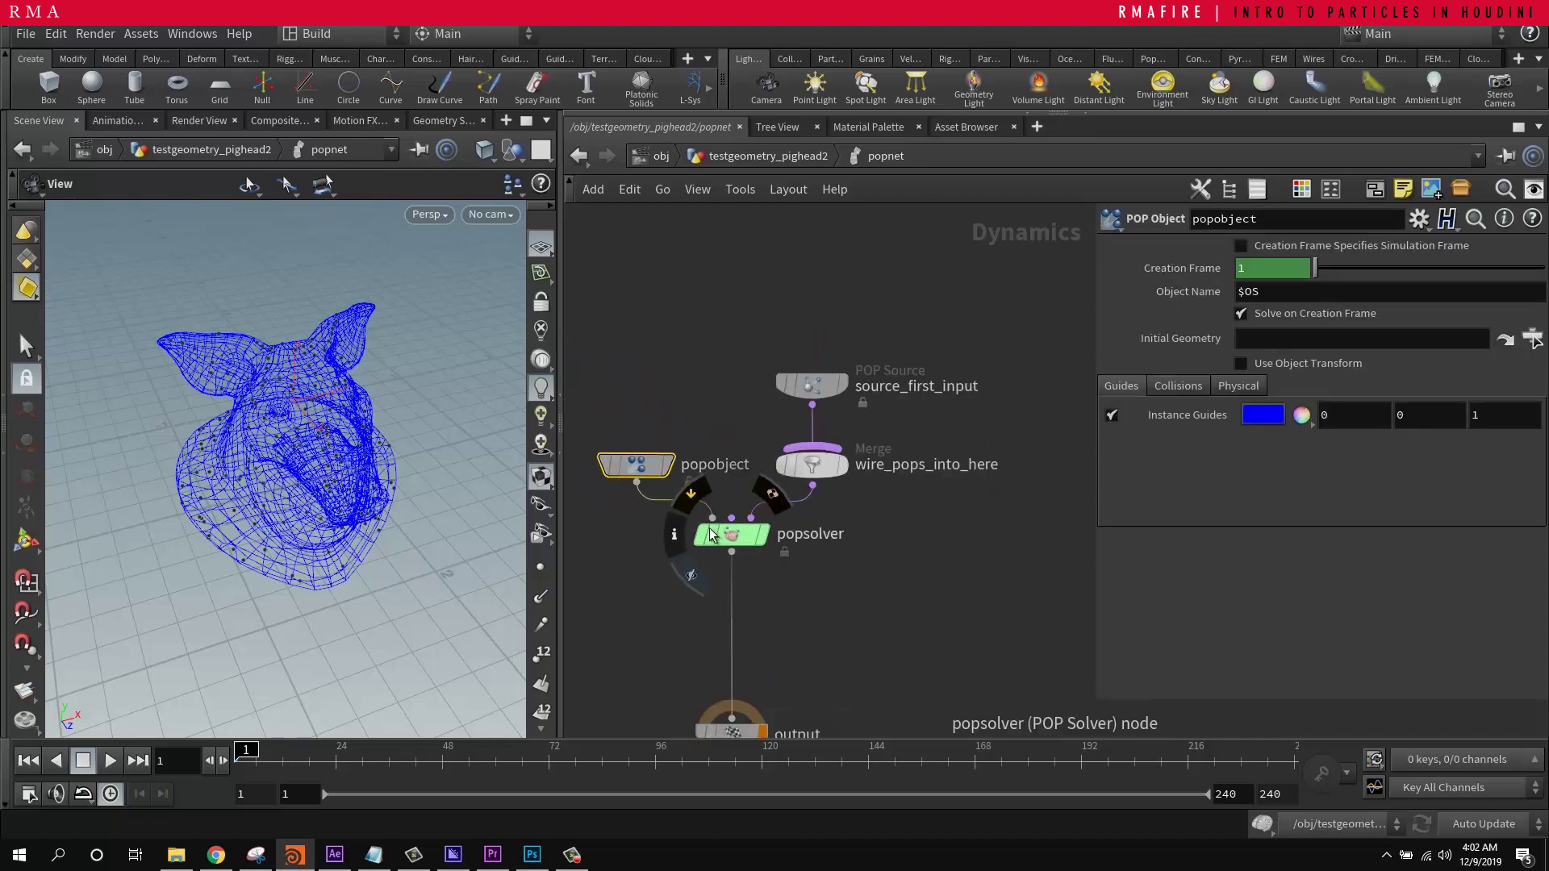
{"action": "left_click_drag", "start_coordinate": [730, 539], "coordinate": [729, 563]}
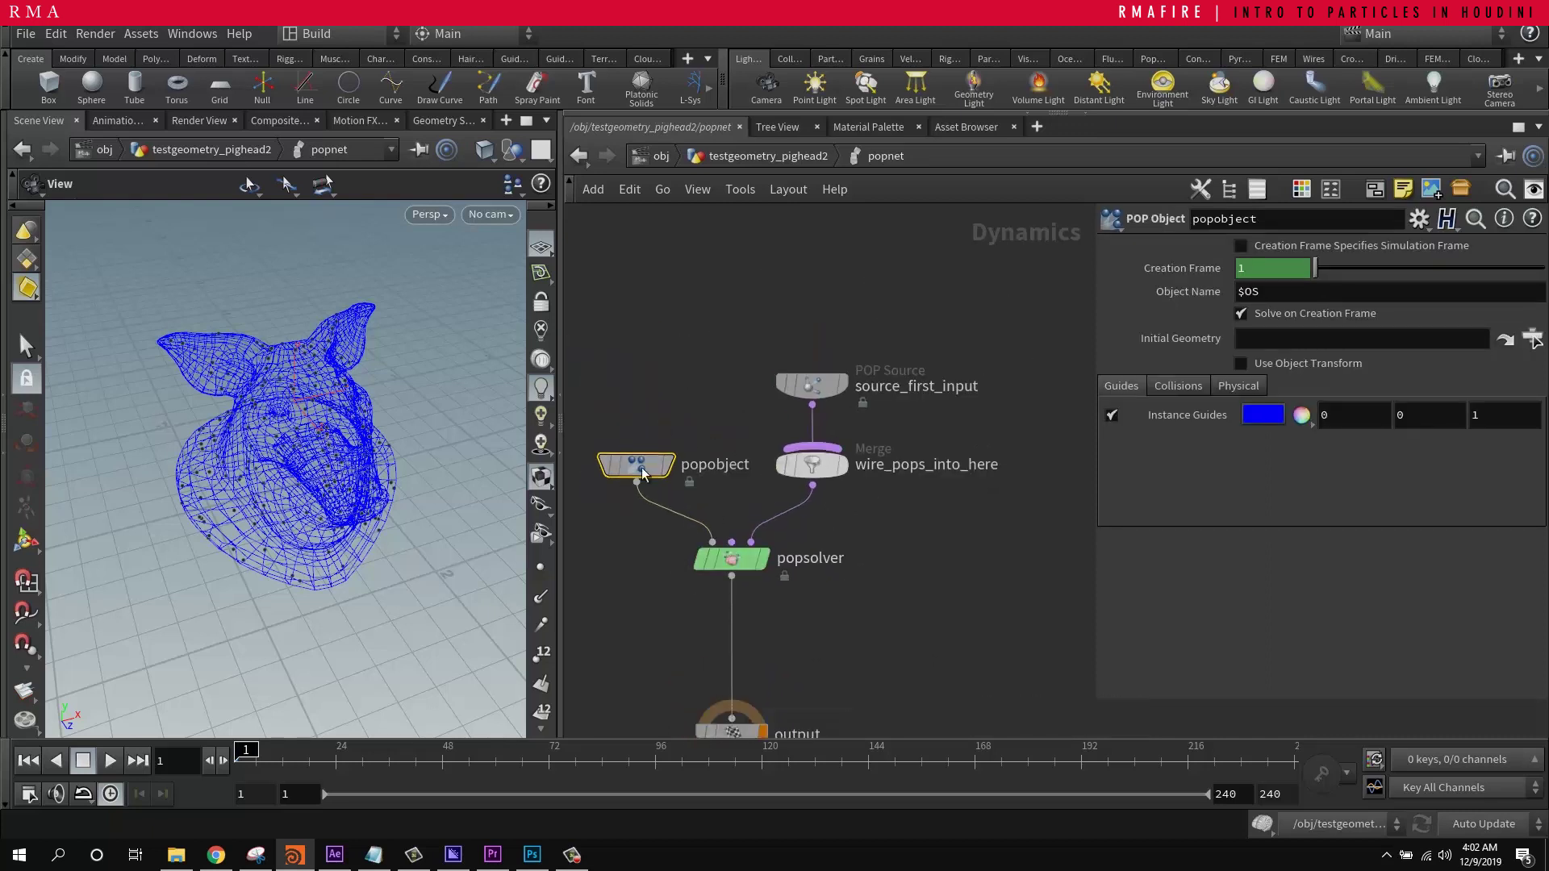
{"action": "left_click", "coordinate": [1179, 387]}
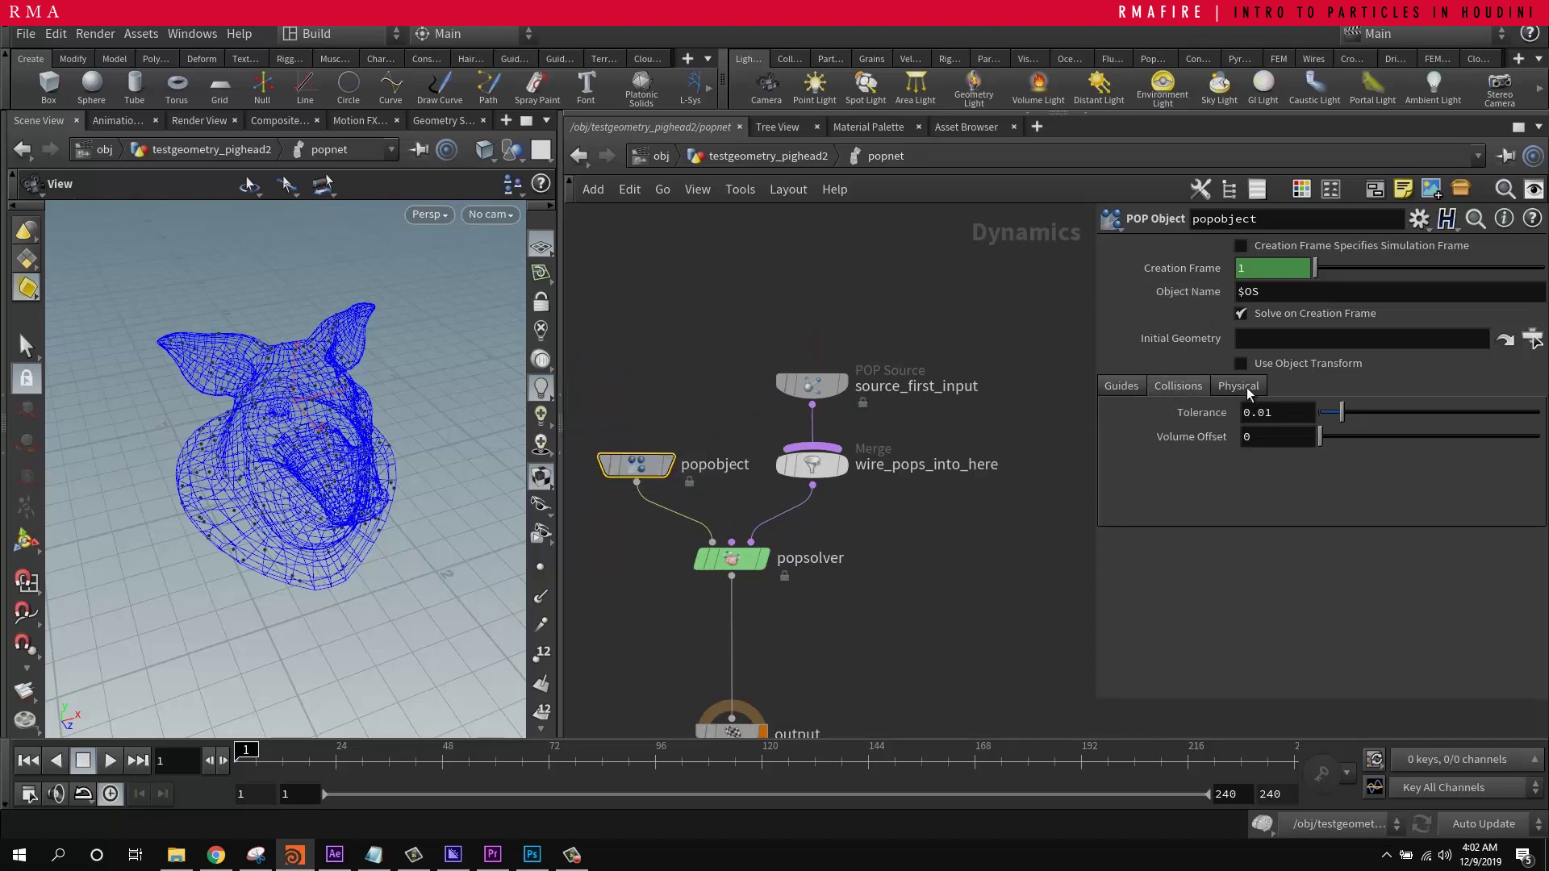
{"action": "left_click", "coordinate": [1249, 388]}
{"action": "left_click", "coordinate": [1125, 387]}
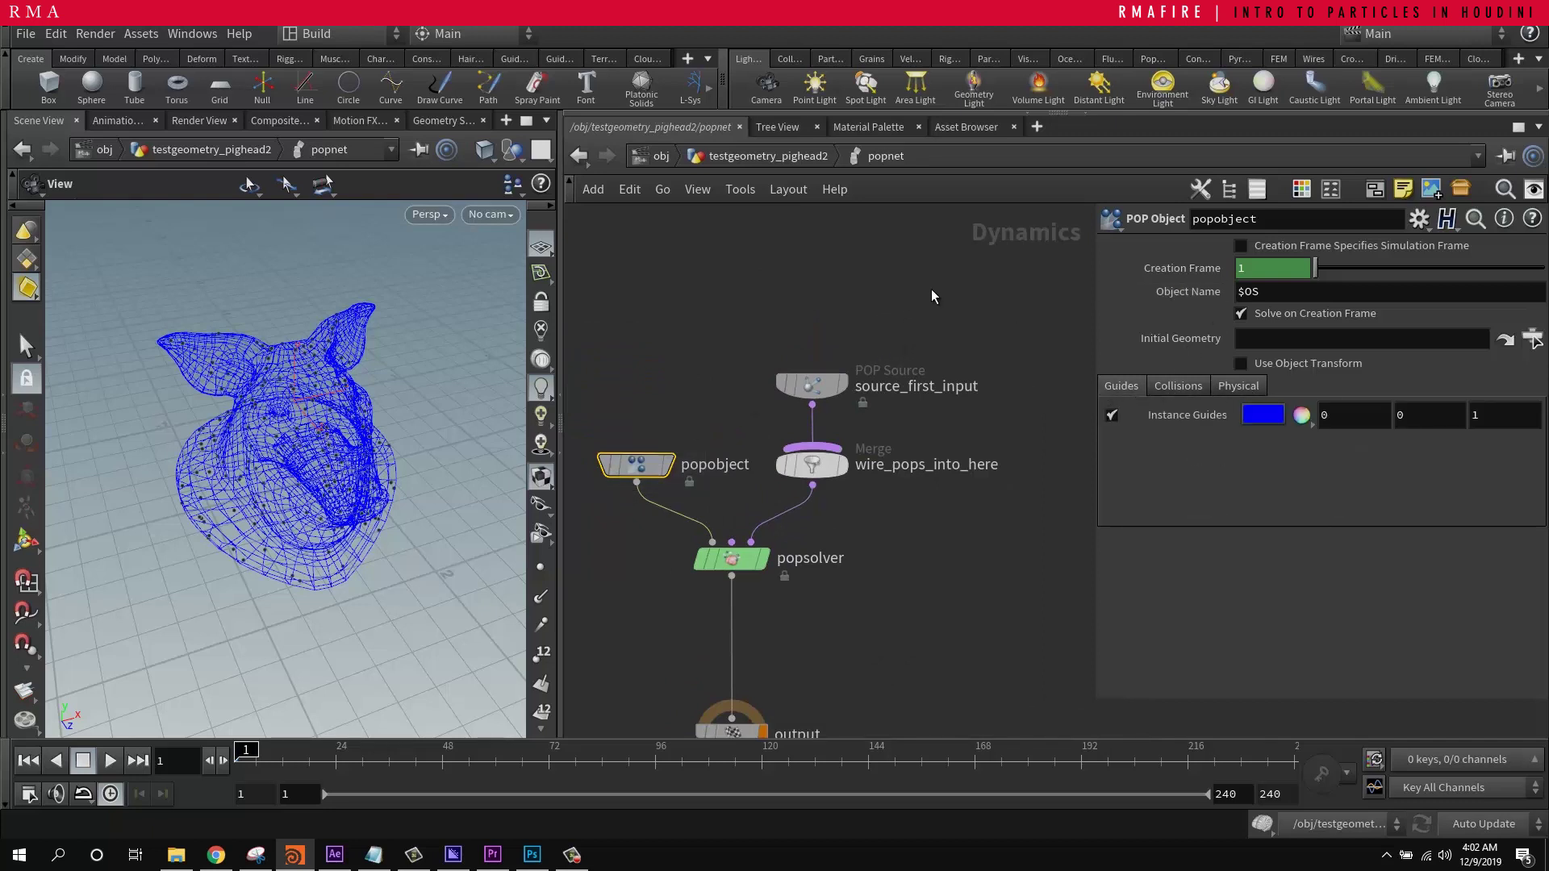
Step: Wire the POP source directly into the POP solver's last input and delete the merge node between them
{"action": "middle_click_drag", "start_coordinate": [931, 288], "coordinate": [820, 360]}
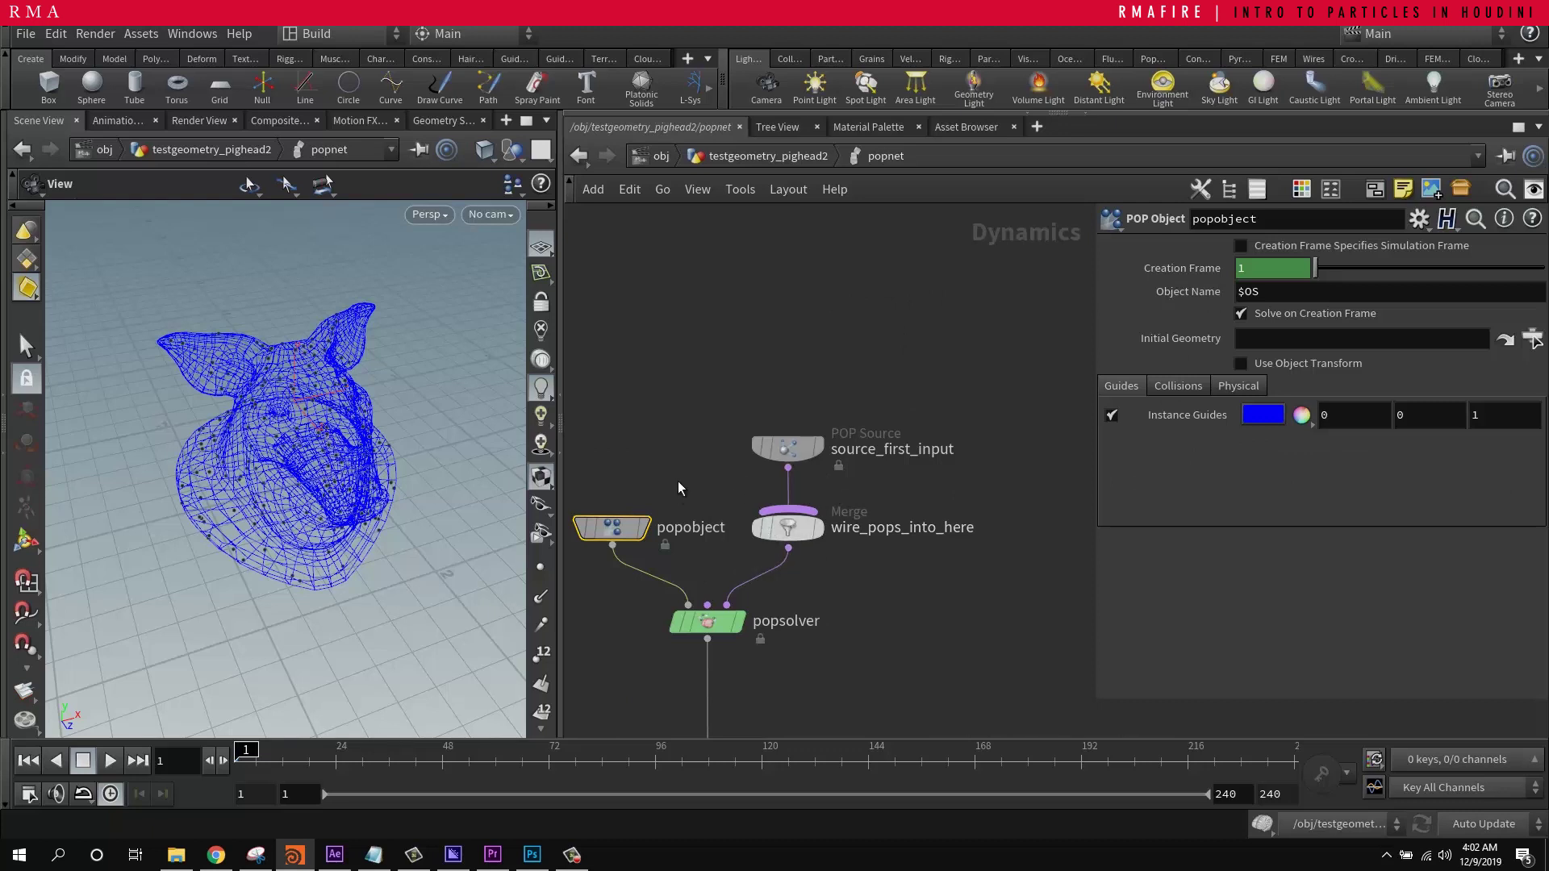
{"action": "left_click_drag", "start_coordinate": [788, 446], "coordinate": [806, 349]}
{"action": "left_click_drag", "start_coordinate": [714, 290], "coordinate": [1056, 393]}
{"action": "left_click_drag", "start_coordinate": [783, 512], "coordinate": [787, 440]}
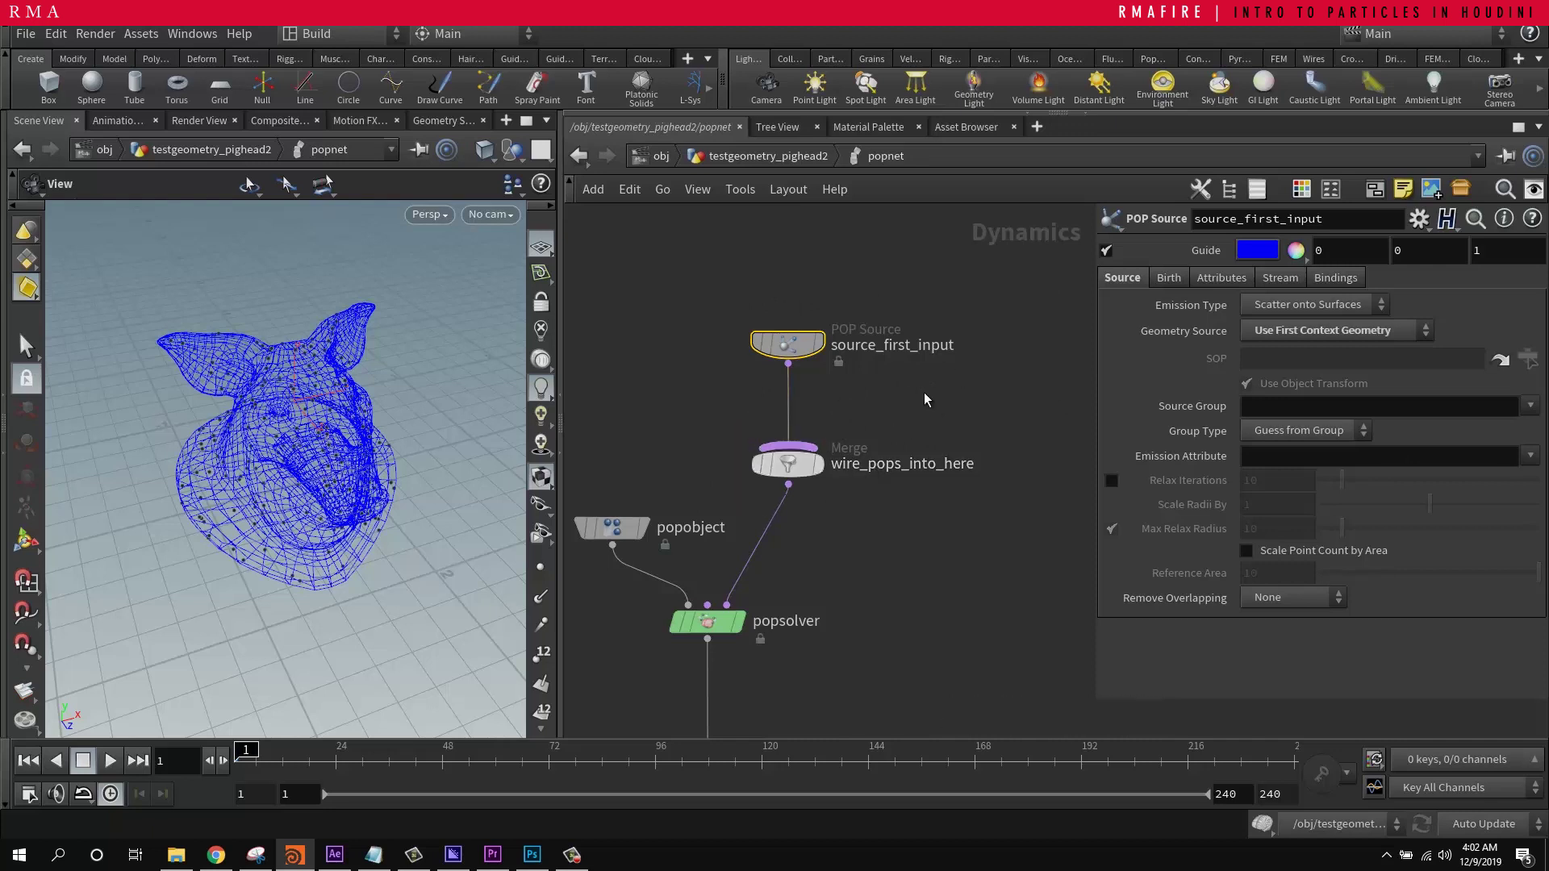
{"action": "left_click_drag", "start_coordinate": [793, 472], "coordinate": [922, 485]}
{"action": "left_click_drag", "start_coordinate": [789, 364], "coordinate": [726, 604]}
{"action": "left_click", "coordinate": [920, 476]}
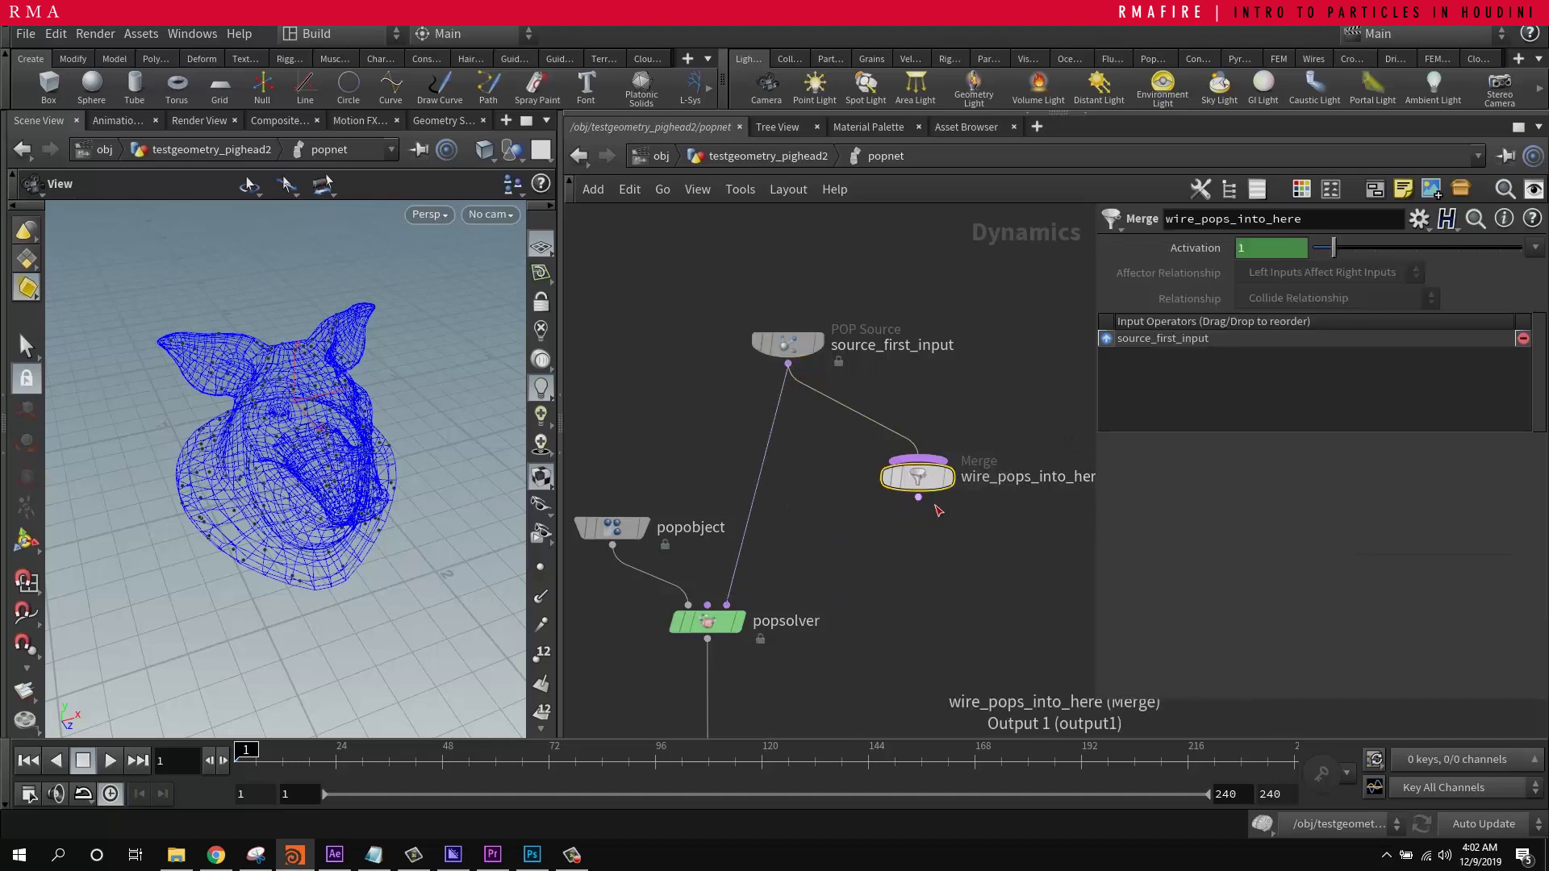
{"action": "key", "text": "Delete"}
{"action": "left_click_drag", "start_coordinate": [799, 372], "coordinate": [856, 498]}
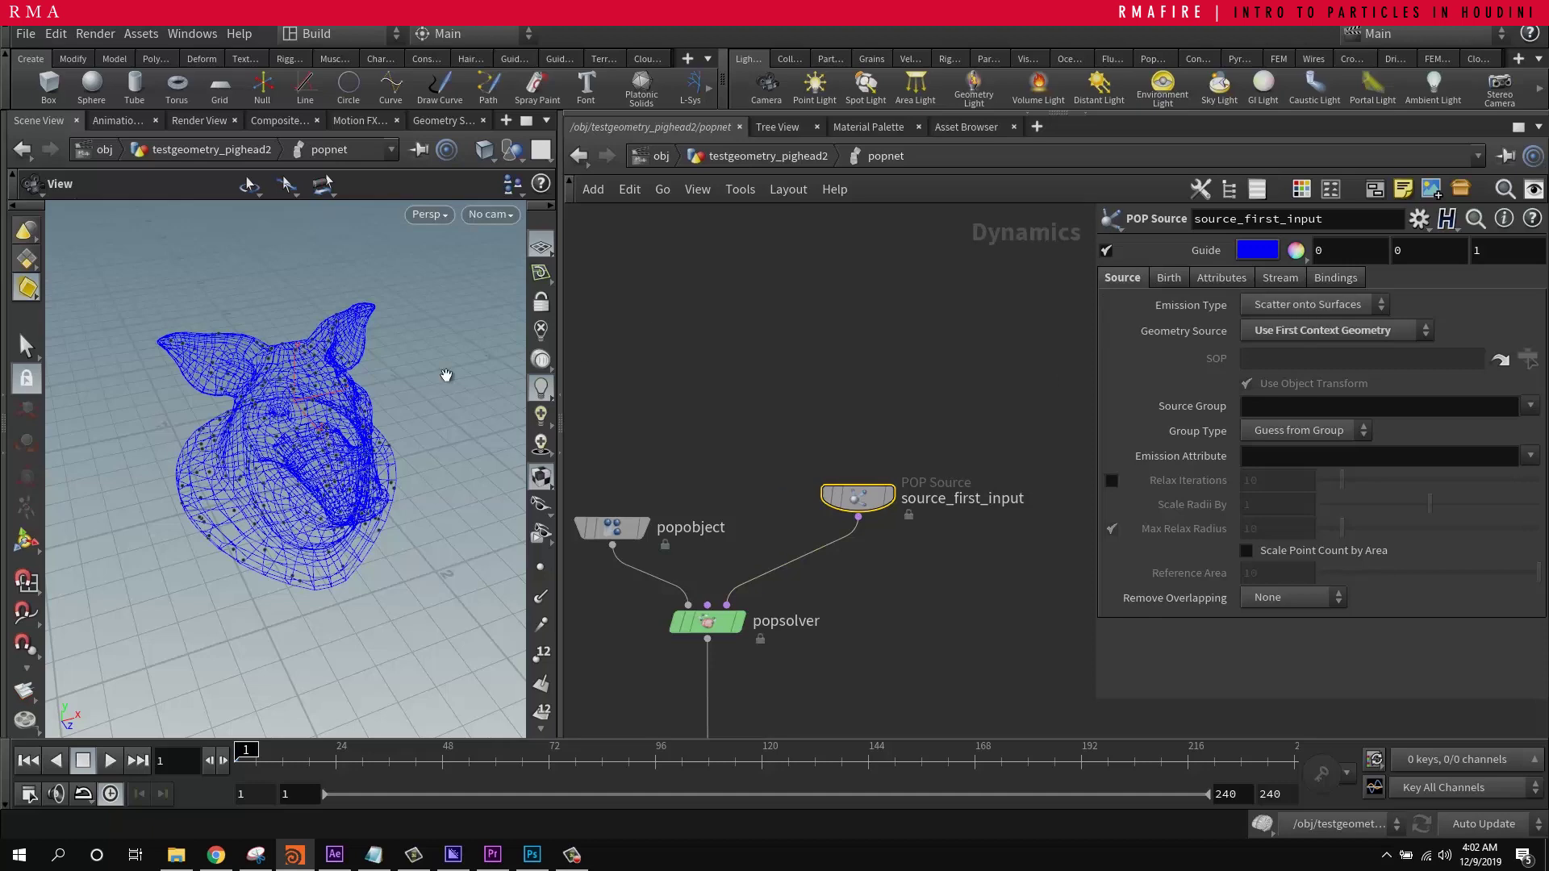
Step: Set the POP source's Emission Type to All Points
{"action": "left_click_drag", "start_coordinate": [360, 418], "coordinate": [371, 419]}
{"action": "right_click_drag", "start_coordinate": [371, 420], "coordinate": [405, 418]}
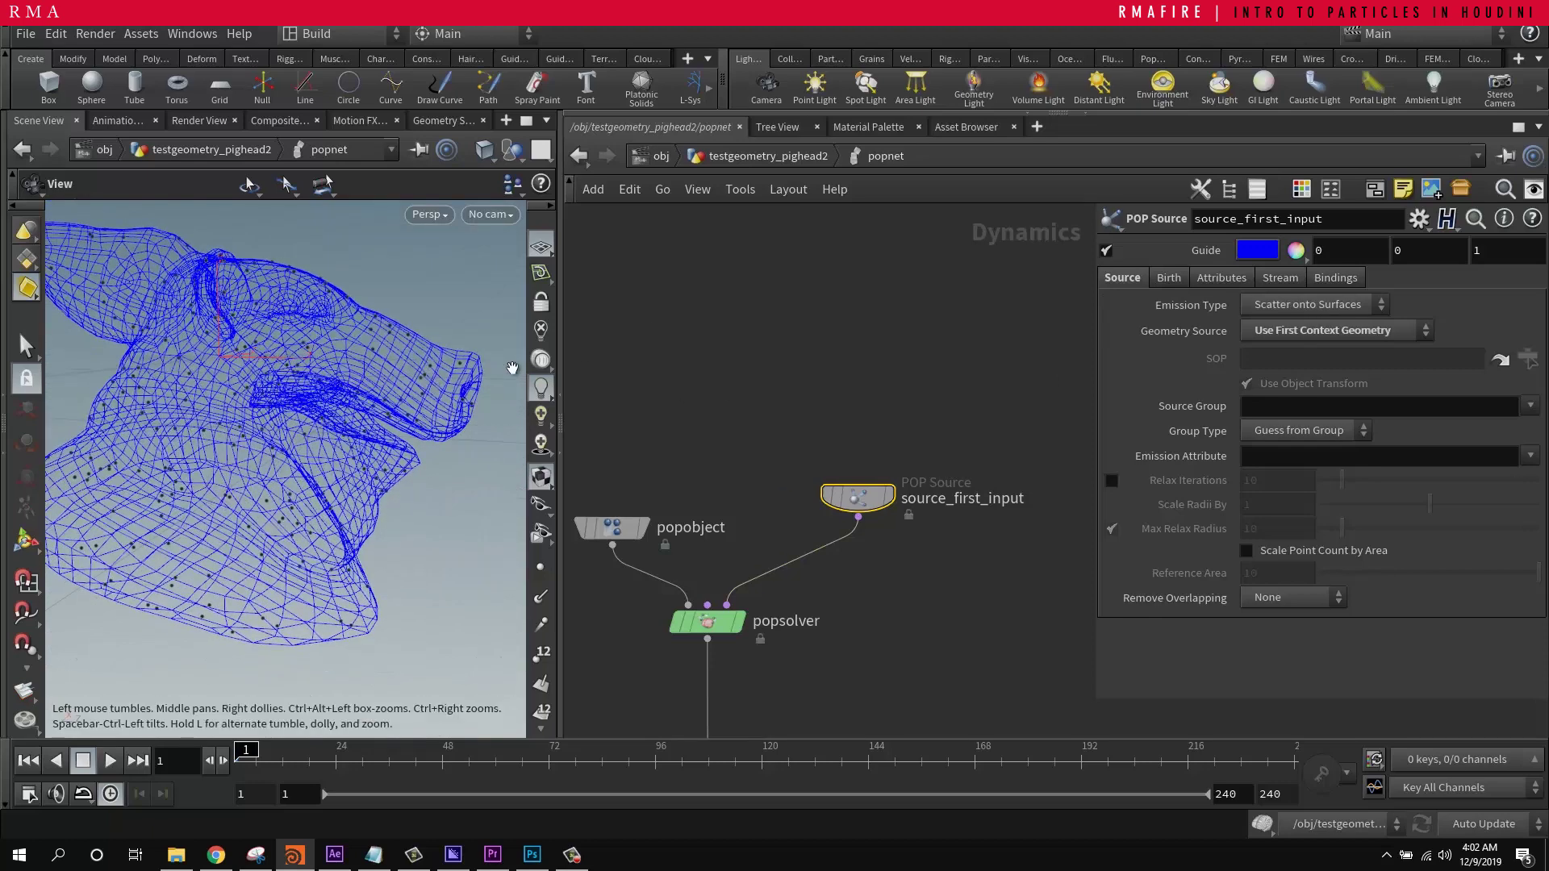
{"action": "left_click", "coordinate": [1364, 306]}
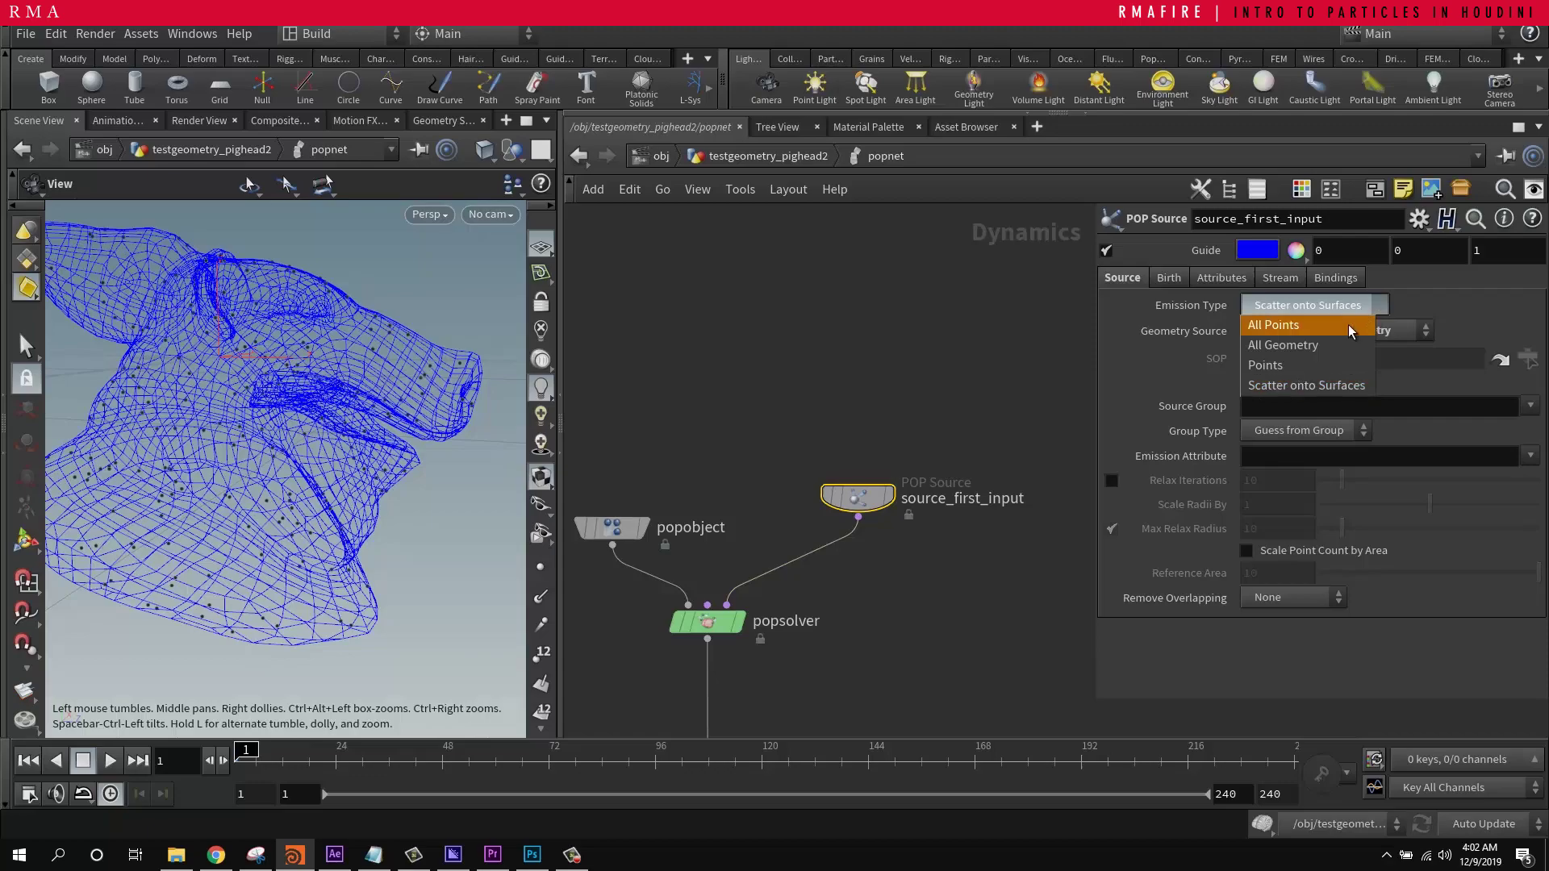
{"action": "left_click", "coordinate": [1348, 326]}
{"action": "left_click_drag", "start_coordinate": [356, 398], "coordinate": [271, 366]}
{"action": "right_click_drag", "start_coordinate": [379, 315], "coordinate": [724, 307]}
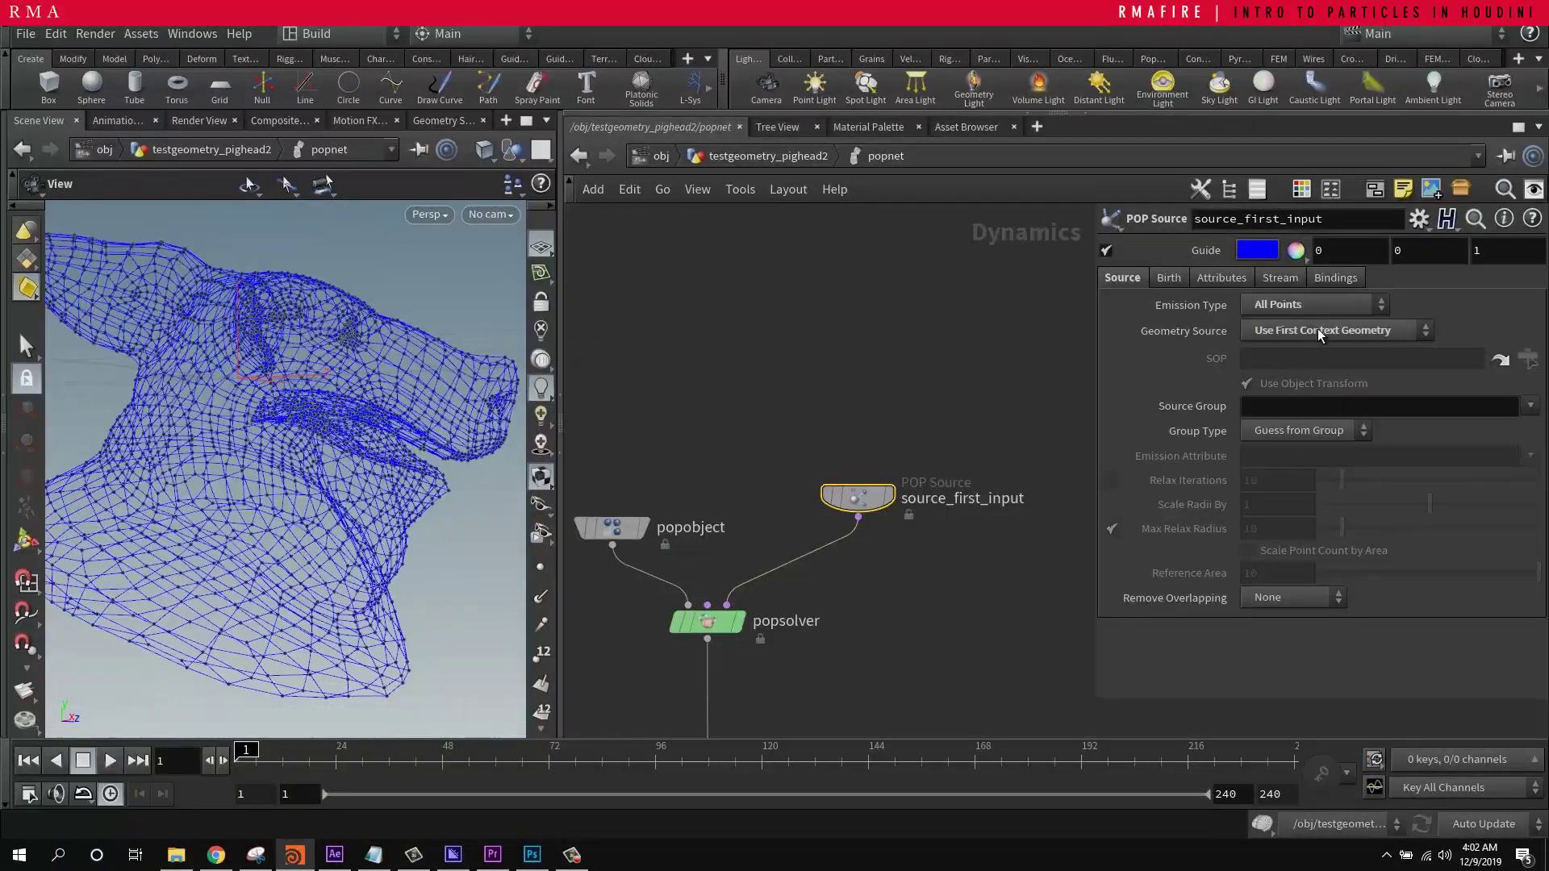
{"action": "left_click", "coordinate": [1315, 304]}
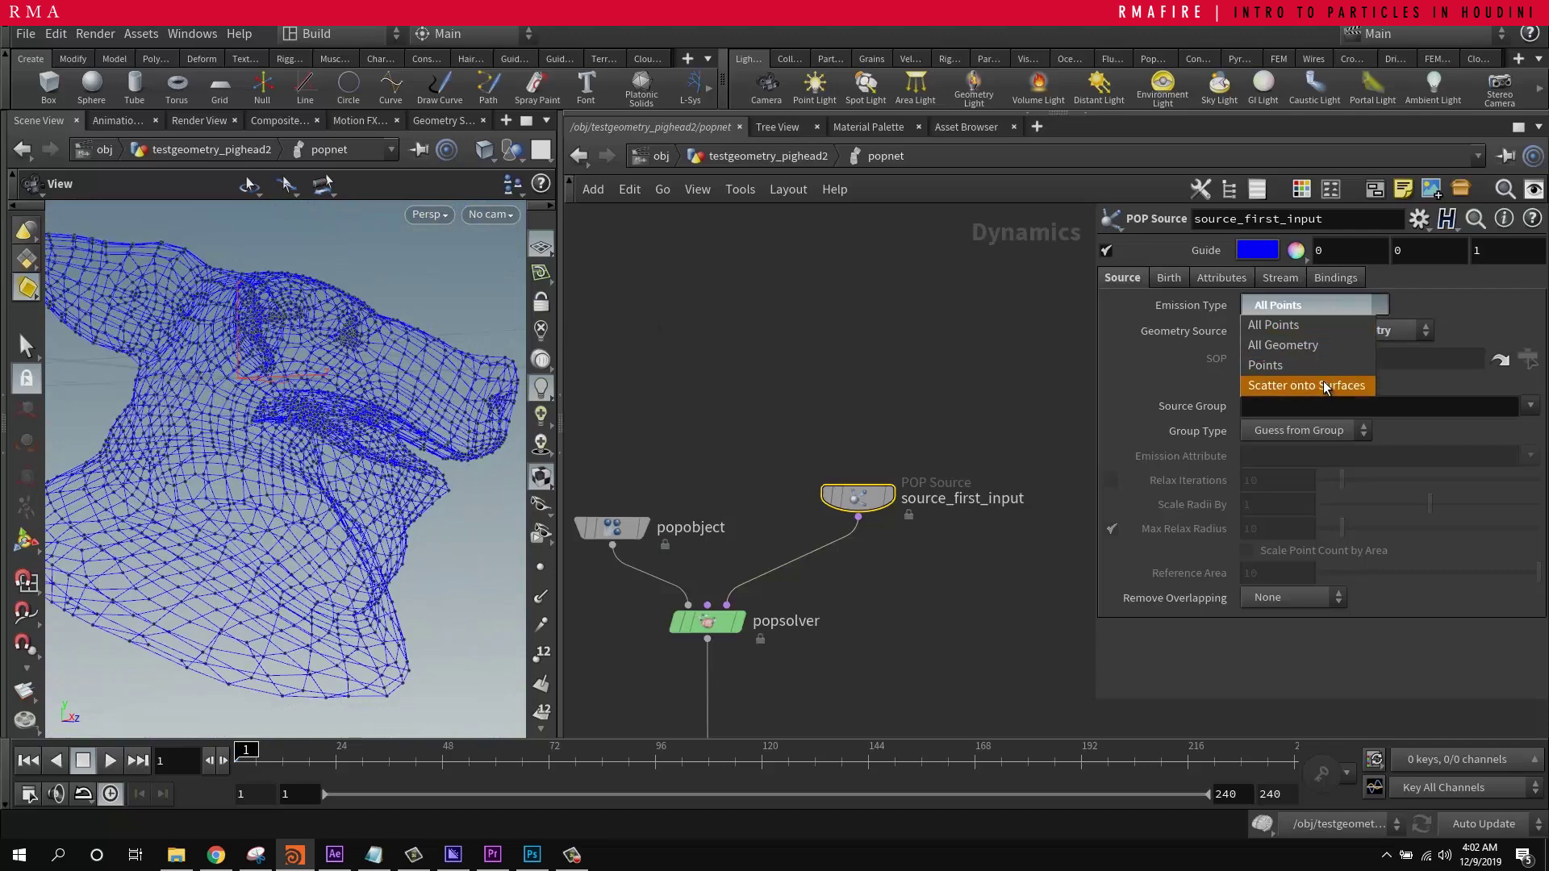
{"action": "left_click", "coordinate": [1331, 330]}
{"action": "left_click_drag", "start_coordinate": [371, 400], "coordinate": [347, 380]}
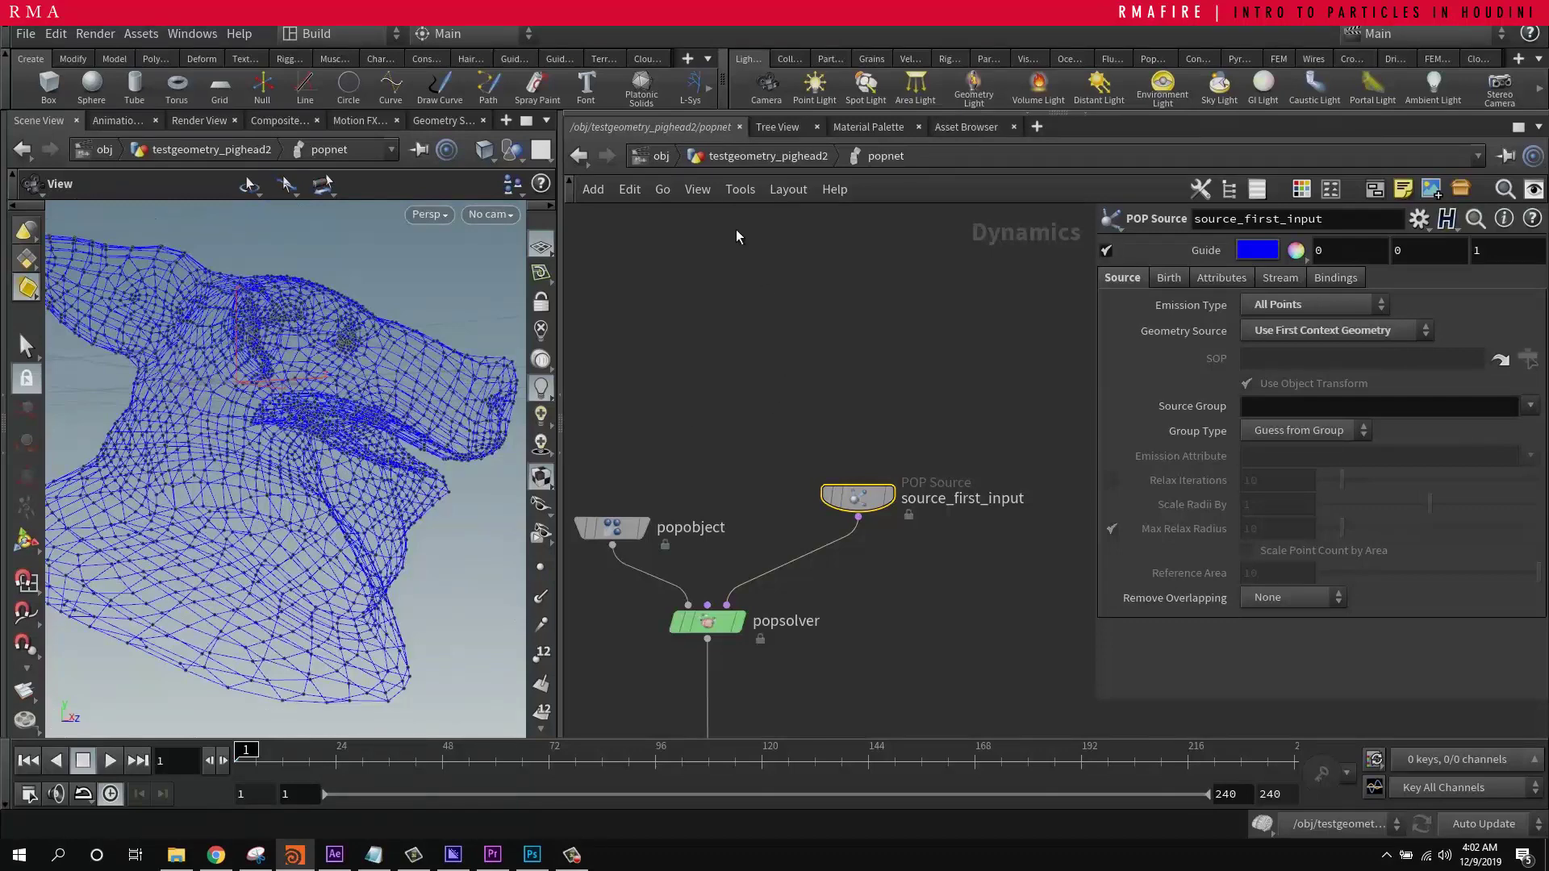
Step: Return to the geometry network, move the POP network aside, and display the pig head geometry
{"action": "key", "text": "u"}
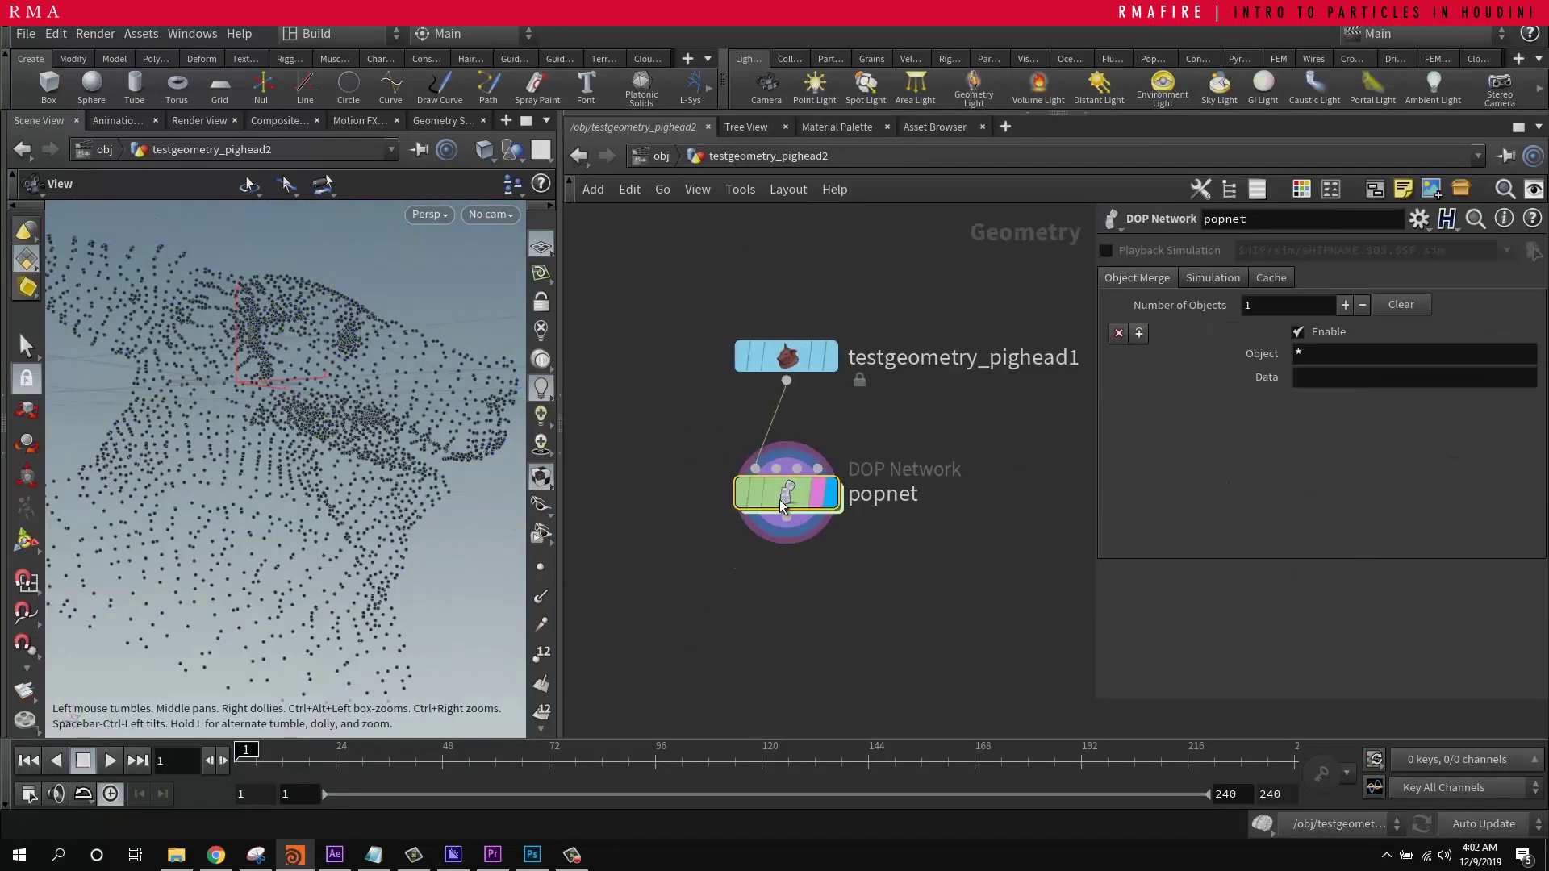
{"action": "left_click_drag", "start_coordinate": [779, 506], "coordinate": [678, 575]}
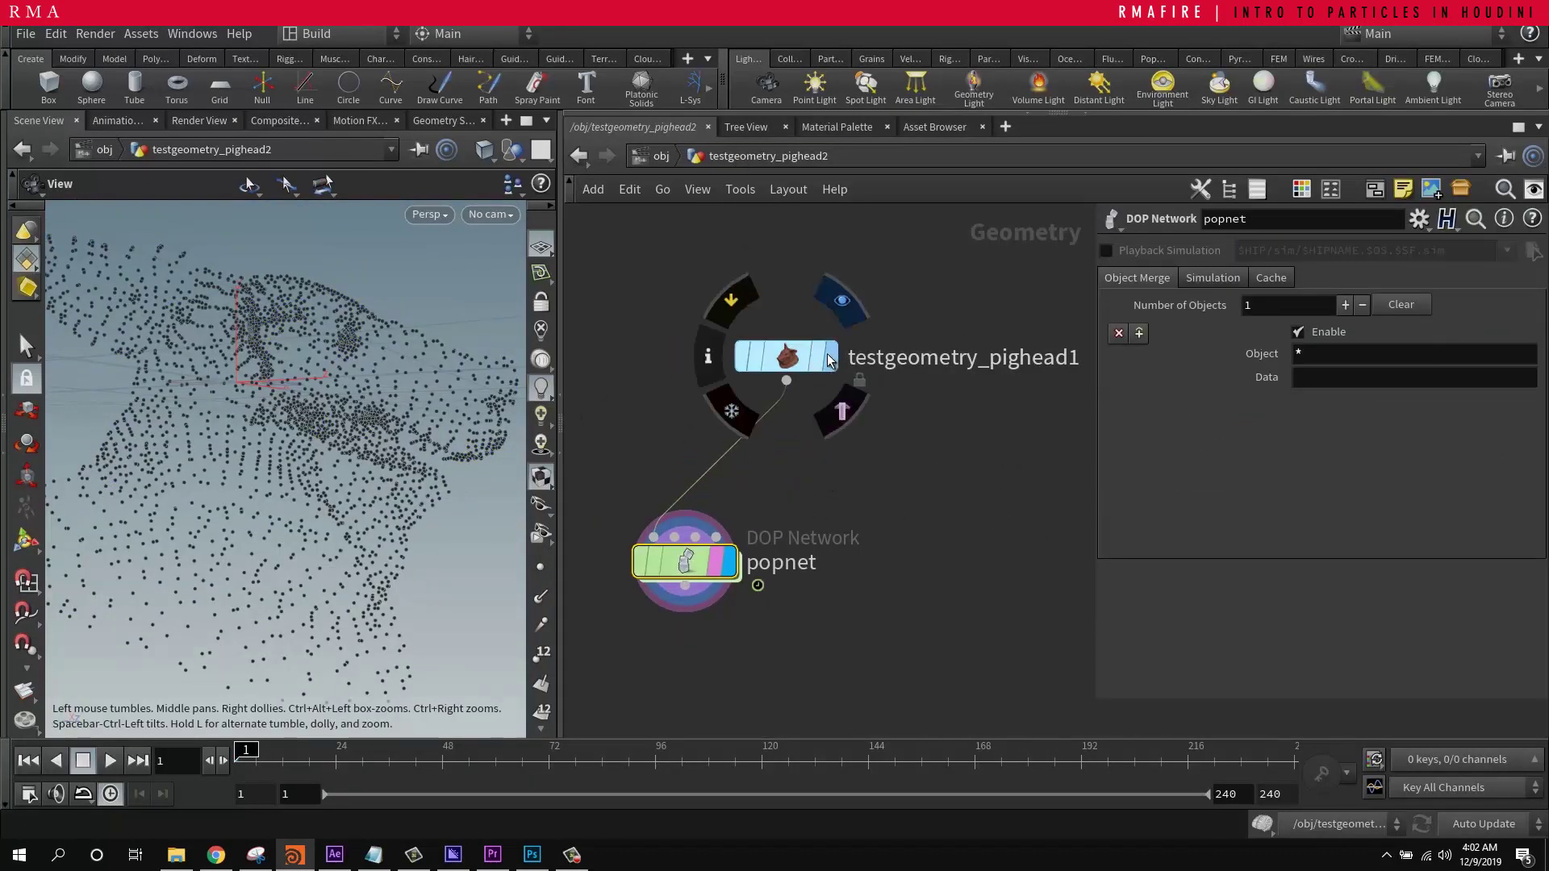
{"action": "left_click", "coordinate": [825, 350]}
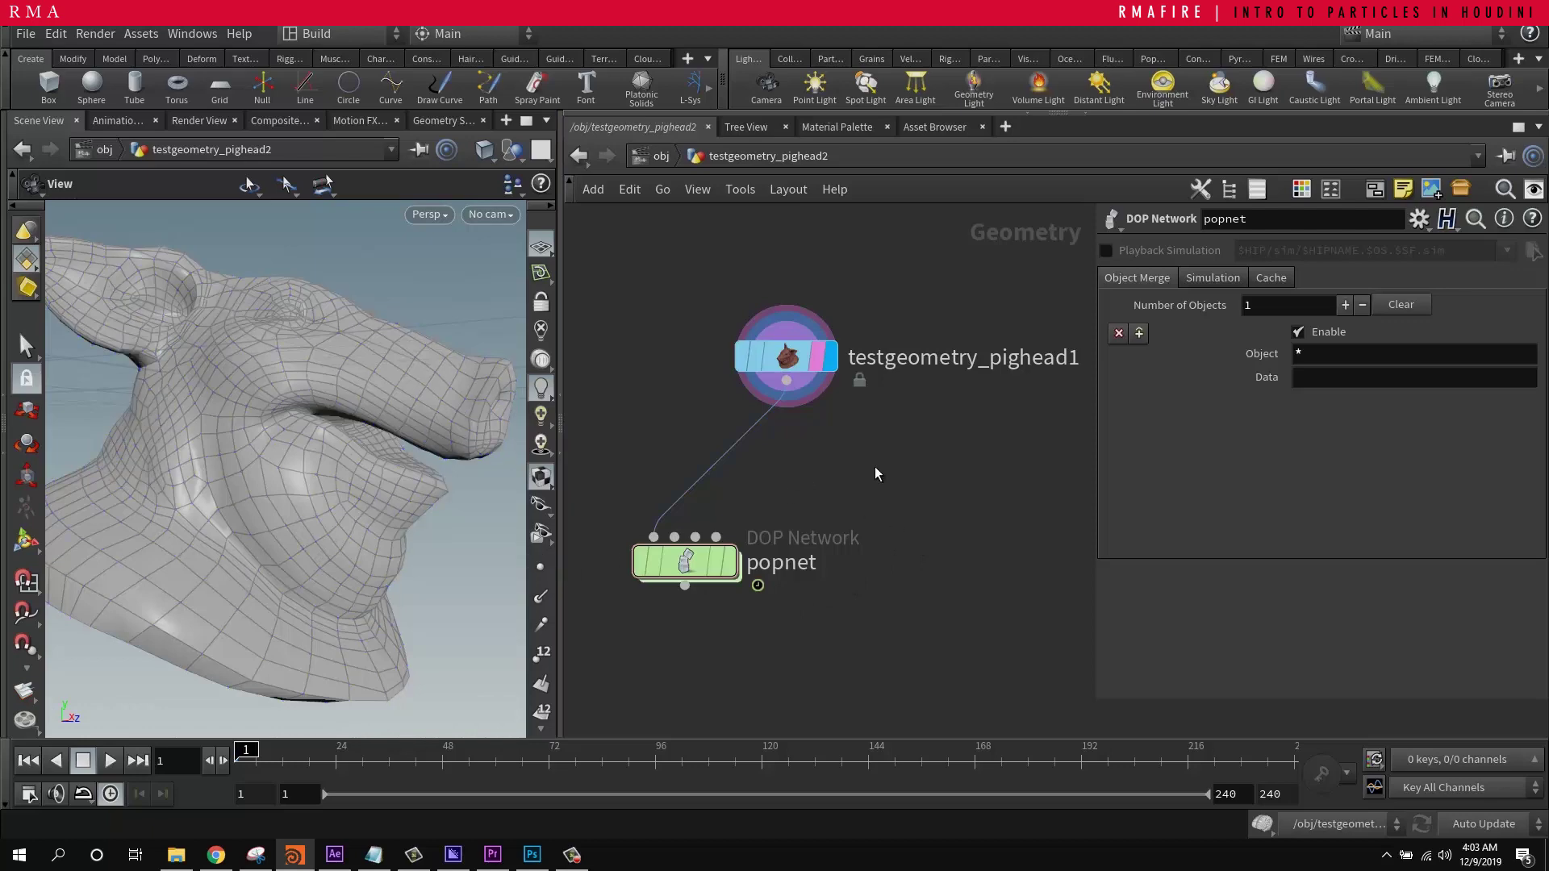
Step: Add a Scatter node fed by the pig head geometry and display its points
{"action": "key", "text": "Tab"}
{"action": "type", "text": "sca"}
{"action": "key", "text": "Return"}
{"action": "left_click", "coordinate": [830, 462]}
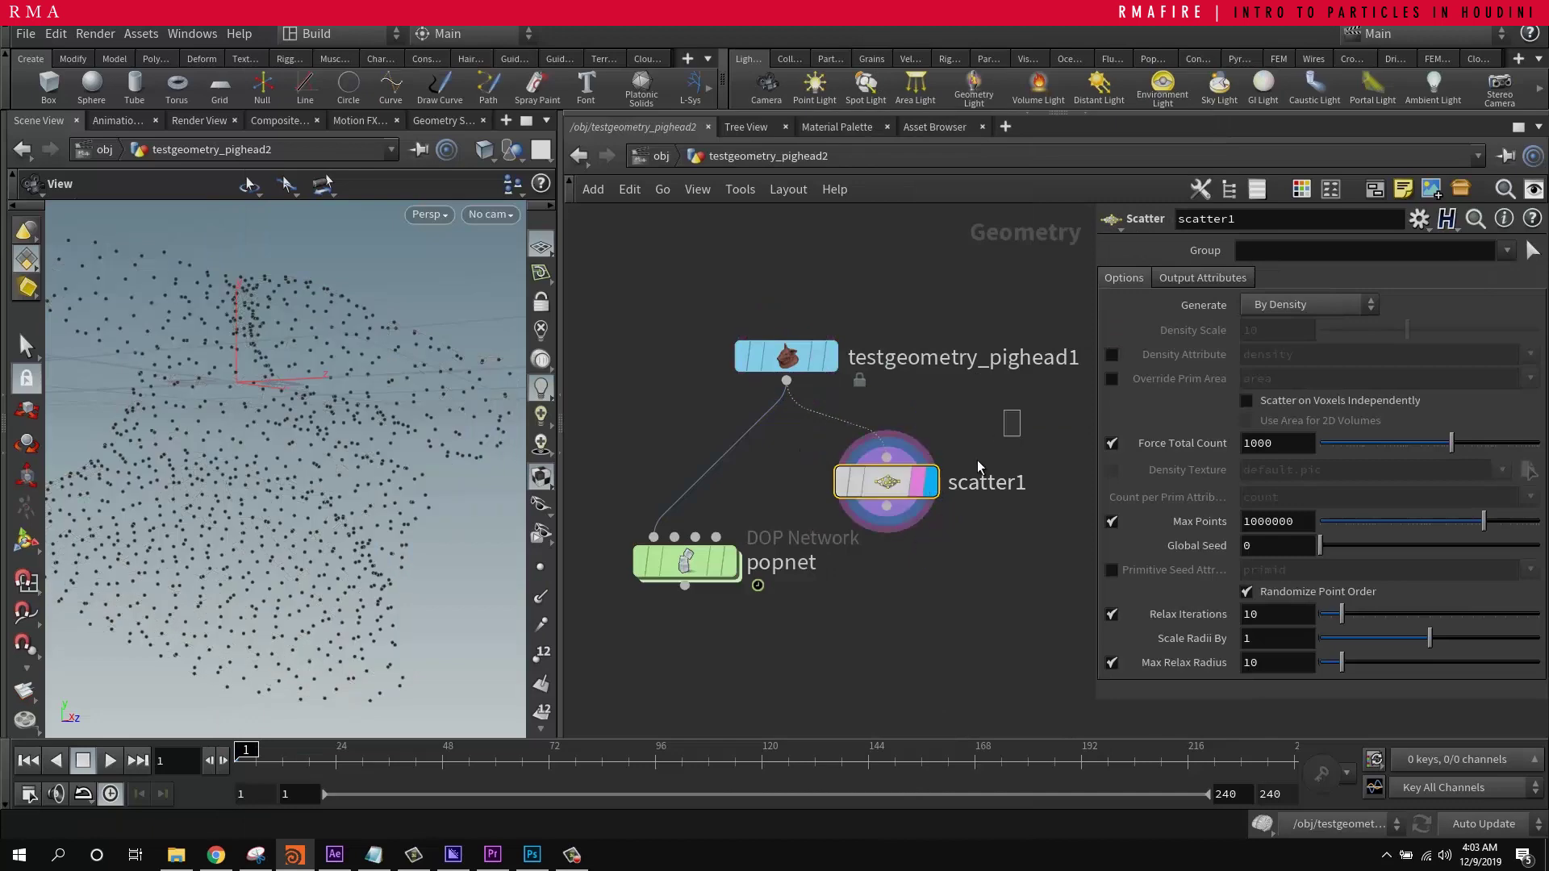
{"action": "left_click_drag", "start_coordinate": [424, 383], "coordinate": [454, 395]}
{"action": "left_click_drag", "start_coordinate": [409, 446], "coordinate": [436, 477]}
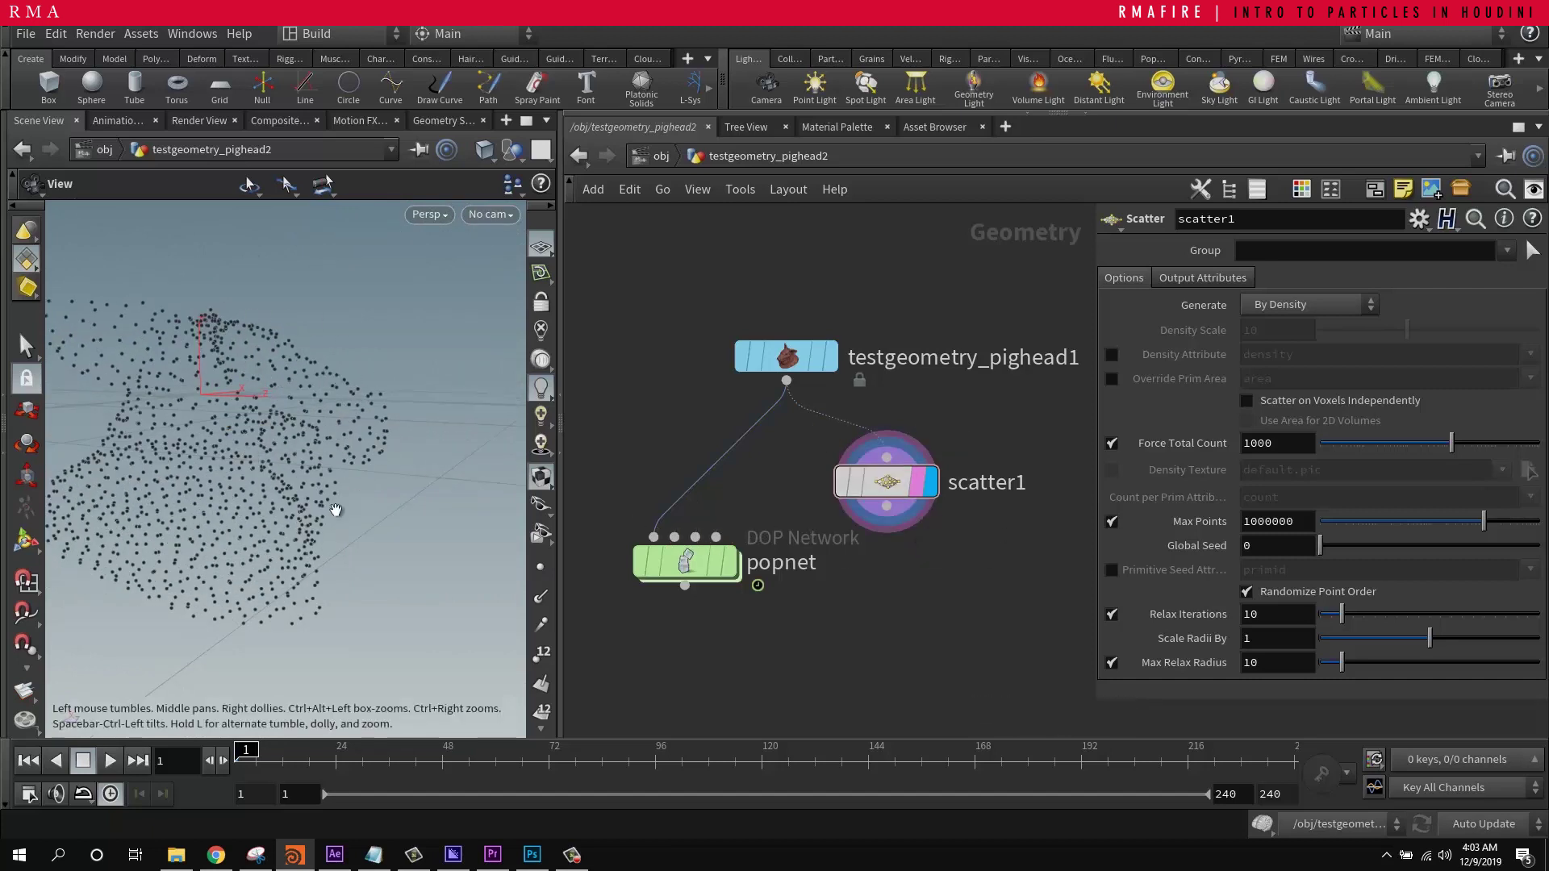
{"action": "middle_click_drag", "start_coordinate": [985, 606], "coordinate": [896, 629]}
Step: Add a Points from Volume node, connect it to the pig head geometry's output, and display it
{"action": "key", "text": "Tab"}
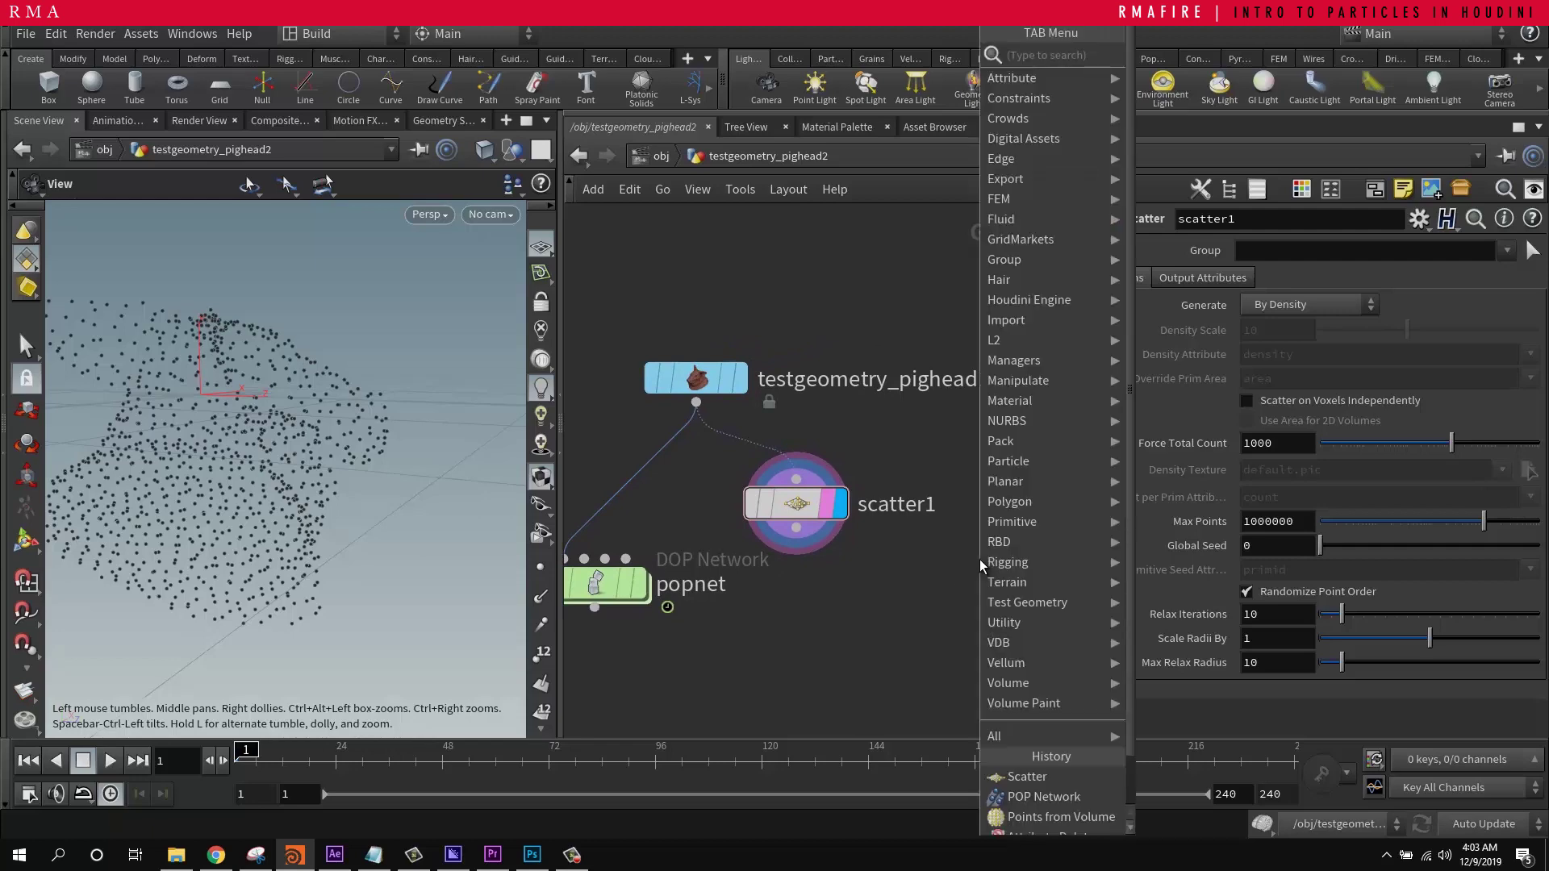
{"action": "type", "text": "poin fr"}
{"action": "key", "text": "Return"}
{"action": "left_click", "coordinate": [1067, 504]}
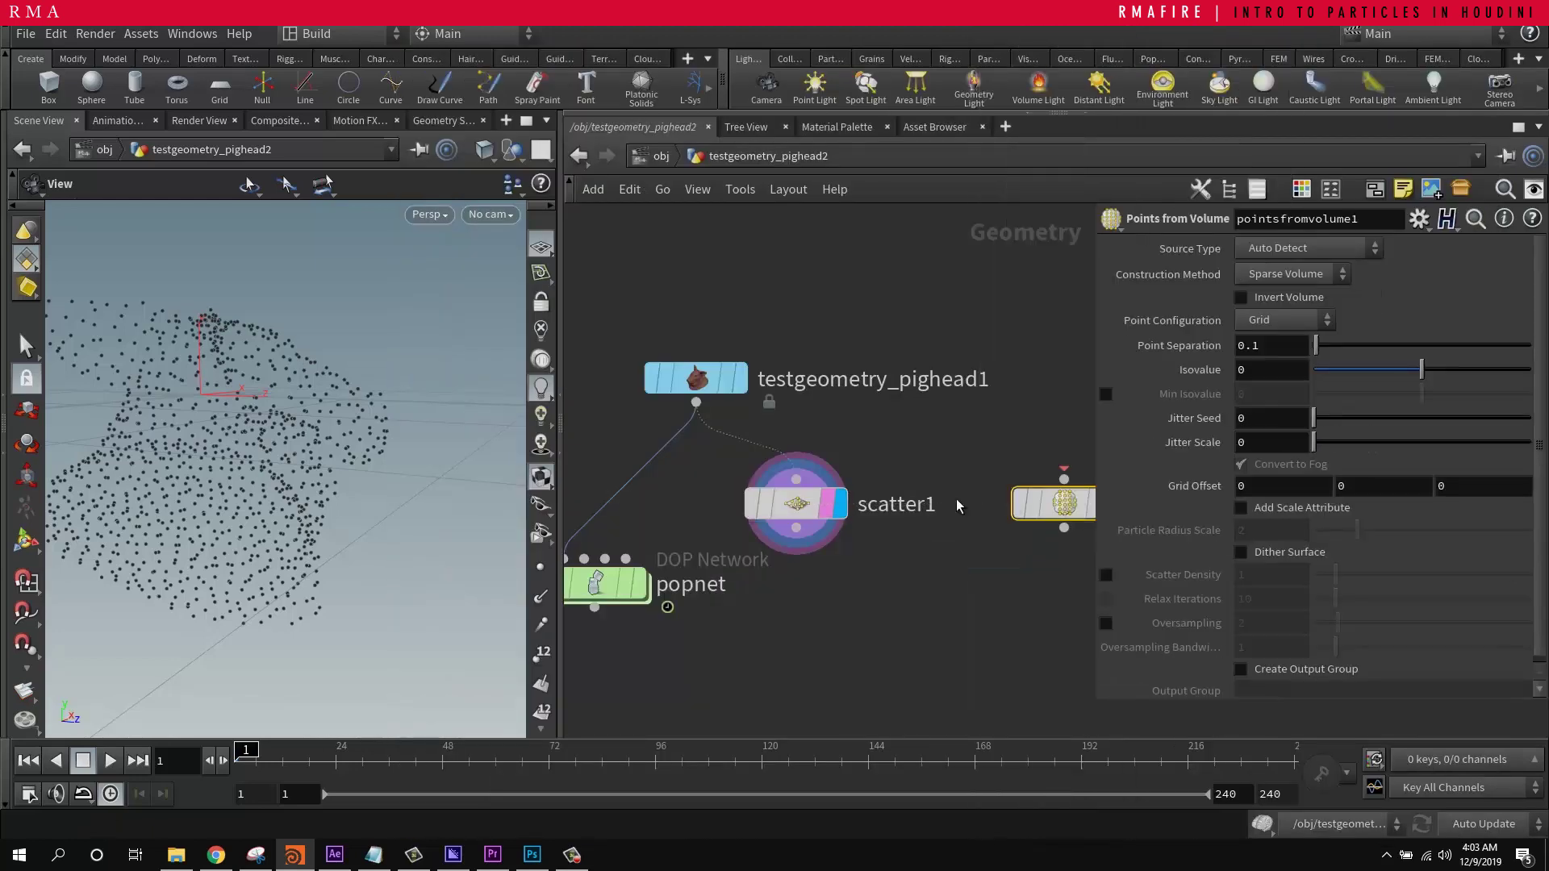
{"action": "left_click", "coordinate": [696, 402]}
{"action": "left_click", "coordinate": [1064, 479]}
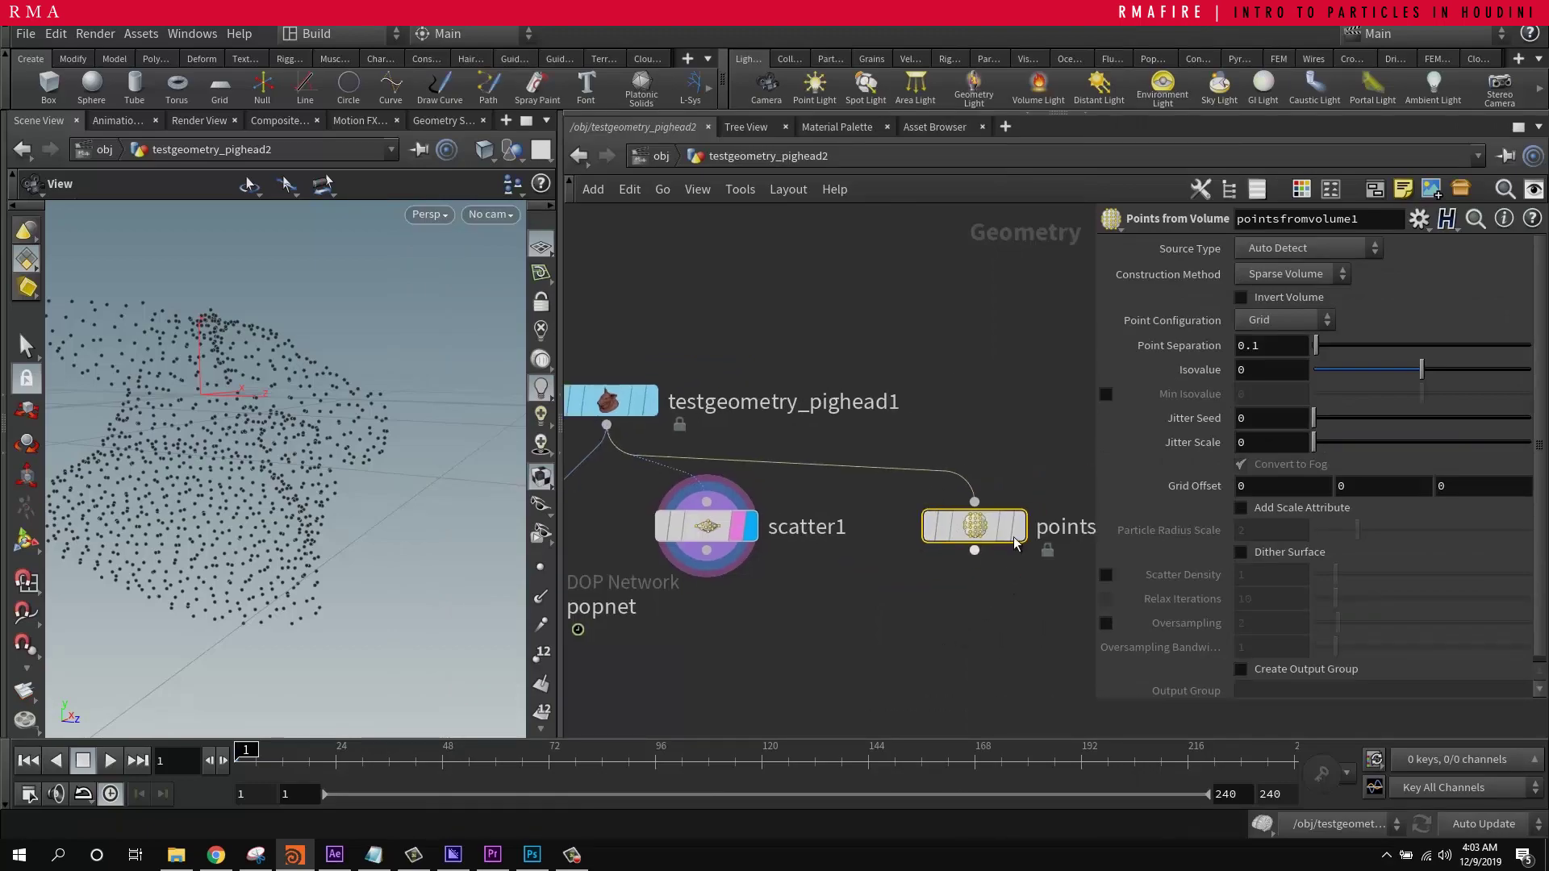
{"action": "scroll", "coordinate": [346, 439], "scroll_direction": "up", "scroll_amount": 8}
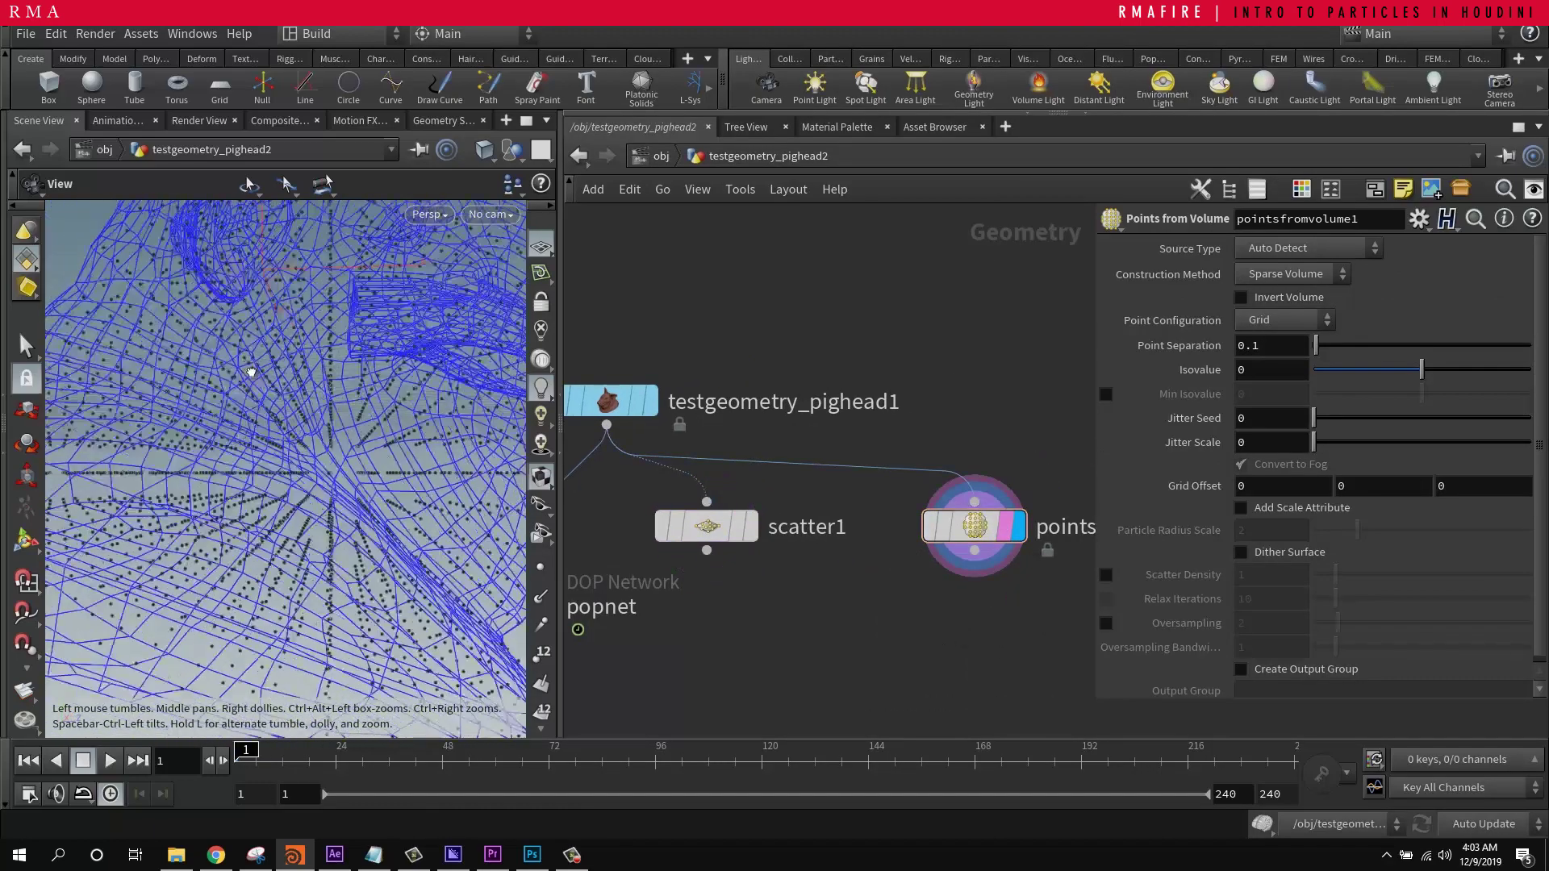
{"action": "scroll", "coordinate": [323, 476], "scroll_direction": "down", "scroll_amount": 10}
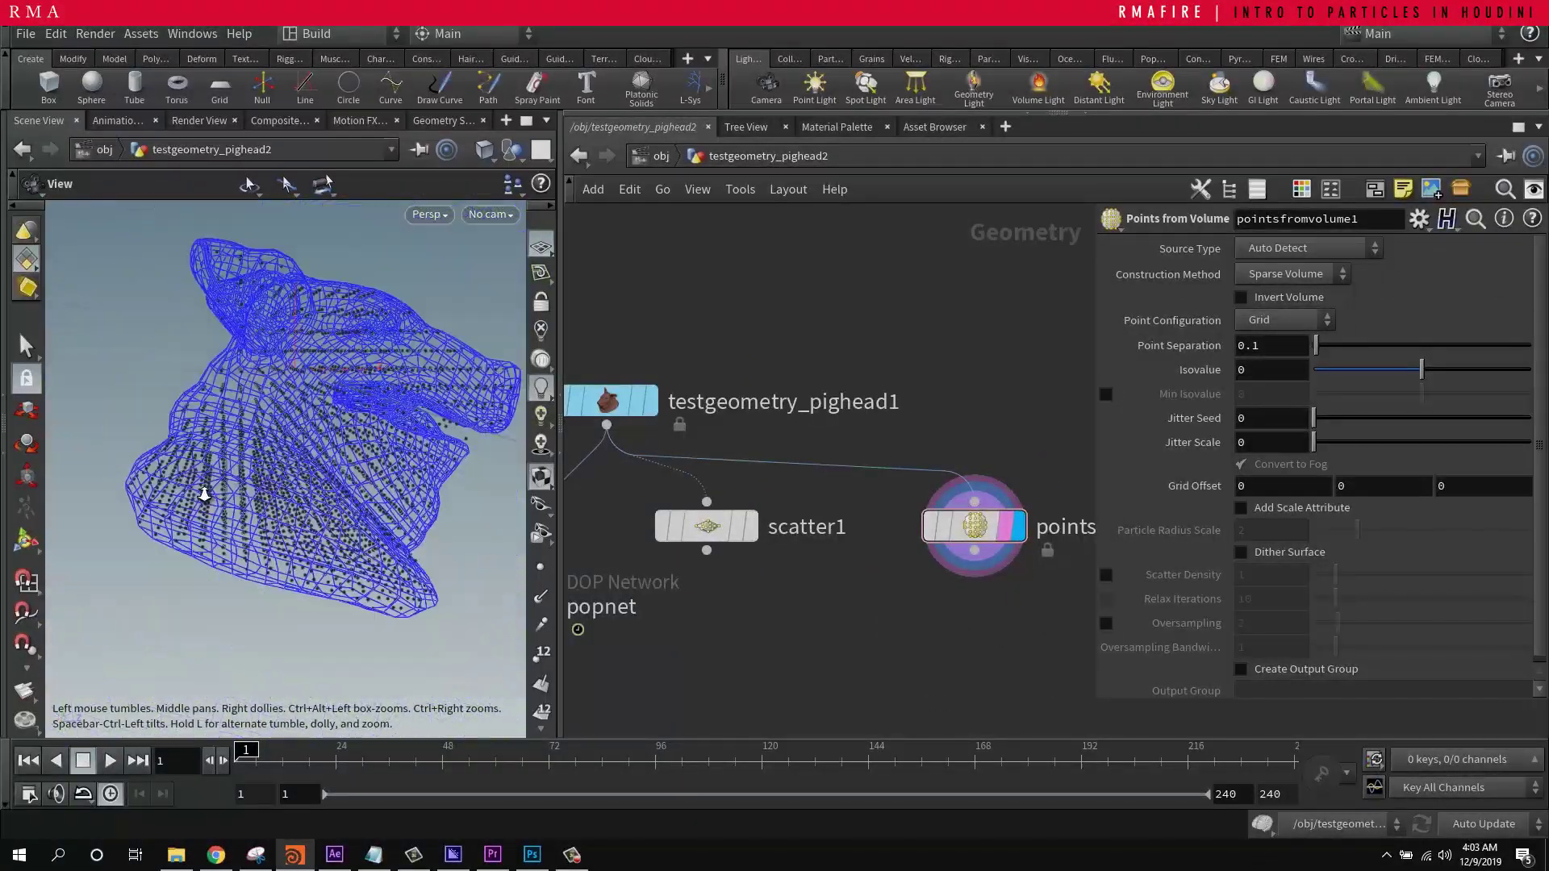
{"action": "right_click_drag", "start_coordinate": [275, 462], "coordinate": [419, 453]}
Step: Display the POP network again and go inside it to the POP source node
{"action": "middle_click_drag", "start_coordinate": [763, 650], "coordinate": [927, 628]}
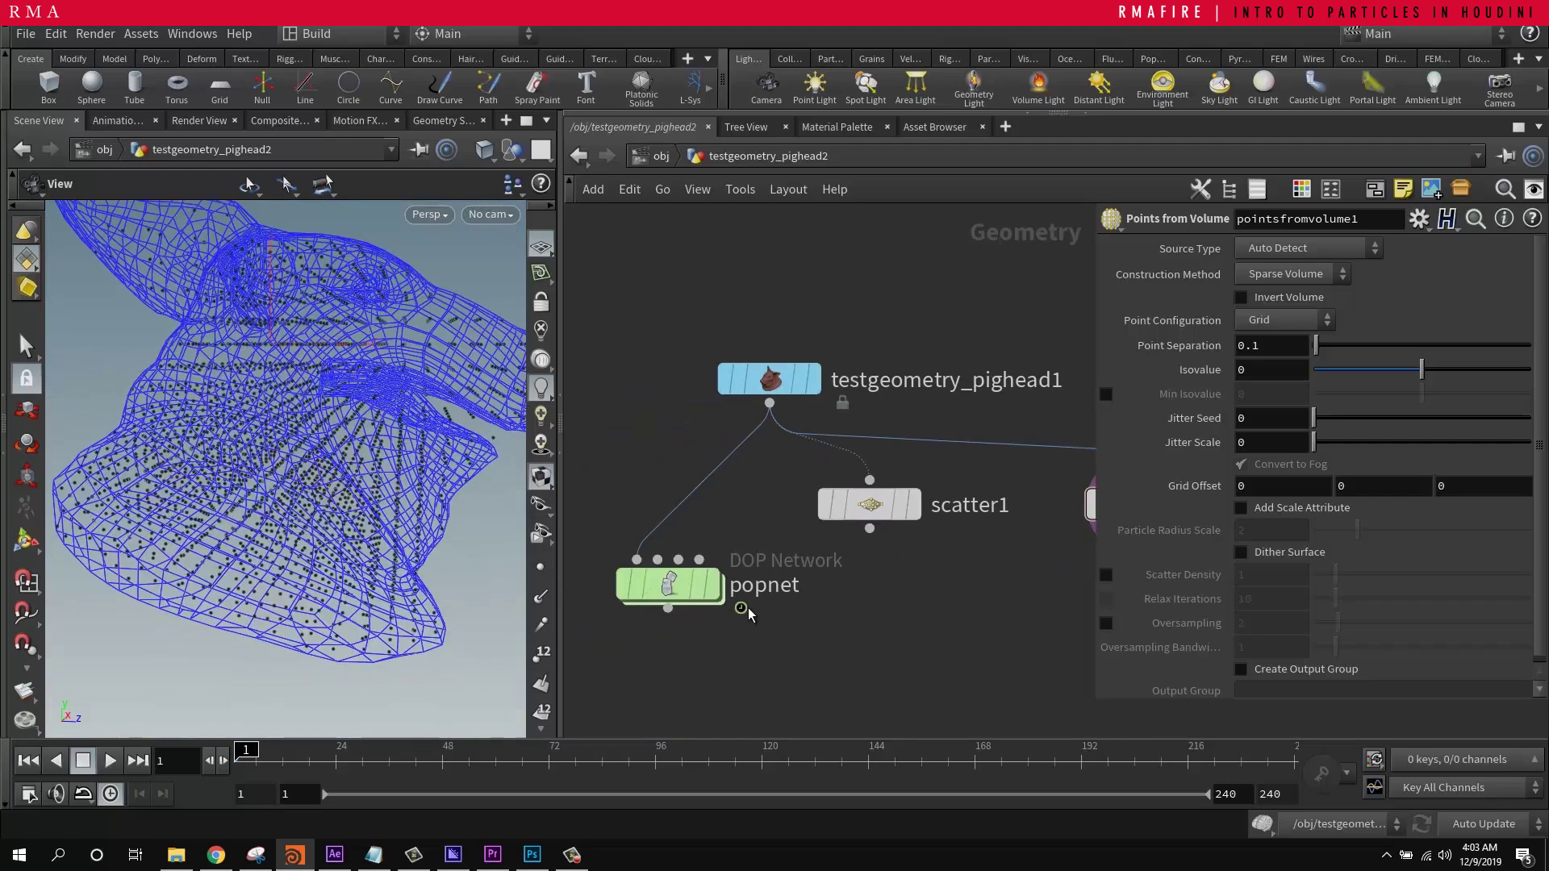
{"action": "left_click_drag", "start_coordinate": [672, 615], "coordinate": [666, 622]}
{"action": "middle_click_drag", "start_coordinate": [787, 604], "coordinate": [842, 575]}
{"action": "left_click", "coordinate": [753, 580]}
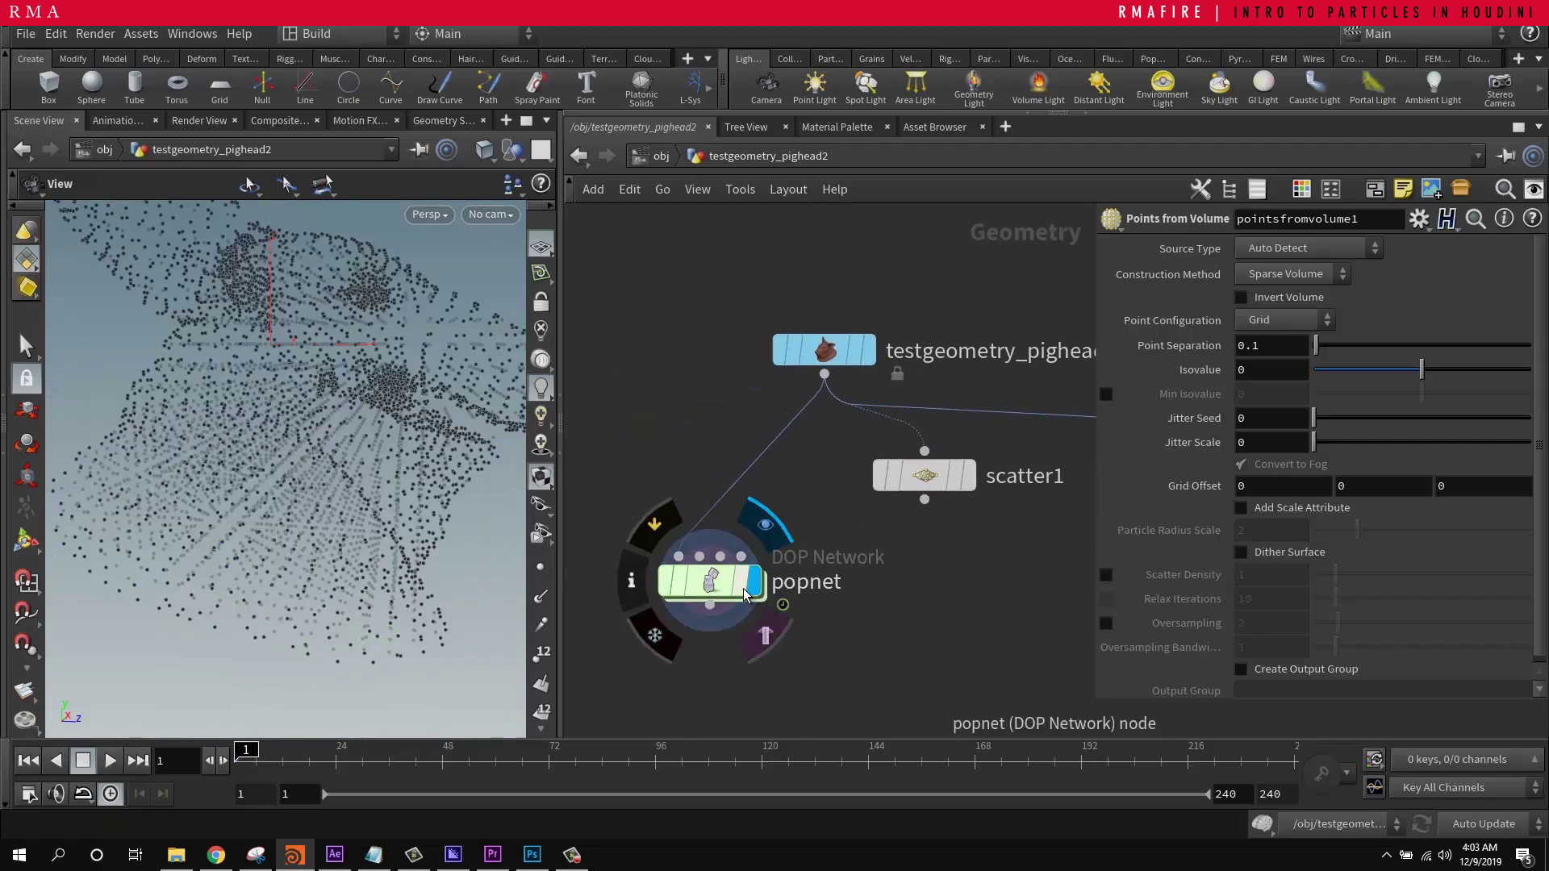
{"action": "double_click", "coordinate": [727, 587]}
{"action": "middle_click_drag", "start_coordinate": [934, 602], "coordinate": [936, 548]}
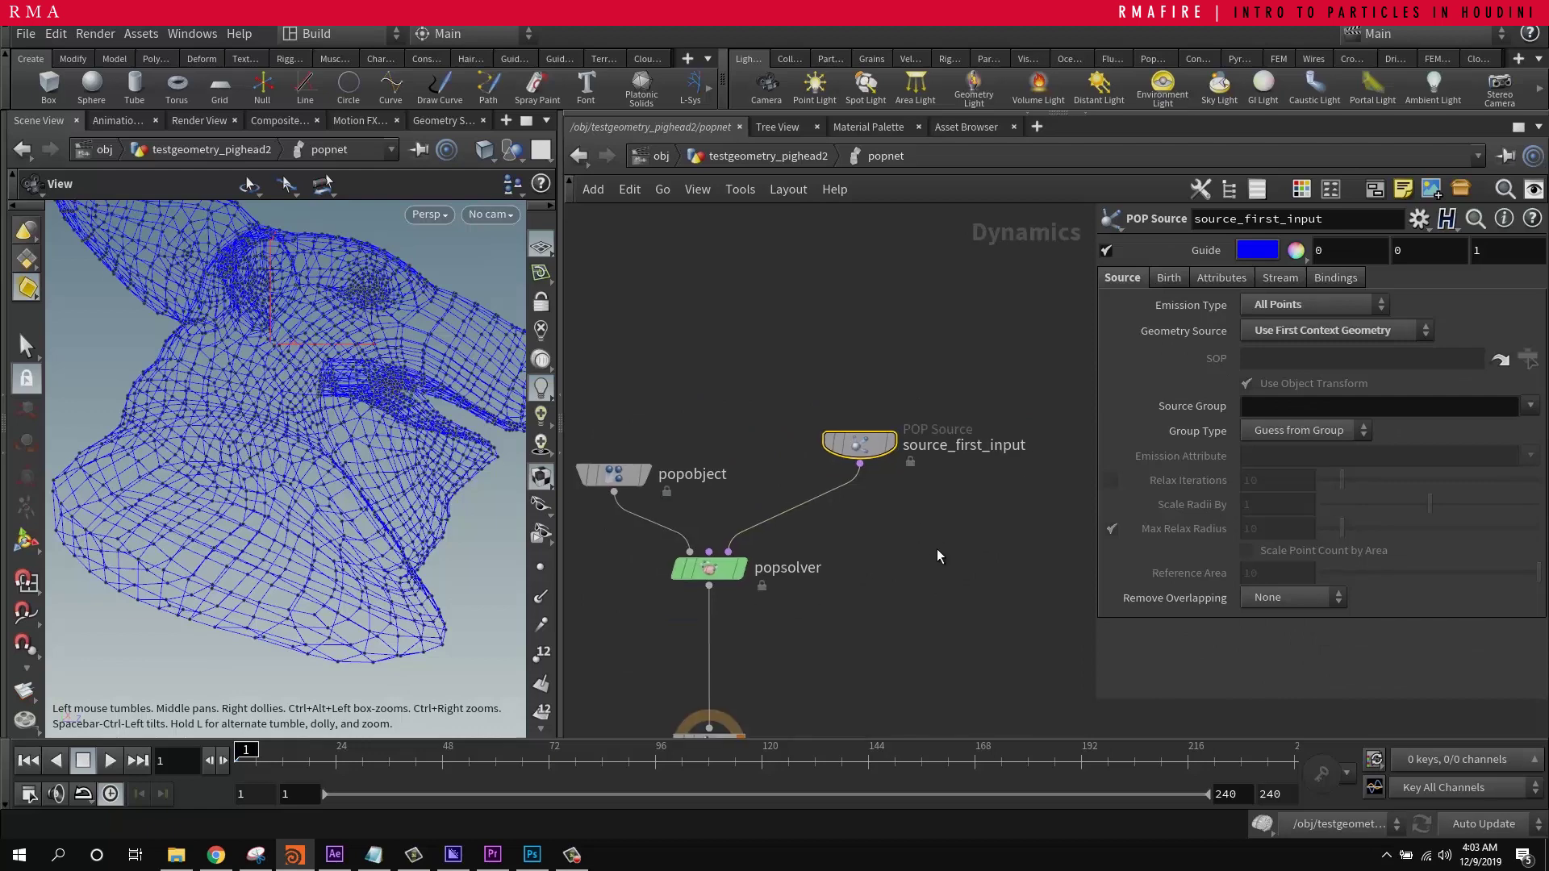
Step: Move the POP source node slightly closer to the solver and turn off its guide display
{"action": "left_click_drag", "start_coordinate": [881, 457], "coordinate": [869, 486]}
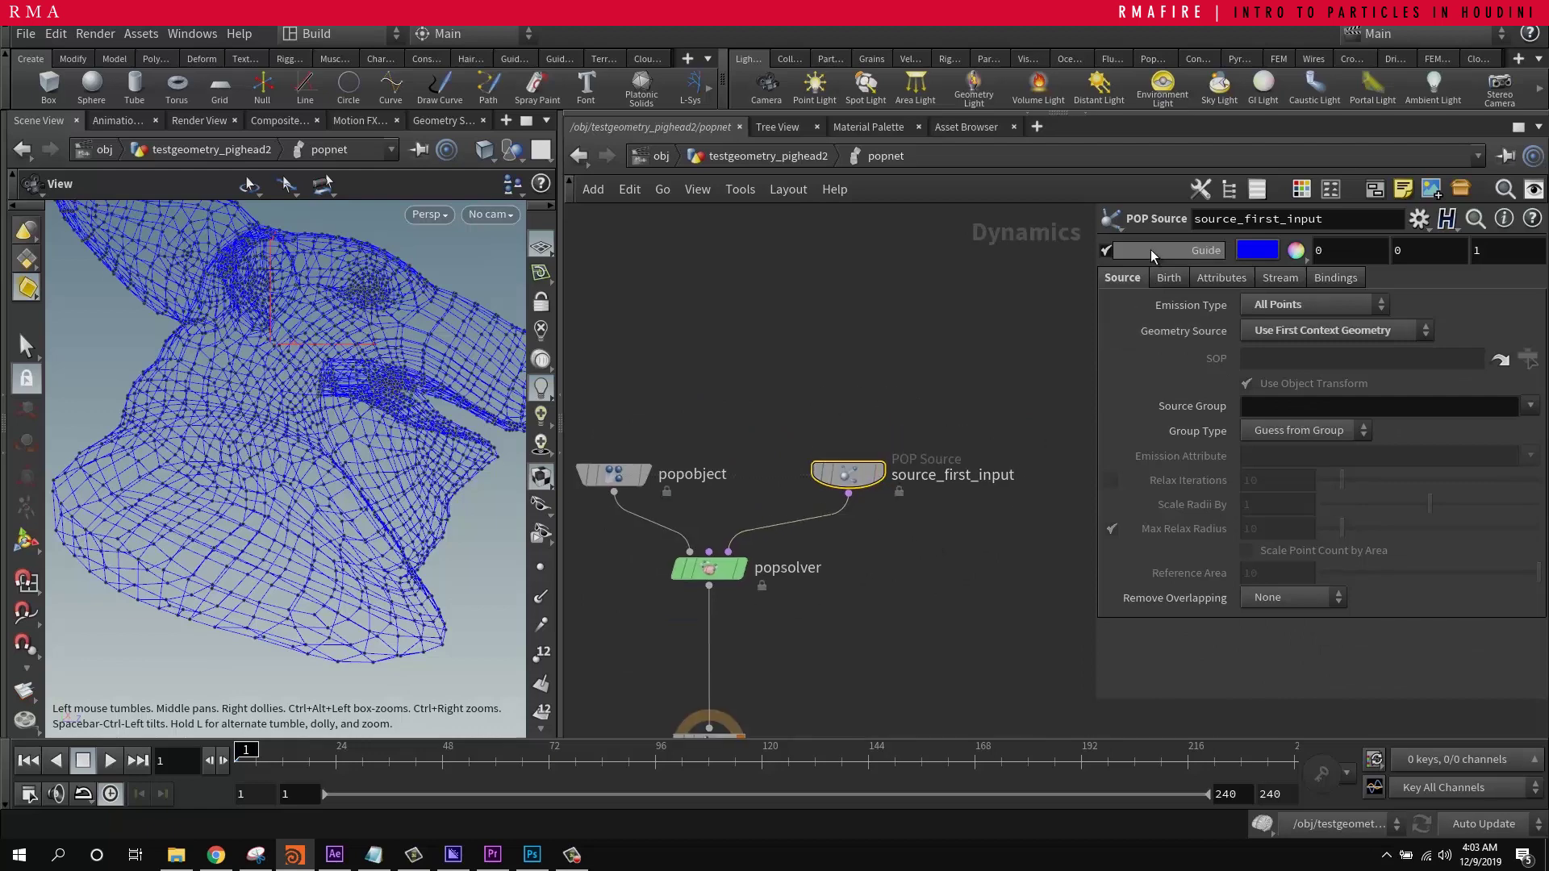
{"action": "left_click", "coordinate": [1106, 251]}
{"action": "left_click_drag", "start_coordinate": [287, 394], "coordinate": [359, 415]}
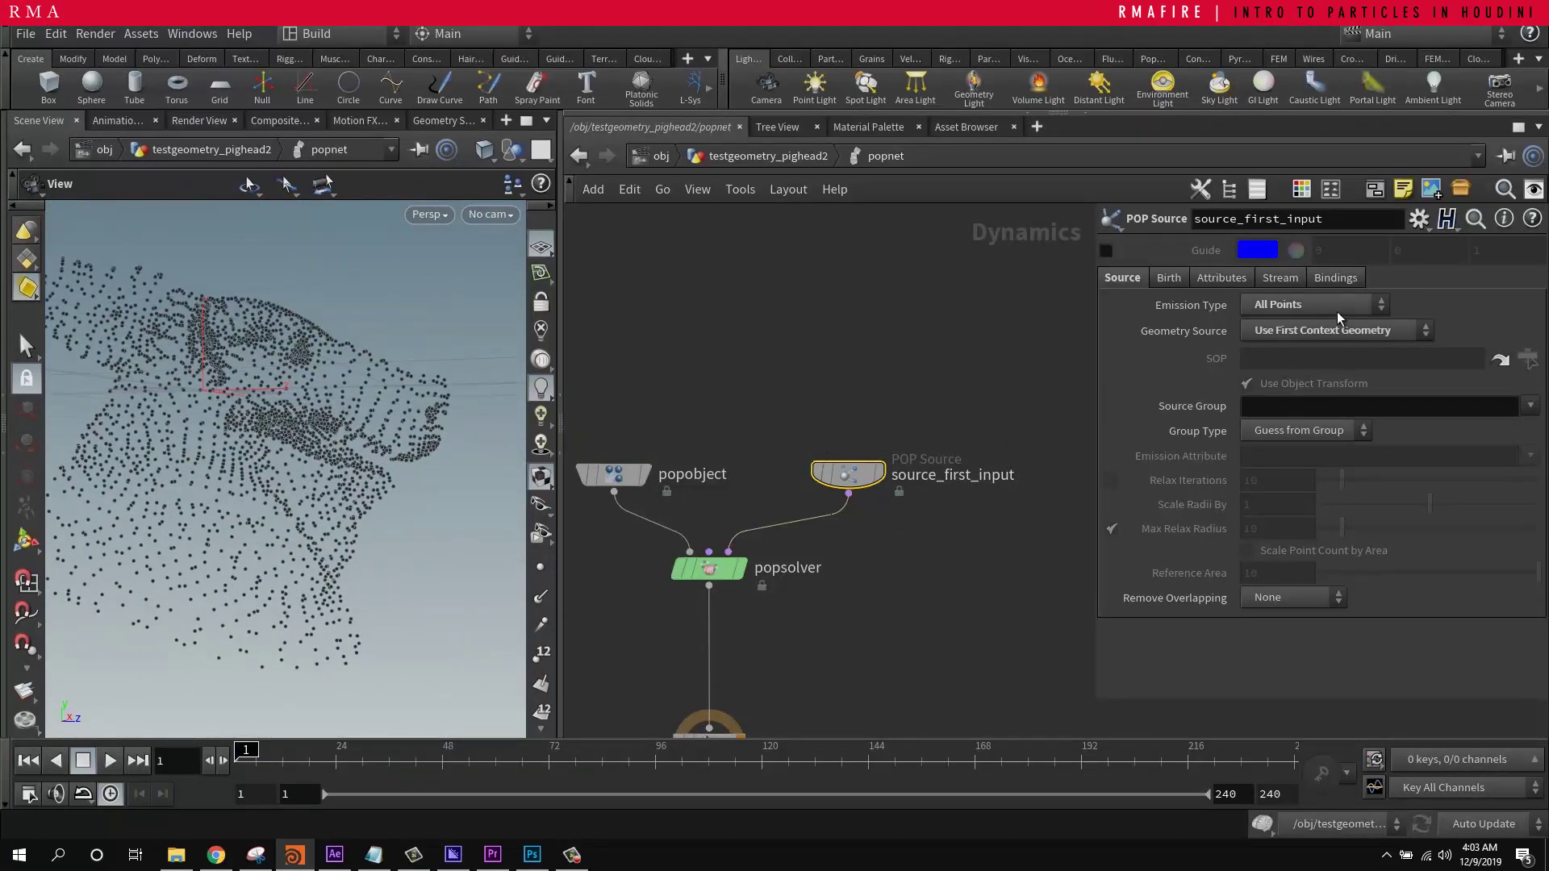
Step: Look through the POP source's birth, attribute, and stream settings
{"action": "left_click", "coordinate": [1169, 277]}
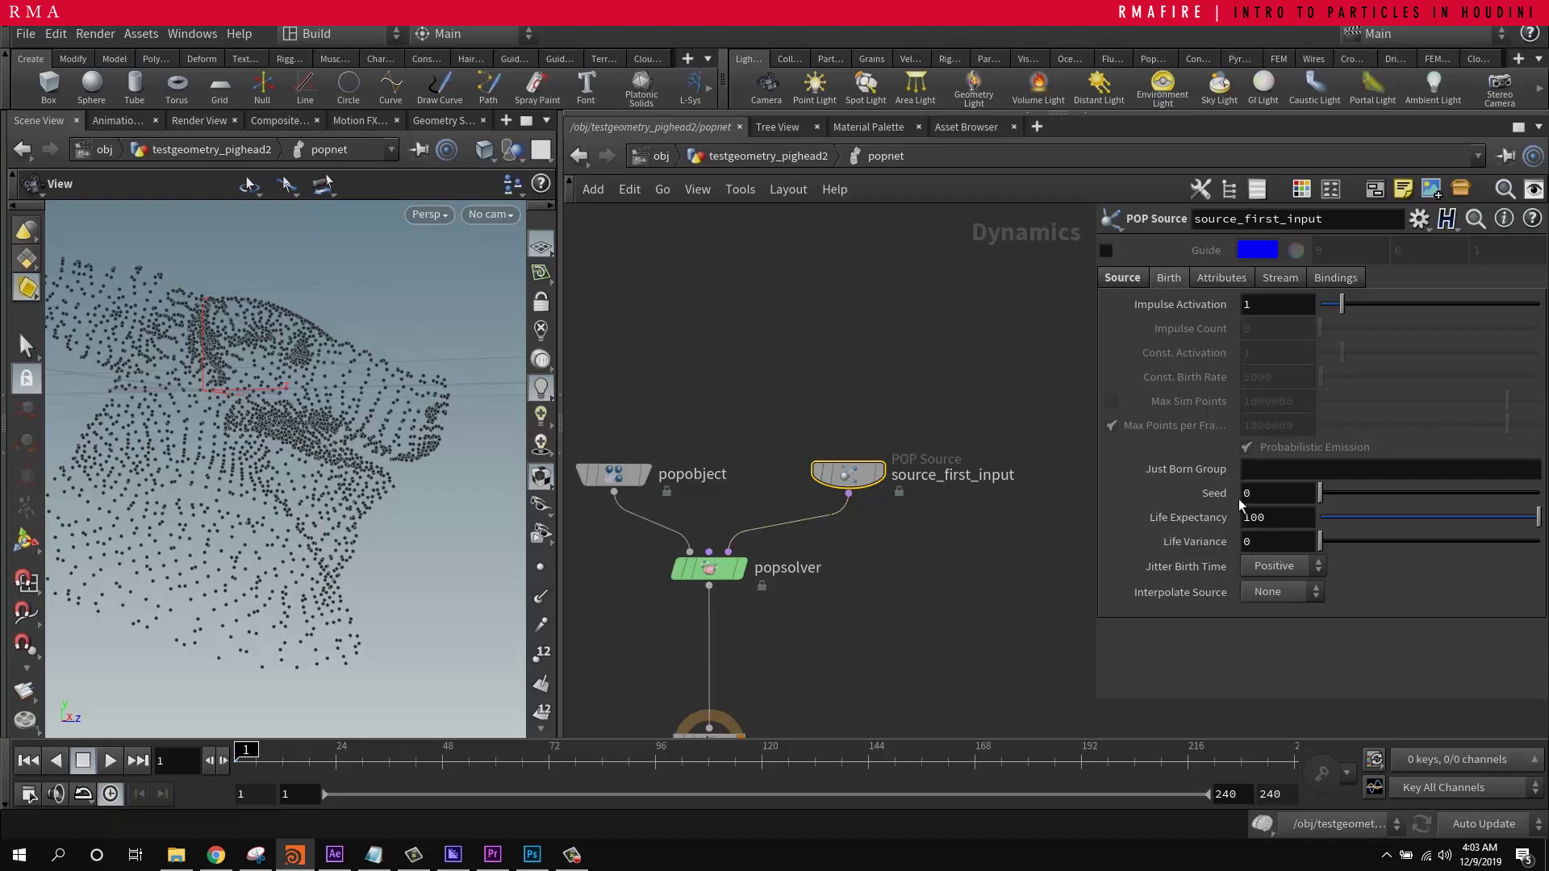
{"action": "left_click", "coordinate": [1222, 280]}
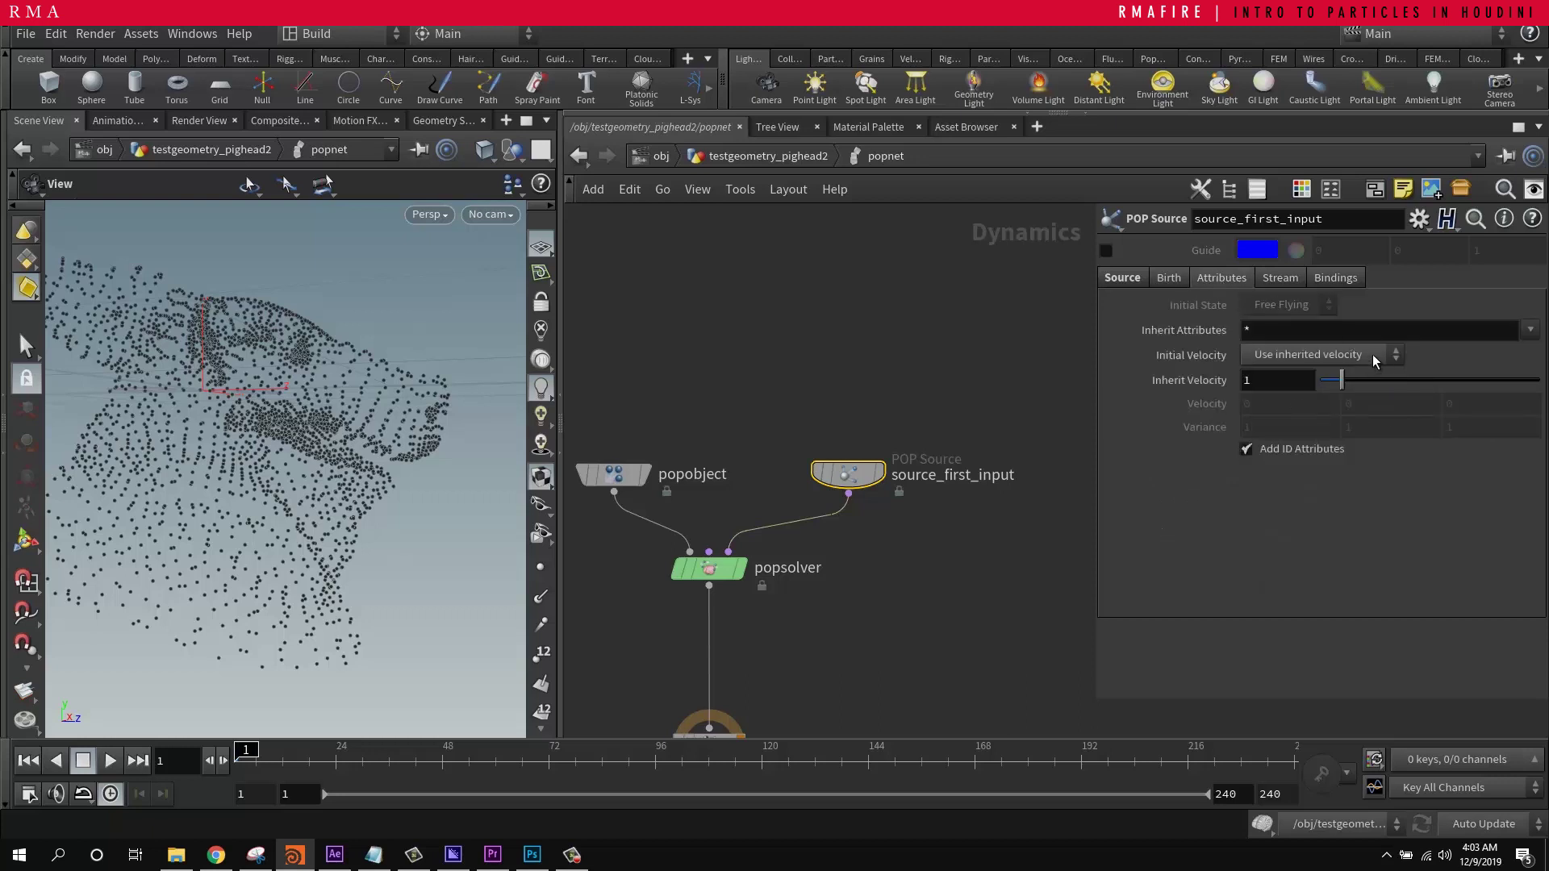
{"action": "left_click_drag", "start_coordinate": [847, 476], "coordinate": [839, 476]}
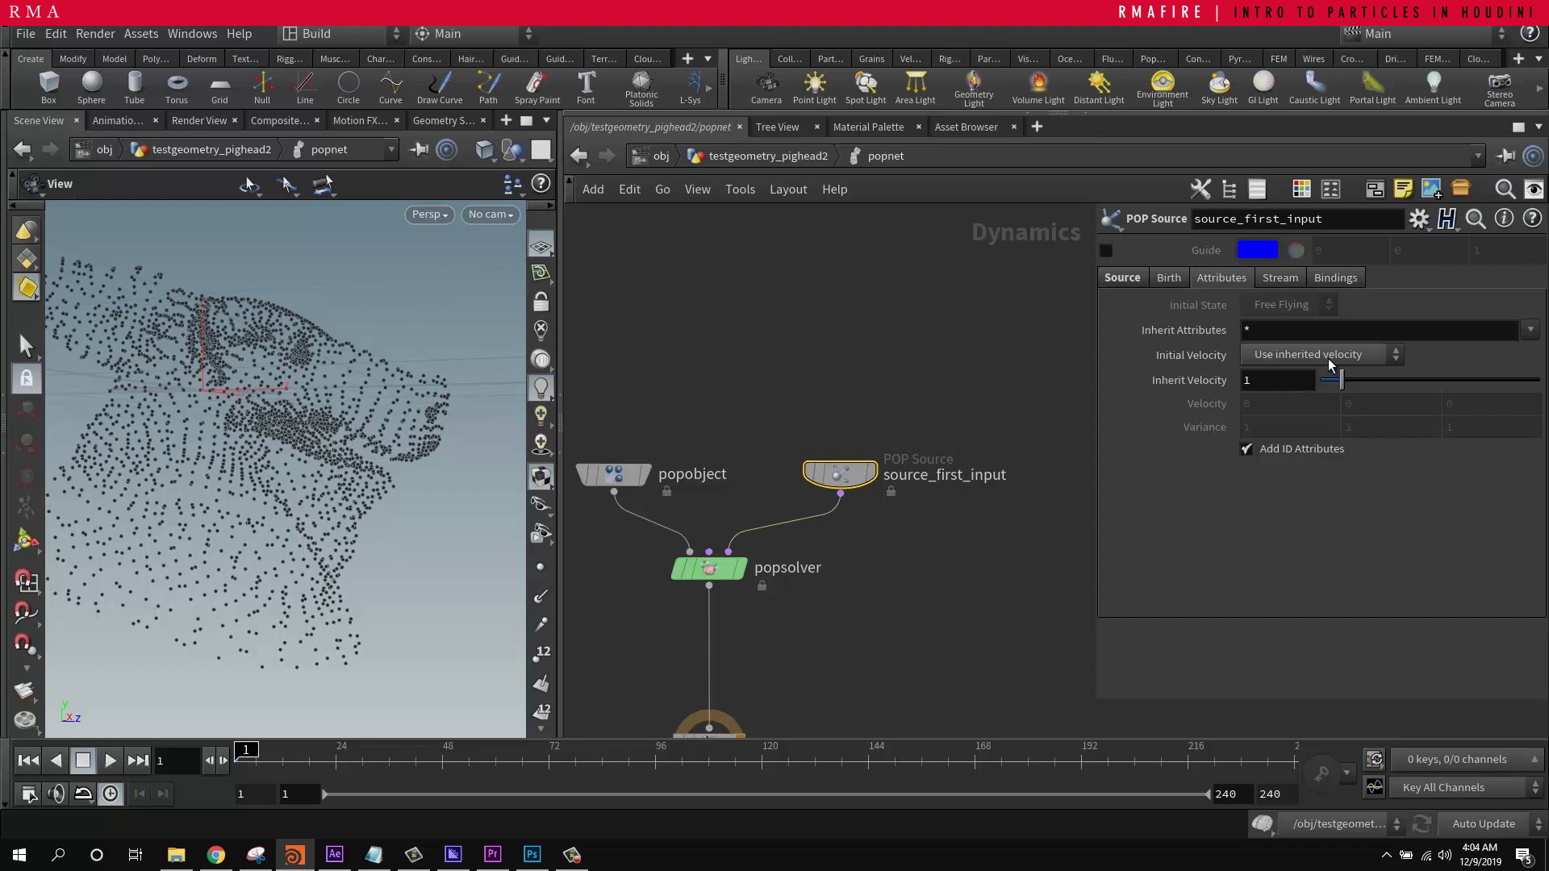
{"action": "left_click", "coordinate": [1286, 279]}
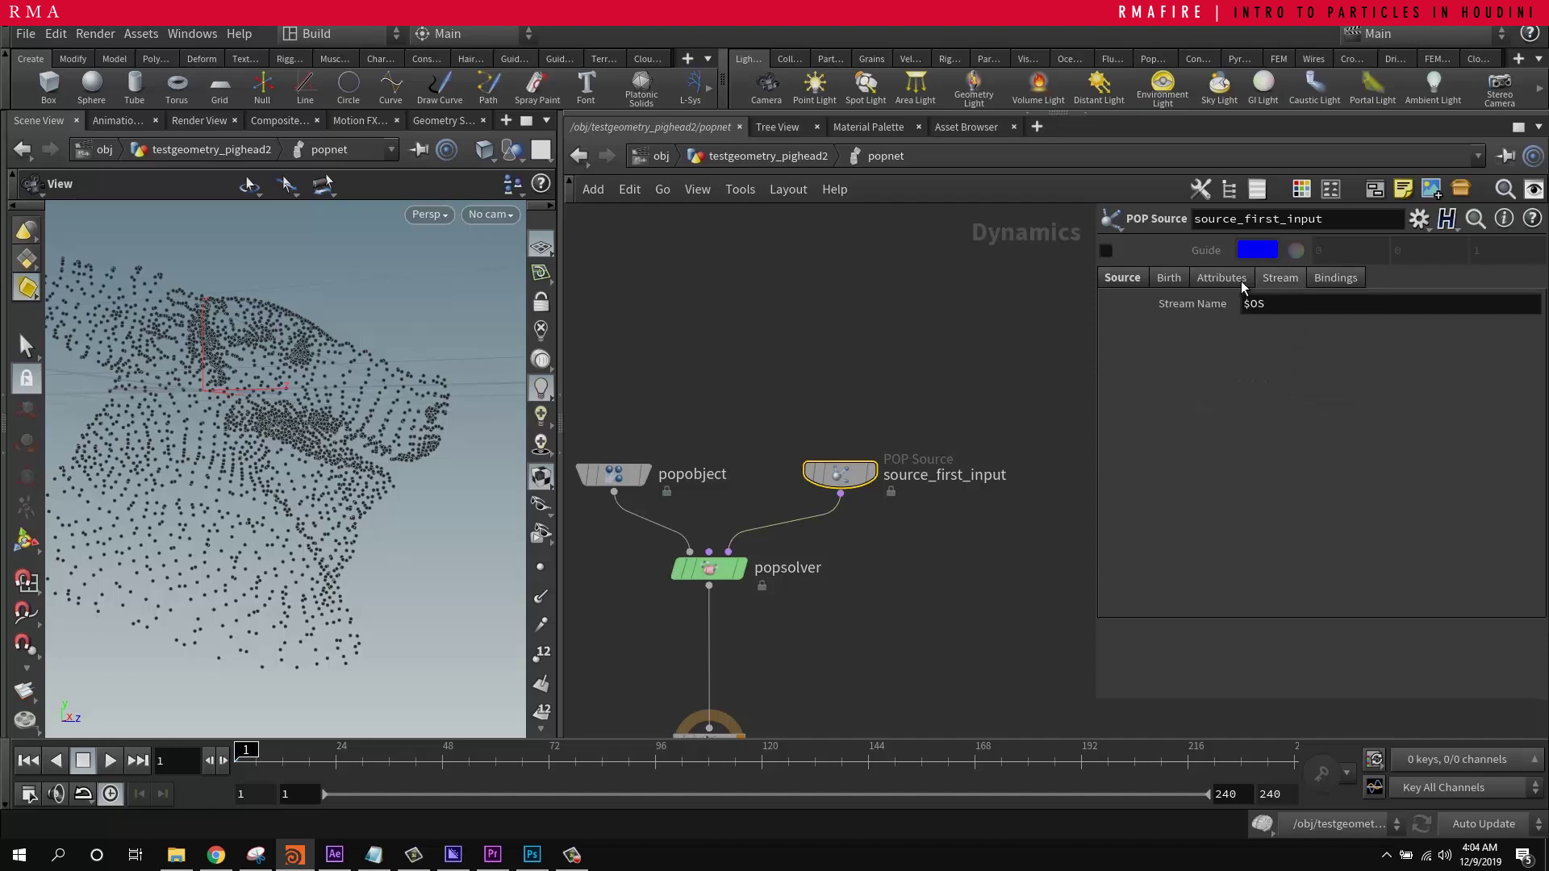
{"action": "left_click", "coordinate": [1169, 279]}
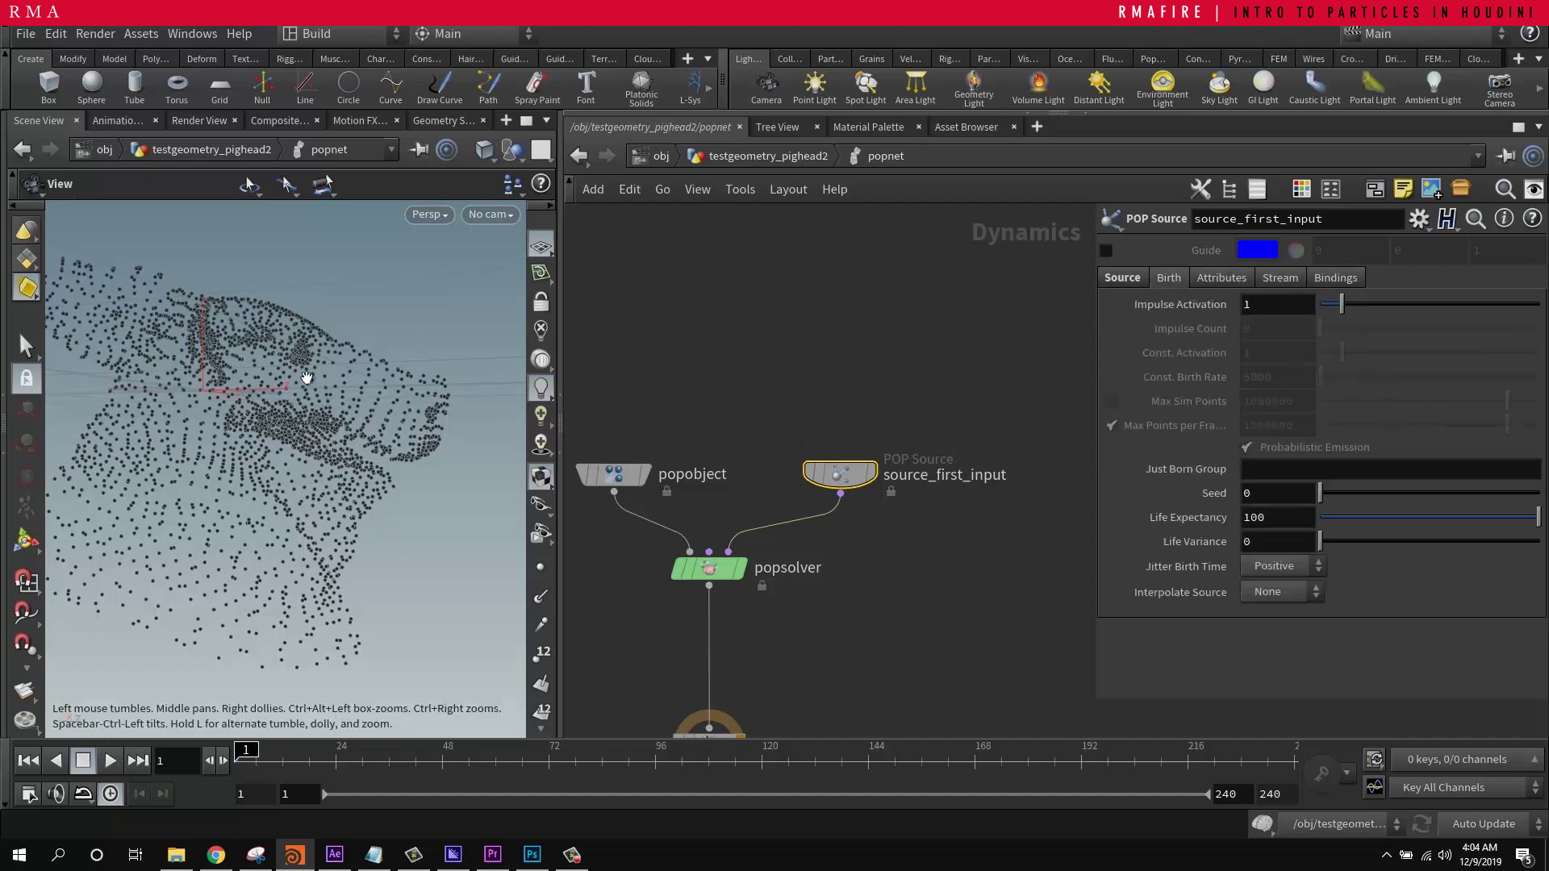
Step: Set the POP source's emission type to Scatter onto Surfaces and play the simulation to check the emission
{"action": "left_click_drag", "start_coordinate": [323, 387], "coordinate": [379, 403]}
{"action": "middle_click_drag", "start_coordinate": [960, 593], "coordinate": [959, 513]}
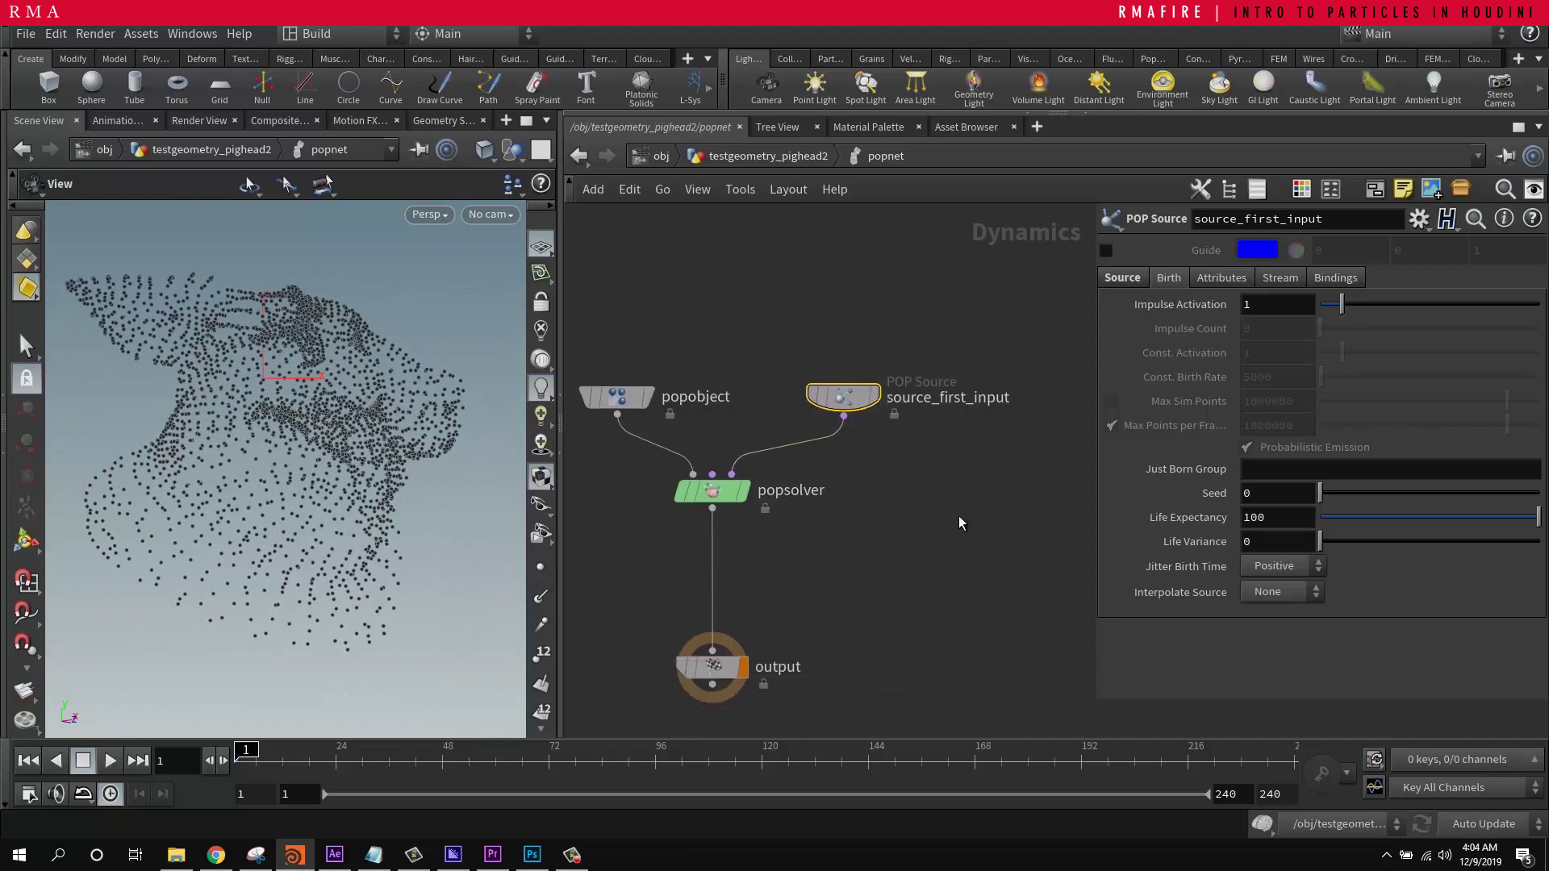
{"action": "left_click", "coordinate": [1141, 279]}
{"action": "left_click", "coordinate": [1311, 305]}
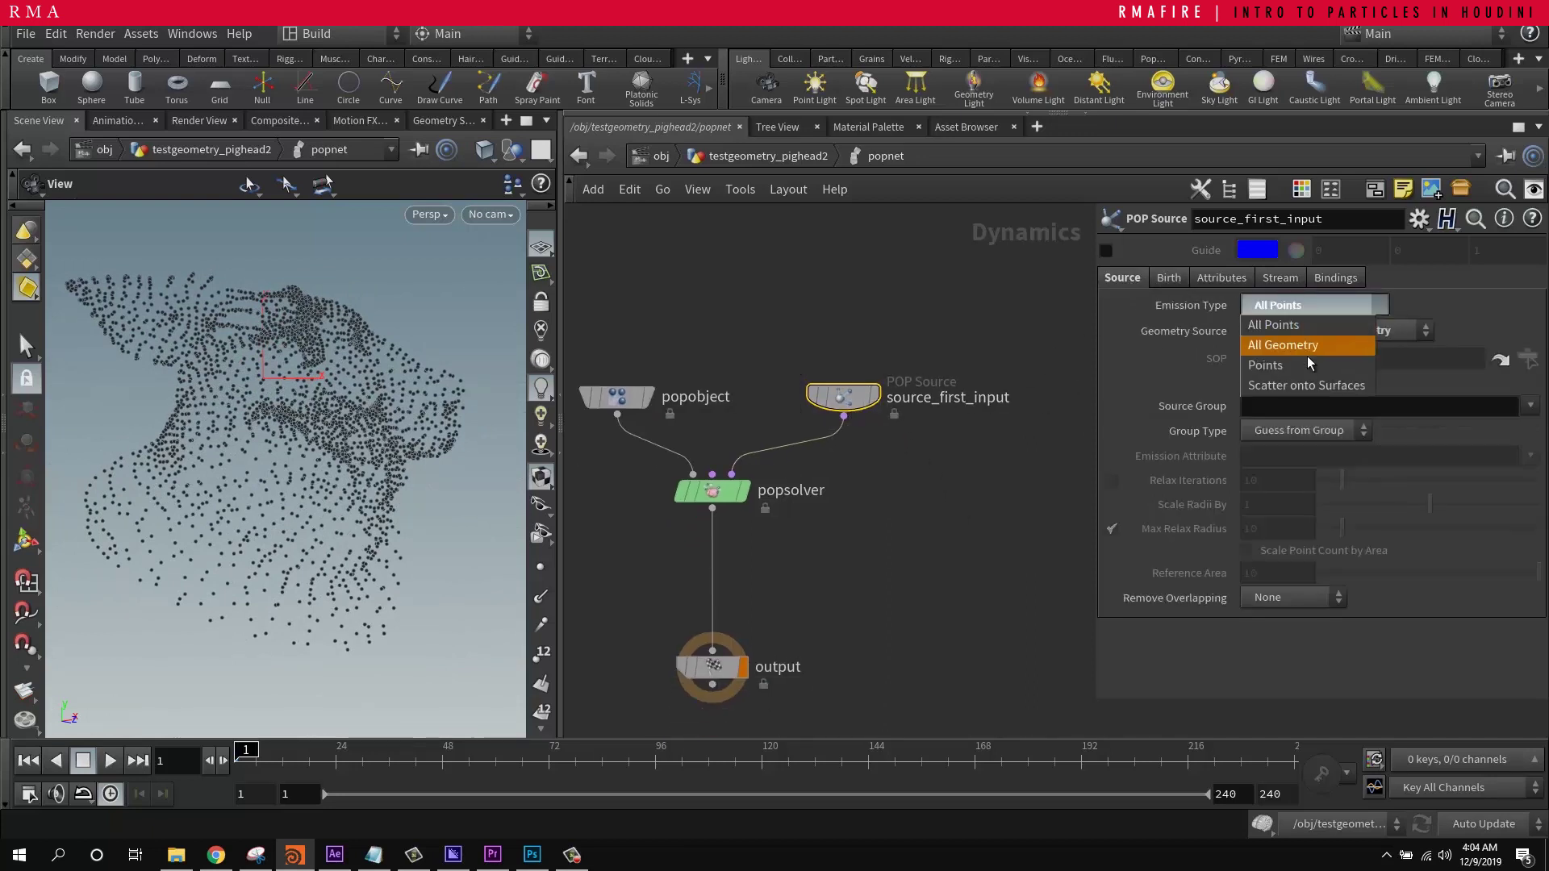
{"action": "left_click", "coordinate": [1300, 382]}
{"action": "left_click_drag", "start_coordinate": [294, 443], "coordinate": [311, 496]}
{"action": "left_click", "coordinate": [108, 766]}
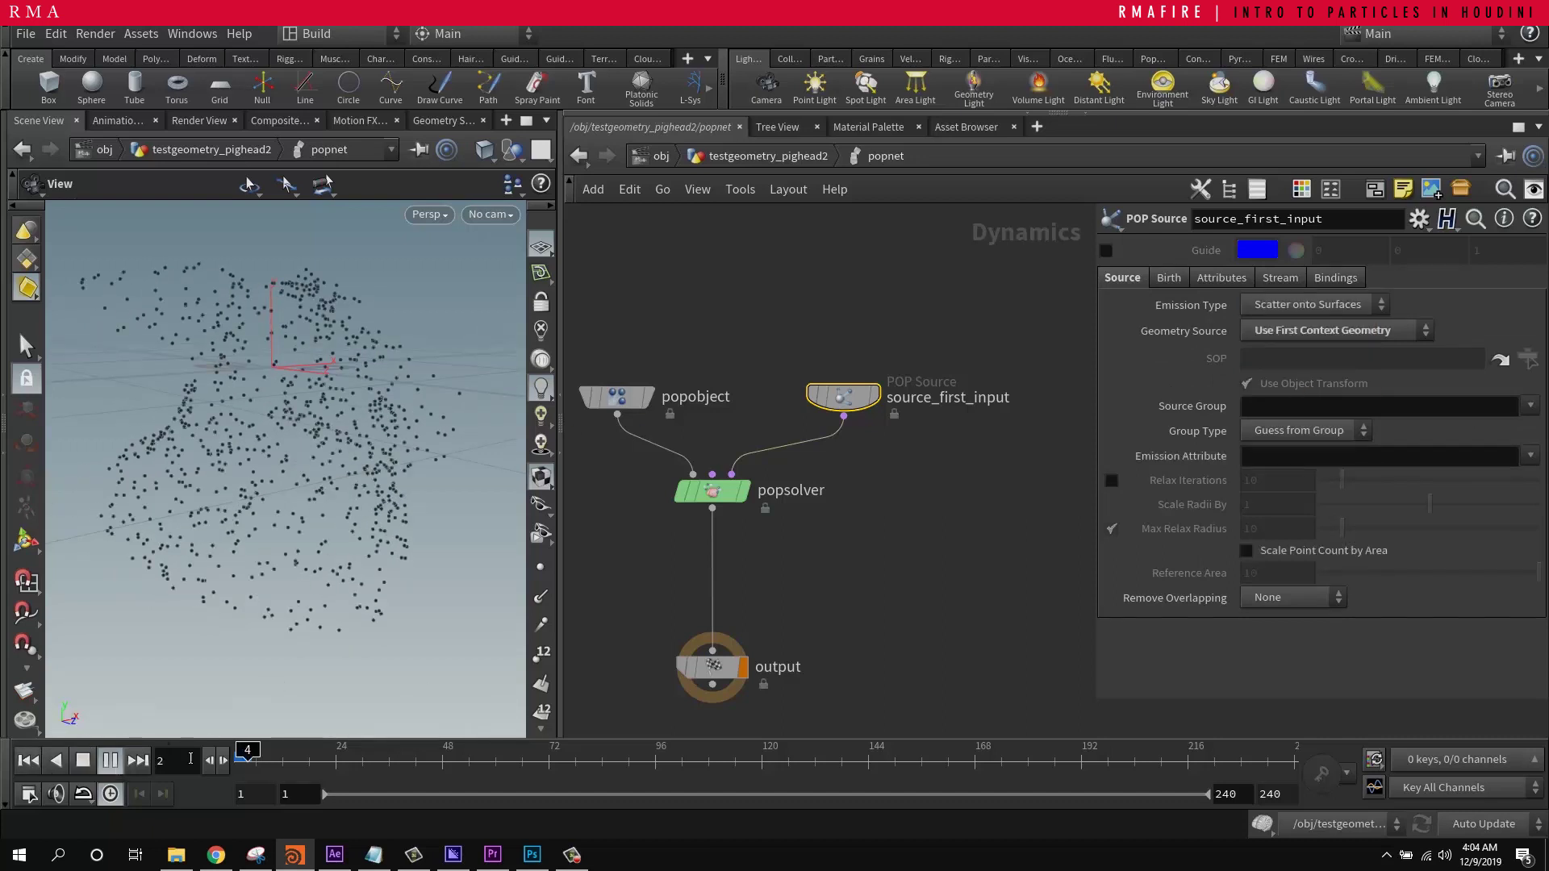
{"action": "left_click", "coordinate": [88, 768]}
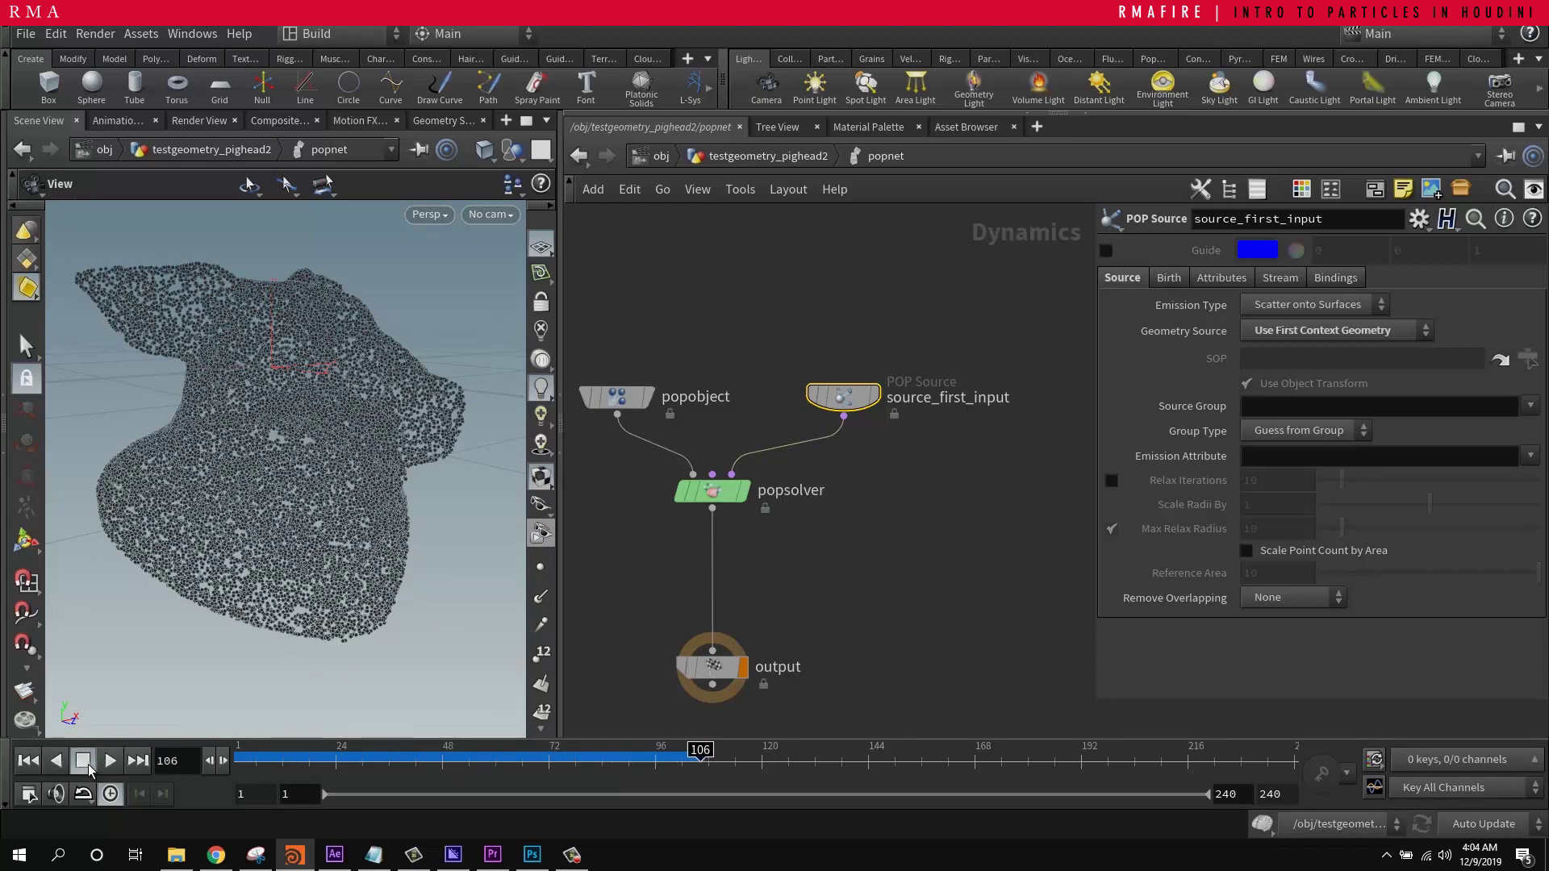
Step: Set the particles' life expectancy to 2, replay the simulation from the start, and rewind to the first frame
{"action": "left_click", "coordinate": [1162, 279]}
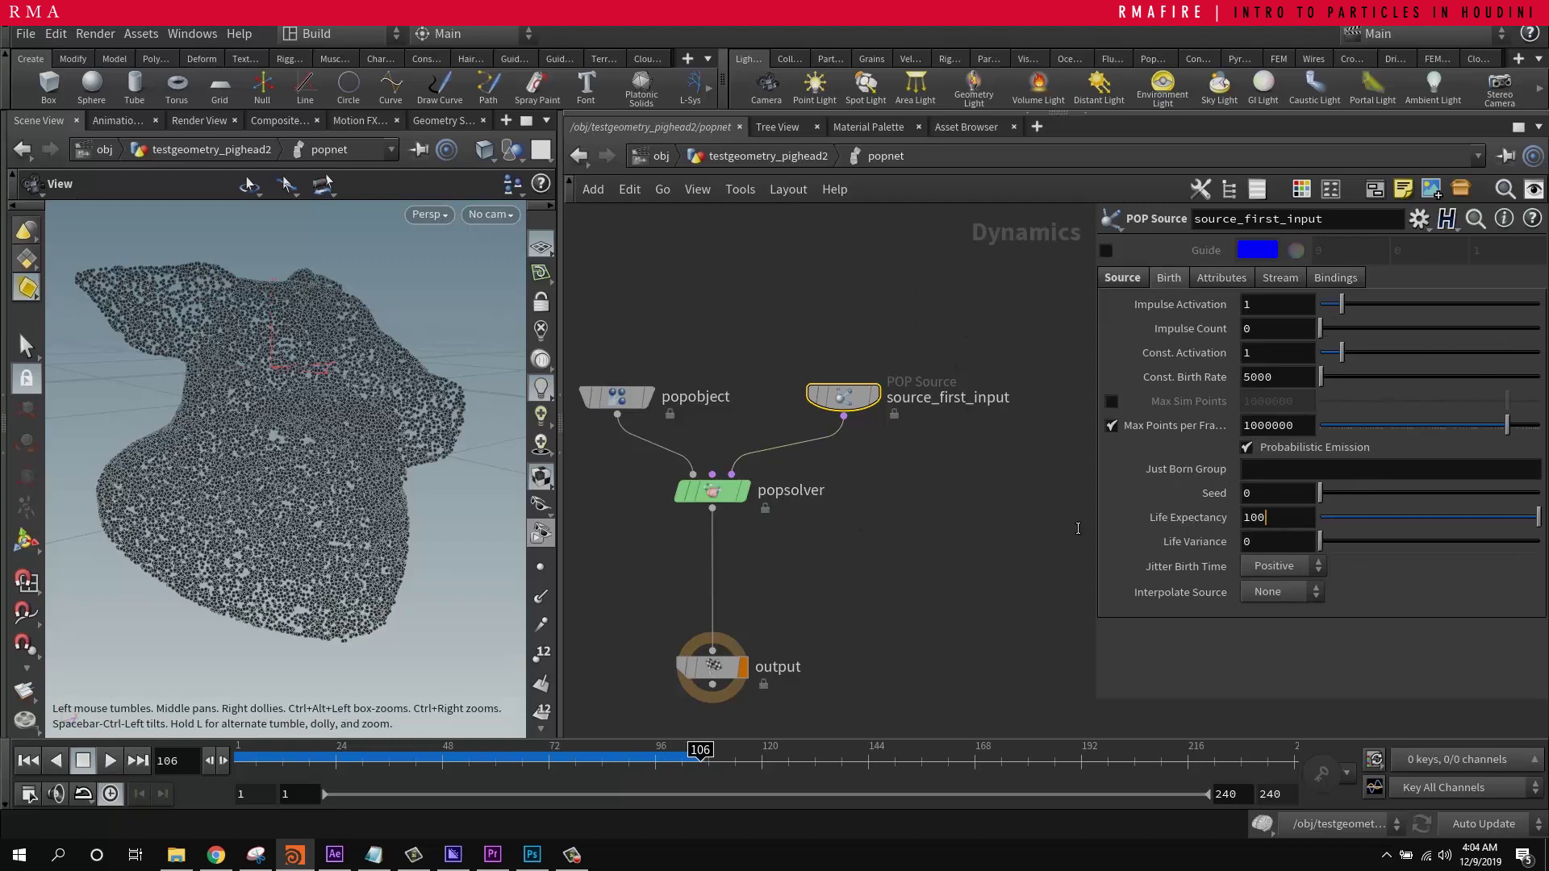
{"action": "key", "text": "Return"}
{"action": "key", "text": "Return"}
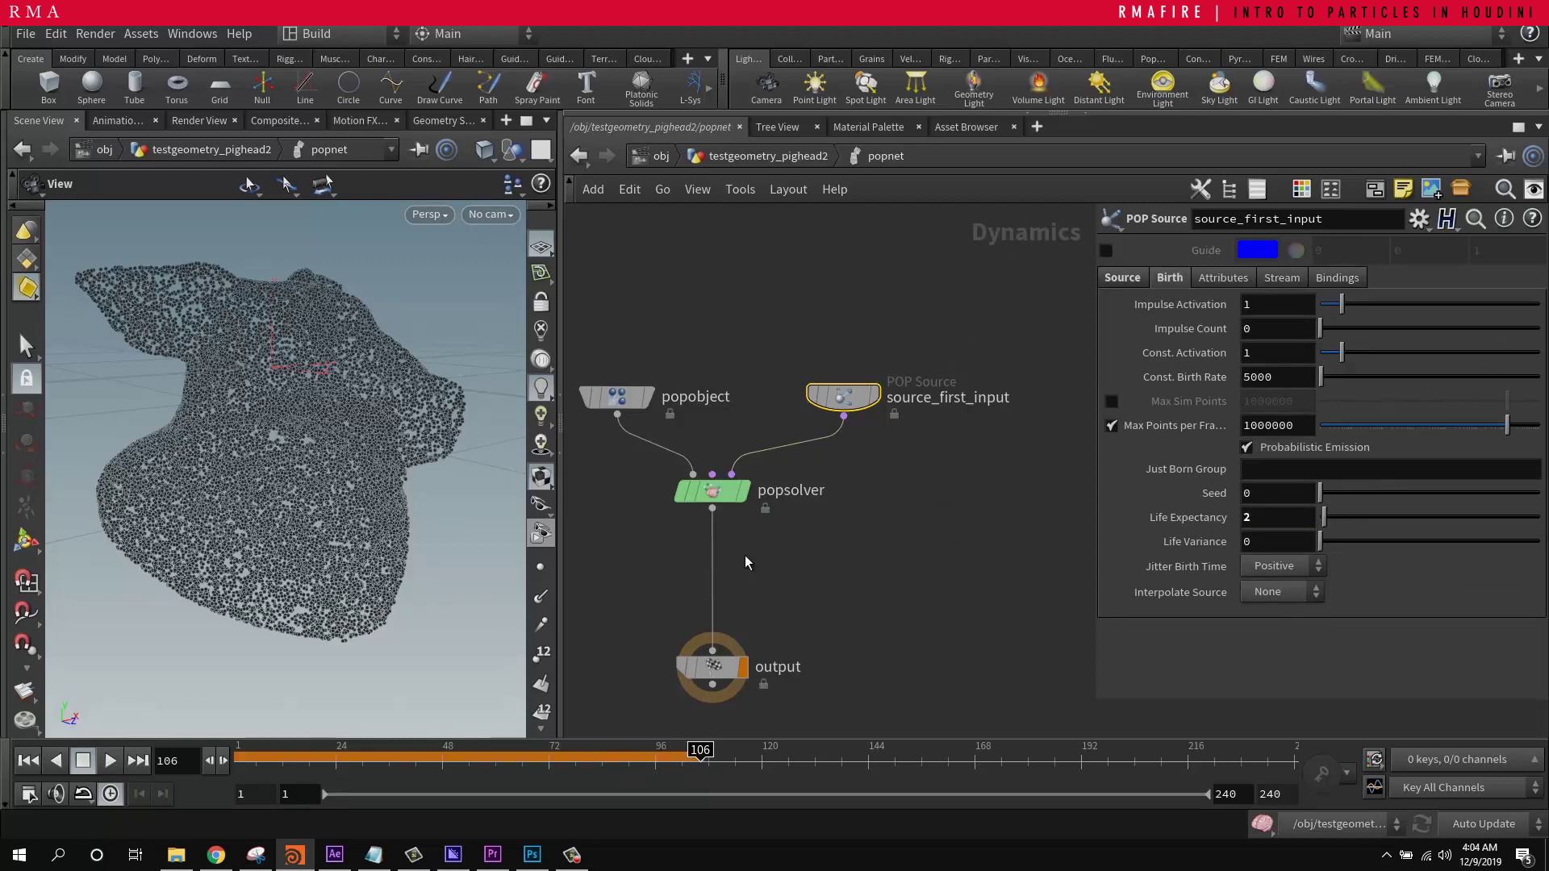
{"action": "left_click", "coordinate": [28, 760]}
{"action": "left_click", "coordinate": [109, 761]}
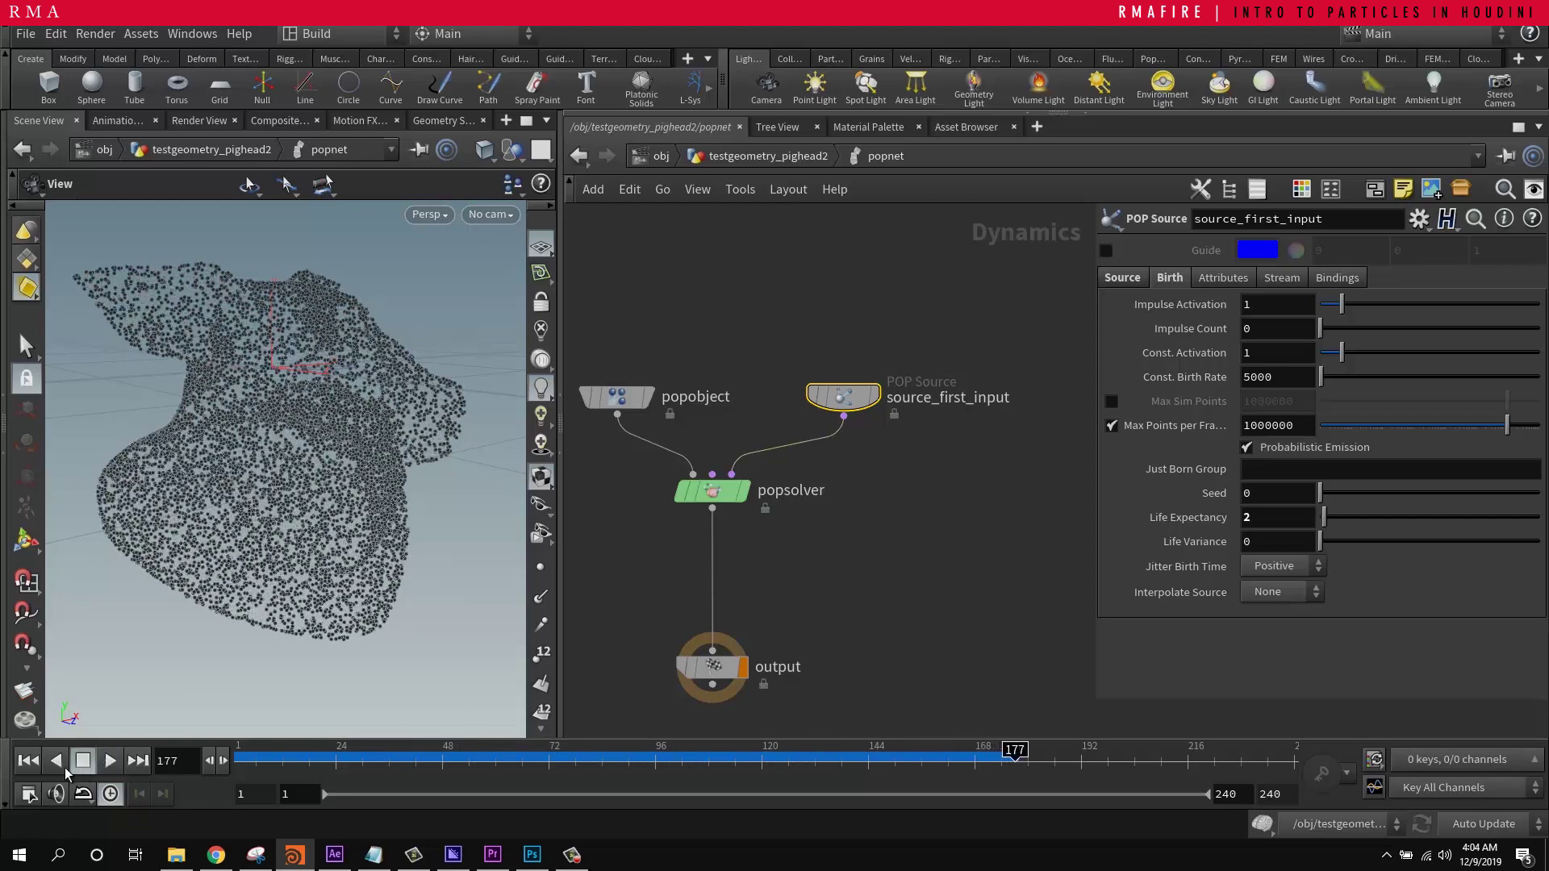
{"action": "left_click", "coordinate": [28, 761]}
{"action": "left_click_drag", "start_coordinate": [823, 397], "coordinate": [879, 366]}
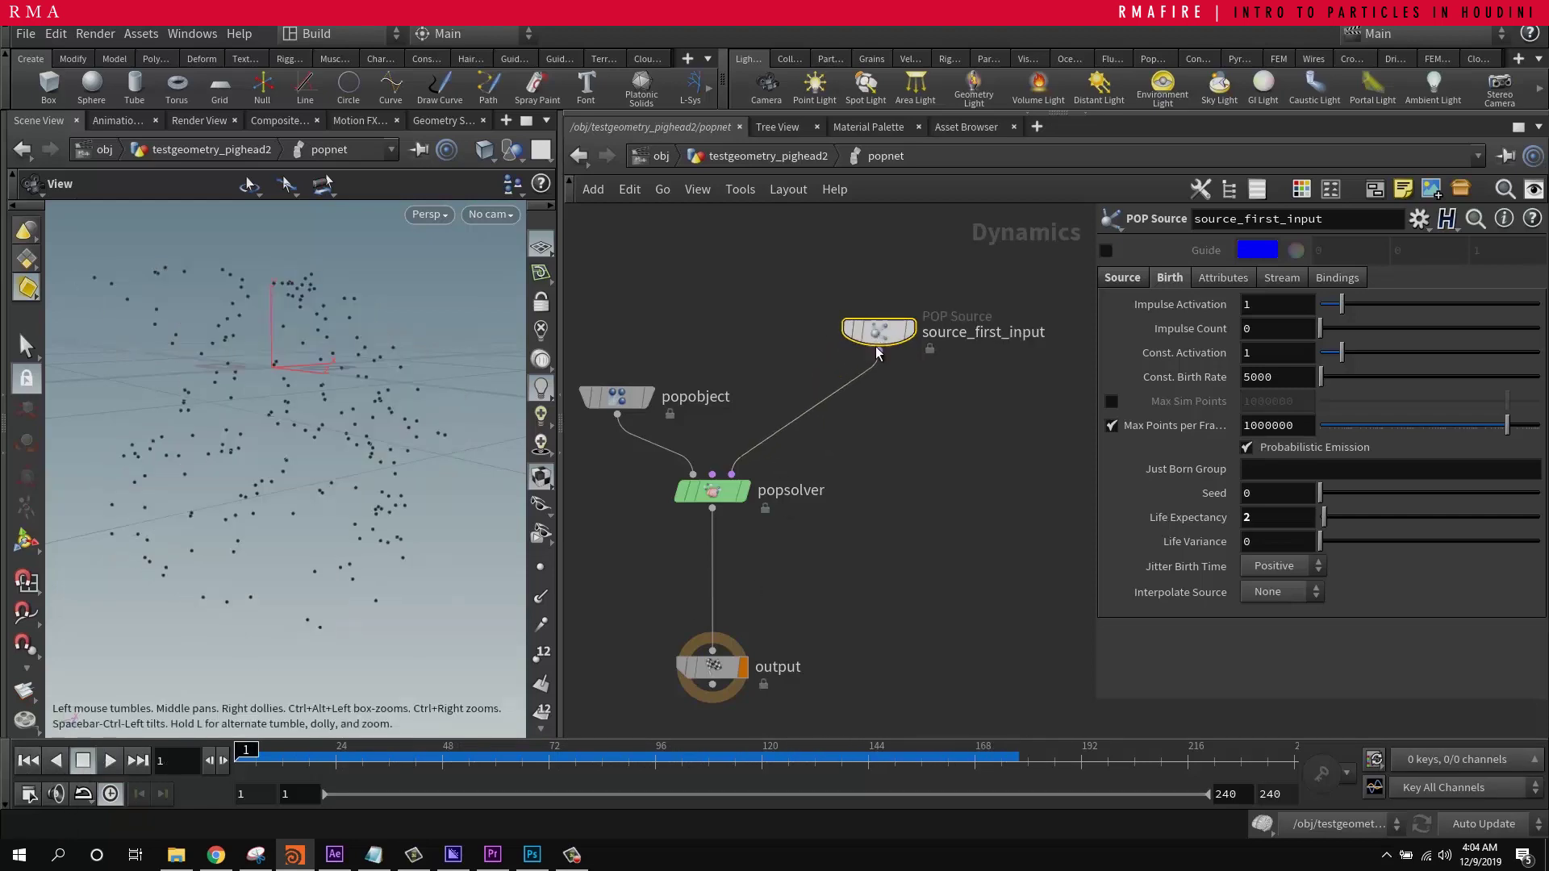
{"action": "key", "text": "Tab"}
{"action": "key", "text": "Return"}
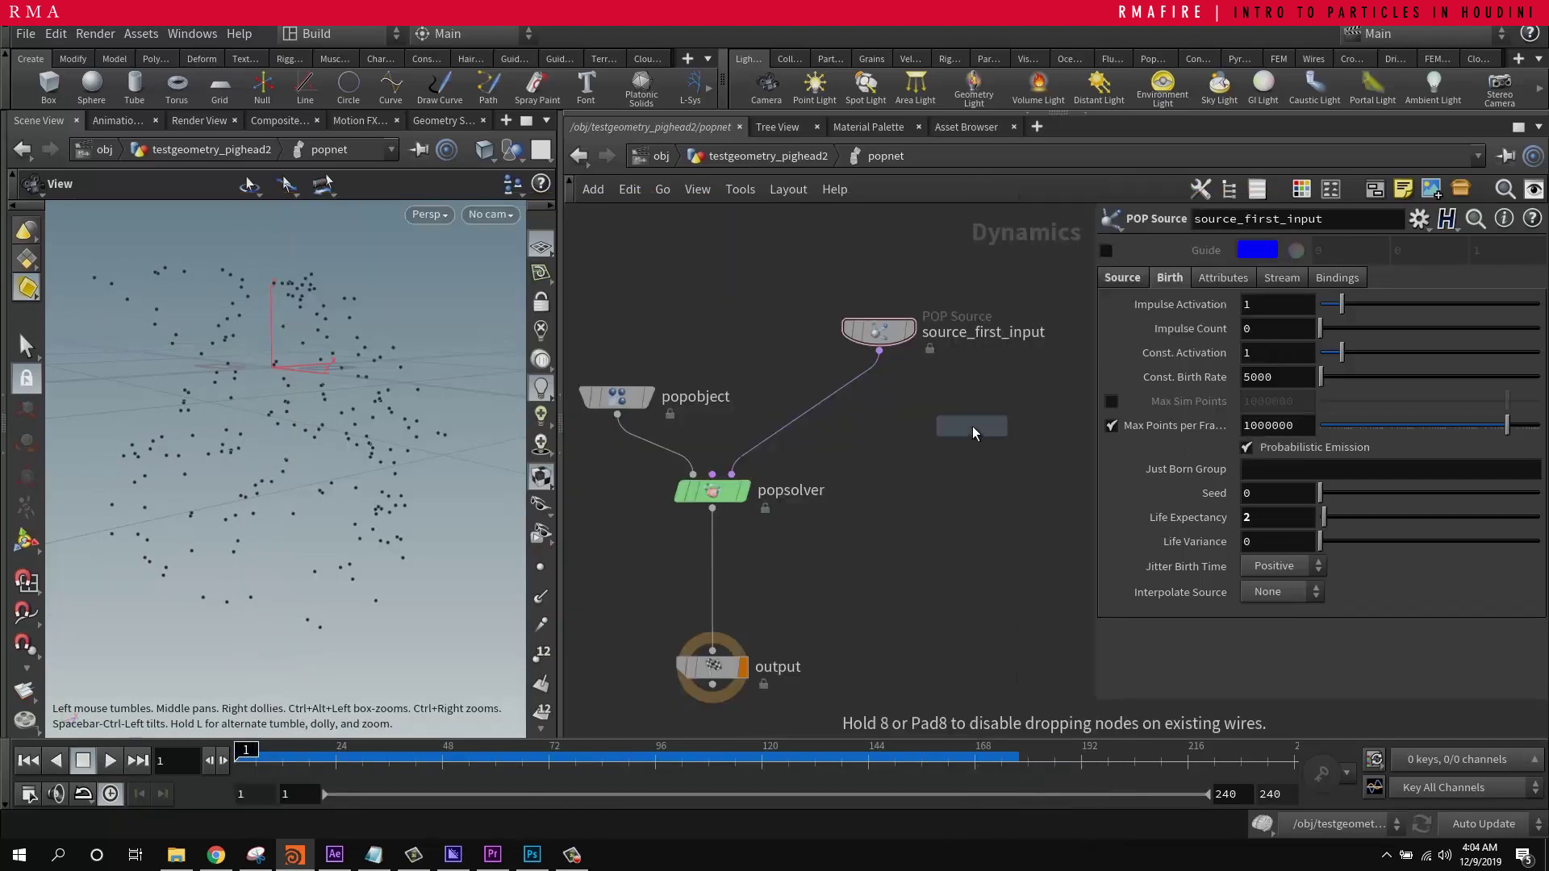
{"action": "left_click", "coordinate": [828, 403]}
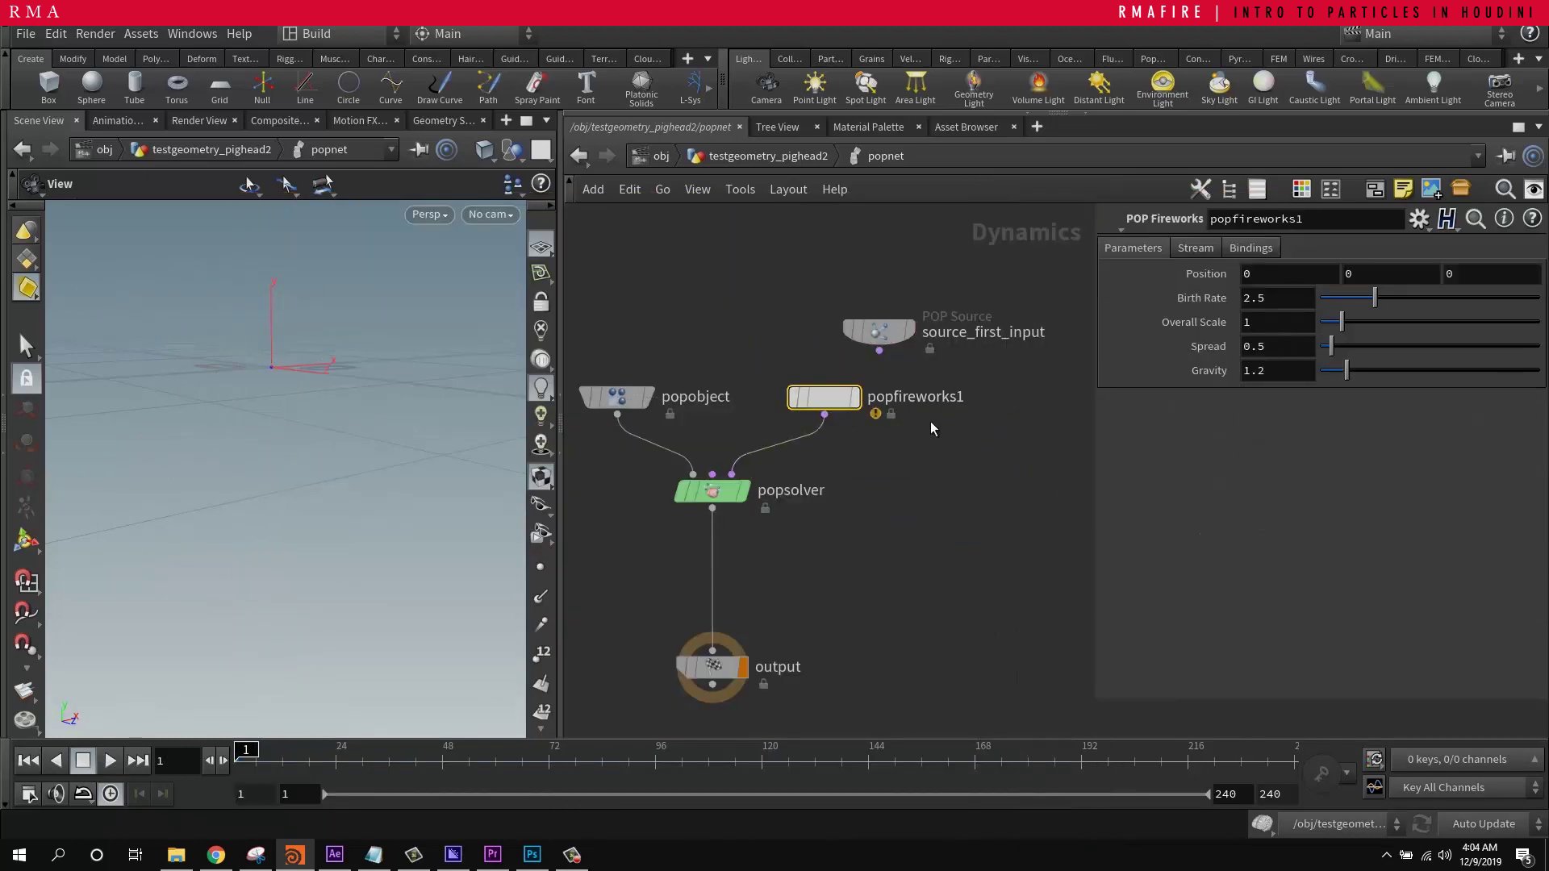
{"action": "key", "text": "ctrl+z"}
Step: Insert a POP Force node between the POP source and the solver, with a noise amplitude of 0.26
{"action": "key", "text": "Tab"}
{"action": "type", "text": "po"}
{"action": "type", "text": "pfir"}
{"action": "key", "text": "Return"}
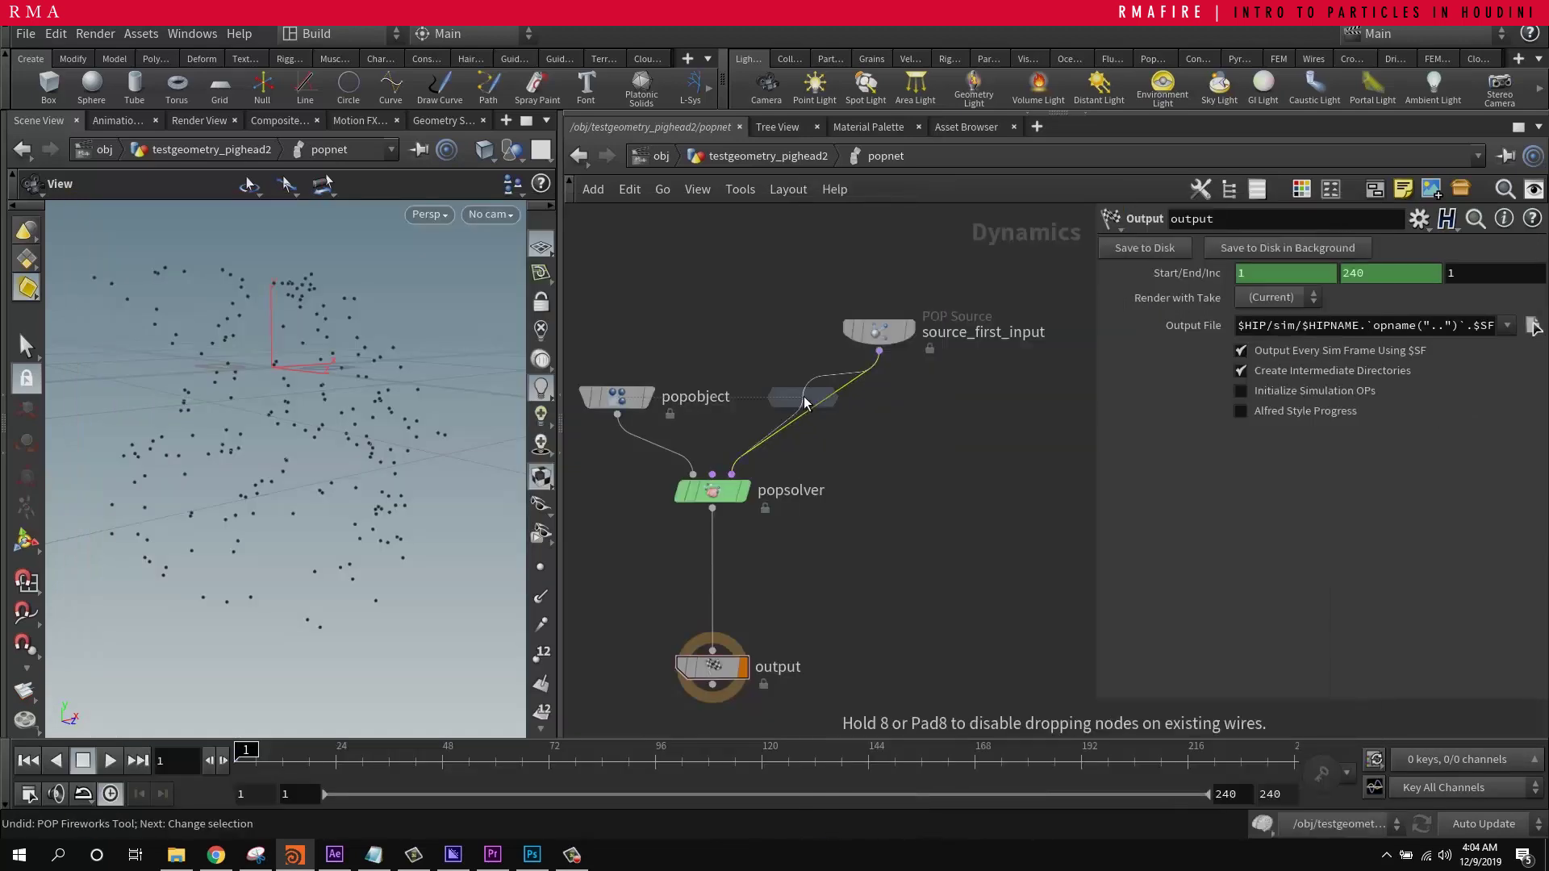
{"action": "left_click", "coordinate": [809, 394]}
{"action": "left_click", "coordinate": [810, 401]}
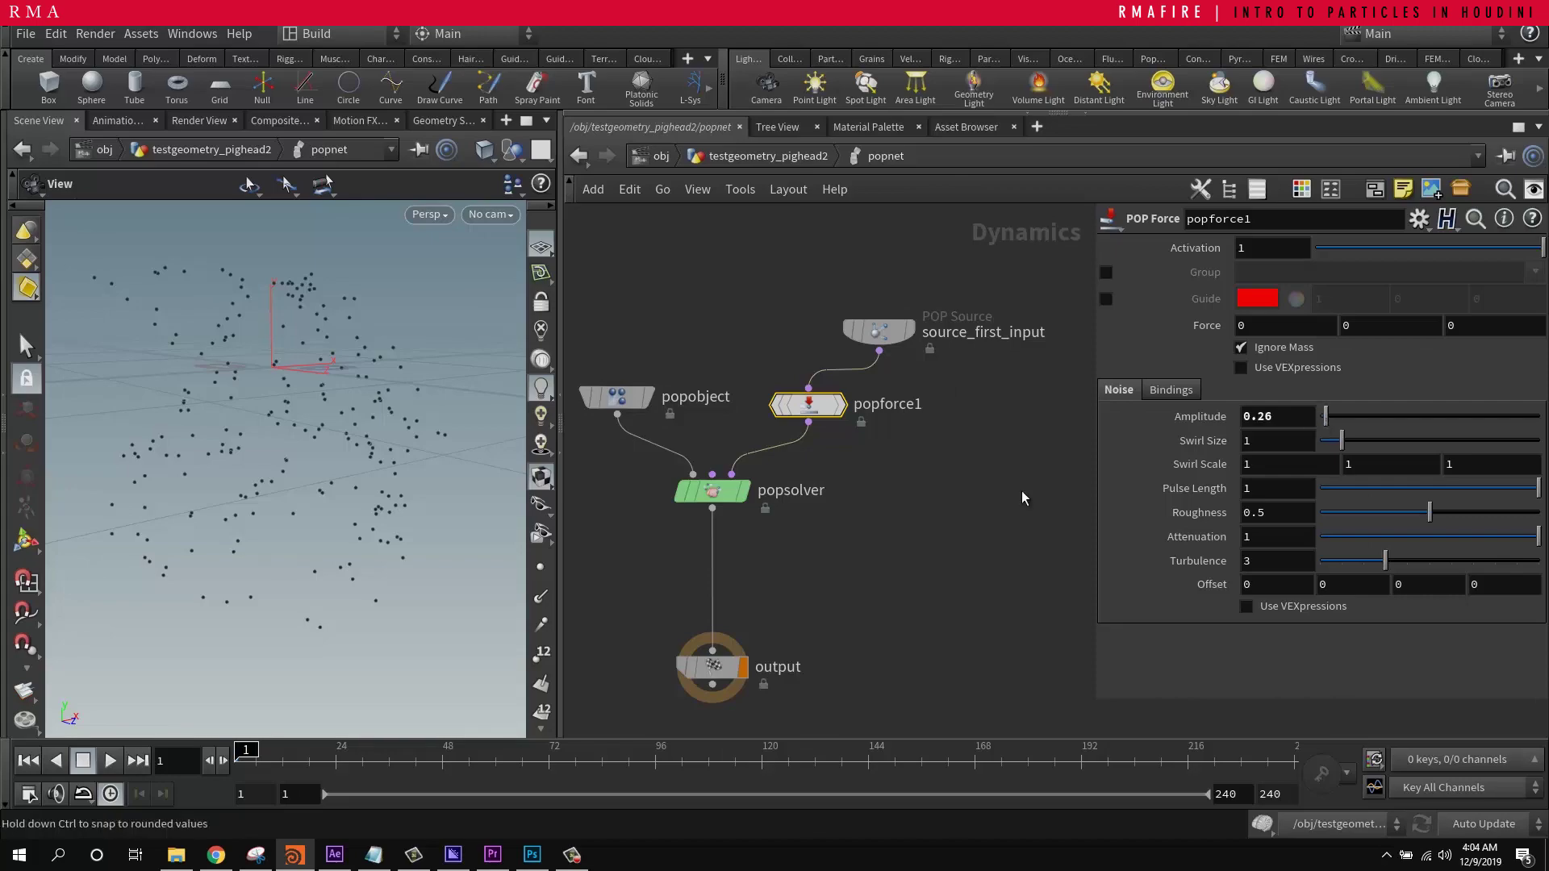
Step: Play the simulation with the POP Force applied, and line up the POP source node directly above it
{"action": "left_click", "coordinate": [110, 762]}
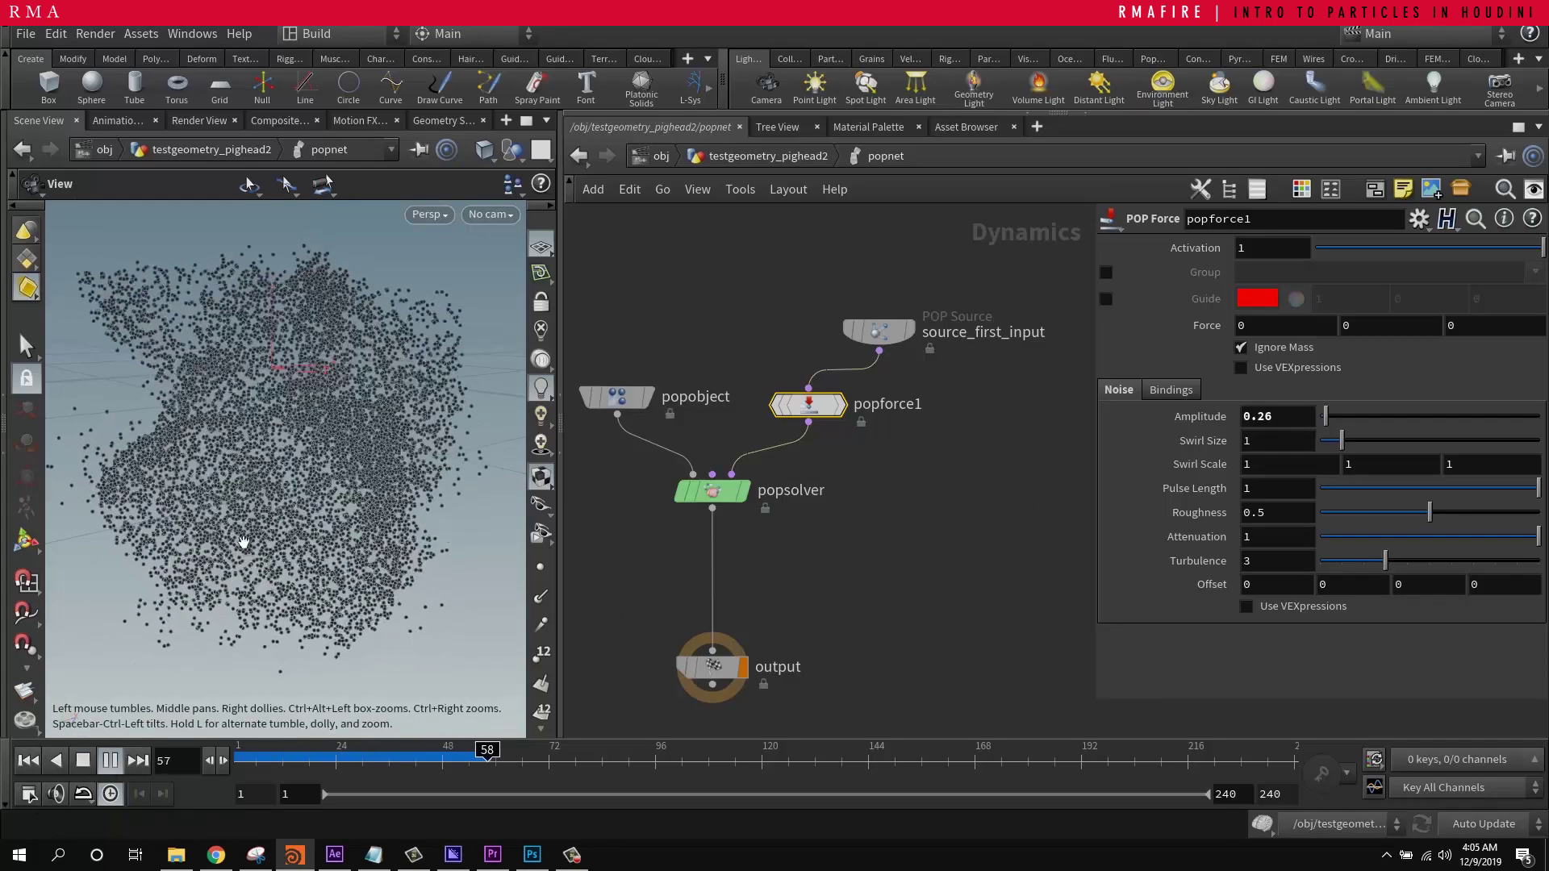
{"action": "left_click", "coordinate": [90, 760]}
{"action": "right_click_drag", "start_coordinate": [379, 476], "coordinate": [341, 479]}
{"action": "middle_click_drag", "start_coordinate": [329, 453], "coordinate": [297, 478]}
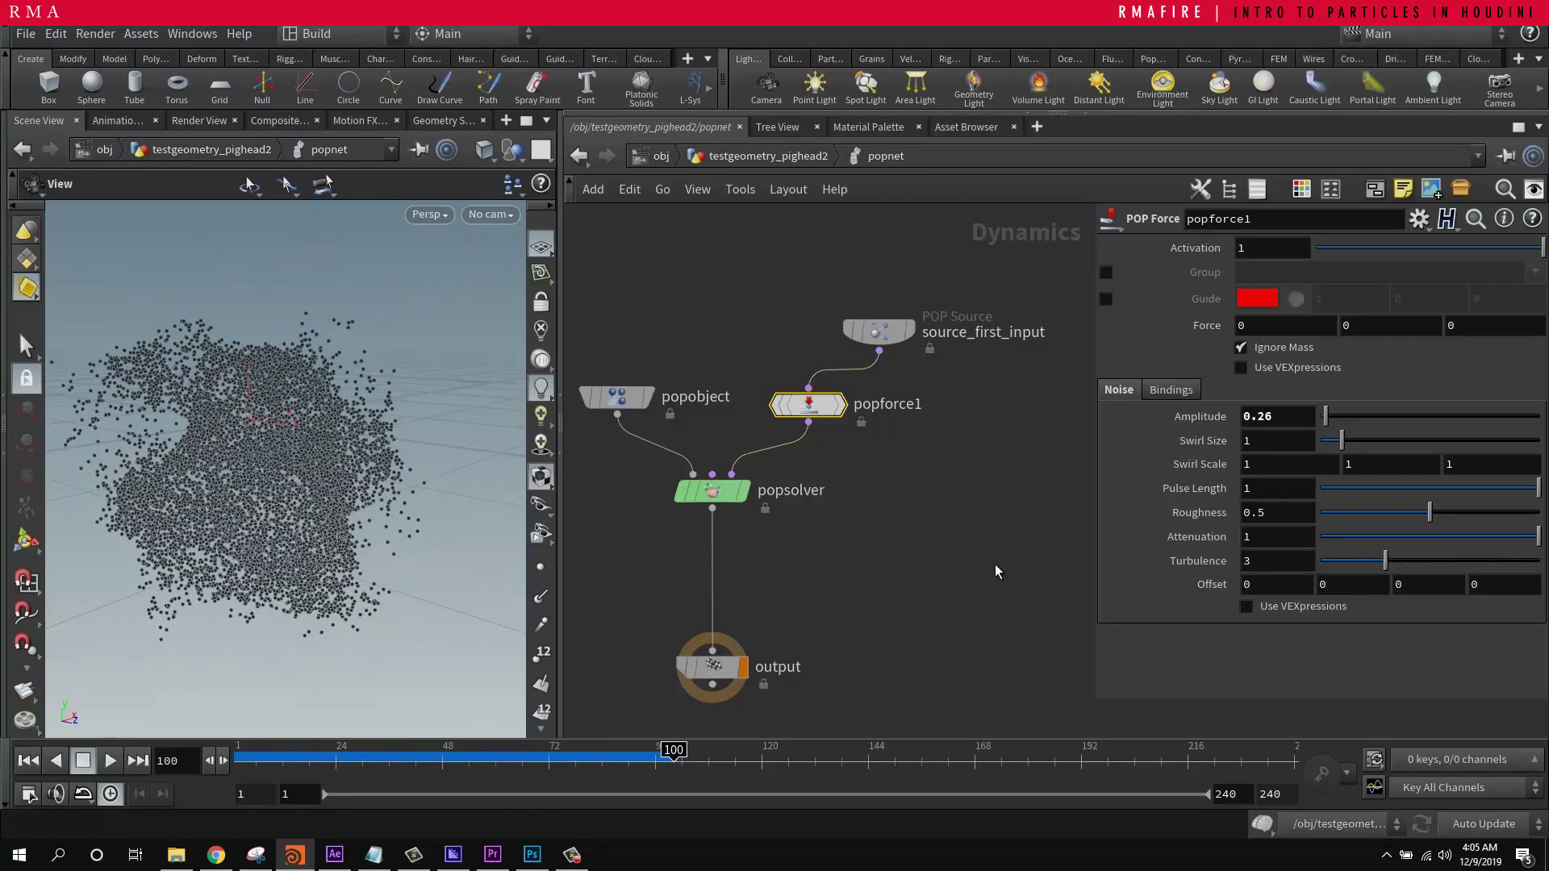
{"action": "left_click_drag", "start_coordinate": [879, 341], "coordinate": [808, 345]}
{"action": "left_click", "coordinate": [804, 333]}
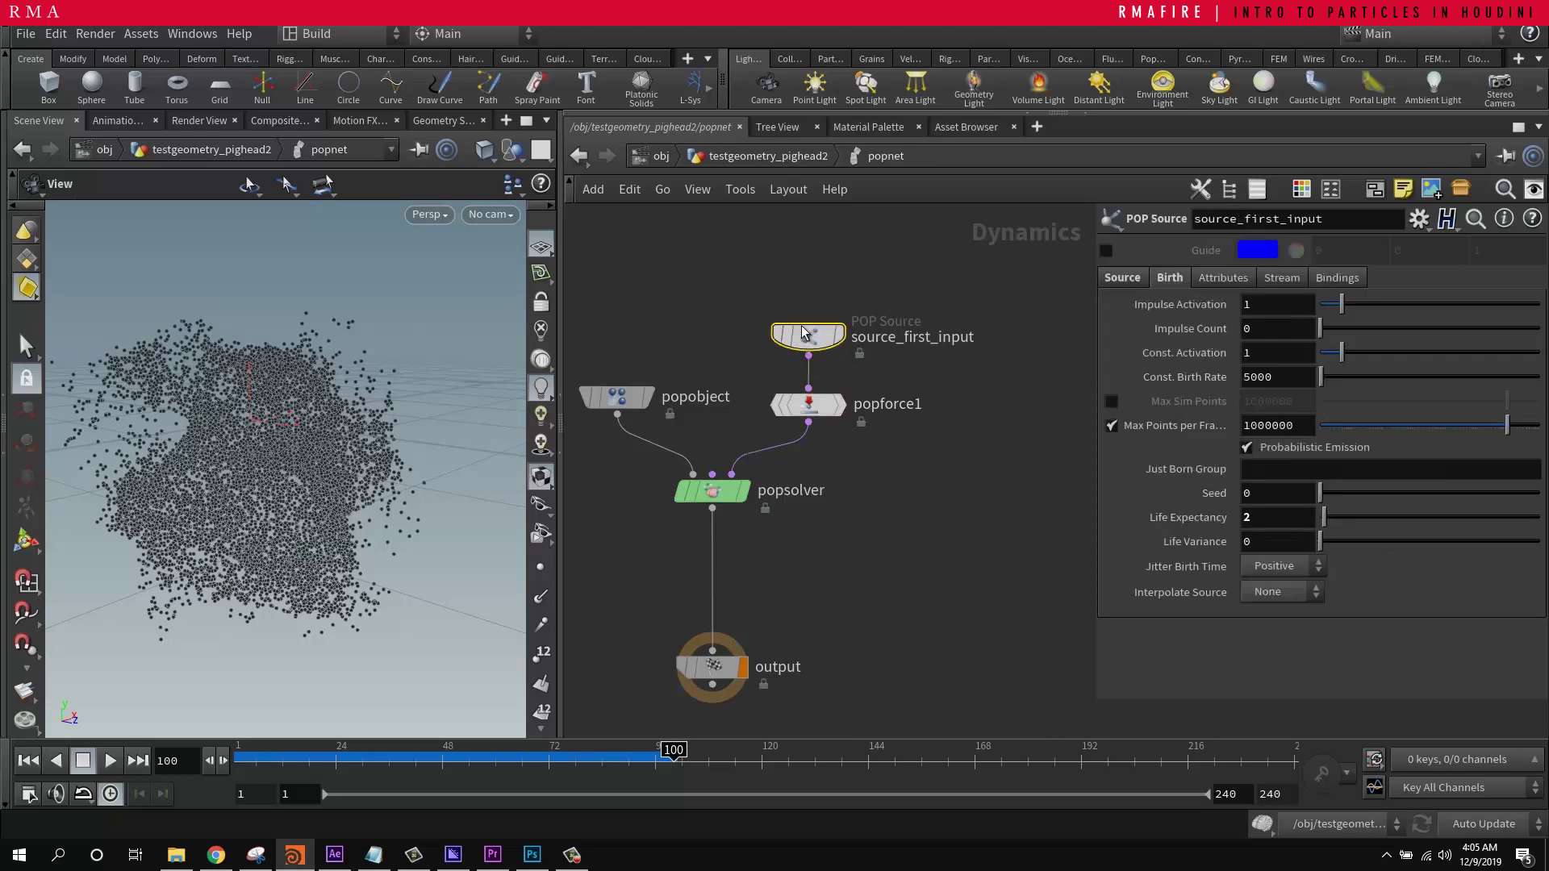
Step: Return to the geometry network, wire the Scatter node into the POP network's first input, and display the scattered points
{"action": "left_click", "coordinate": [797, 159]}
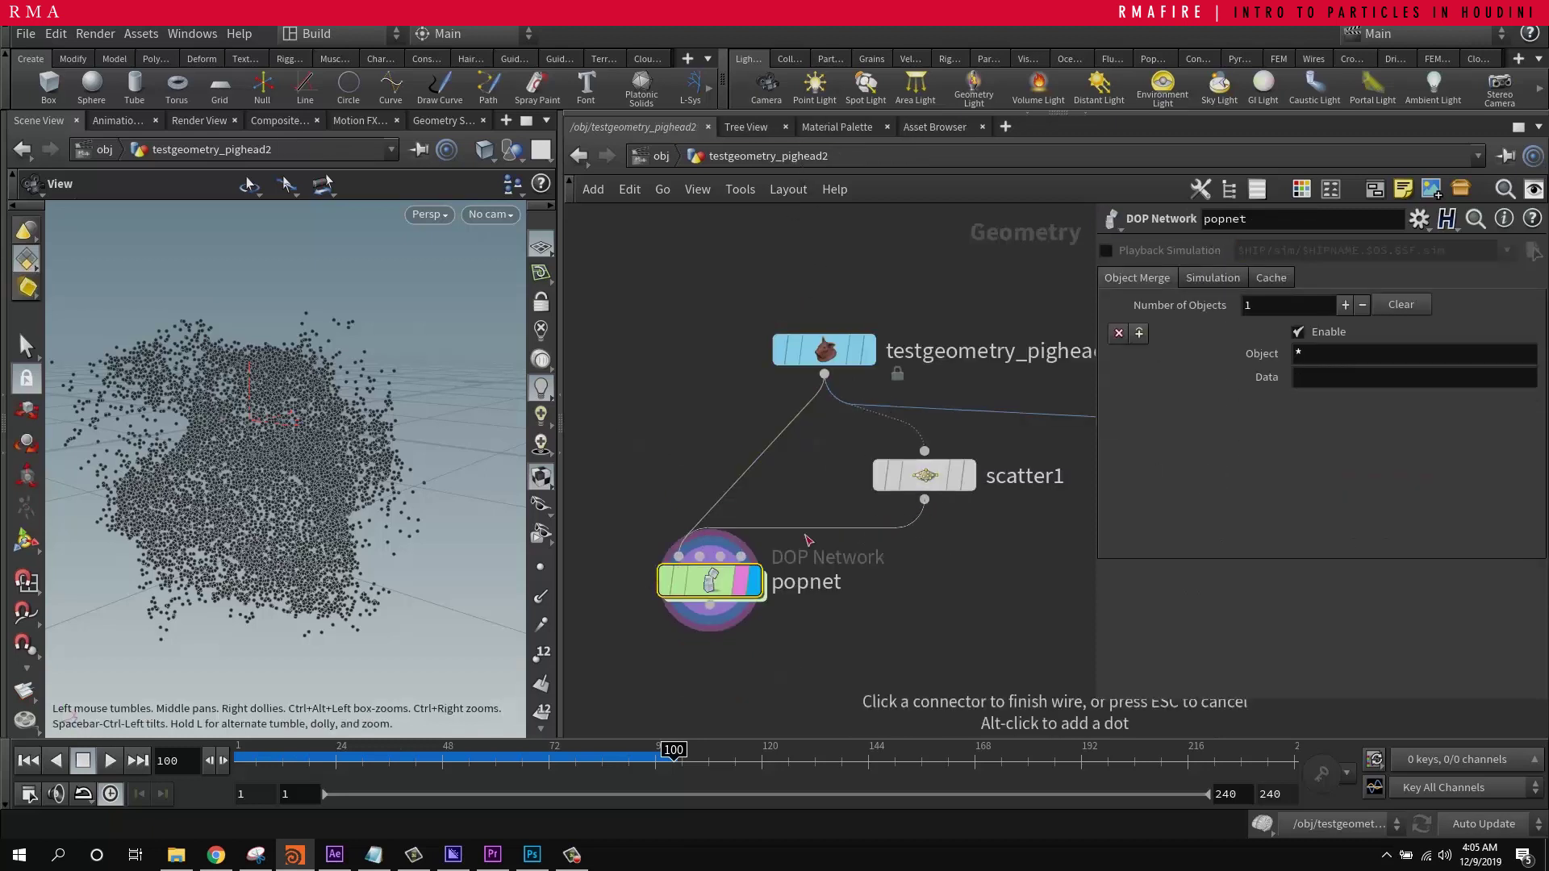
{"action": "left_click_drag", "start_coordinate": [919, 477], "coordinate": [706, 478]}
{"action": "left_click", "coordinate": [753, 475]}
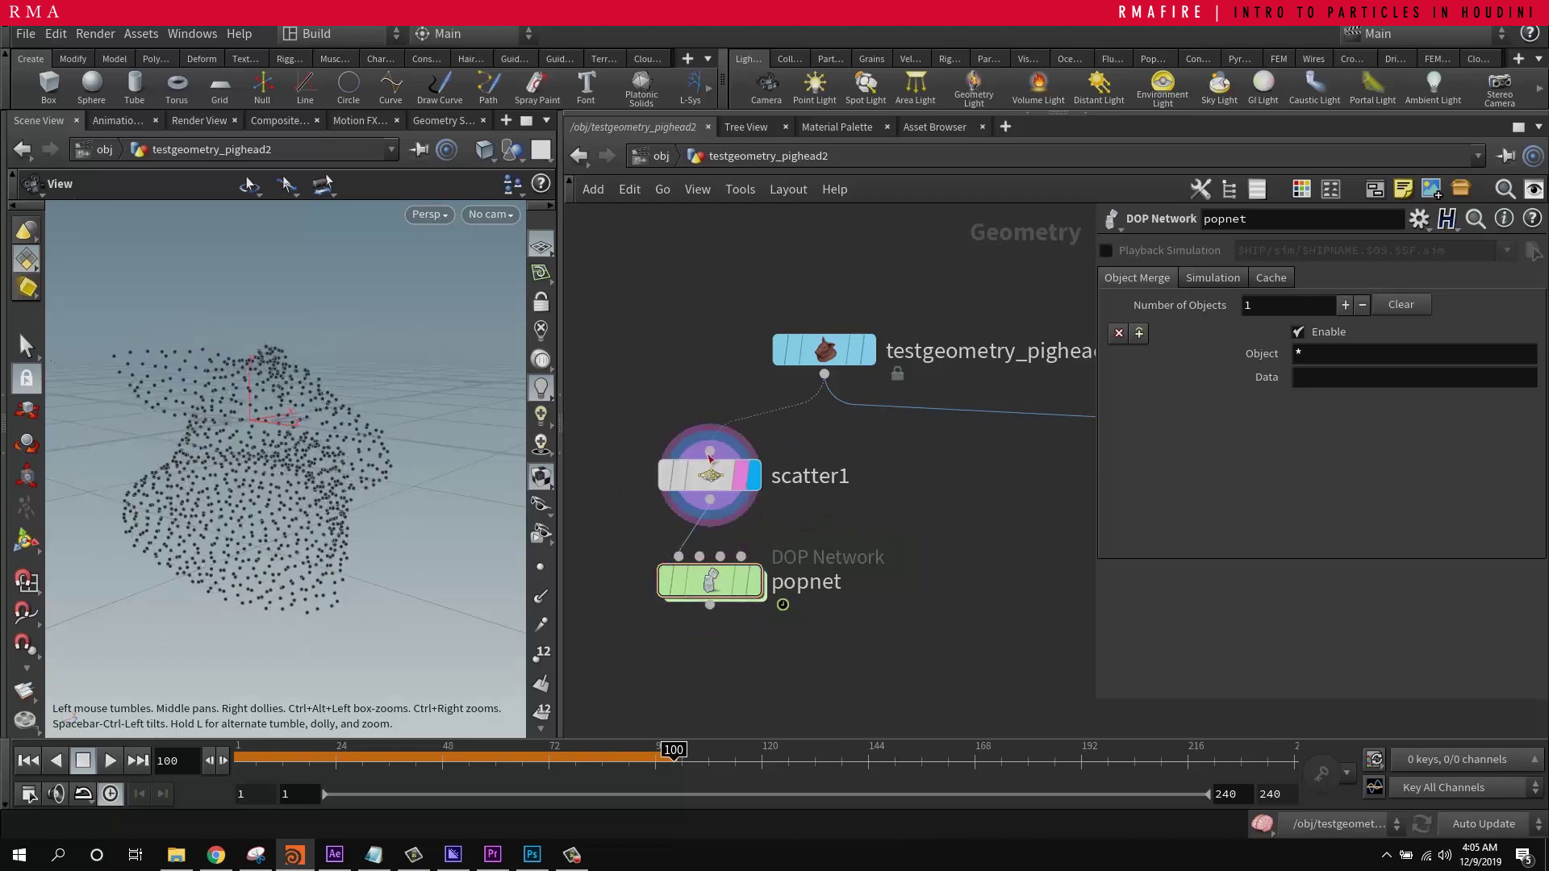
Step: Set the Scatter node's relax iterations to 59 and its radii scale to 0.554
{"action": "left_click", "coordinate": [710, 476]}
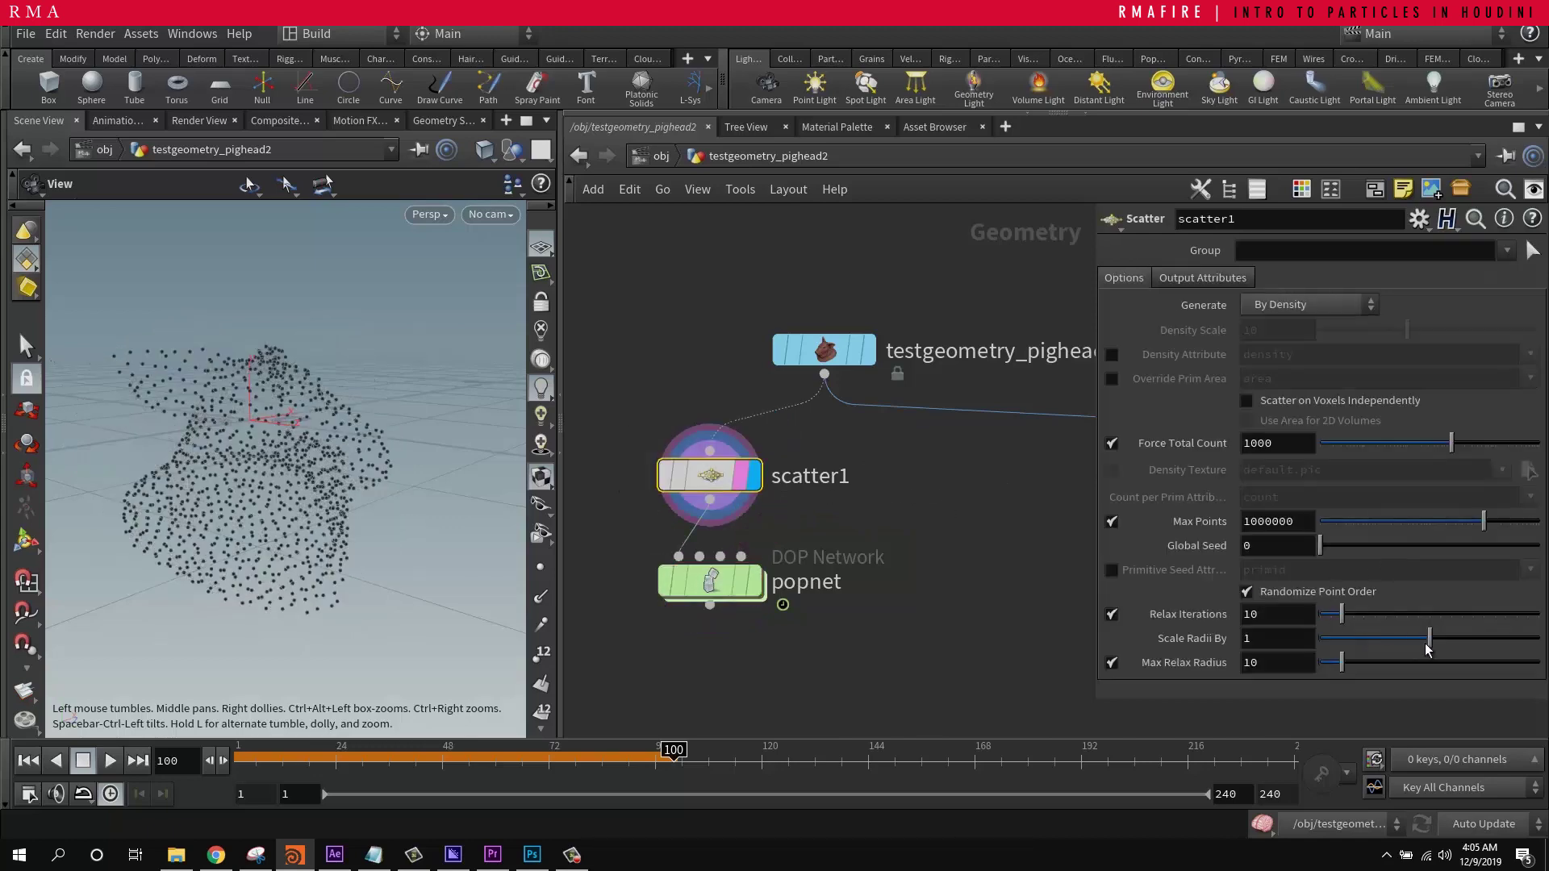
{"action": "mouse_move", "coordinate": [1428, 645]}
{"action": "left_mouse_down"}
{"action": "mouse_move", "coordinate": [1446, 641]}
{"action": "mouse_move", "coordinate": [1424, 639]}
{"action": "left_mouse_up"}
{"action": "left_click_drag", "start_coordinate": [1342, 614], "coordinate": [1382, 643]}
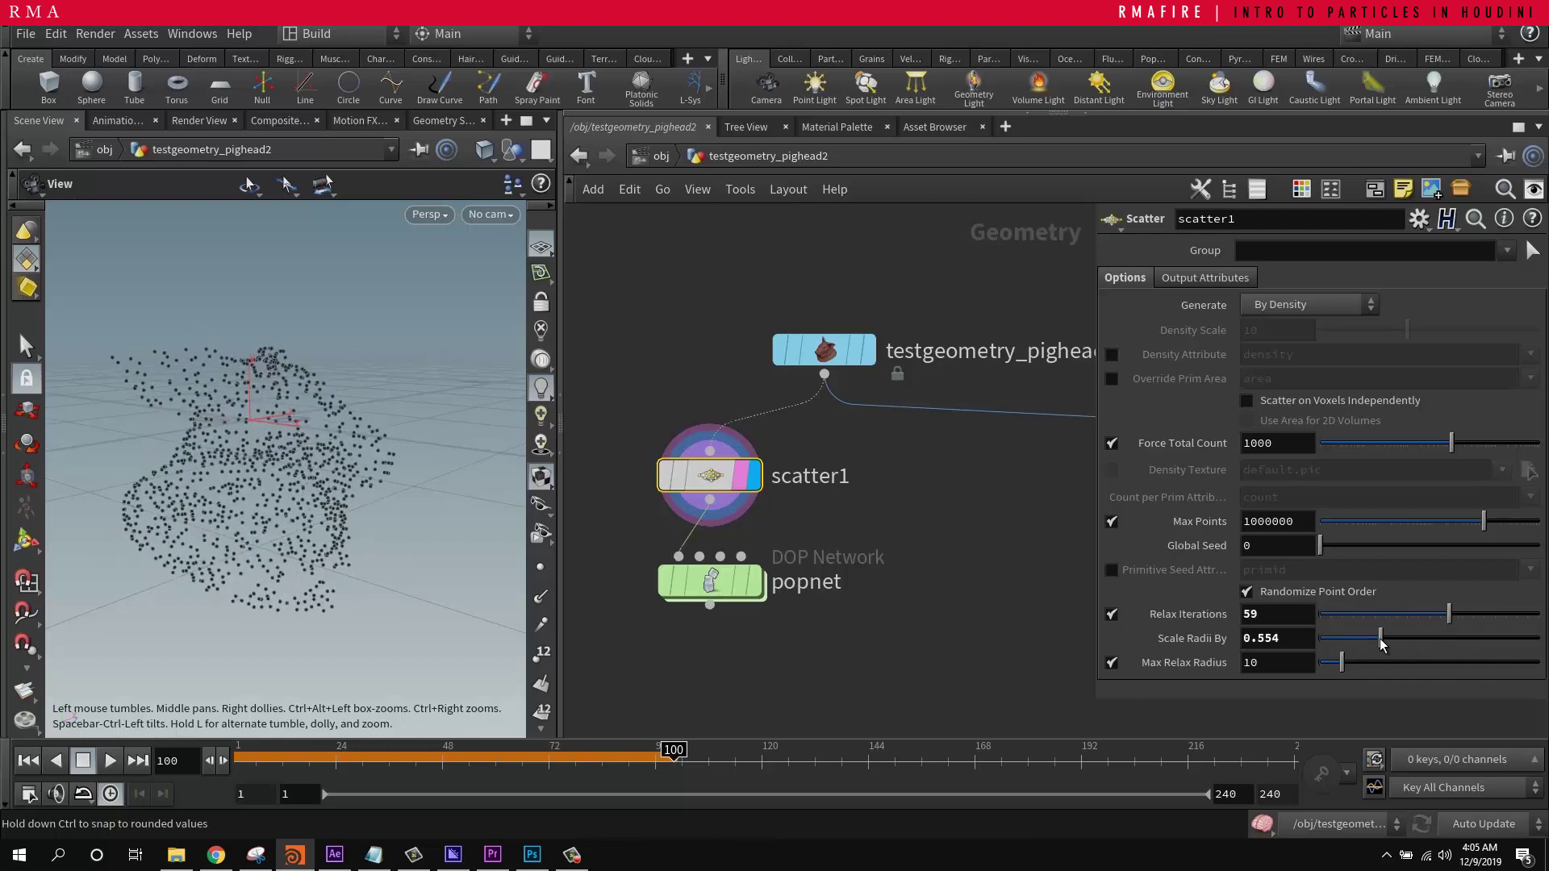
{"action": "left_click_drag", "start_coordinate": [490, 583], "coordinate": [278, 464]}
Step: Display the POP network and go inside it with the timeline rewound to the first frame
{"action": "left_click", "coordinate": [759, 581]}
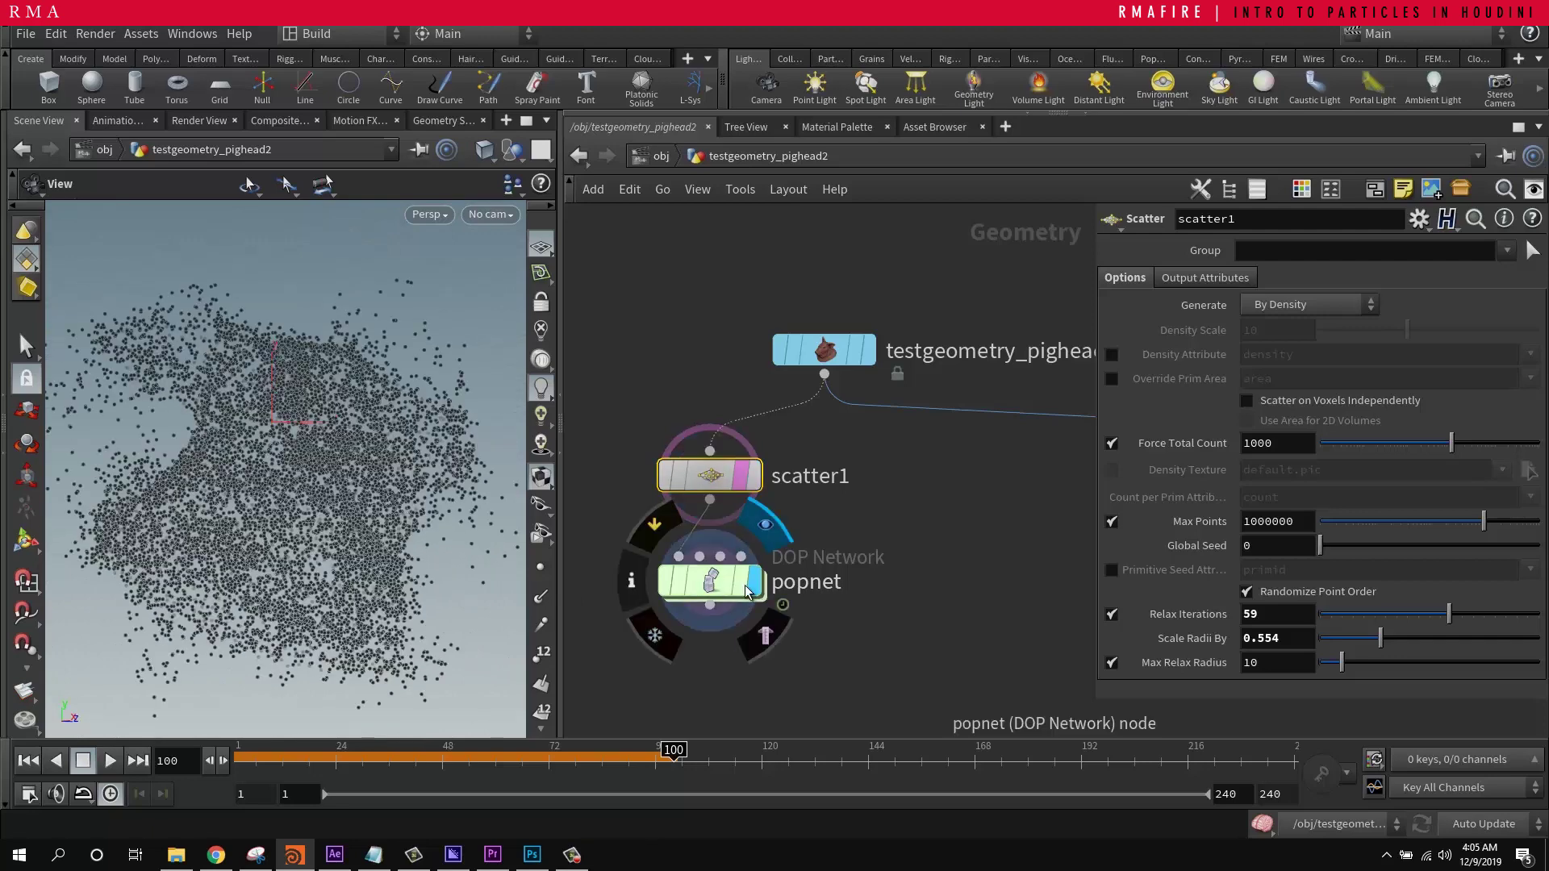
{"action": "double_click", "coordinate": [709, 580]}
{"action": "left_click", "coordinate": [29, 761]}
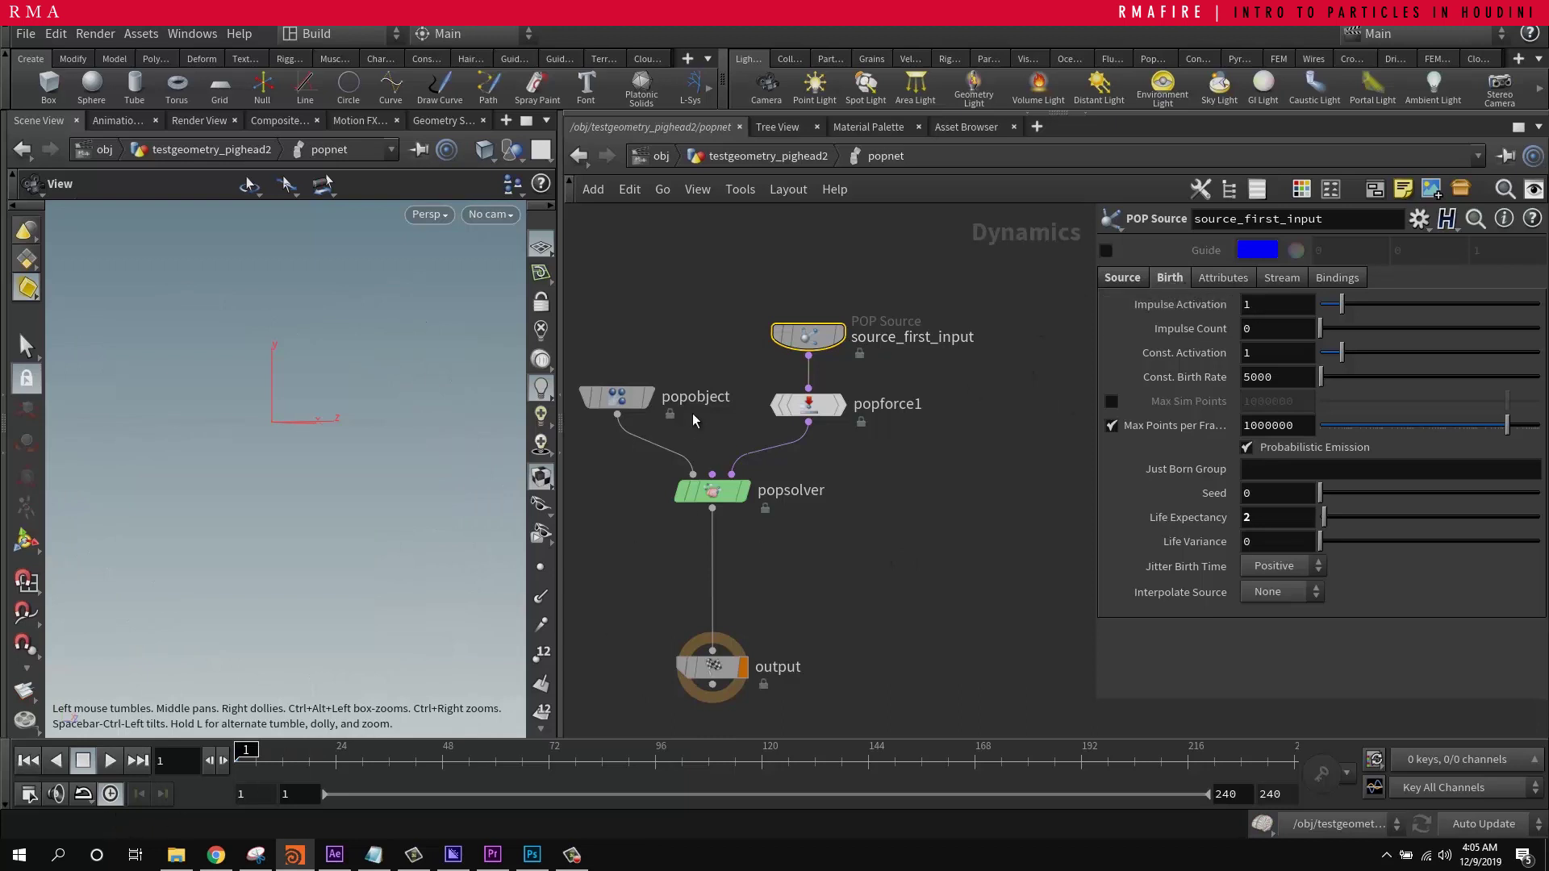
Step: Switch the POP source's emission type so that it emits from the incoming scattered points
{"action": "left_click", "coordinate": [1122, 277]}
{"action": "left_click", "coordinate": [1307, 305]}
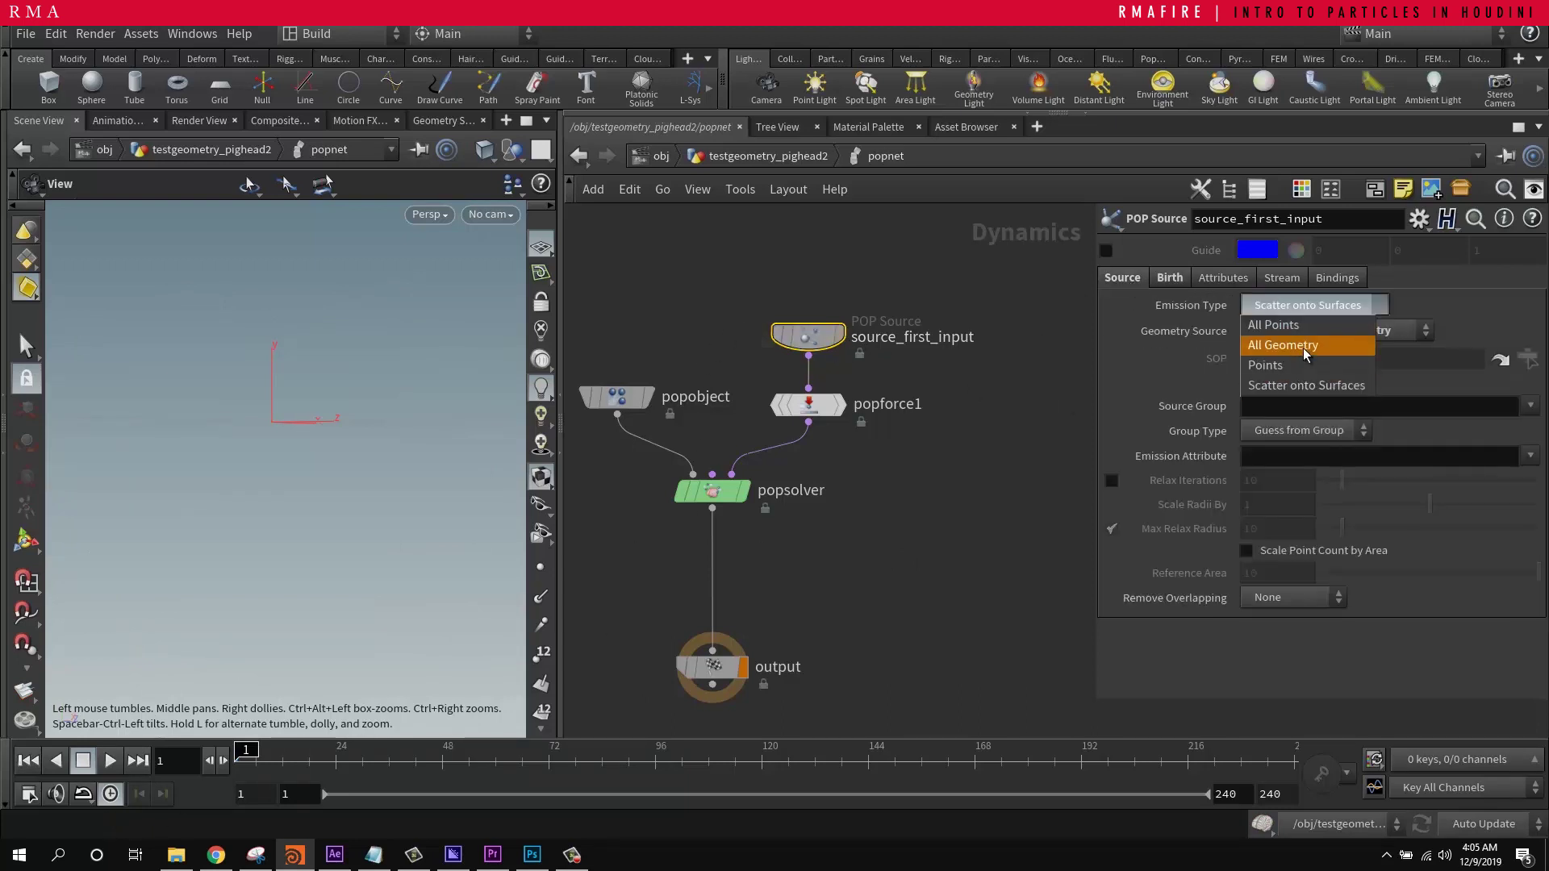
{"action": "left_click", "coordinate": [1302, 336]}
{"action": "left_click", "coordinate": [1302, 332]}
{"action": "left_click", "coordinate": [1300, 312]}
Step: Show the POP source's birth settings and play the simulation to examine the particle trails
{"action": "left_click", "coordinate": [1172, 279]}
{"action": "left_click", "coordinate": [110, 761]}
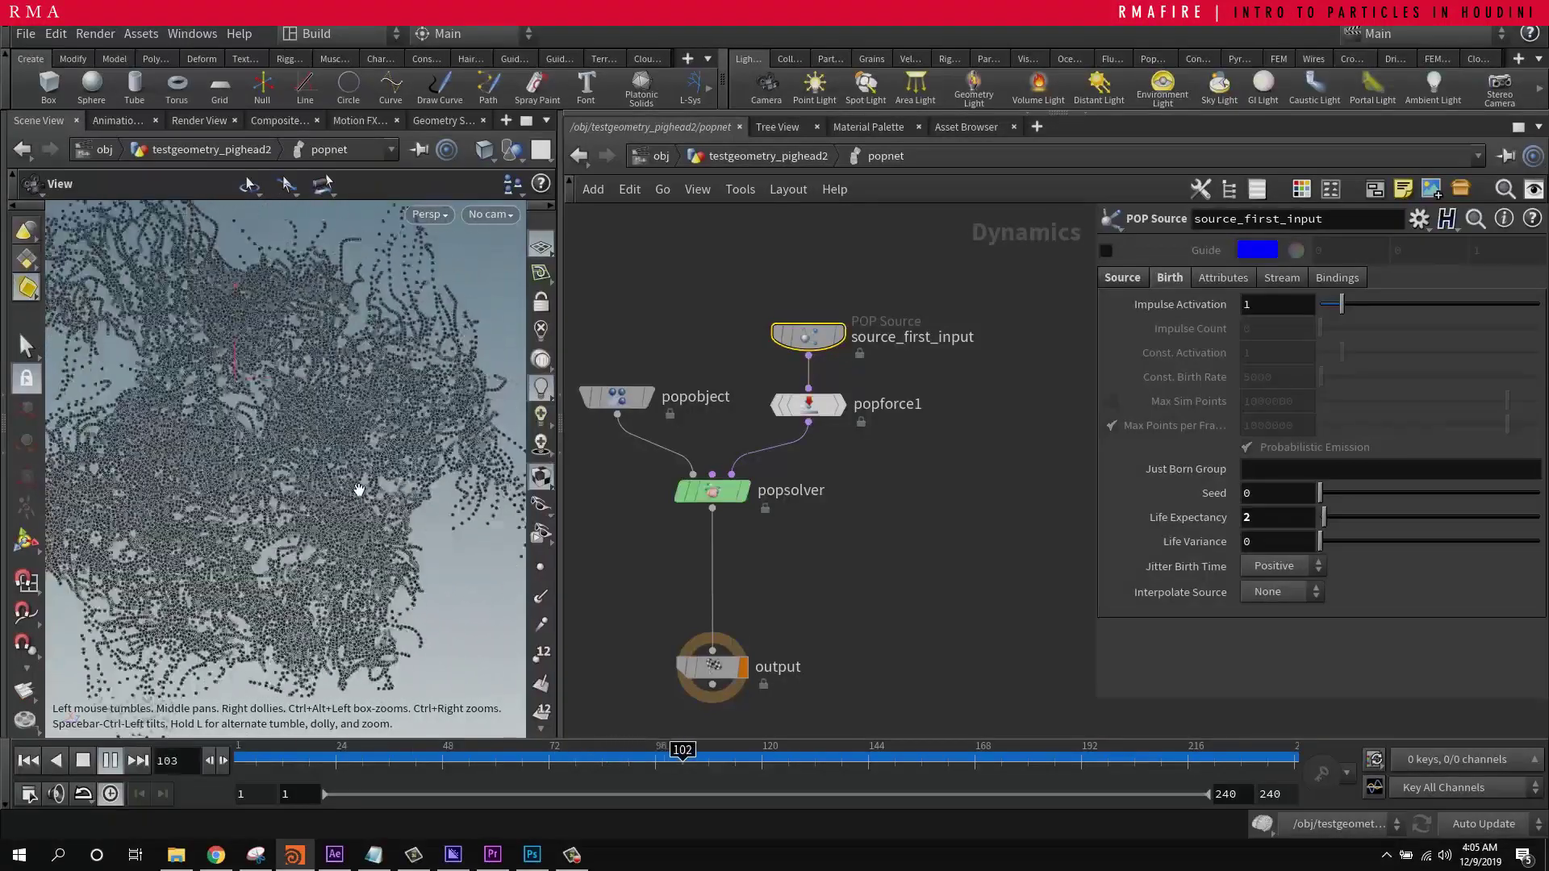
{"action": "left_click", "coordinate": [110, 760]}
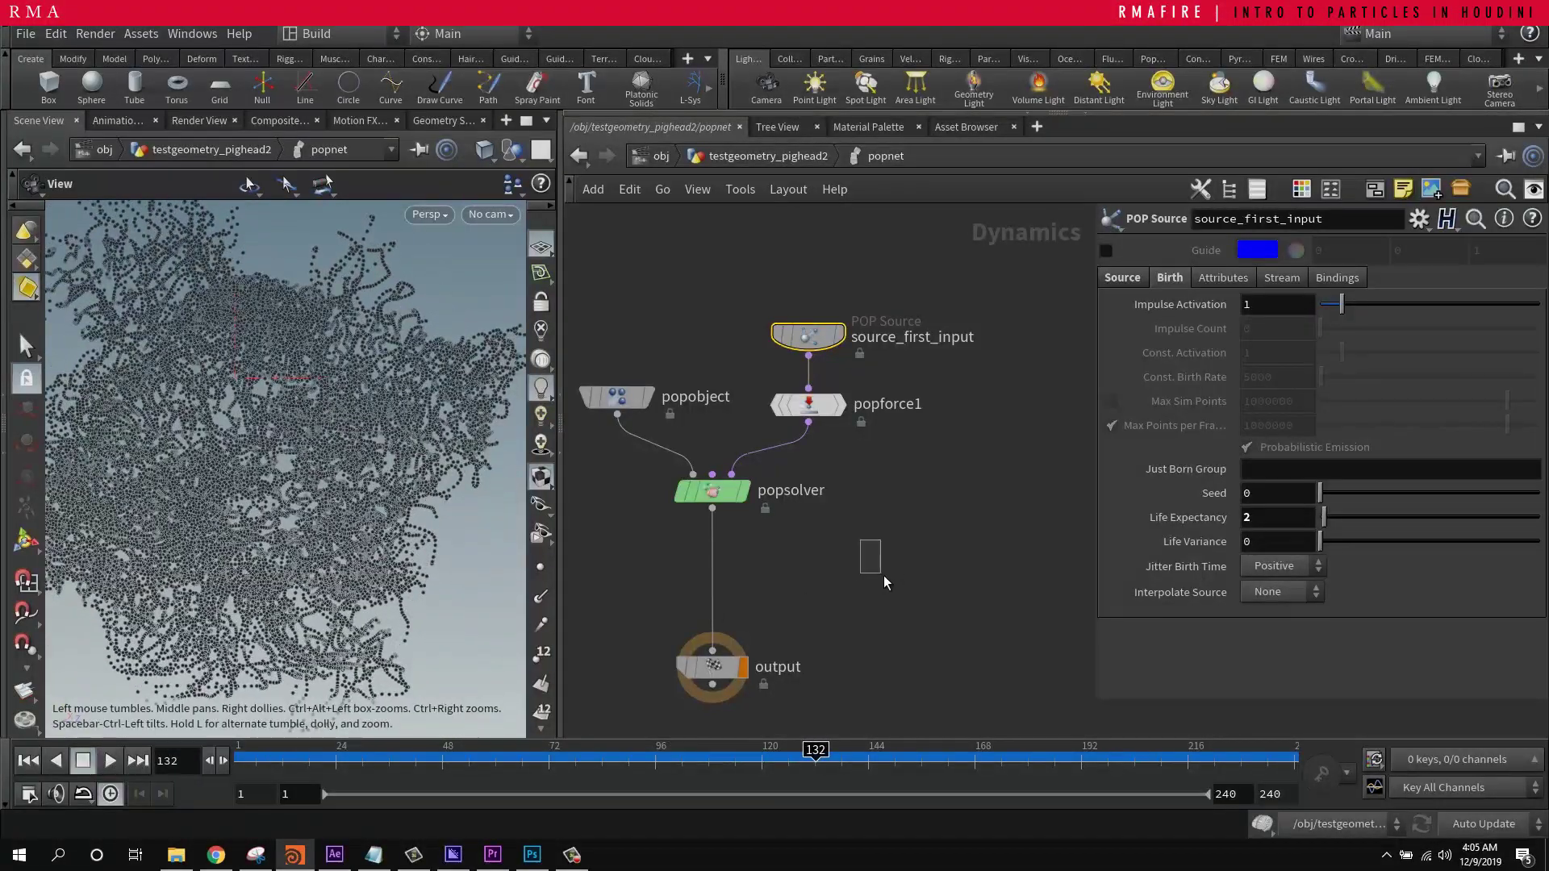
{"action": "left_click_drag", "start_coordinate": [309, 339], "coordinate": [348, 305]}
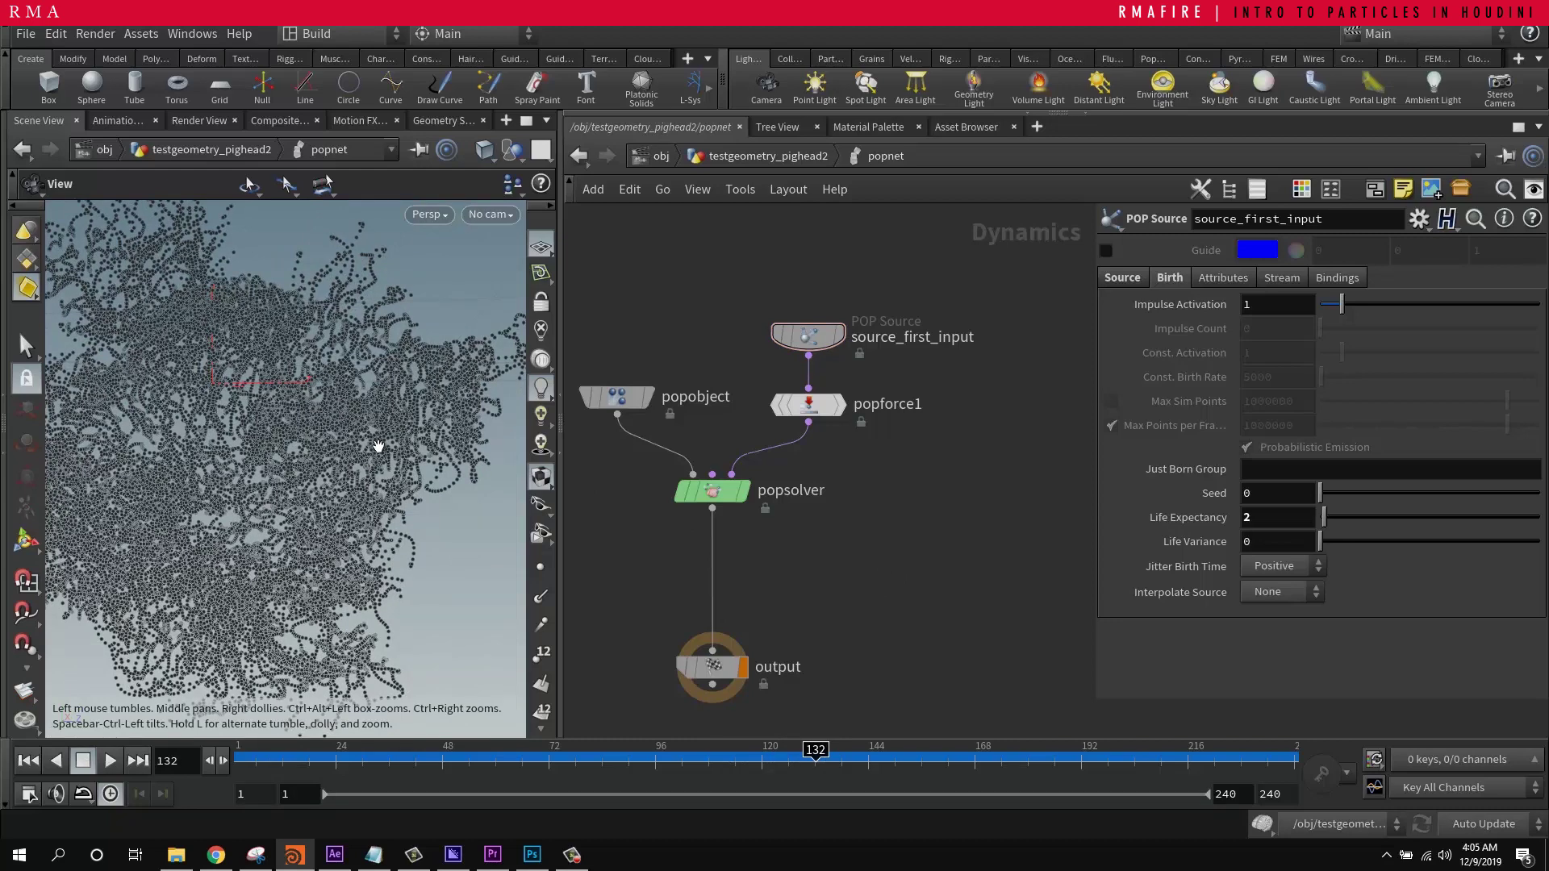
Step: Set the POP source's impulse activation to the expression $F<2
{"action": "middle_click_drag", "start_coordinate": [902, 341], "coordinate": [886, 473]}
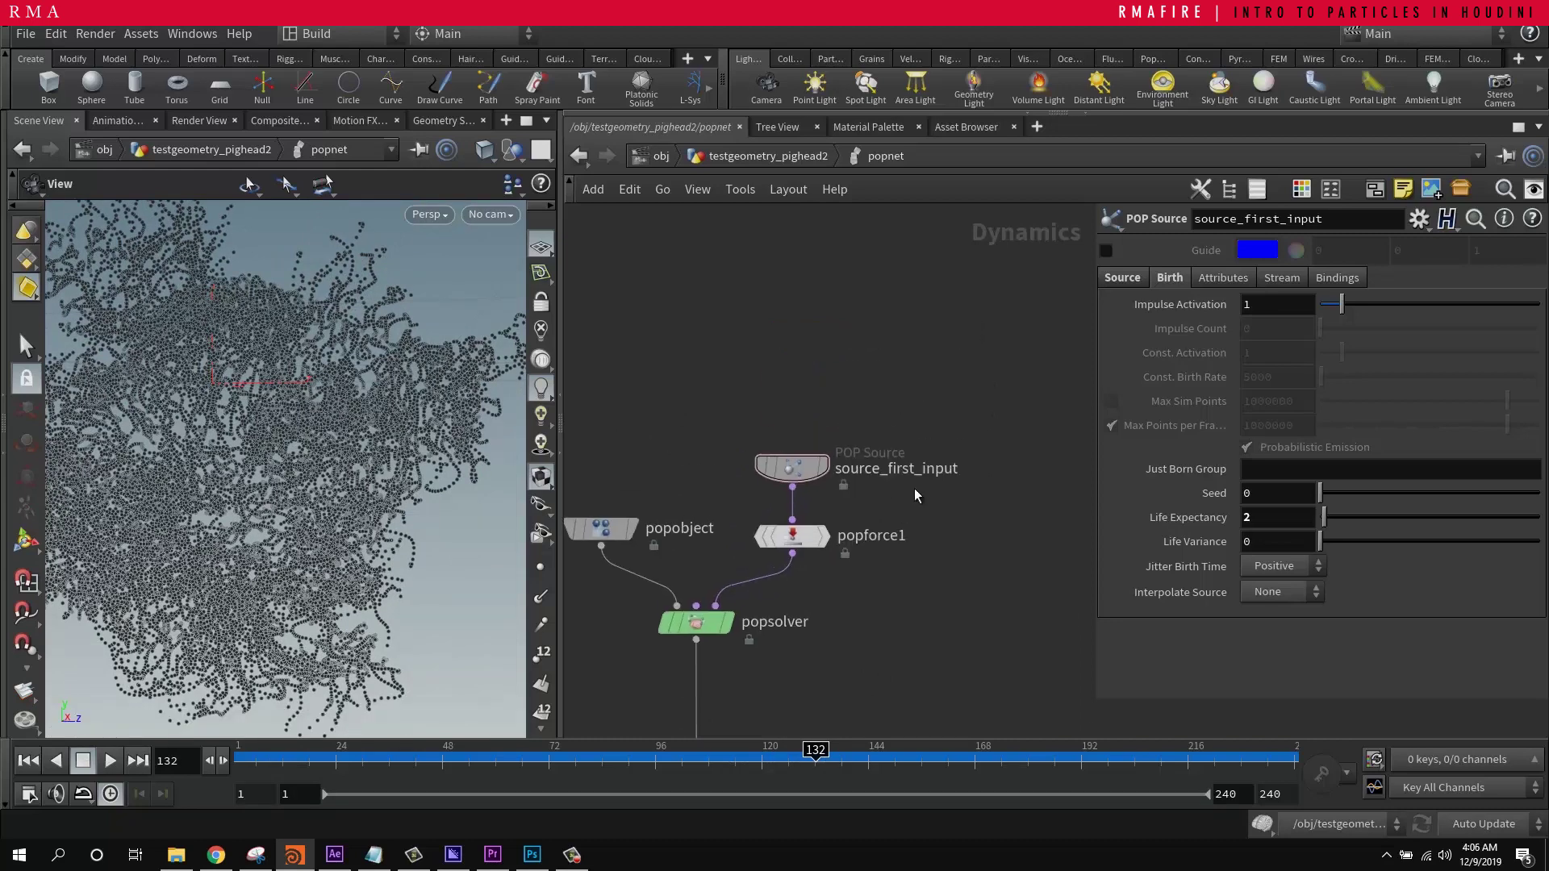
{"action": "left_click_drag", "start_coordinate": [882, 418], "coordinate": [808, 482]}
{"action": "type", "text": "$"}
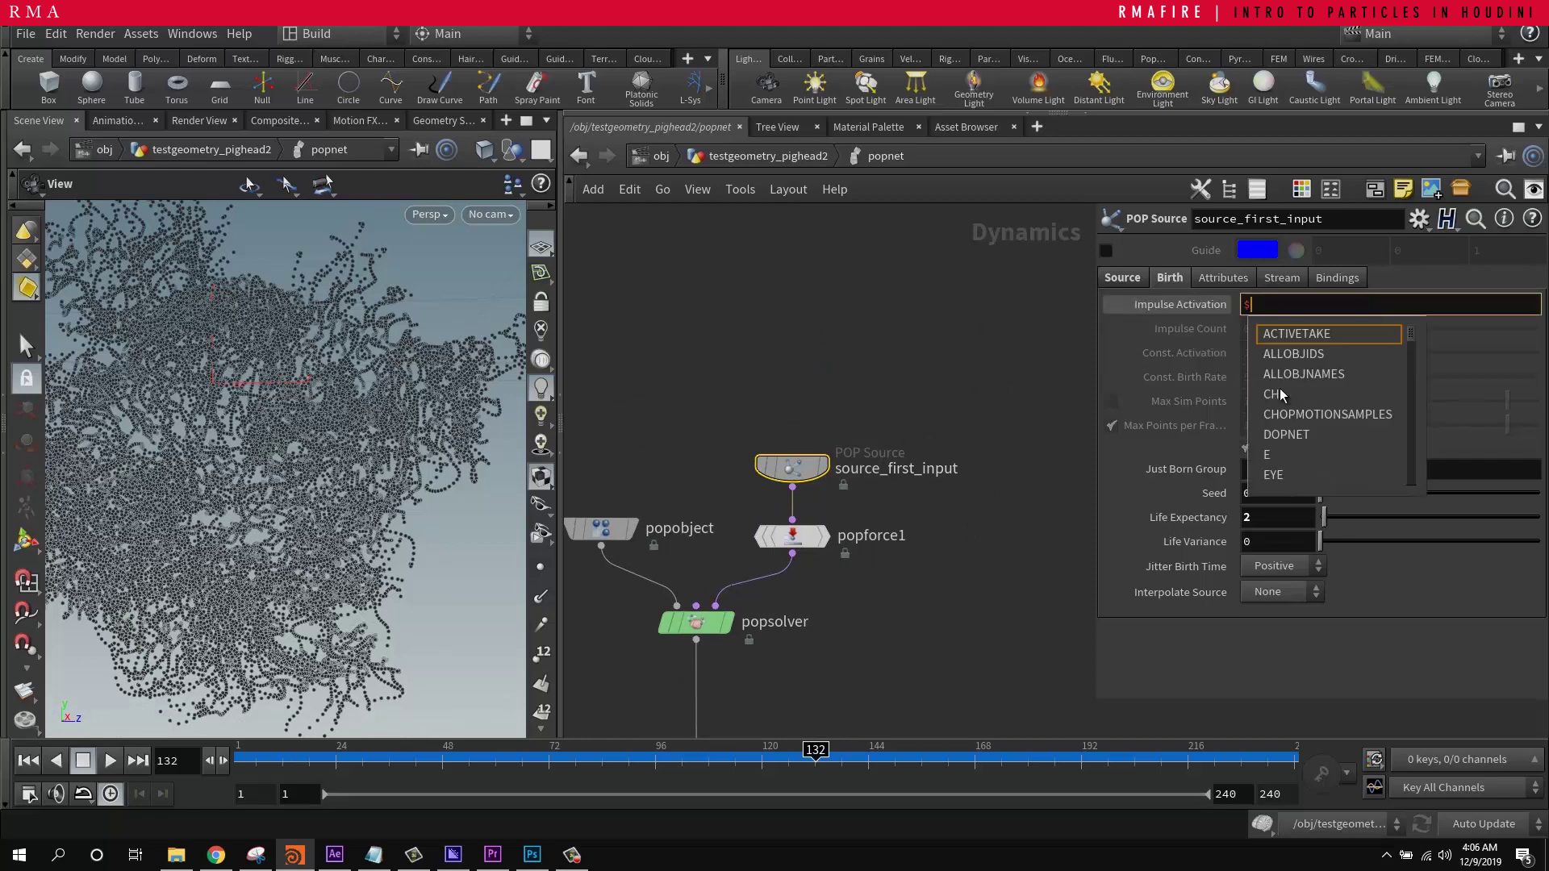
{"action": "type", "text": "F<2"}
{"action": "key", "text": "Return"}
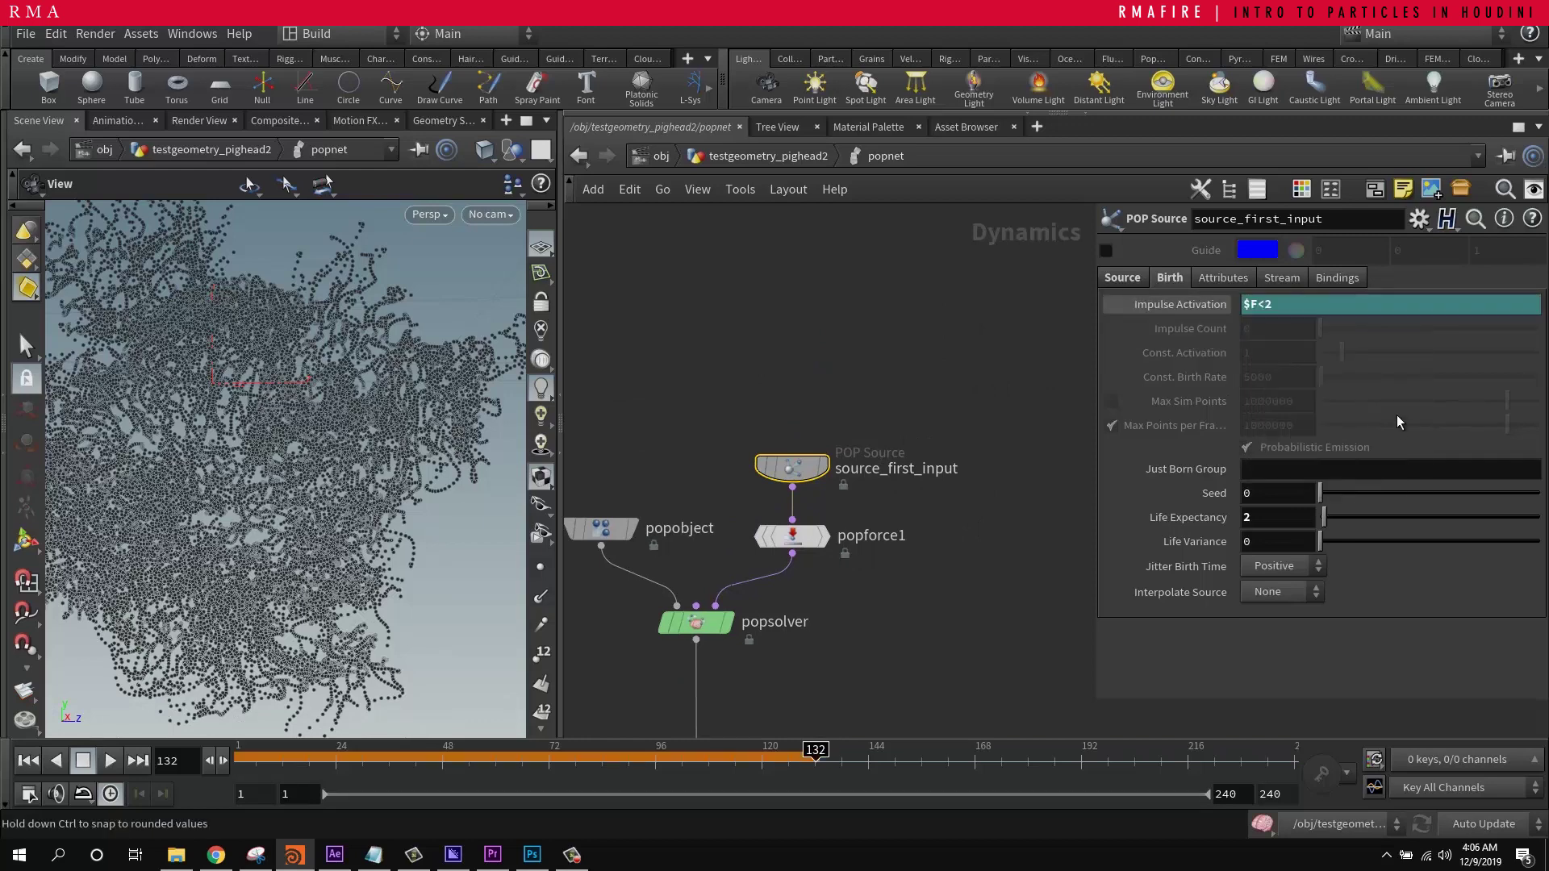
Step: Replay the simulation from the first frame and scrub the timeline to examine how long the emitted particles live
{"action": "left_click", "coordinate": [39, 762]}
{"action": "left_click", "coordinate": [115, 770]}
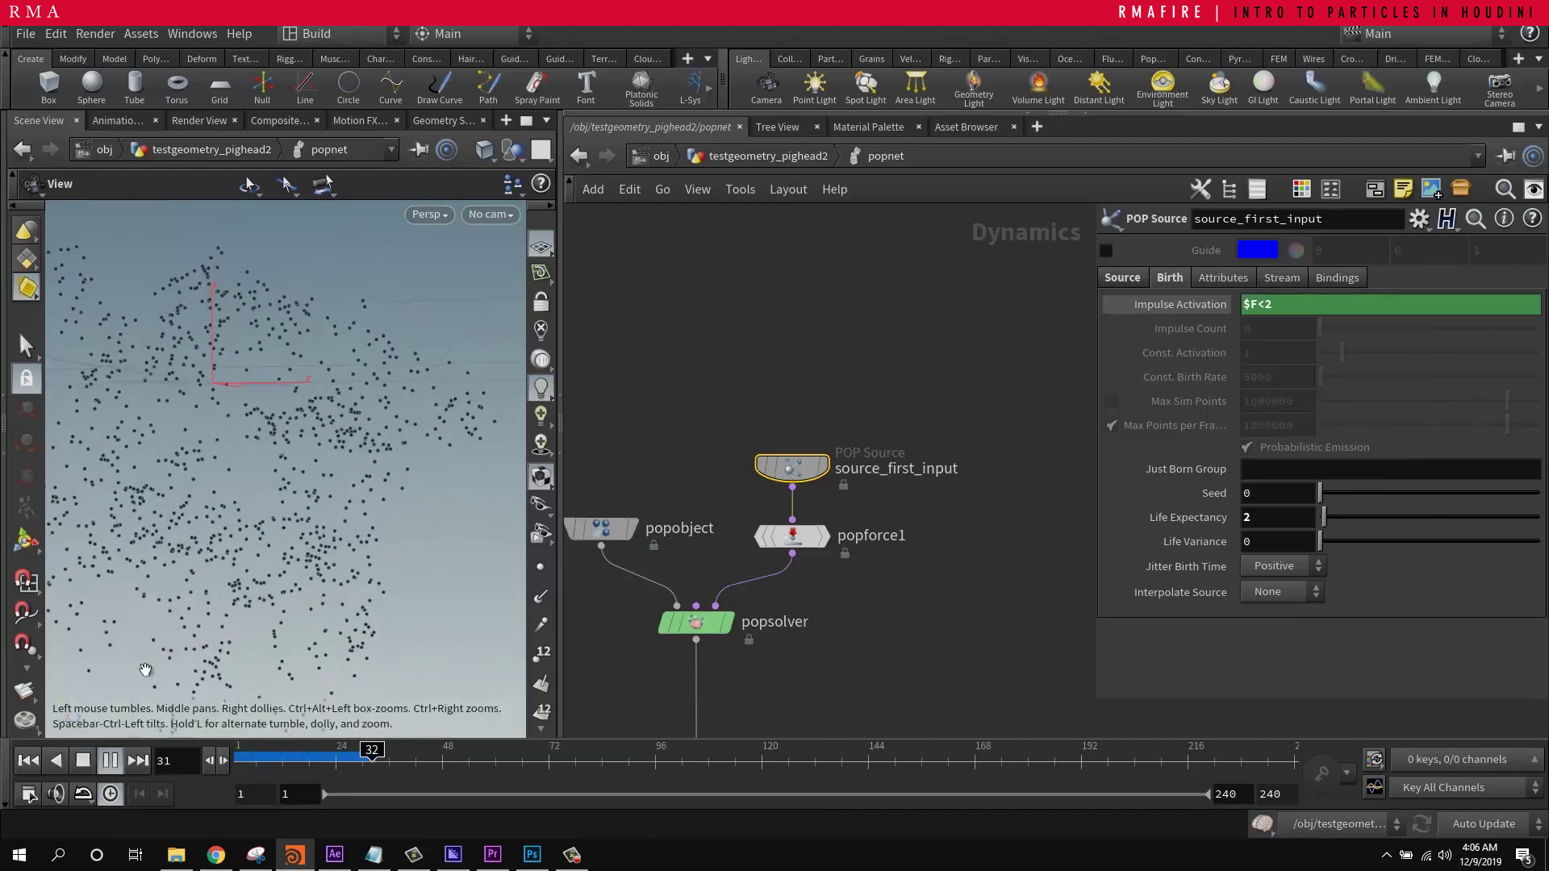
{"action": "right_click_drag", "start_coordinate": [339, 369], "coordinate": [247, 459]}
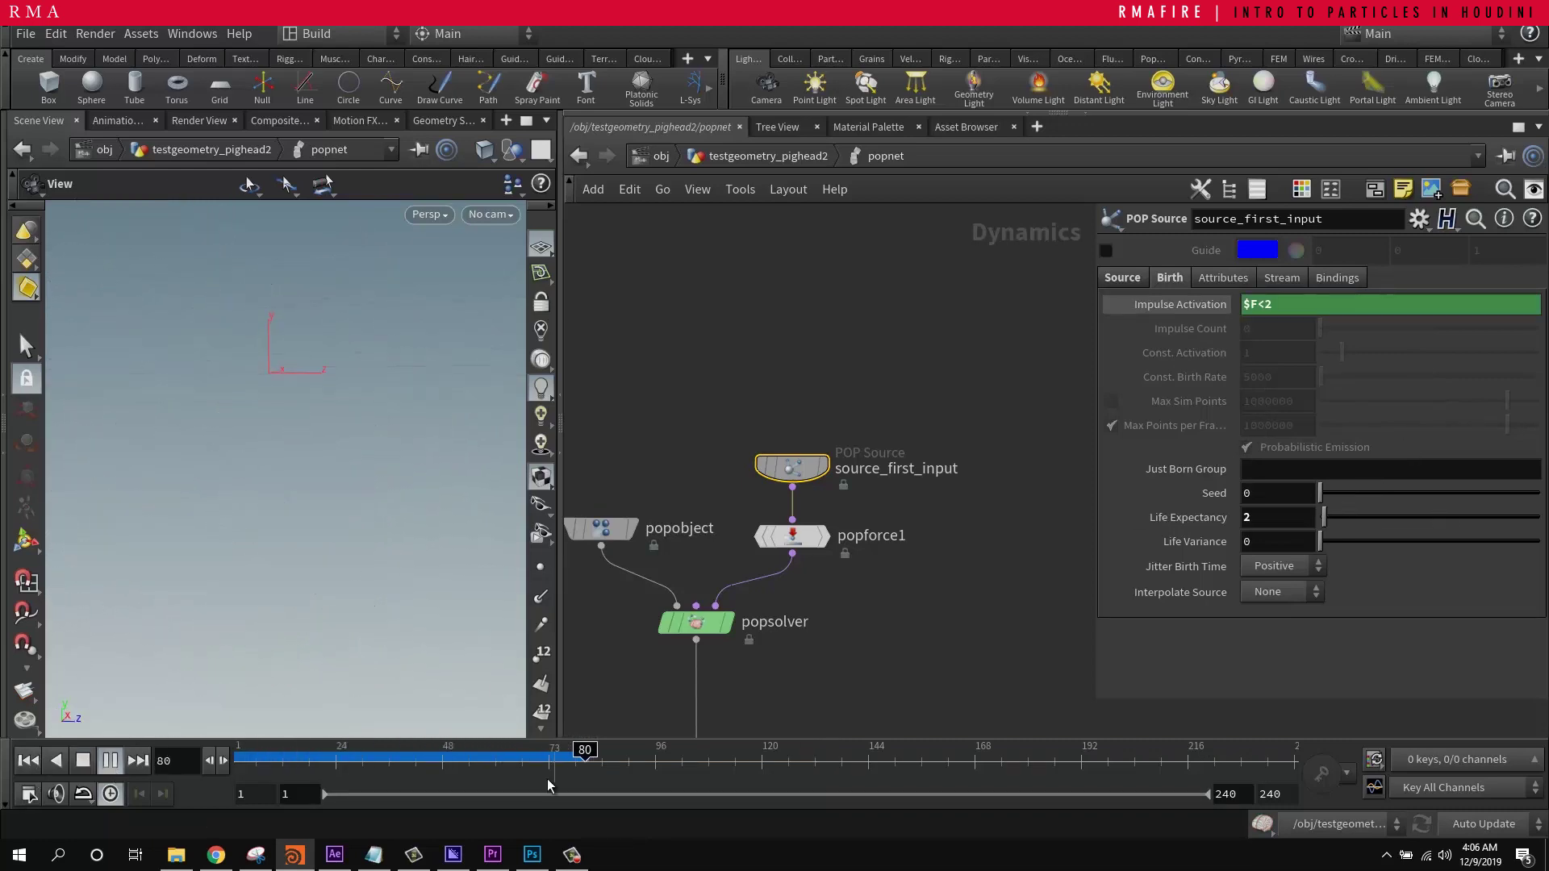
{"action": "mouse_move", "coordinate": [255, 761]}
{"action": "left_mouse_down"}
{"action": "mouse_move", "coordinate": [457, 760]}
{"action": "mouse_move", "coordinate": [184, 761]}
{"action": "mouse_move", "coordinate": [243, 754]}
{"action": "left_mouse_up"}
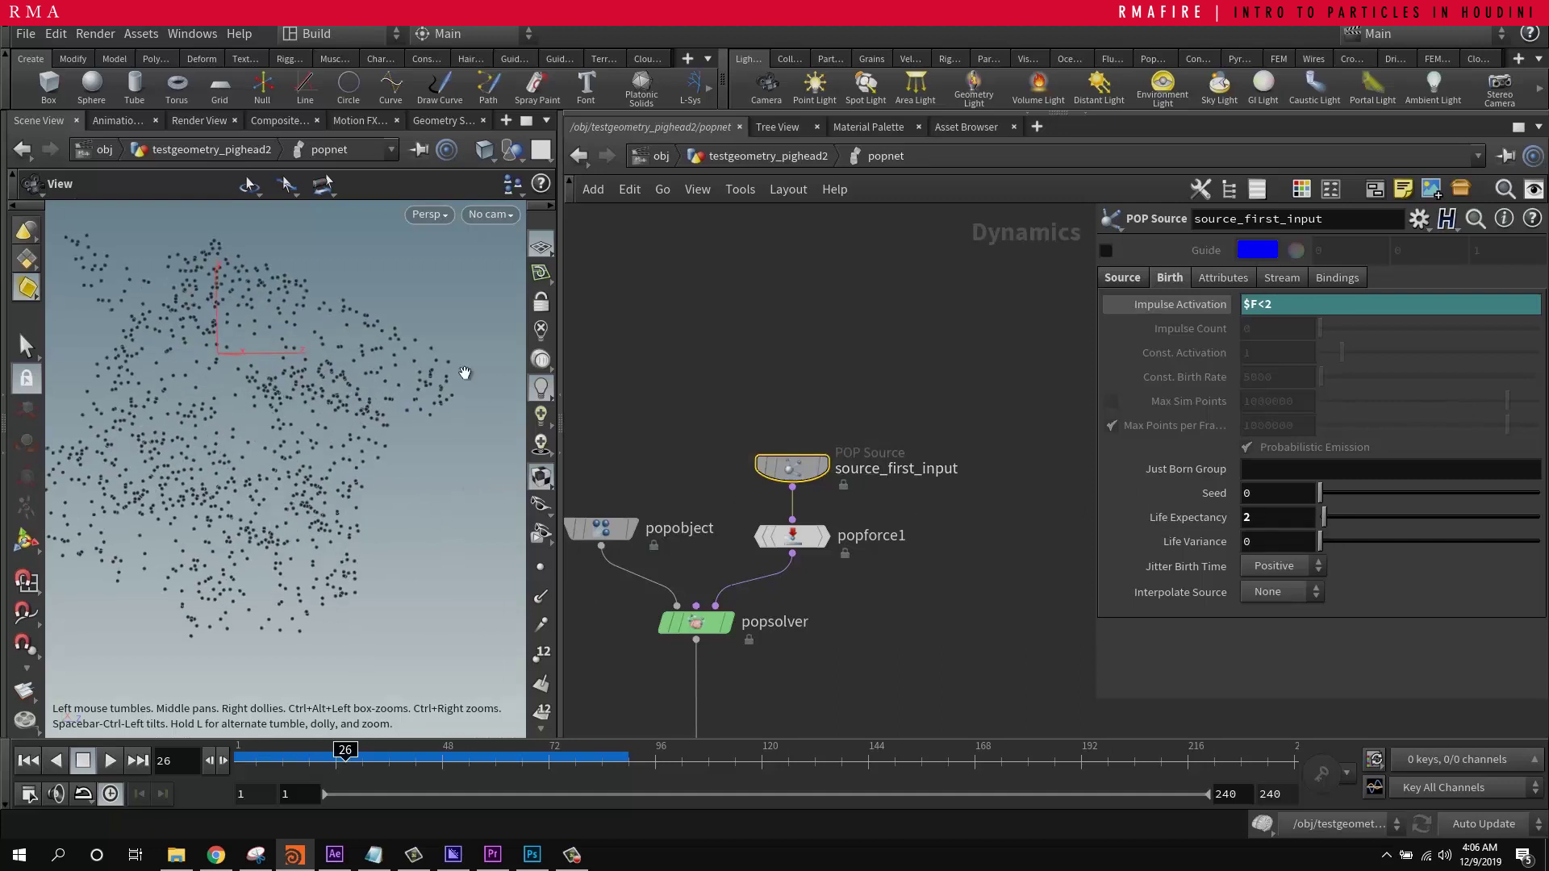
Step: Set the POP source's life expectancy to 100 and play the simulation through to check the particles
{"action": "type", "text": "100"}
{"action": "key", "text": "Return"}
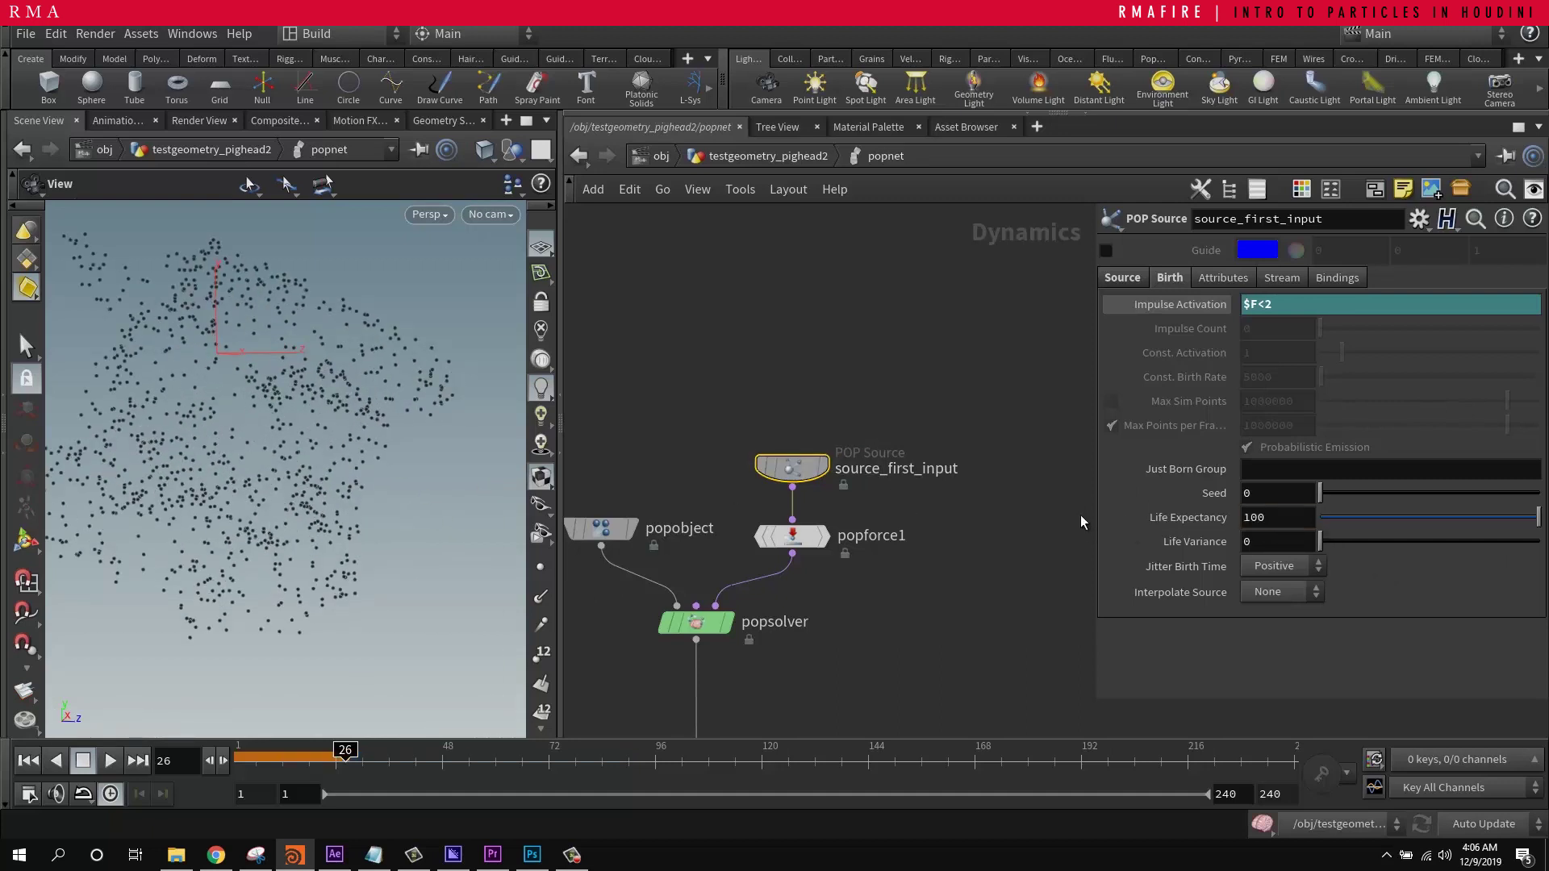
{"action": "left_click", "coordinate": [110, 760]}
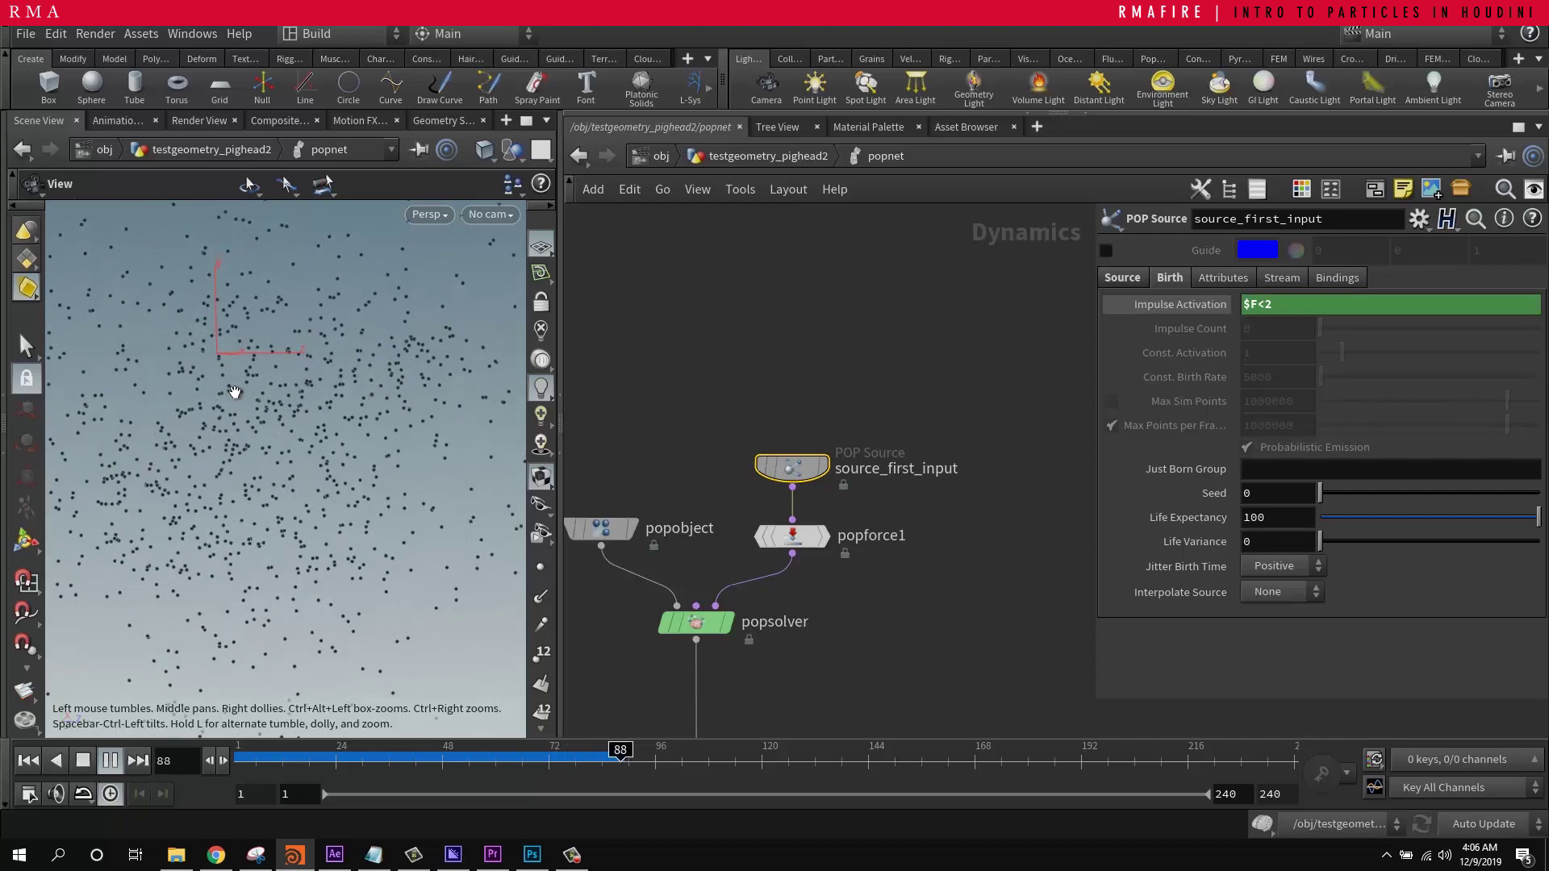
{"action": "right_click_drag", "start_coordinate": [163, 408], "coordinate": [153, 487]}
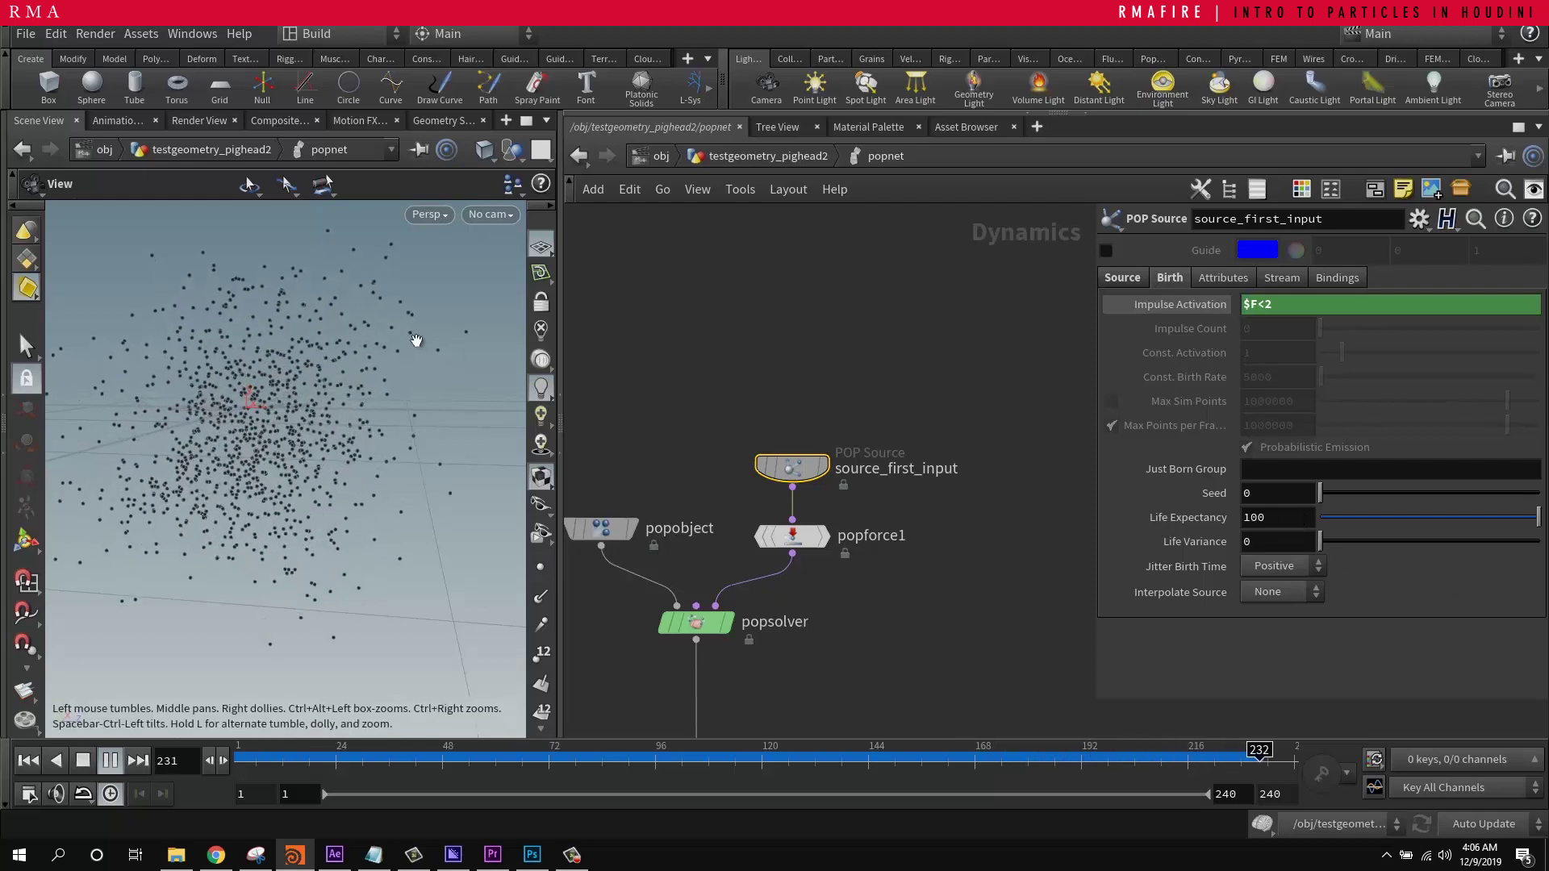
{"action": "left_click_drag", "start_coordinate": [926, 760], "coordinate": [212, 728]}
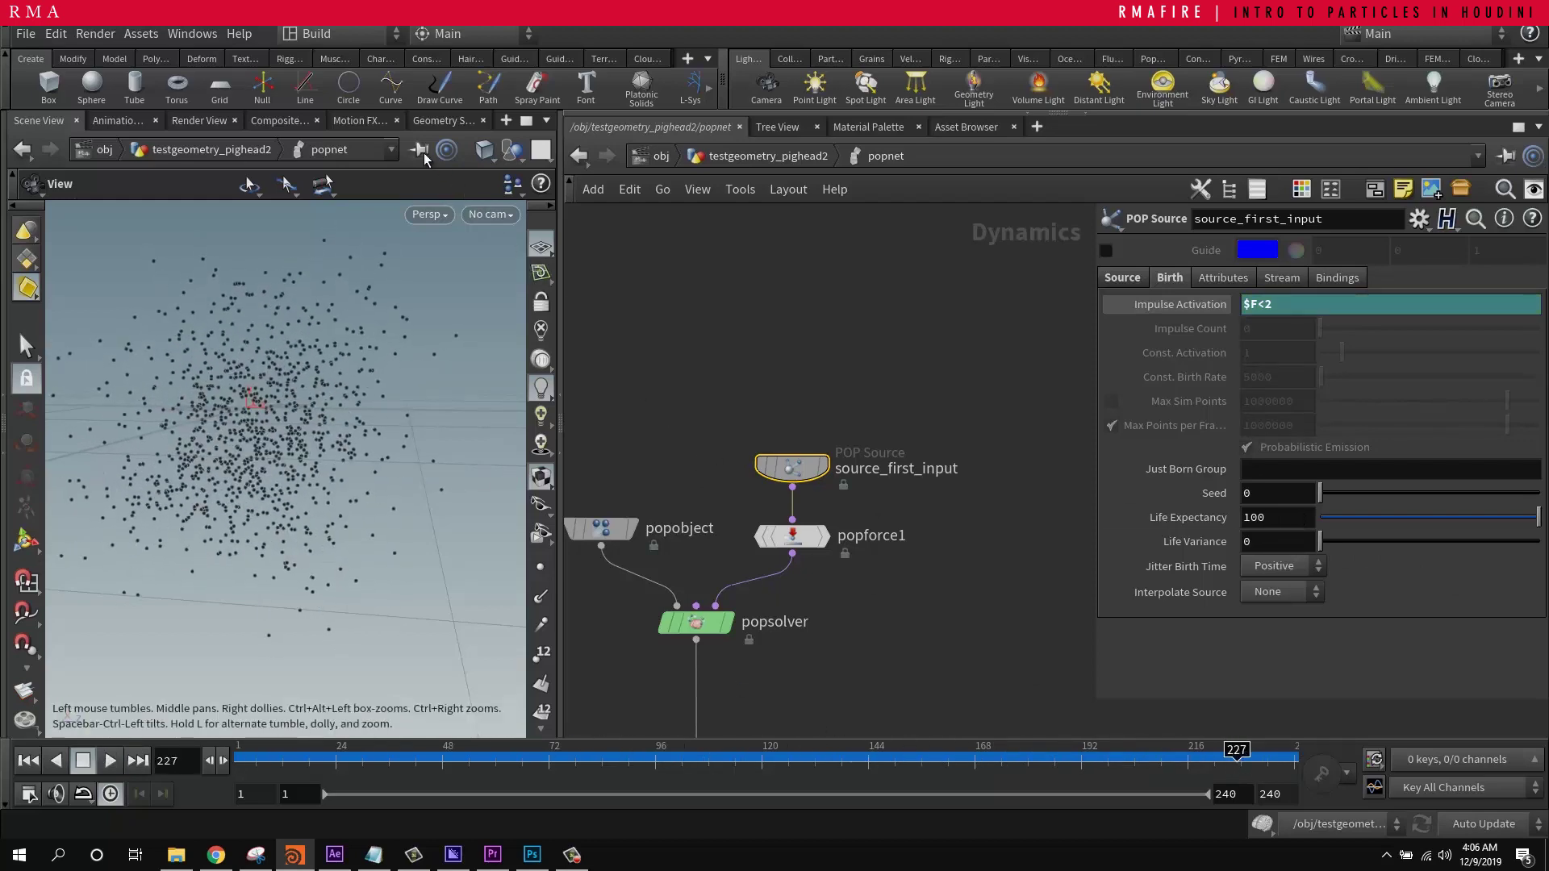
Step: Go up to the pig head geometry network and inspect the point information of the popnet and scatter1 nodes
{"action": "left_click", "coordinate": [809, 156]}
{"action": "middle_click", "coordinate": [710, 584]}
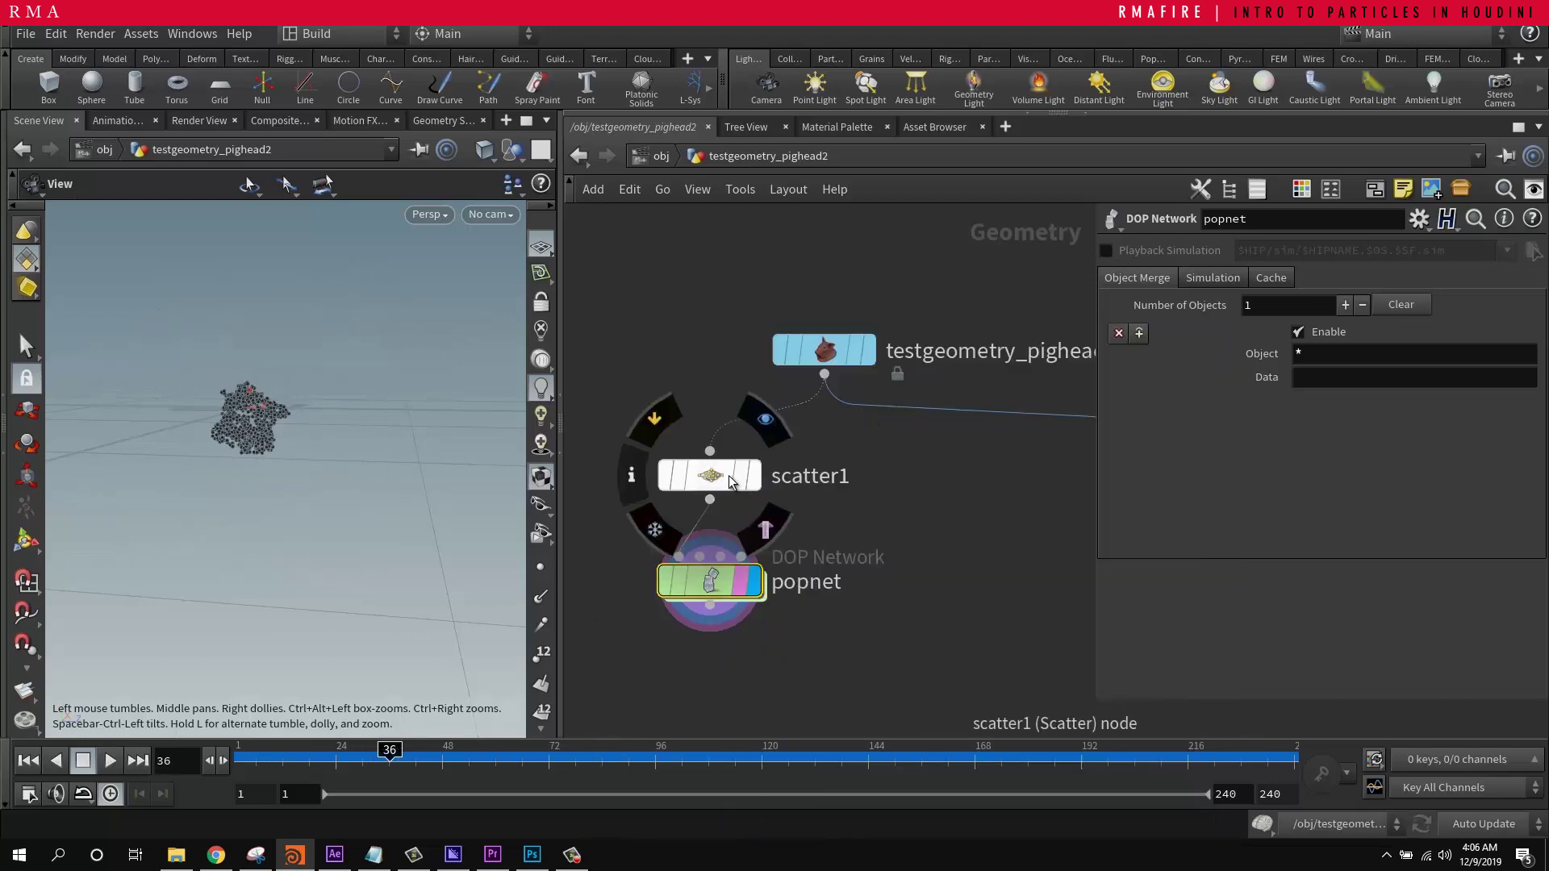
{"action": "middle_click", "coordinate": [746, 579]}
{"action": "middle_click", "coordinate": [750, 468]}
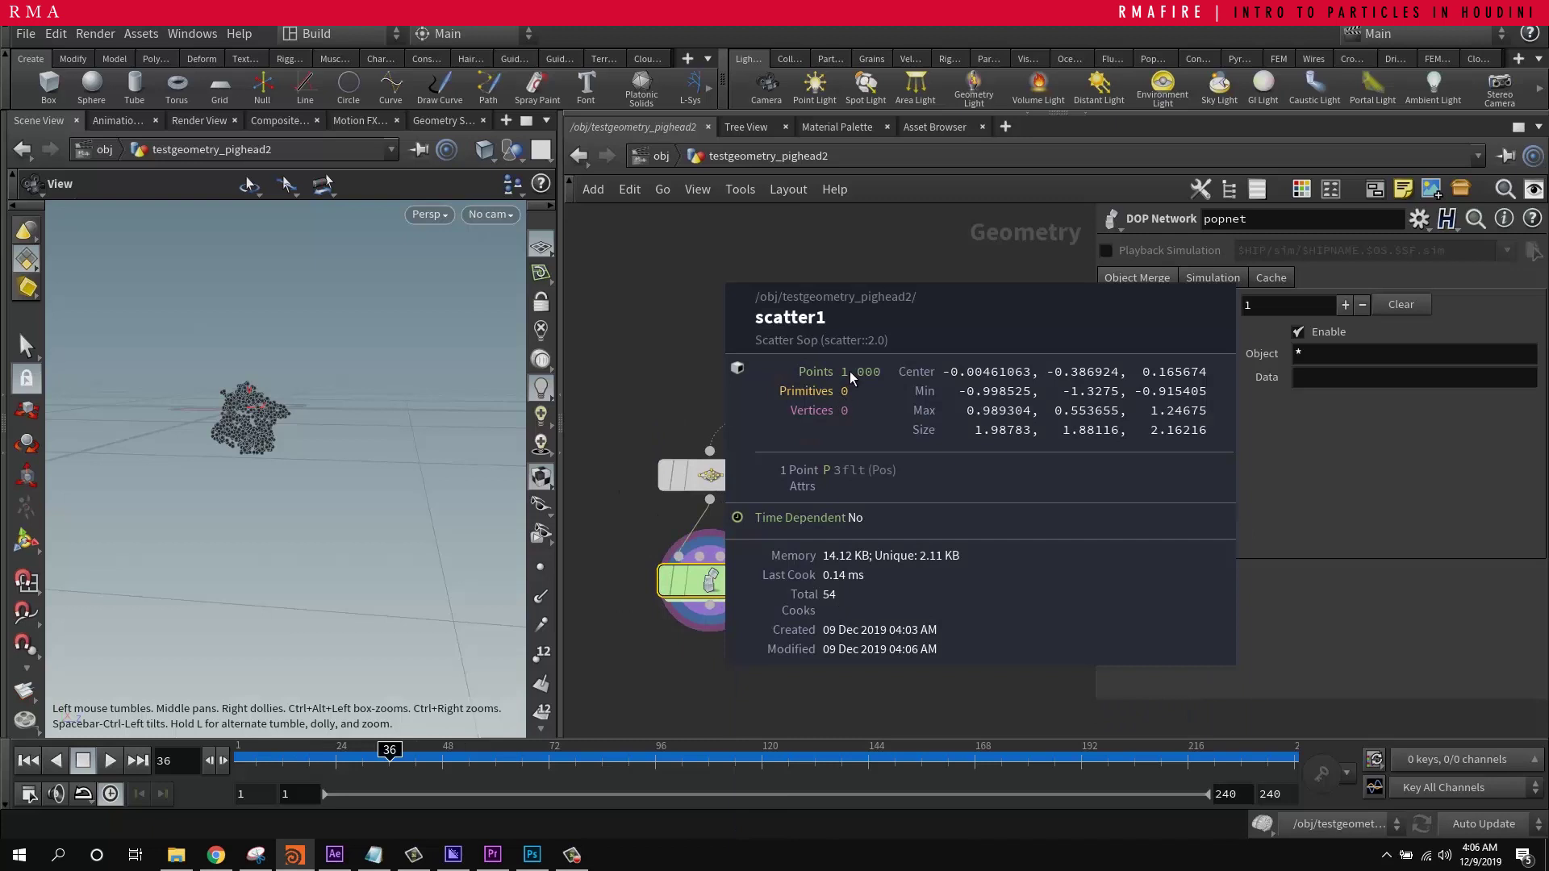
{"action": "scroll", "coordinate": [396, 444], "scroll_direction": "up", "scroll_amount": 5}
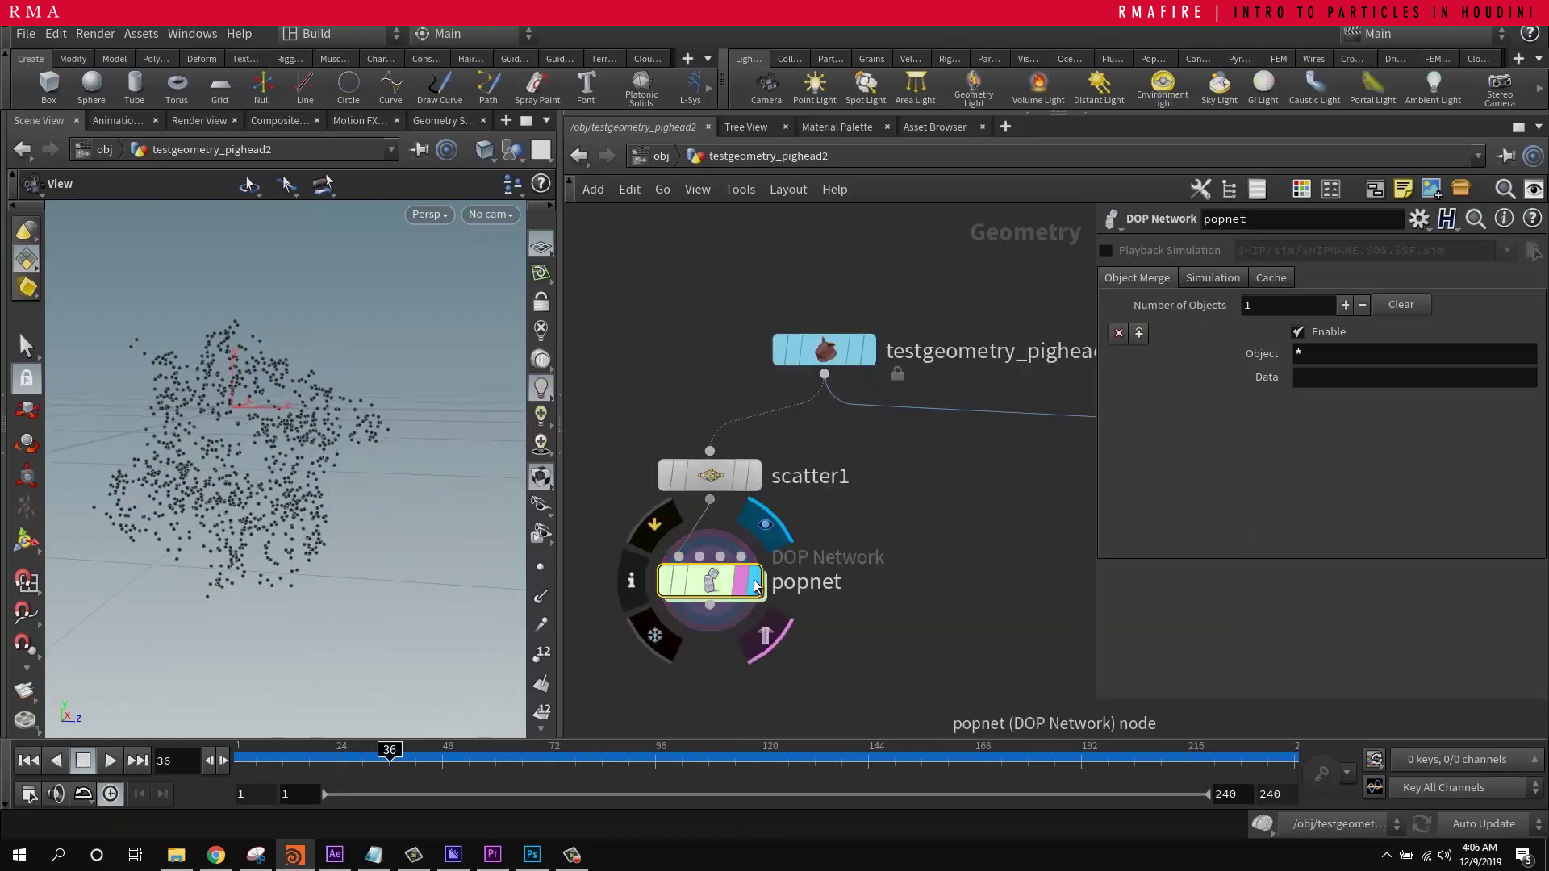
Step: Inside the POP network, replace the POP source's impulse activation expression with 1 and rewind to the first frame
{"action": "double_click", "coordinate": [710, 581]}
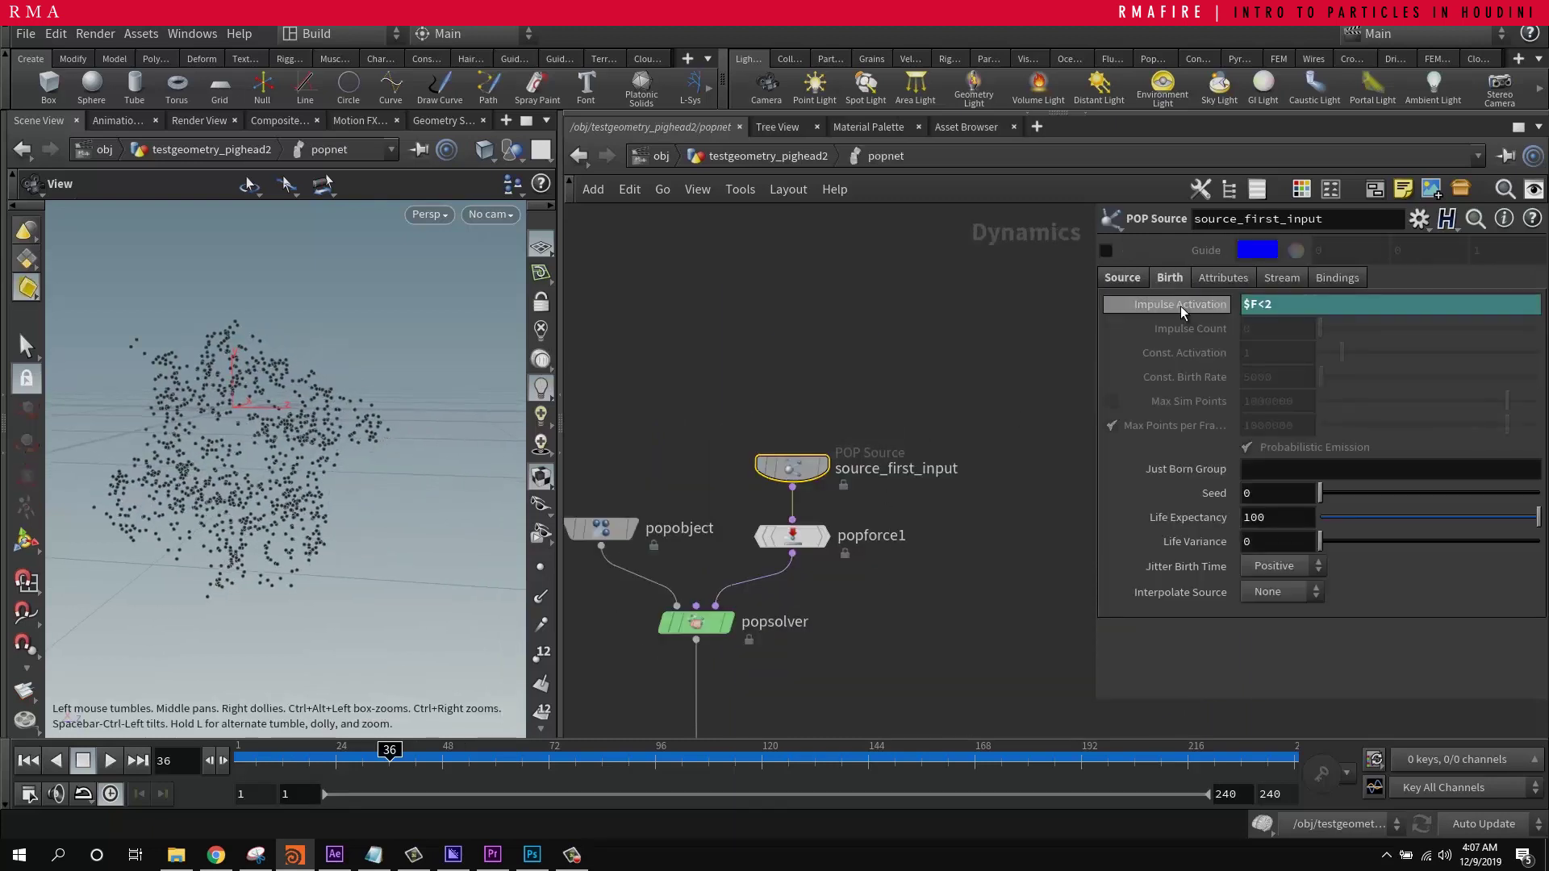
{"action": "right_click", "coordinate": [1179, 305]}
{"action": "left_click", "coordinate": [1227, 540]}
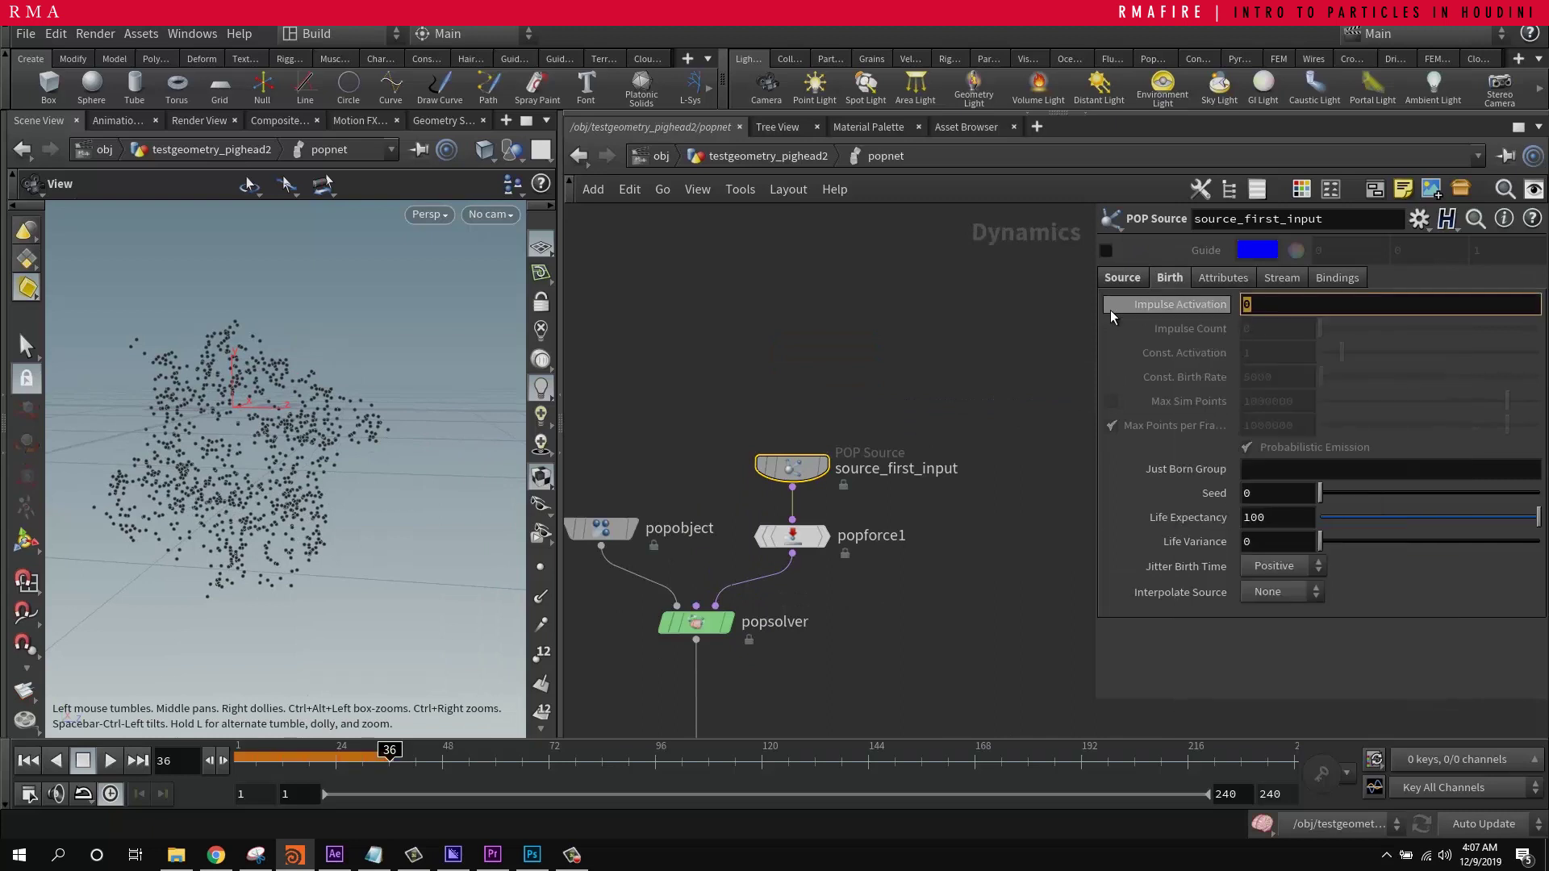
{"action": "type", "text": "1"}
{"action": "key", "text": "Return"}
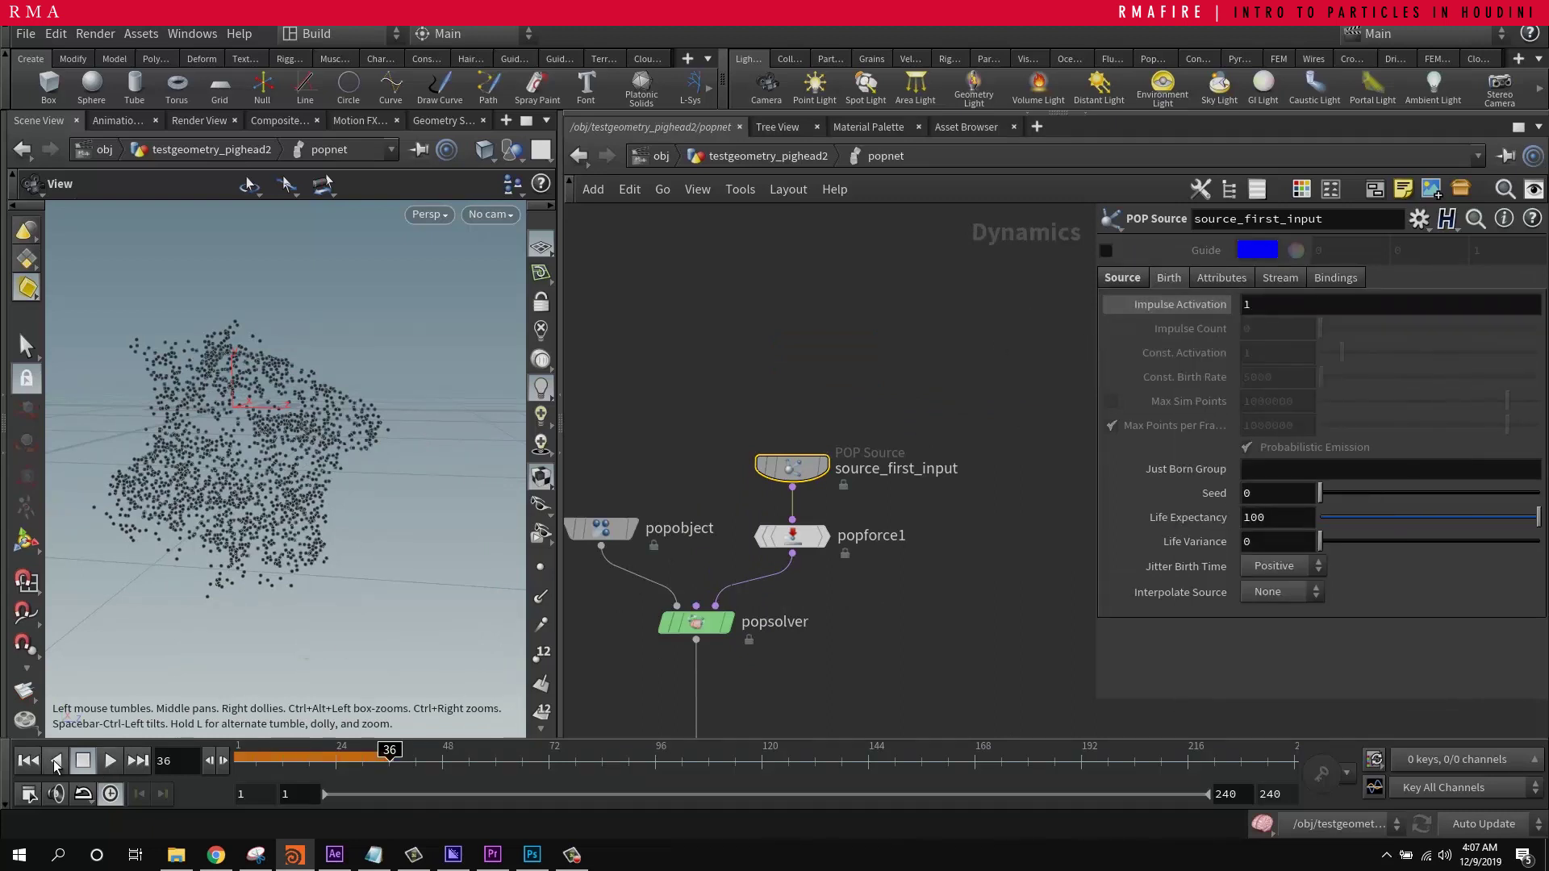
{"action": "left_click", "coordinate": [28, 761]}
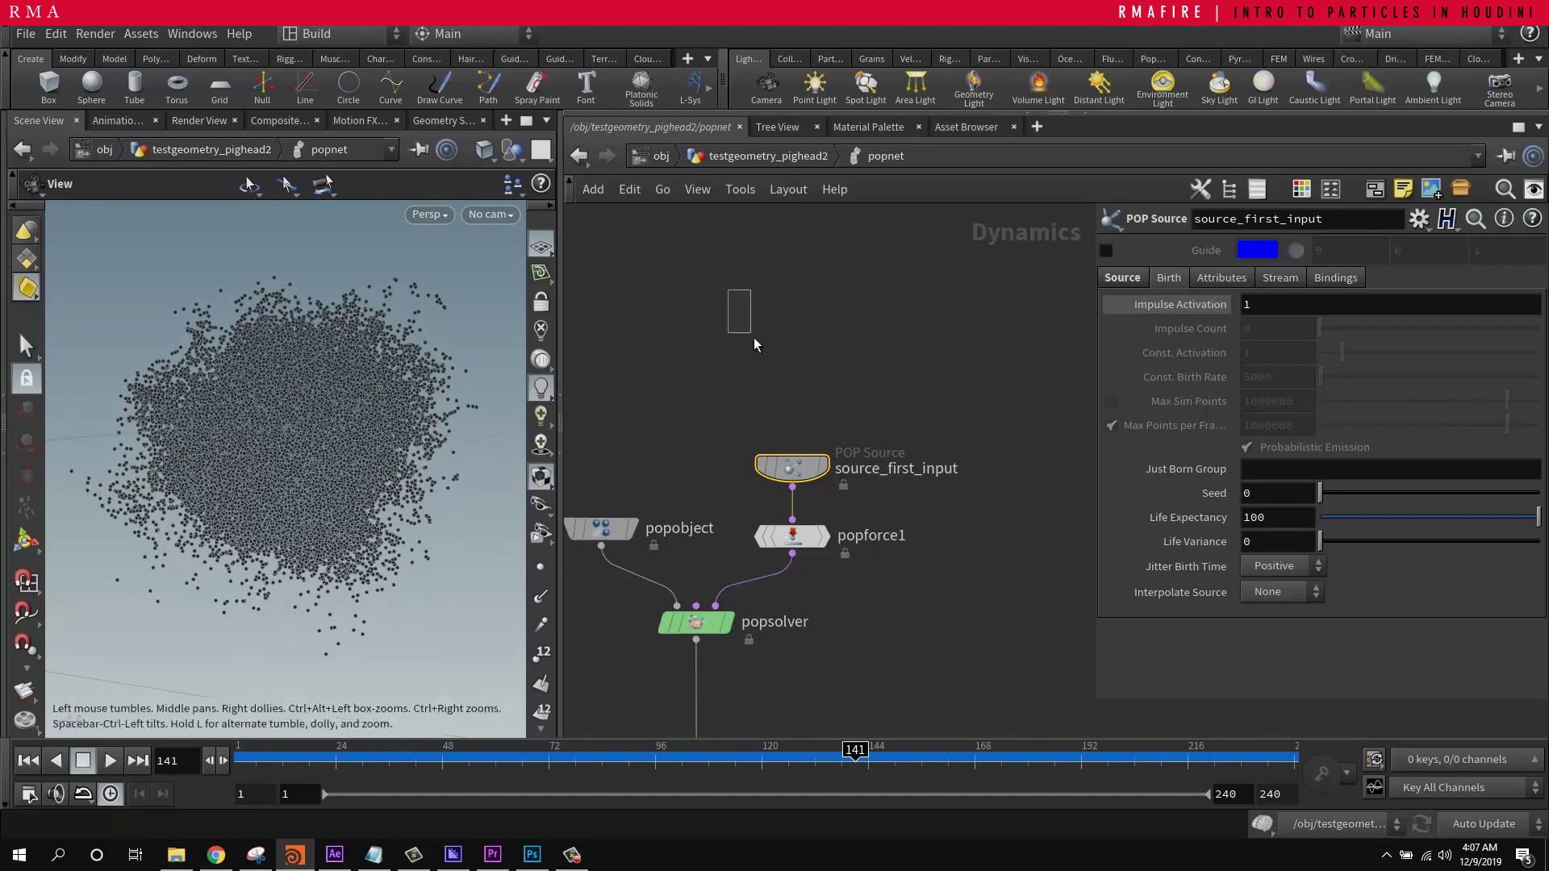
Step: Go up to the geometry network and move the scatter1 and popnet nodes aside, away from under the pig head node
{"action": "left_click", "coordinate": [789, 157]}
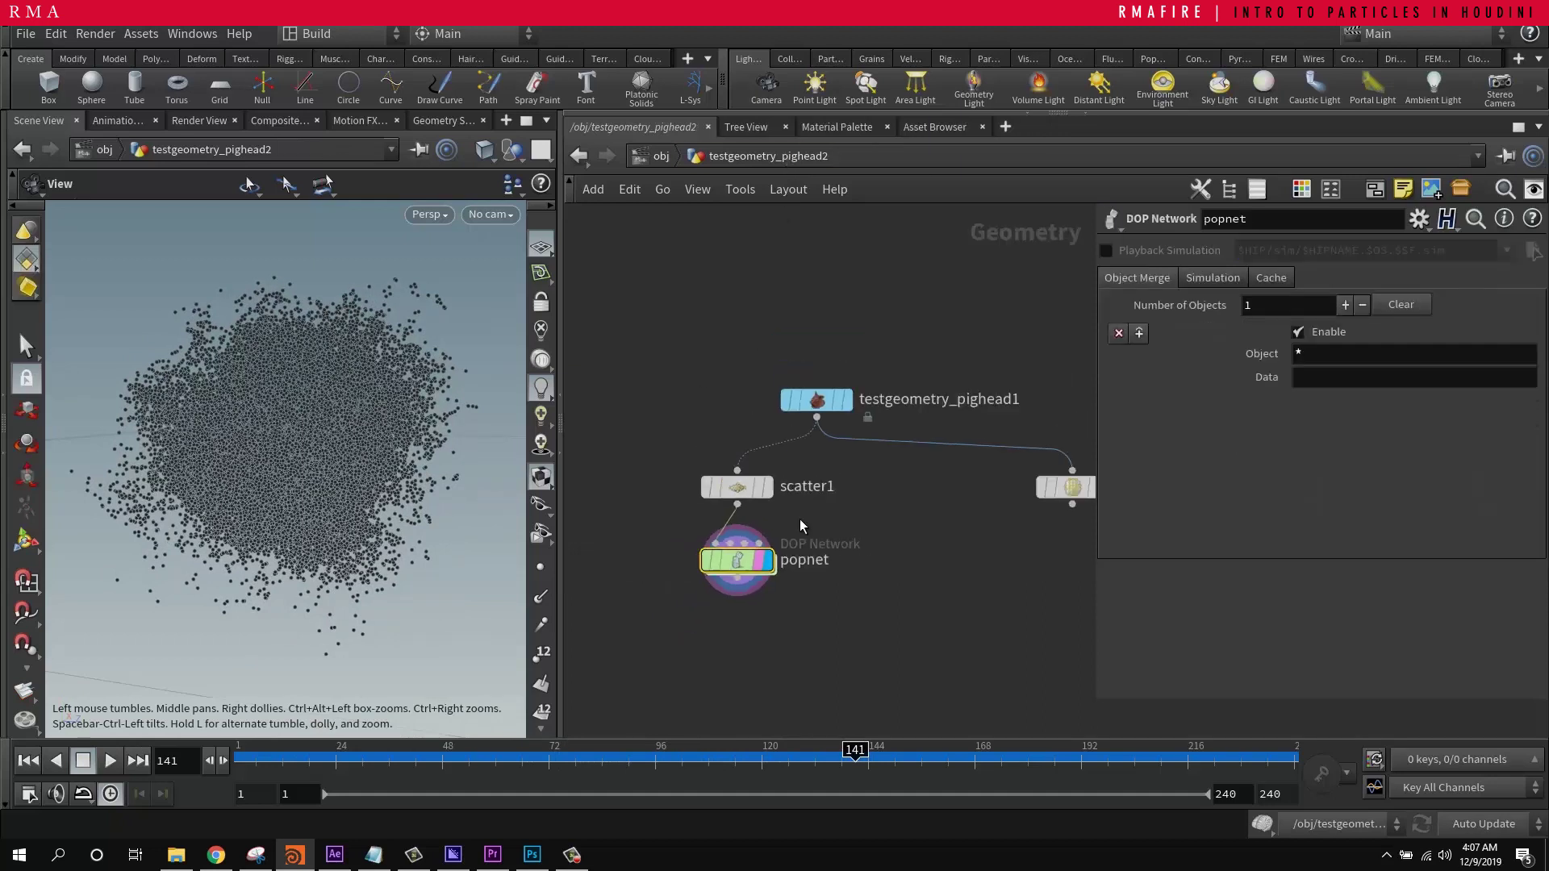
{"action": "left_click_drag", "start_coordinate": [788, 548], "coordinate": [808, 564]}
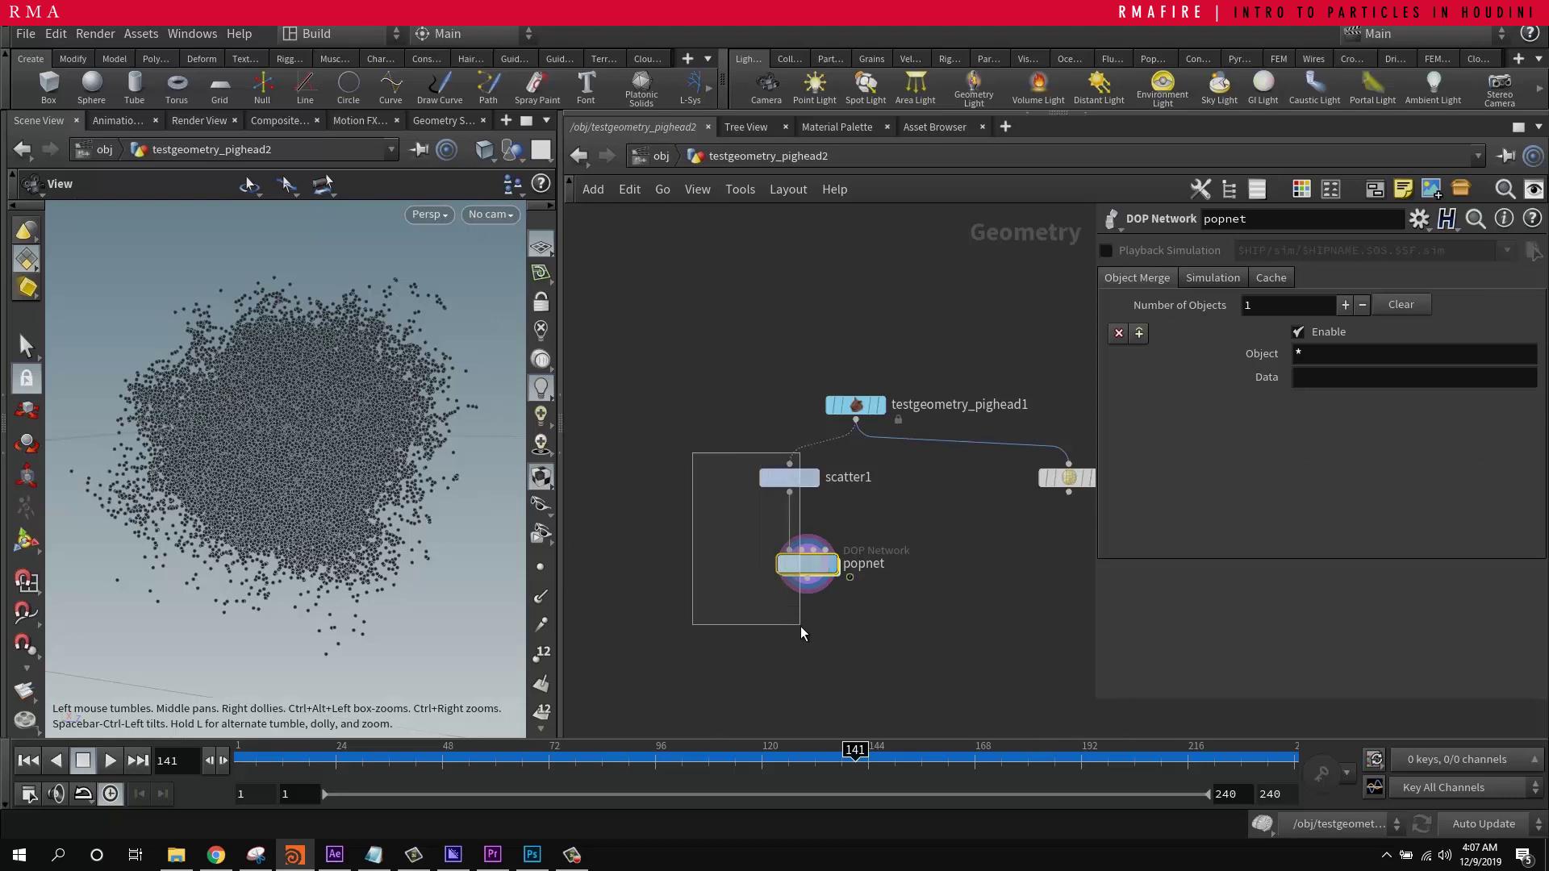
{"action": "left_click_drag", "start_coordinate": [692, 452], "coordinate": [800, 626]}
{"action": "left_click_drag", "start_coordinate": [798, 570], "coordinate": [700, 564]}
{"action": "left_click", "coordinate": [881, 539]}
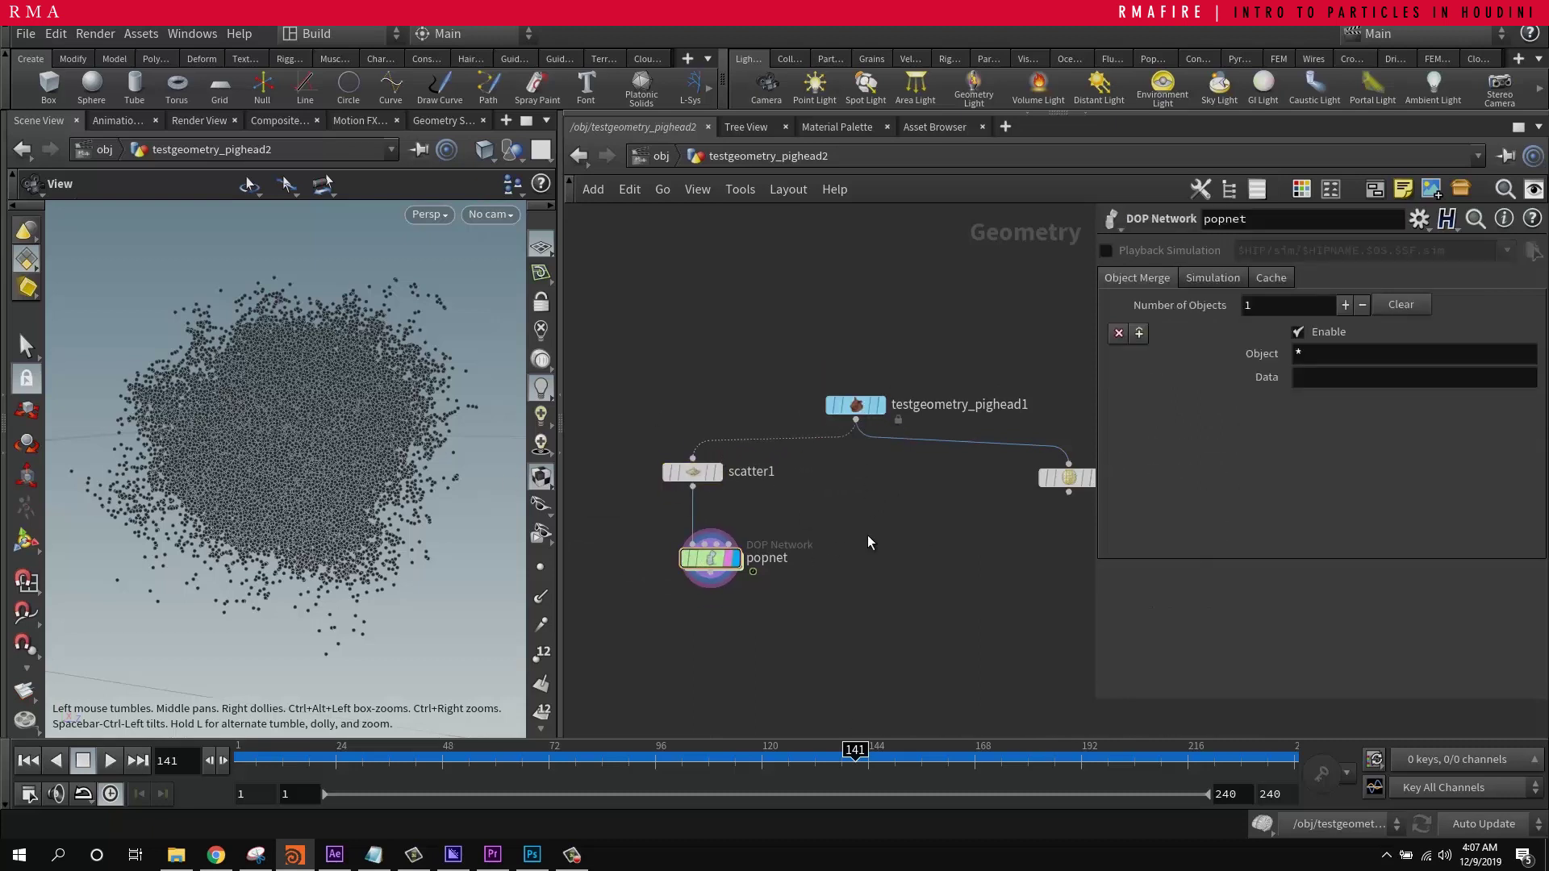
Step: Examine the POP source's attribute inheritance and initial velocity settings inside the POP network, and return to the geometry network
{"action": "double_click", "coordinate": [705, 556]}
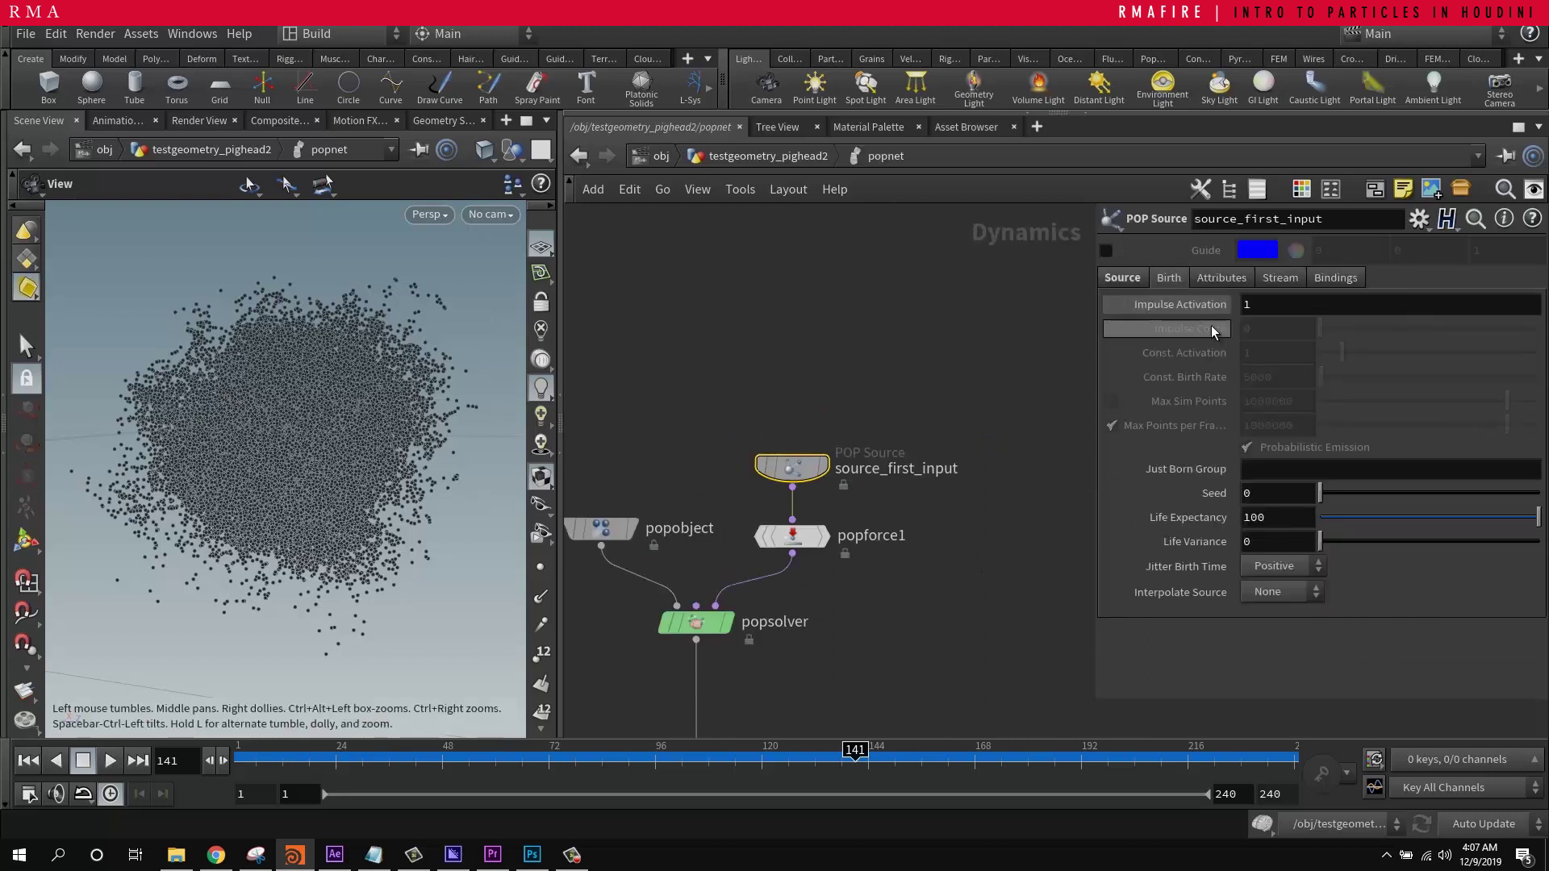
{"action": "left_click", "coordinate": [1220, 277]}
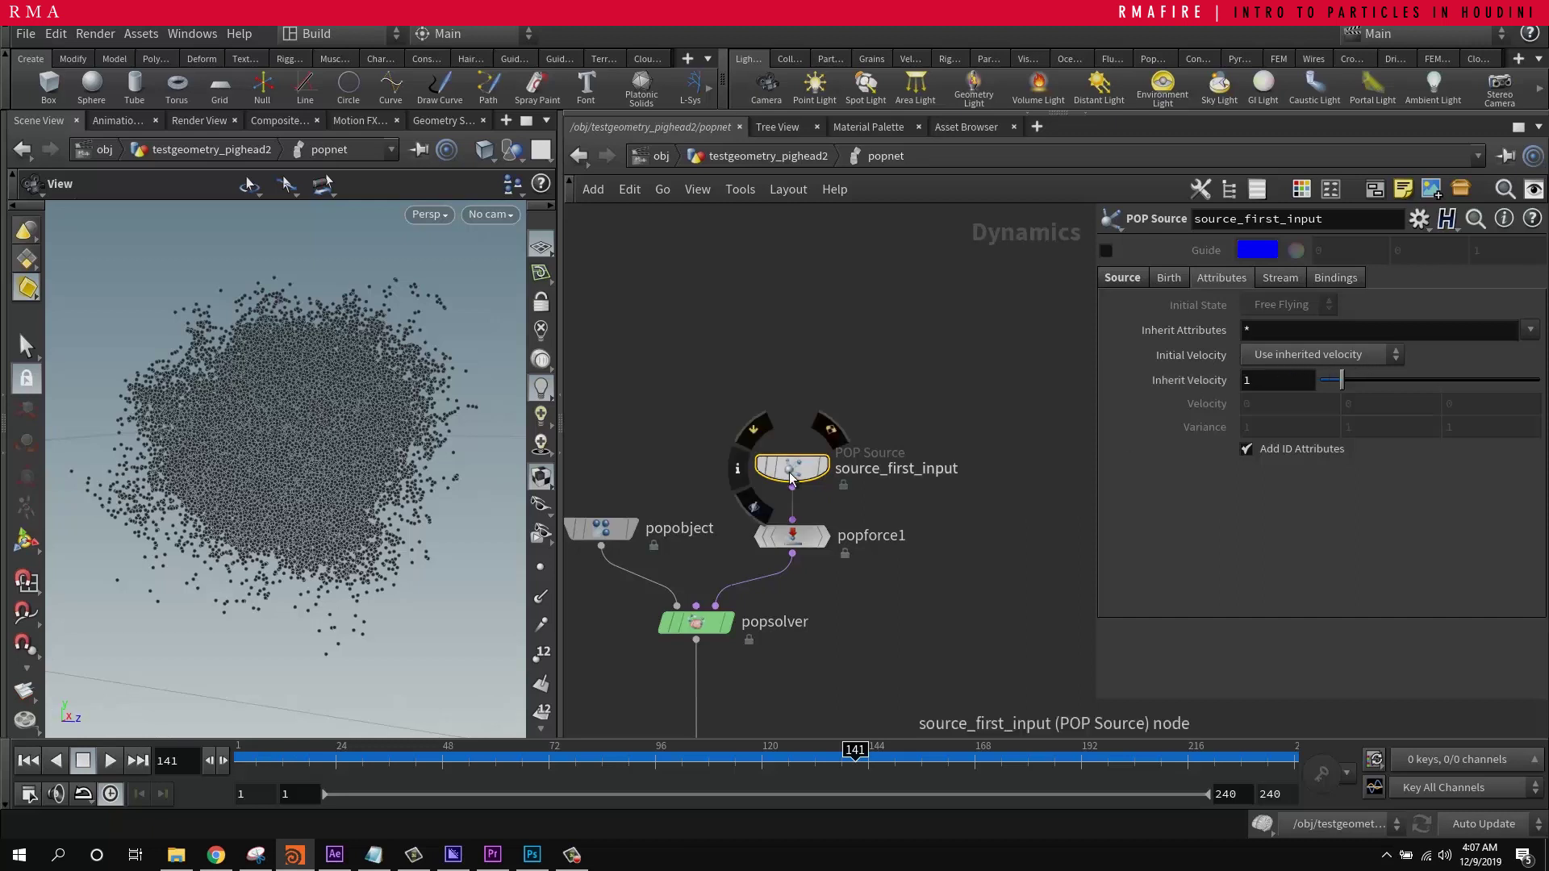
{"action": "left_click", "coordinate": [792, 158]}
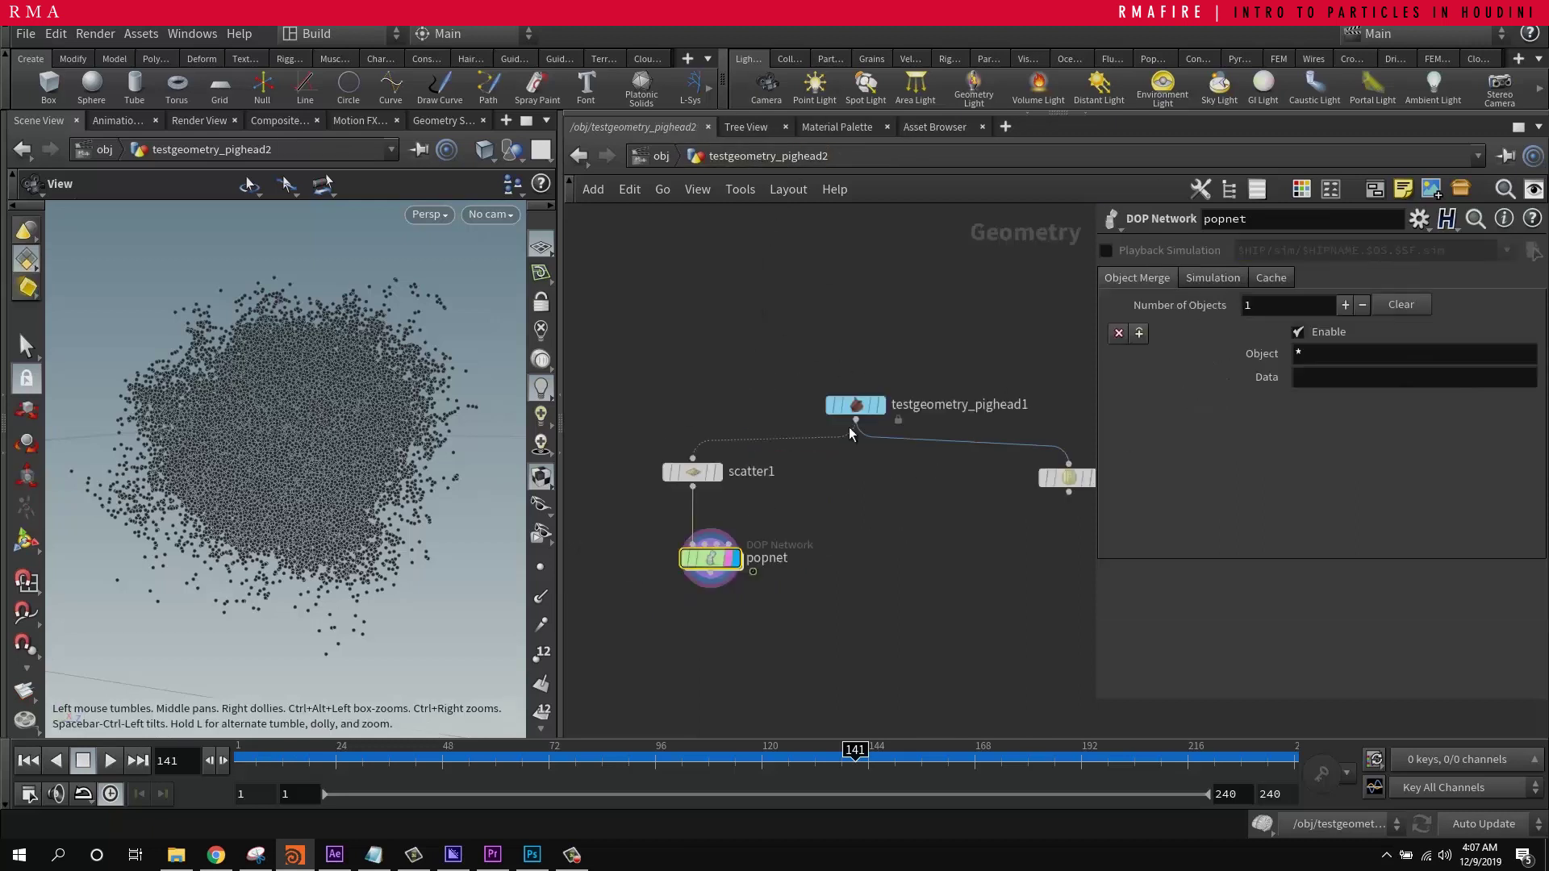
Step: Add a Transform node below the pig head, wire the pig head into it and display it
{"action": "scroll", "coordinate": [867, 530], "scroll_direction": "up", "scroll_amount": 2}
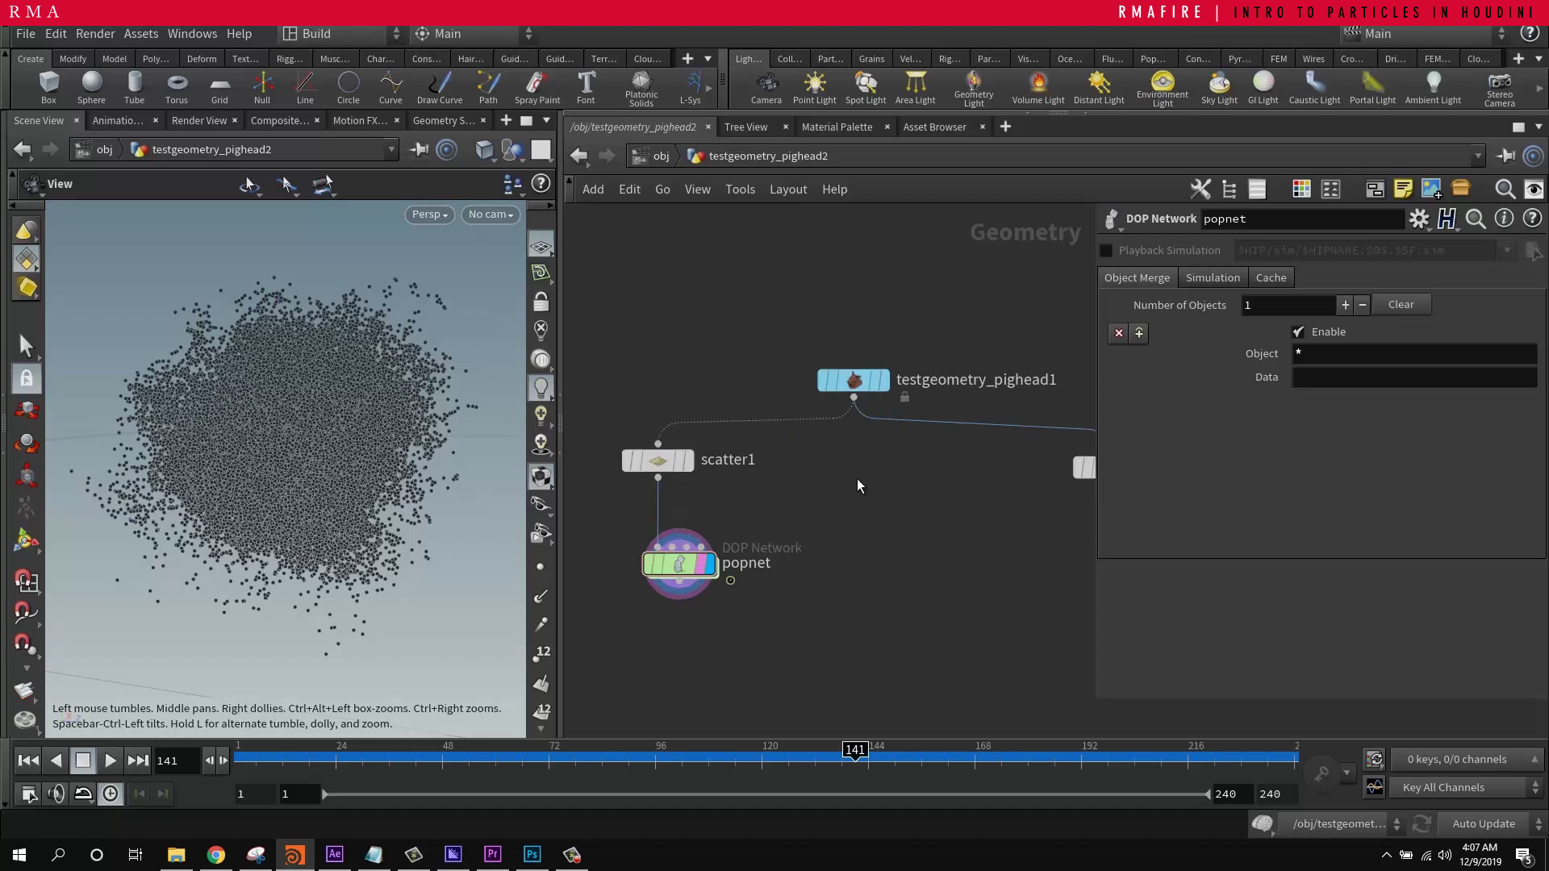
{"action": "key", "text": "Tab"}
{"action": "type", "text": "tran"}
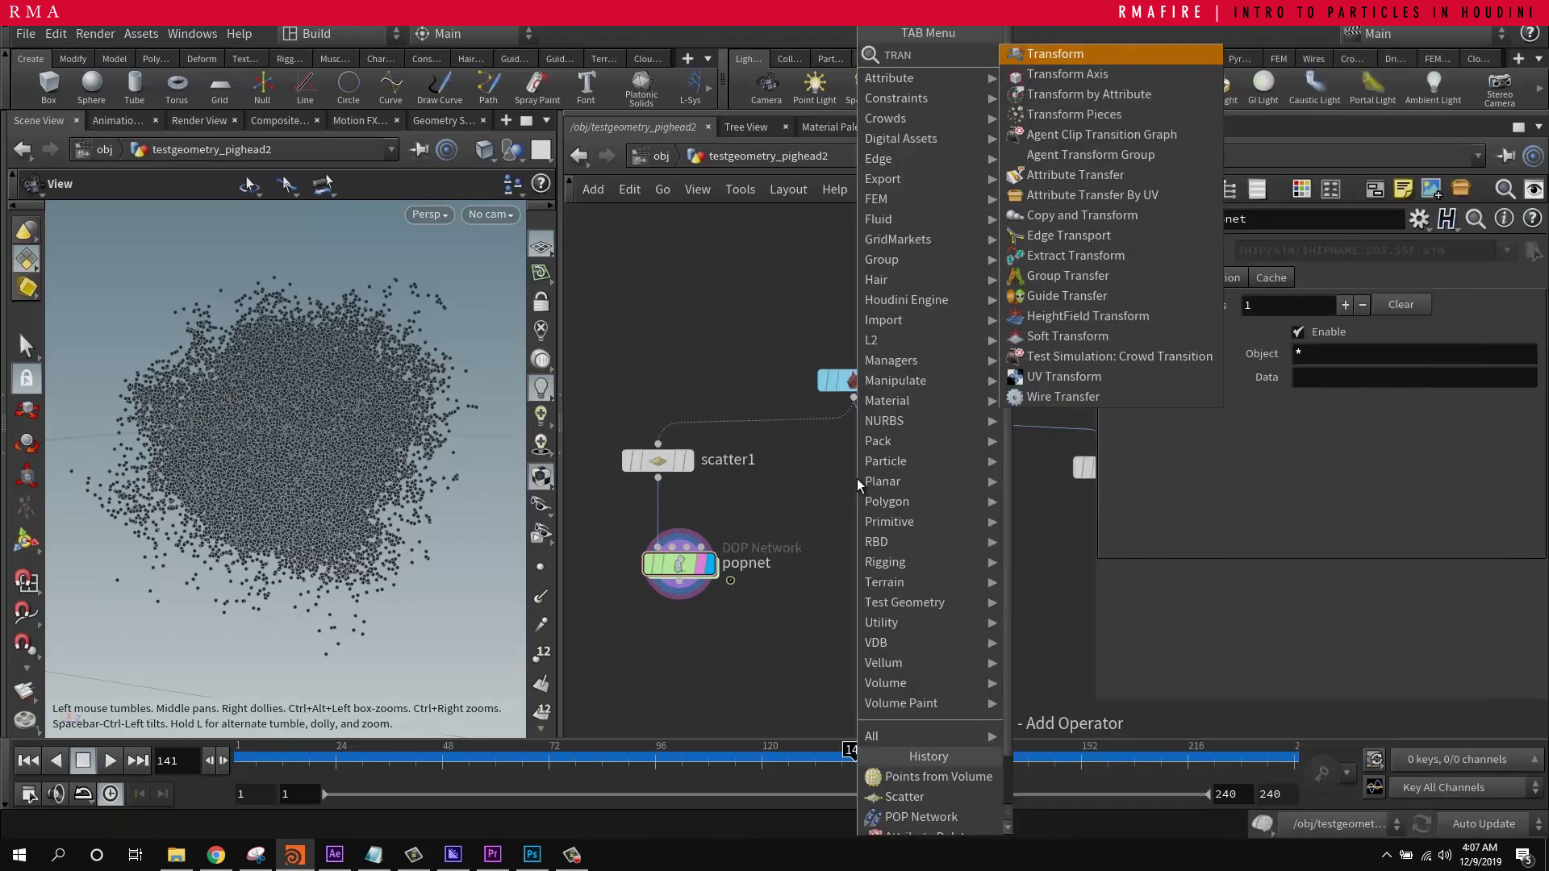
{"action": "key", "text": "Return"}
{"action": "left_click", "coordinate": [856, 477]}
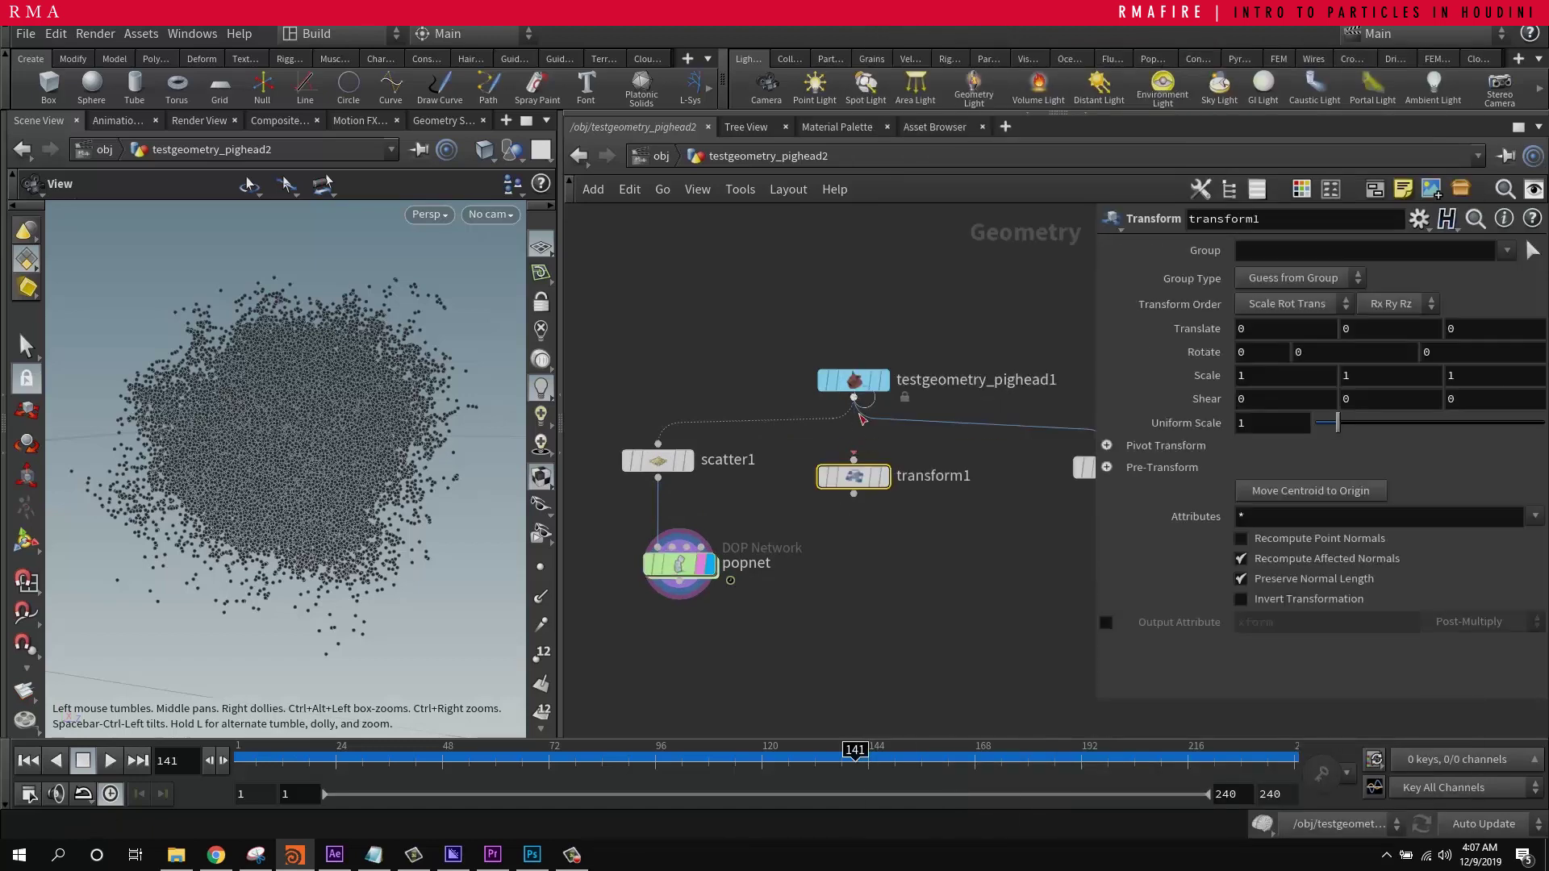
{"action": "left_click", "coordinate": [881, 477]}
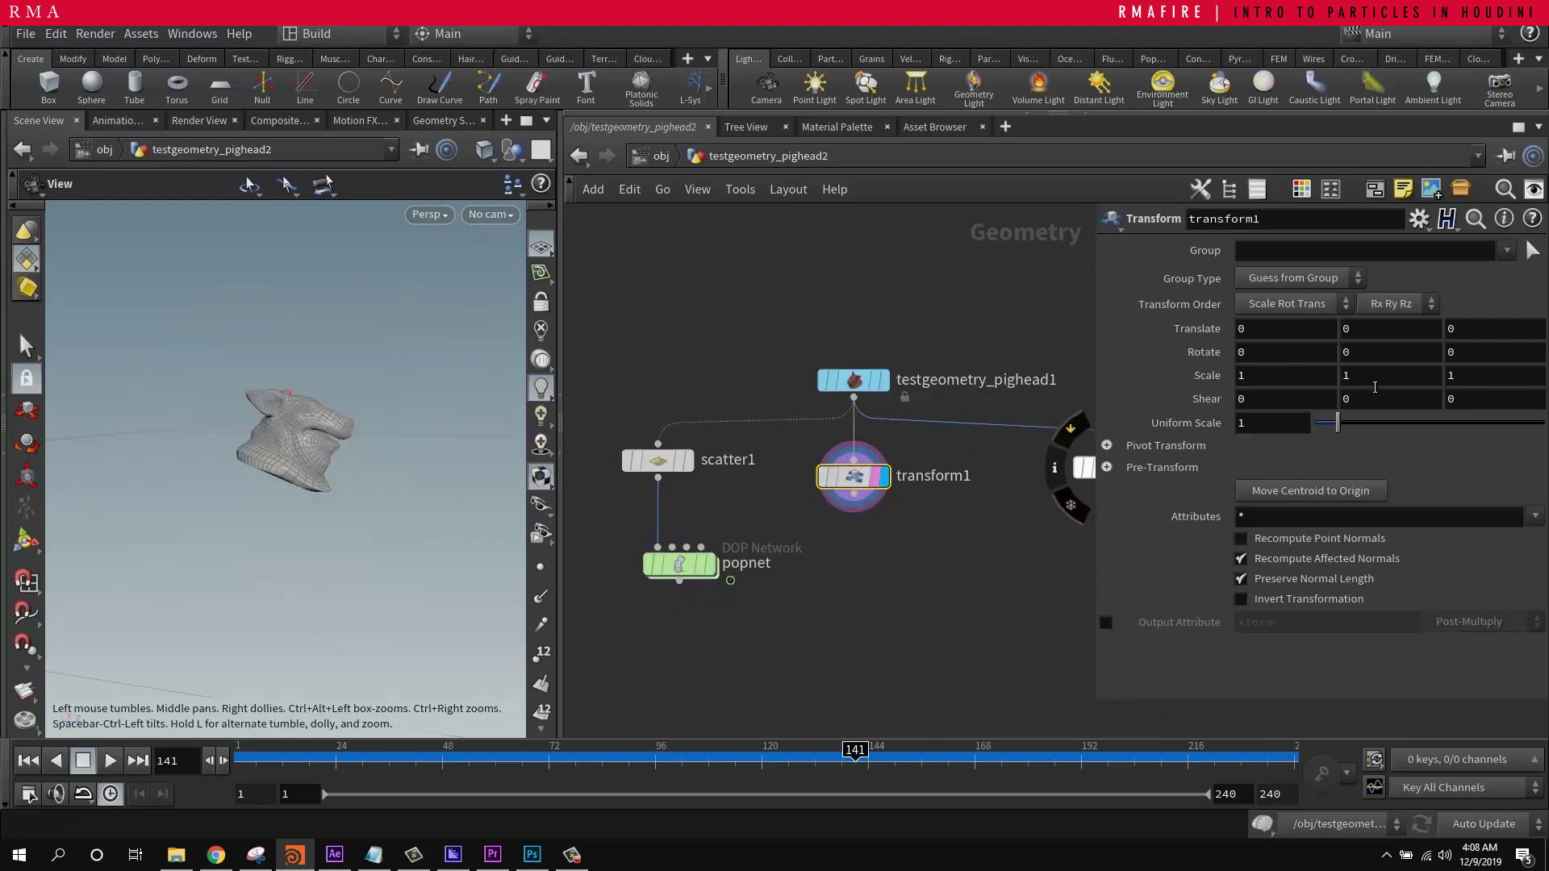
Step: Set the Transform node's X rotation to the expression $F*5
{"action": "left_click_drag", "start_coordinate": [1118, 367], "coordinate": [1077, 368]}
{"action": "type", "text": "$"}
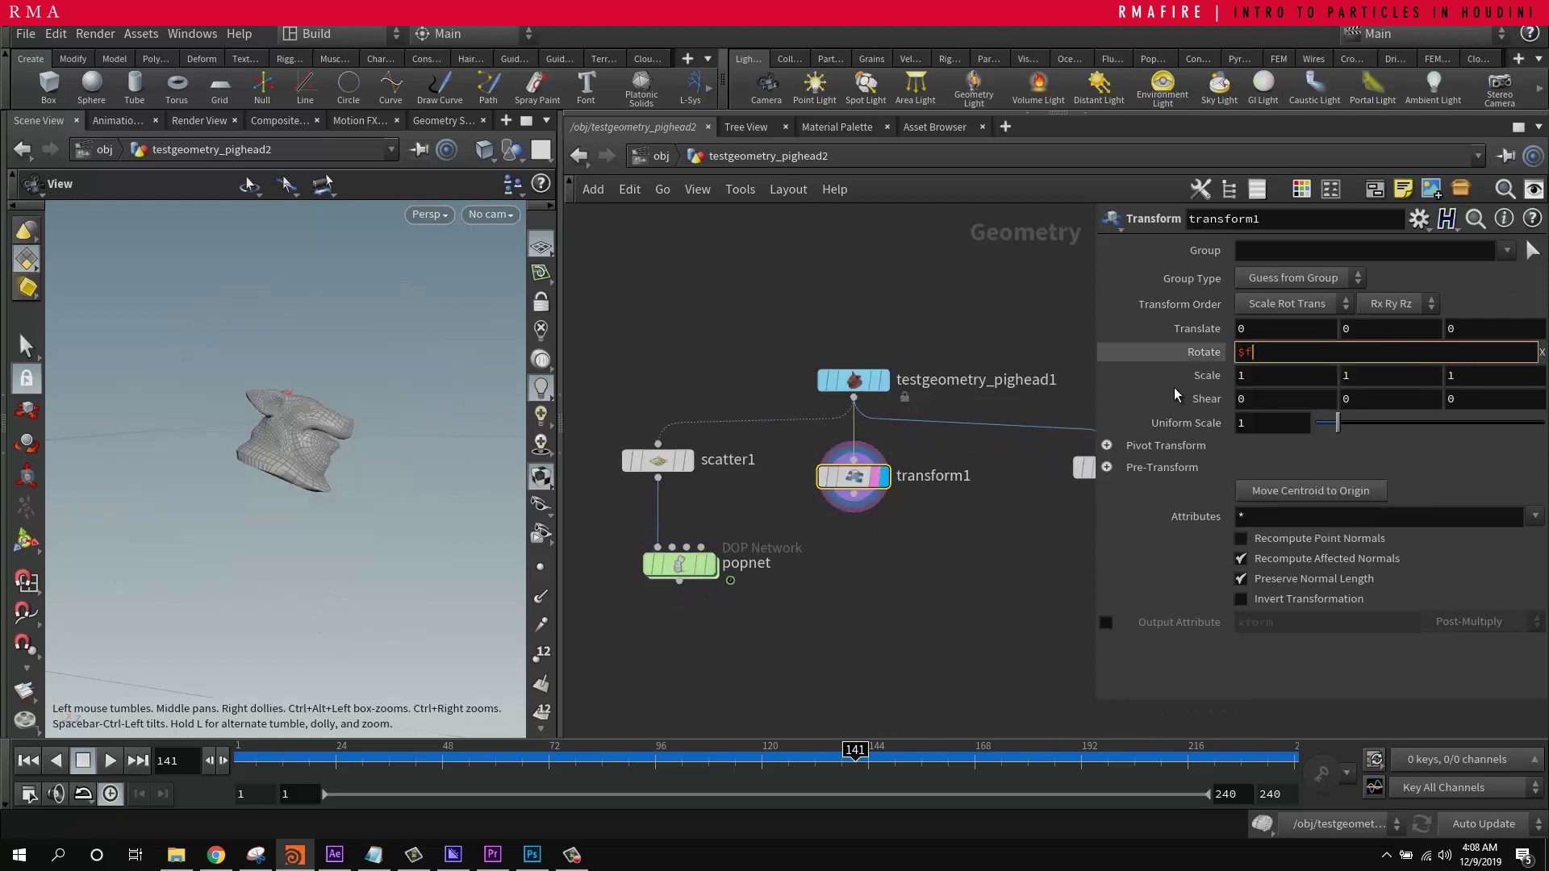
{"action": "type", "text": "F"}
{"action": "type", "text": "F*5"}
{"action": "key", "text": "Return"}
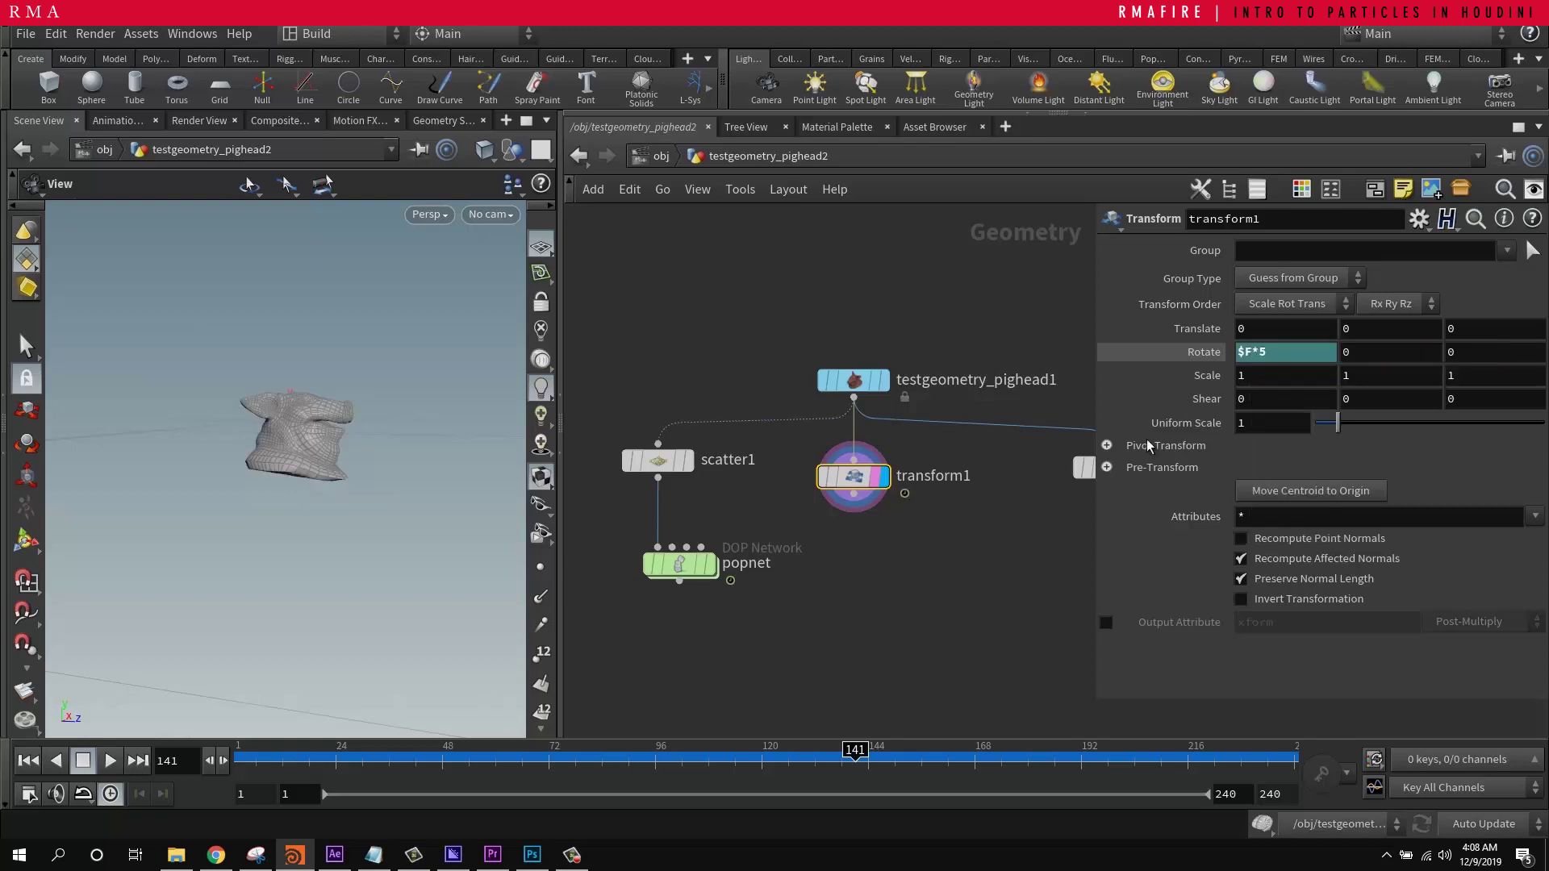
Step: Play the animation to examine the pig head's rotation, and stop playback
{"action": "left_click", "coordinate": [110, 760]}
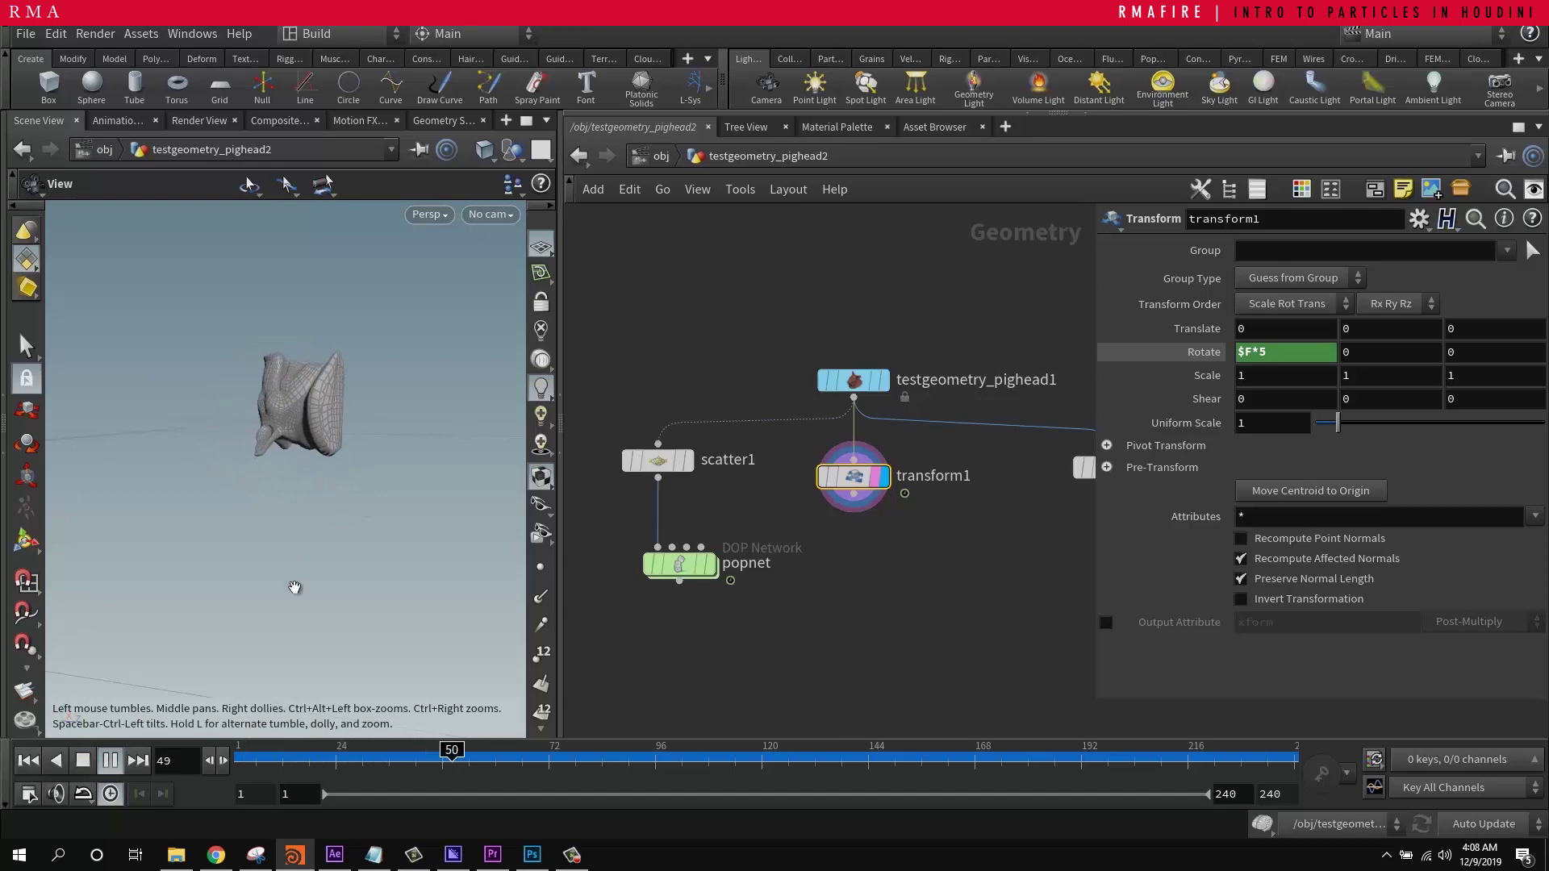
{"action": "left_click", "coordinate": [83, 762]}
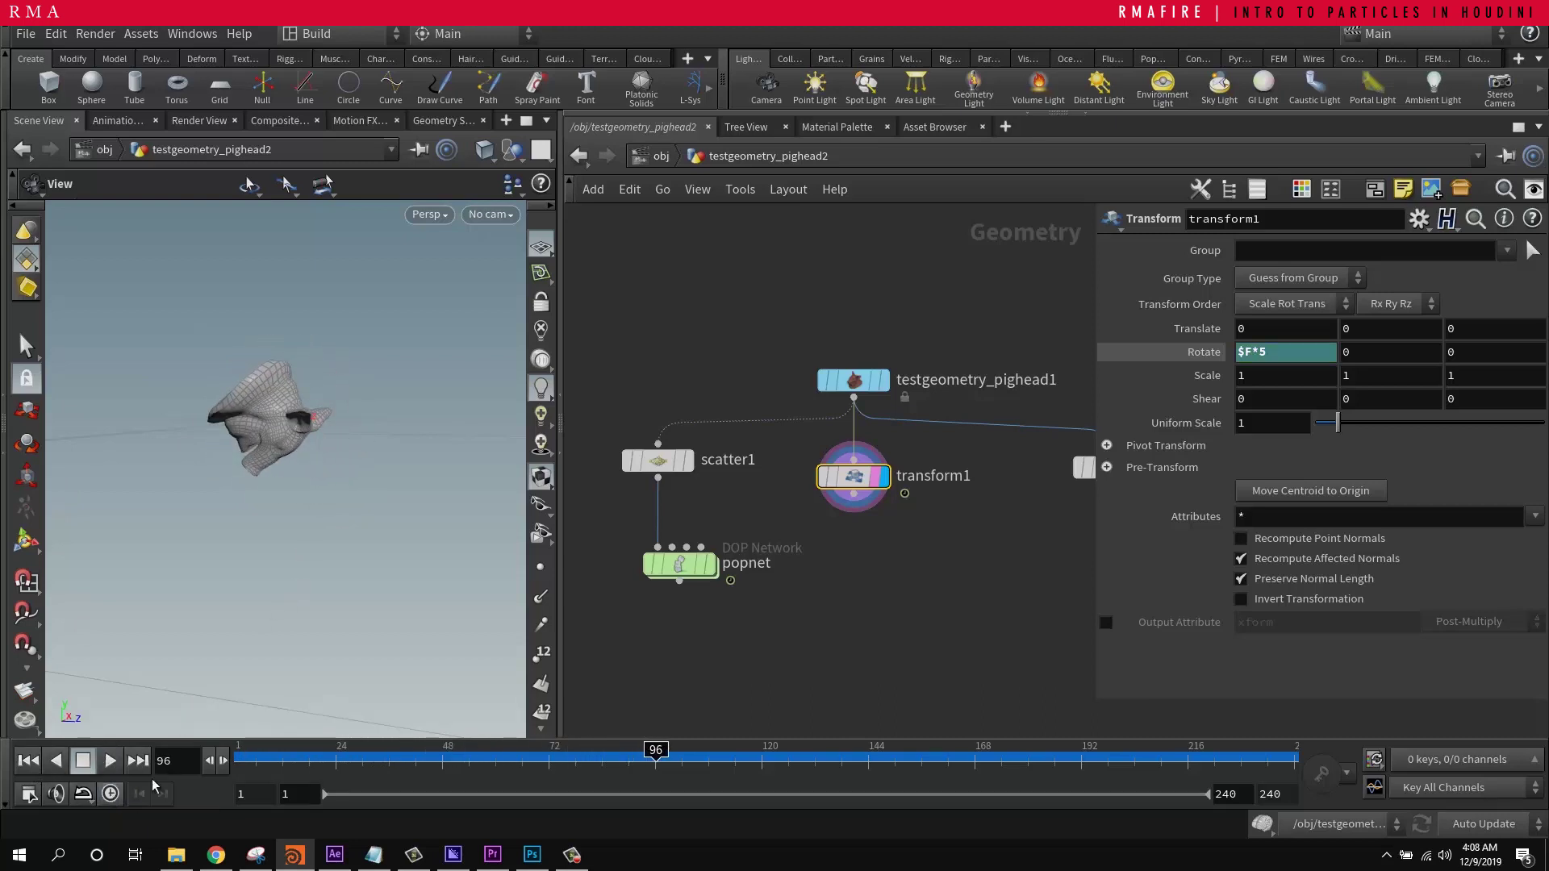
{"action": "left_click", "coordinate": [109, 762]}
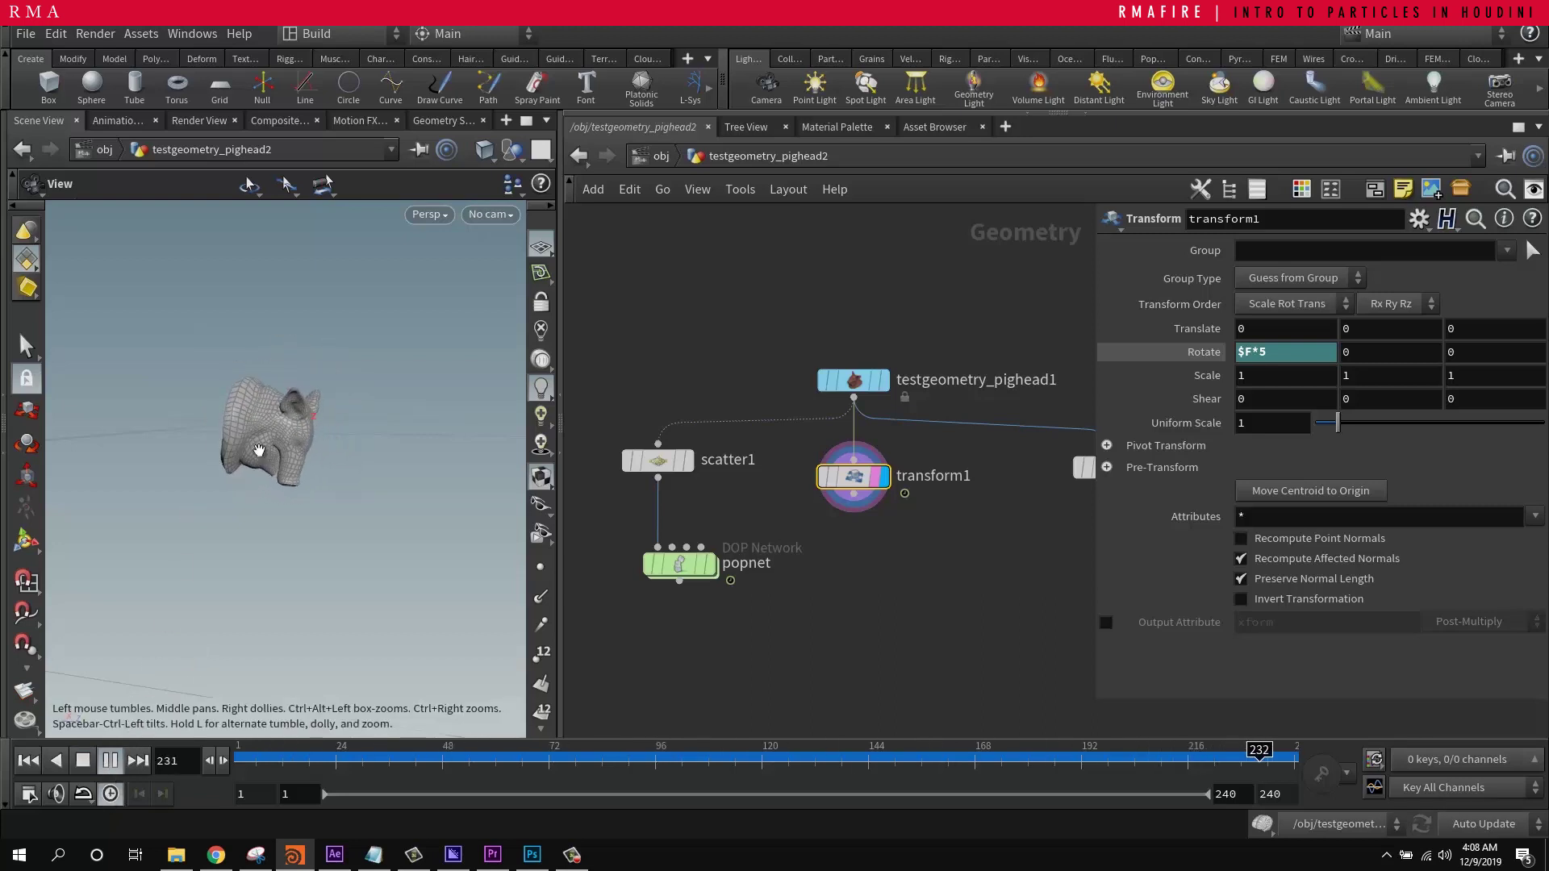
{"action": "left_click", "coordinate": [86, 762]}
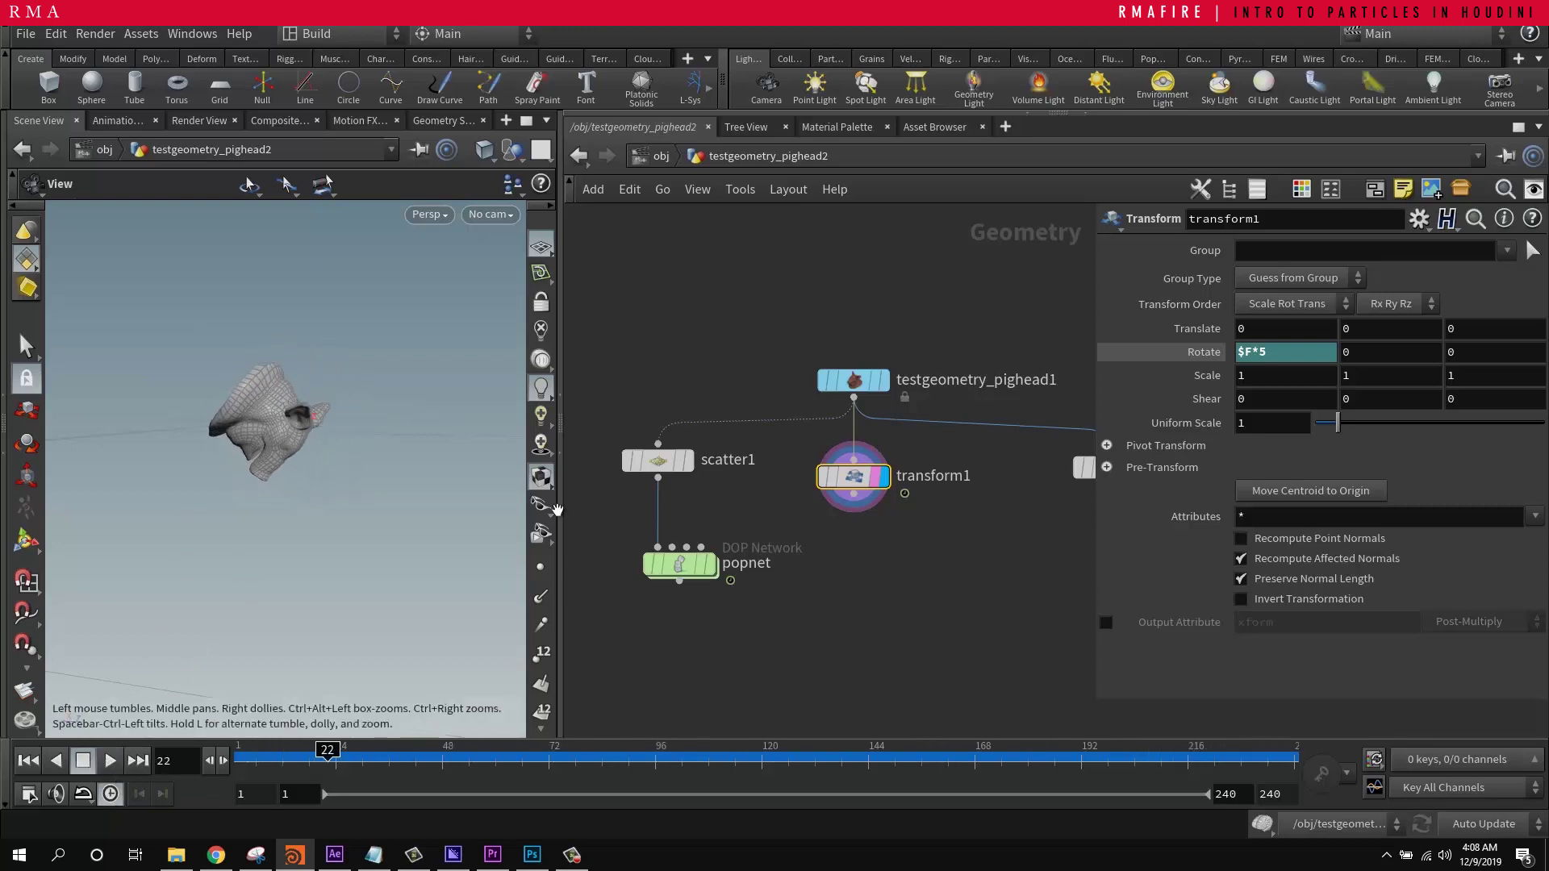
Step: Move popnet down, place scatter1 between the Transform node and popnet, and display the scattered points
{"action": "middle_click_drag", "start_coordinate": [861, 529], "coordinate": [845, 529]}
{"action": "left_click_drag", "start_coordinate": [664, 567], "coordinate": [757, 685]}
{"action": "left_click_drag", "start_coordinate": [646, 460], "coordinate": [842, 530]}
{"action": "left_click", "coordinate": [867, 533]}
Step: Play the rotating scattered points briefly and rewind the timeline to the first frame
{"action": "left_click", "coordinate": [110, 760]}
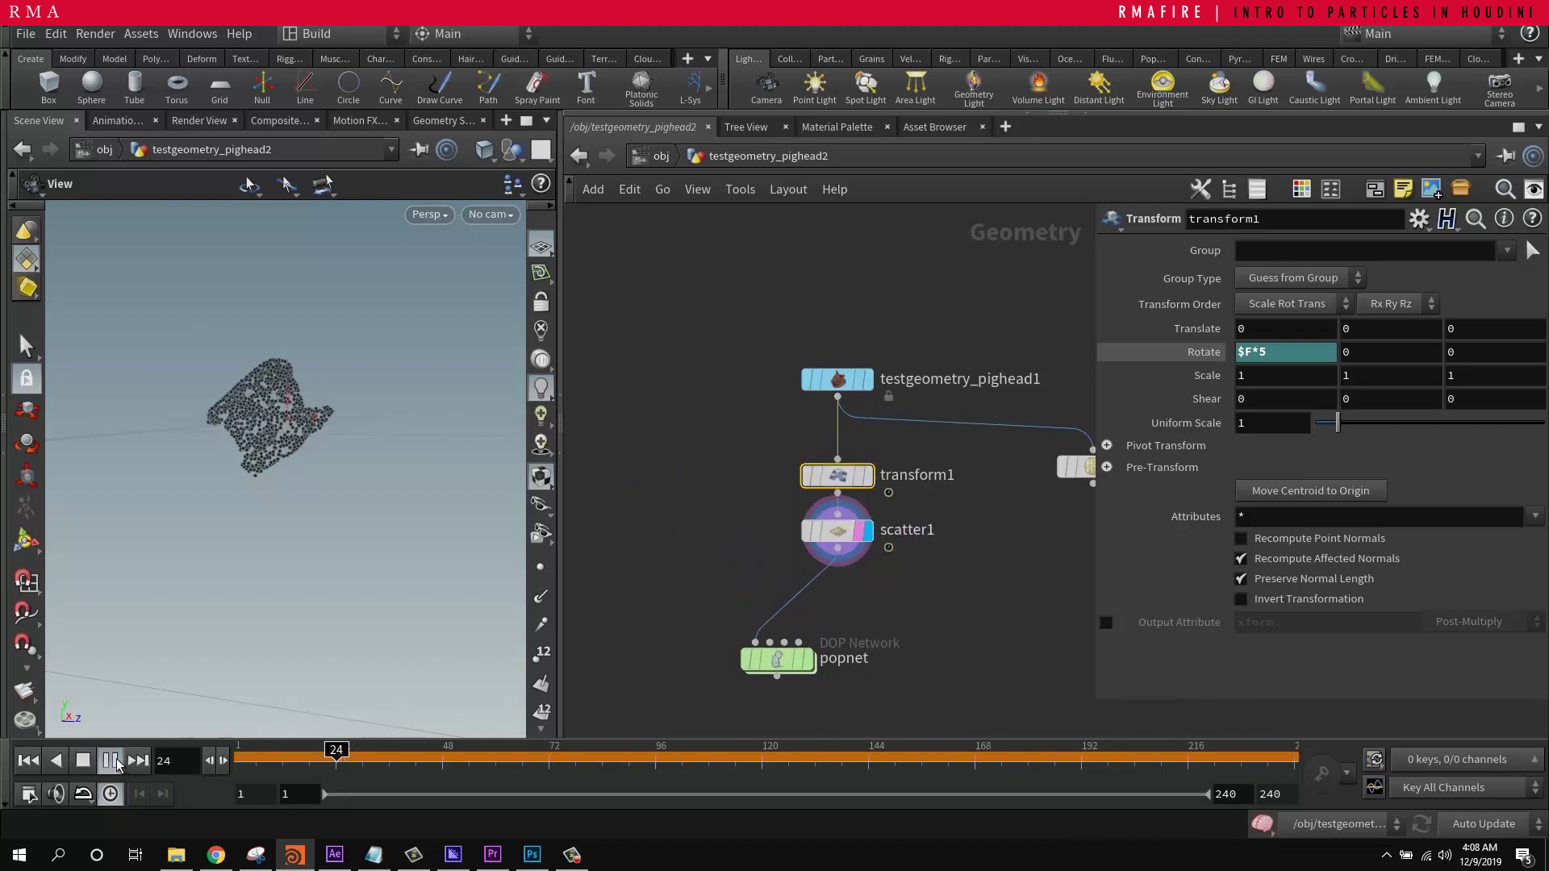
{"action": "key", "text": "ctrl+Up"}
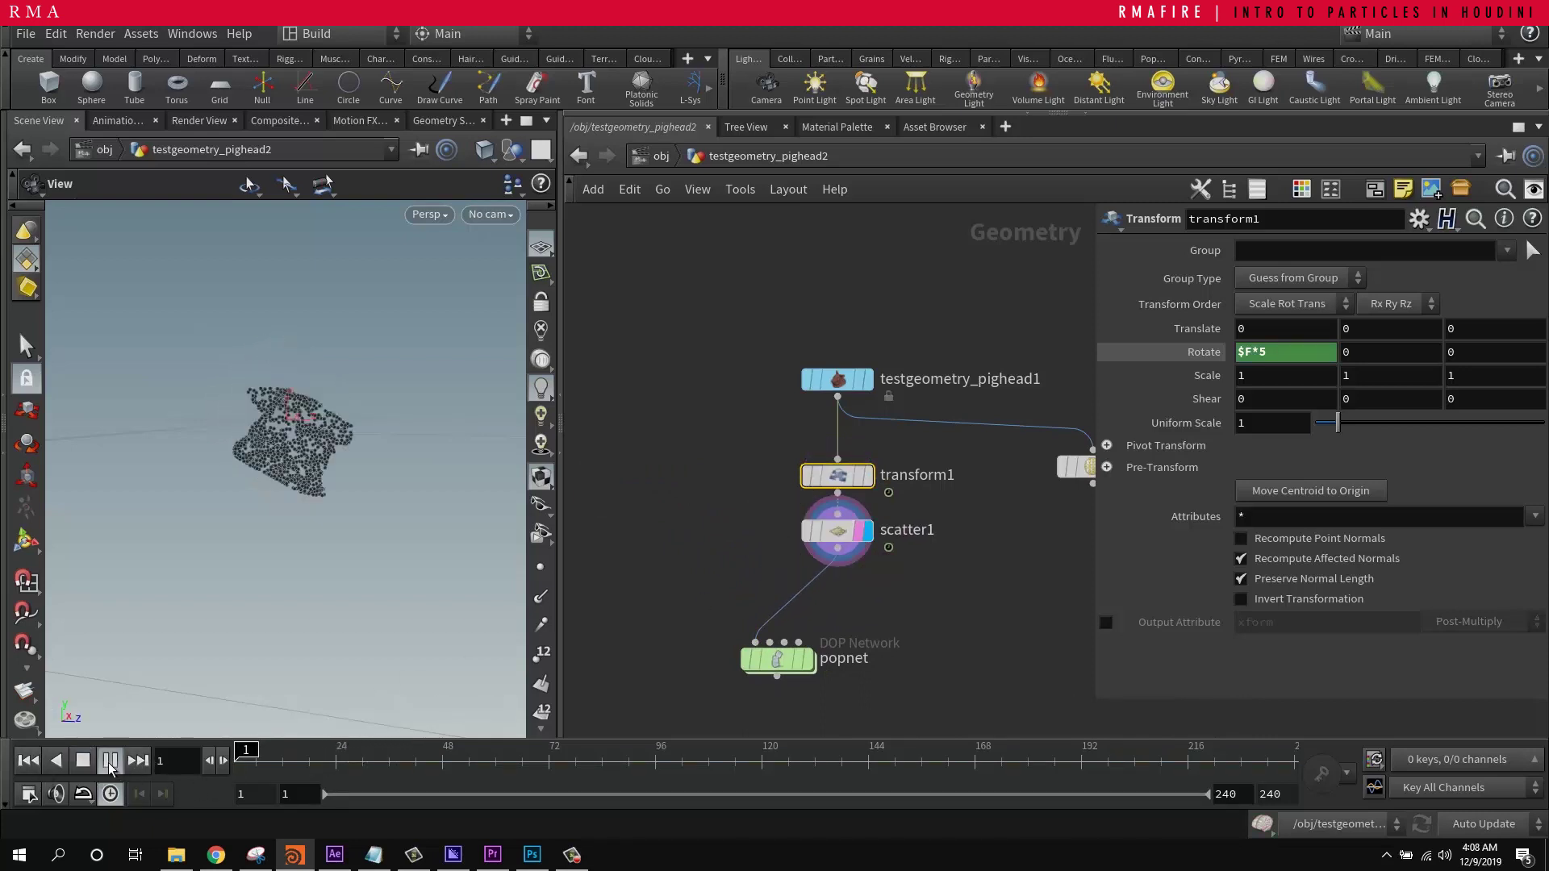
{"action": "left_click", "coordinate": [85, 762]}
{"action": "left_click", "coordinate": [34, 761]}
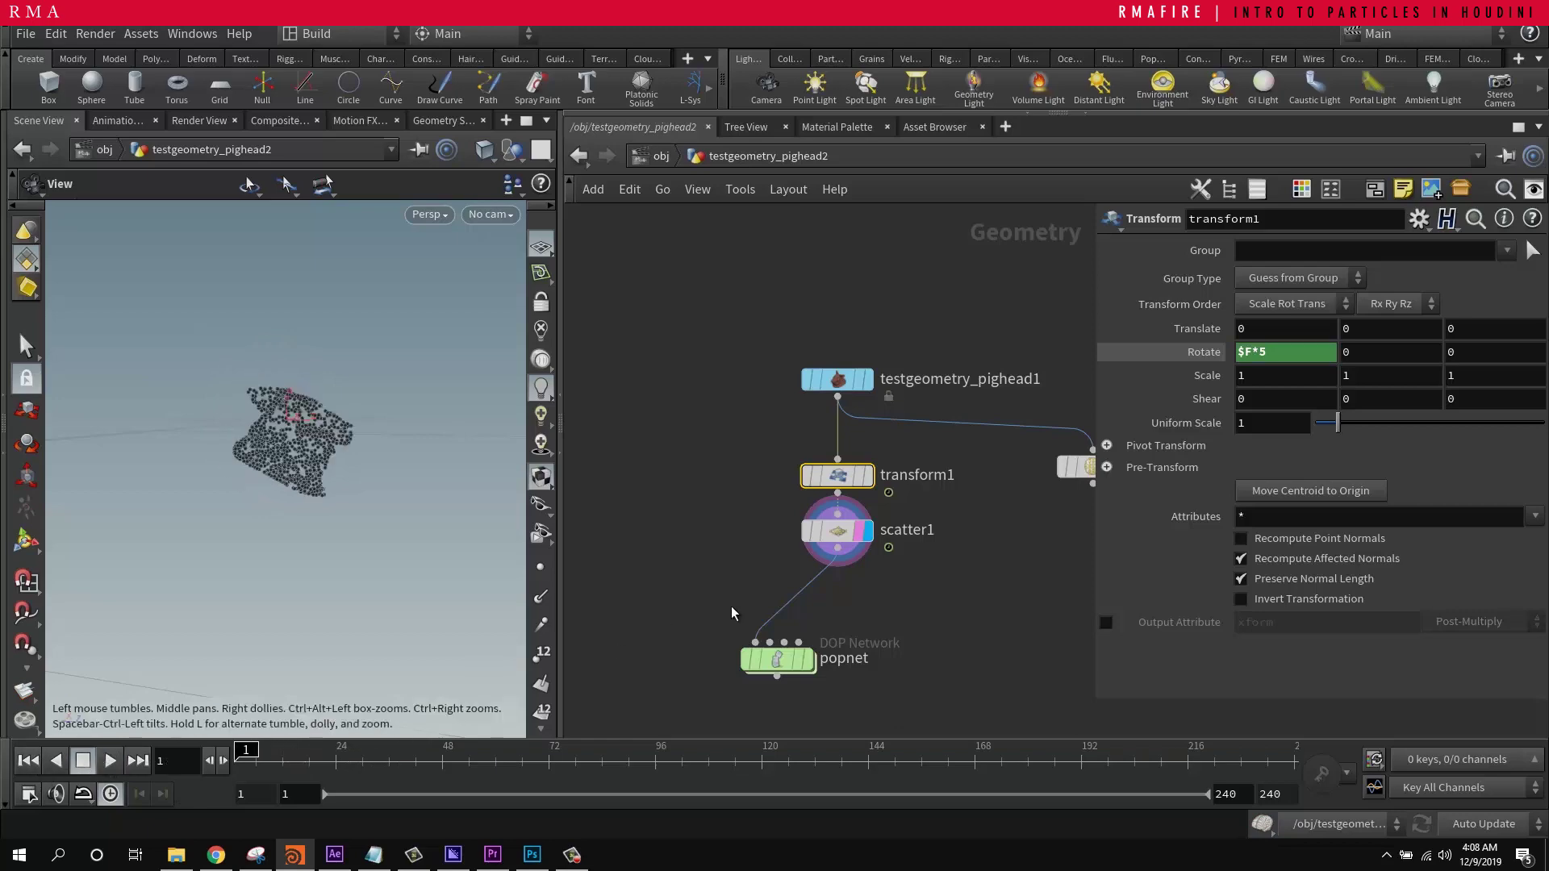
Step: Insert a Trail node between scatter1 and popnet, aligned below the scatter node
{"action": "middle_click_drag", "start_coordinate": [1020, 591], "coordinate": [1002, 584]}
{"action": "key", "text": "Tab"}
{"action": "type", "text": "trail"}
{"action": "key", "text": "Return"}
{"action": "key", "text": "Tab"}
{"action": "type", "text": "trail"}
{"action": "key", "text": "Return"}
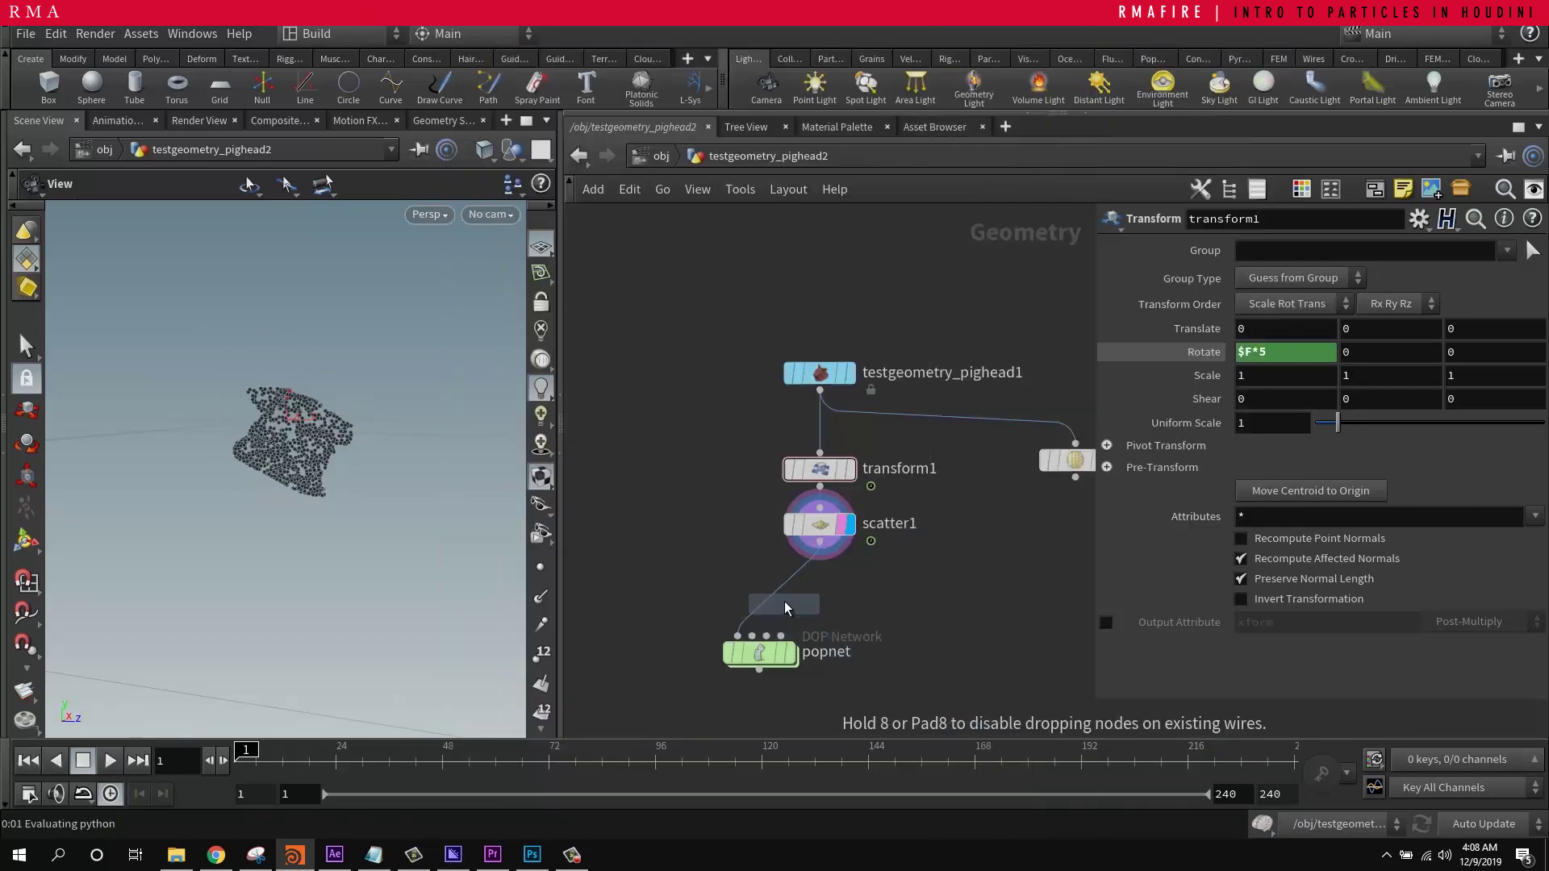
{"action": "left_click", "coordinate": [783, 599]}
{"action": "left_click_drag", "start_coordinate": [783, 598], "coordinate": [839, 603]}
Step: Set the Trail node's result type to Compute Velocity and display trail1
{"action": "left_click", "coordinate": [1327, 248]}
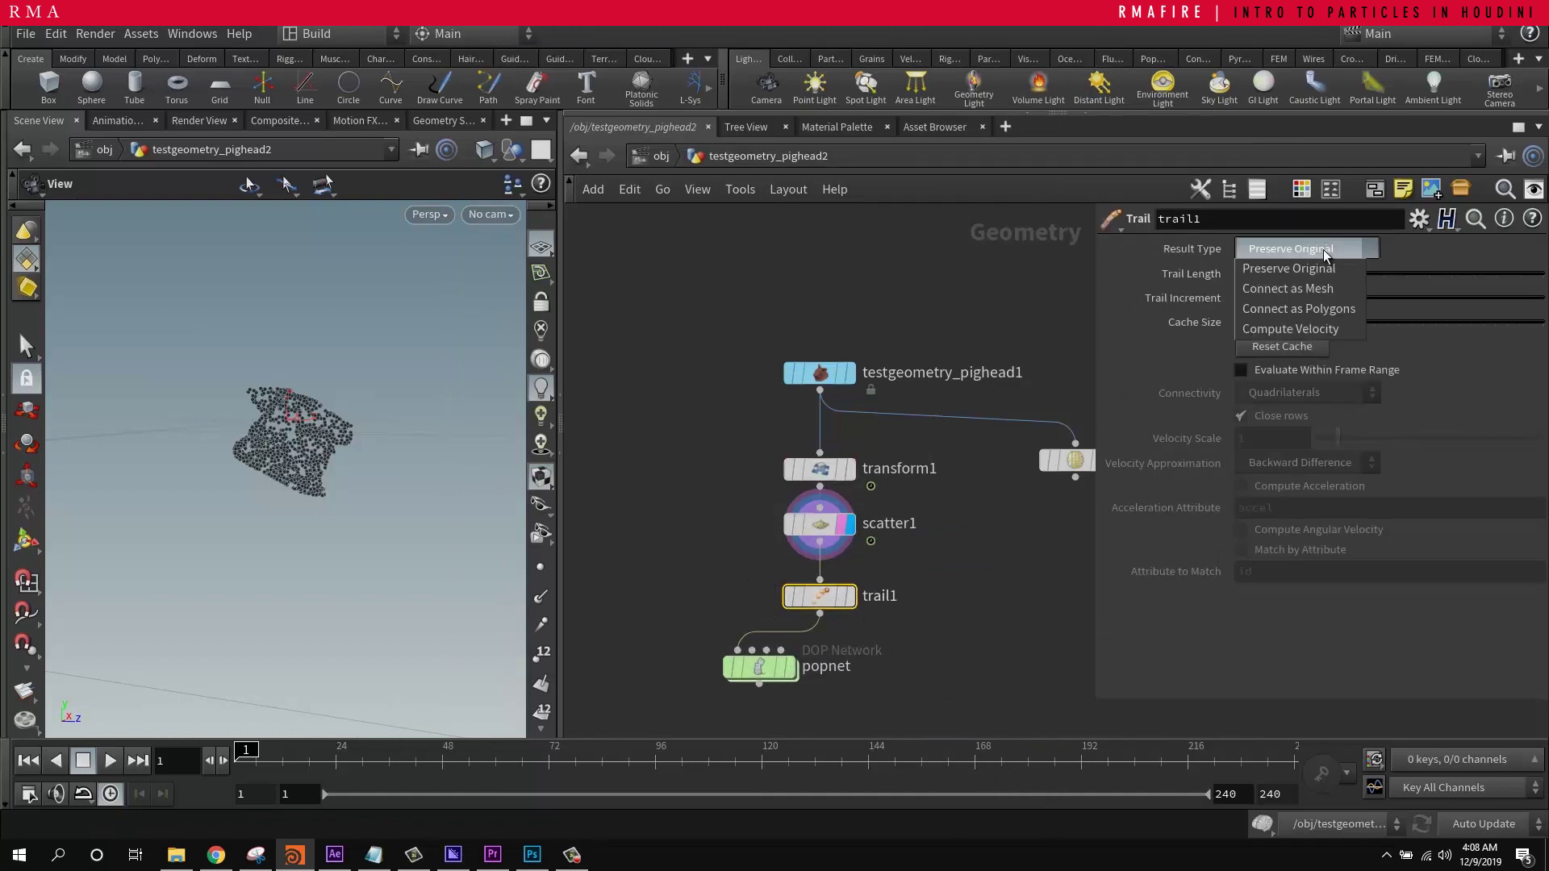
{"action": "left_click", "coordinate": [1311, 325]}
{"action": "left_click", "coordinate": [849, 596]}
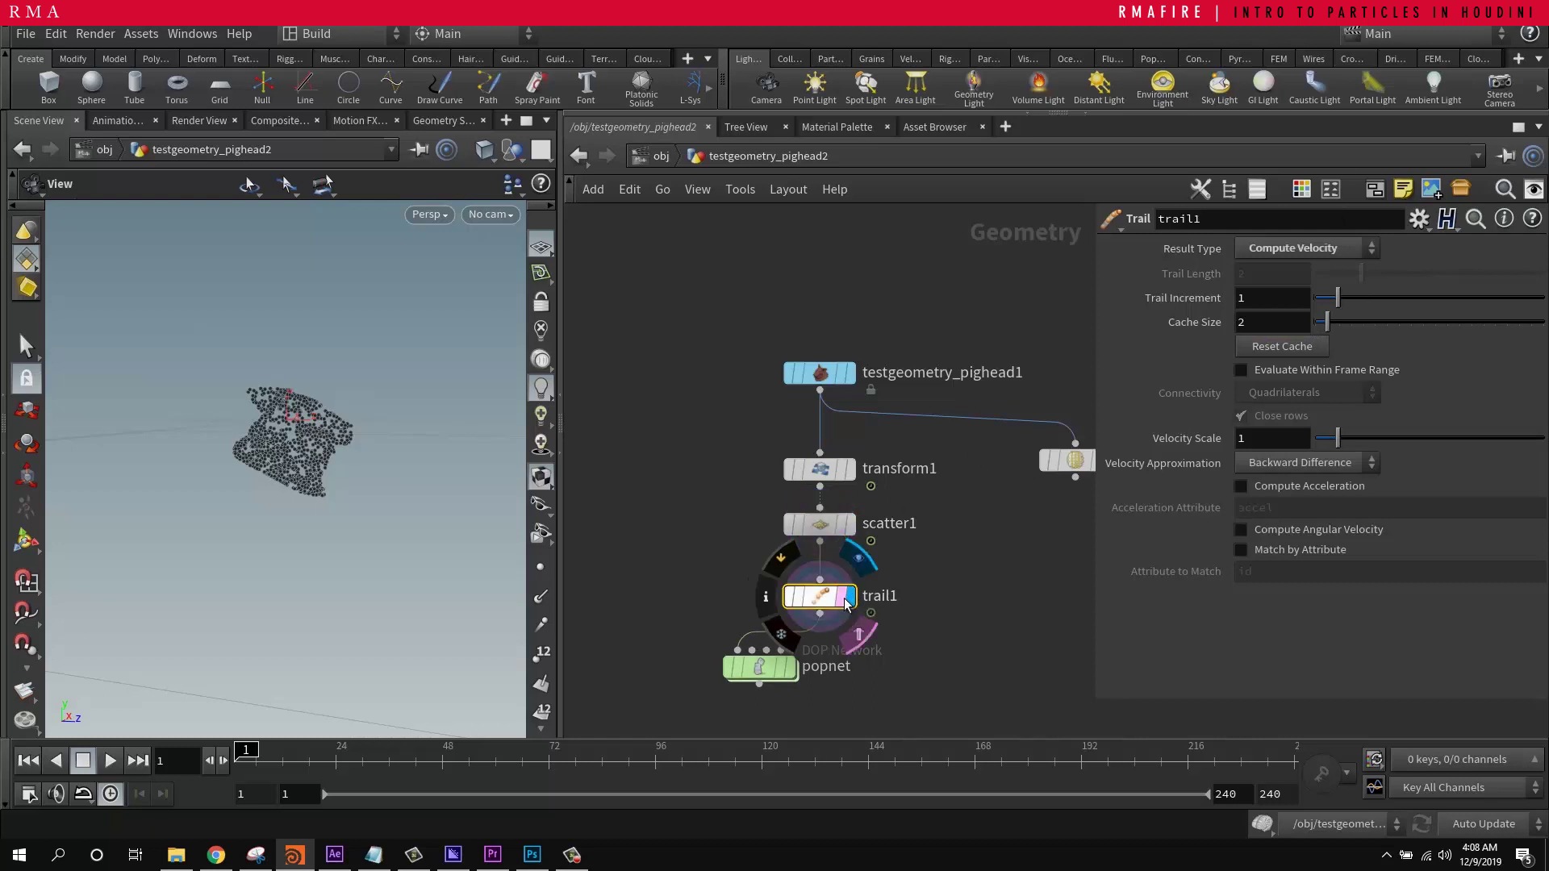
Step: Move to frame 34 and examine trail1's velocity attribute columns in the Geometry Spreadsheet
{"action": "left_click_drag", "start_coordinate": [278, 748], "coordinate": [747, 775]}
{"action": "left_click_drag", "start_coordinate": [204, 751], "coordinate": [380, 755]}
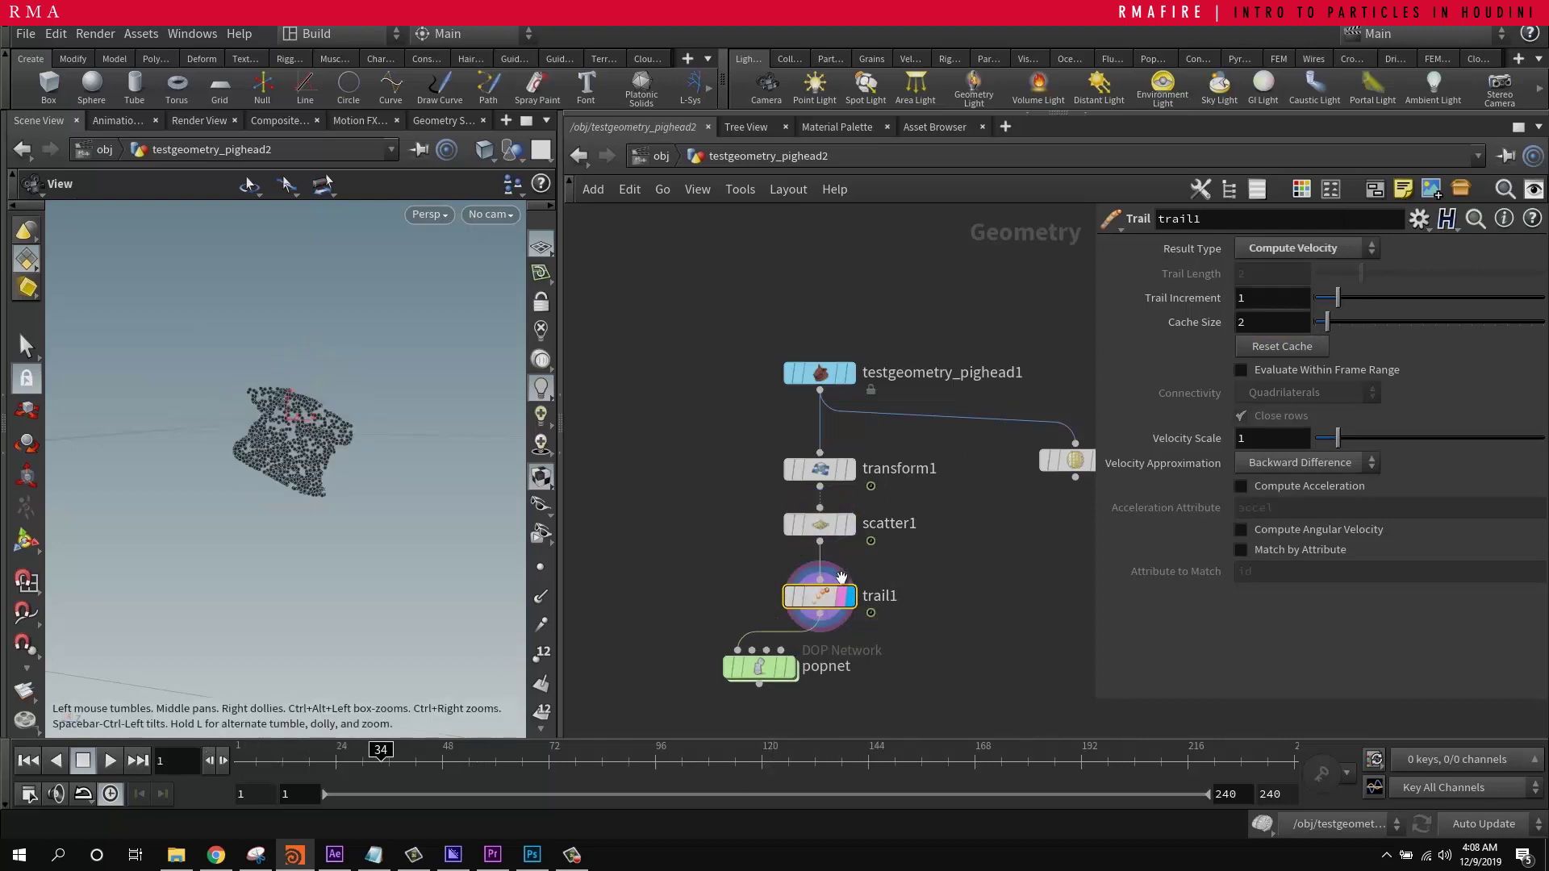
{"action": "left_click_drag", "start_coordinate": [706, 582], "coordinate": [925, 625]}
{"action": "left_click", "coordinate": [438, 123]}
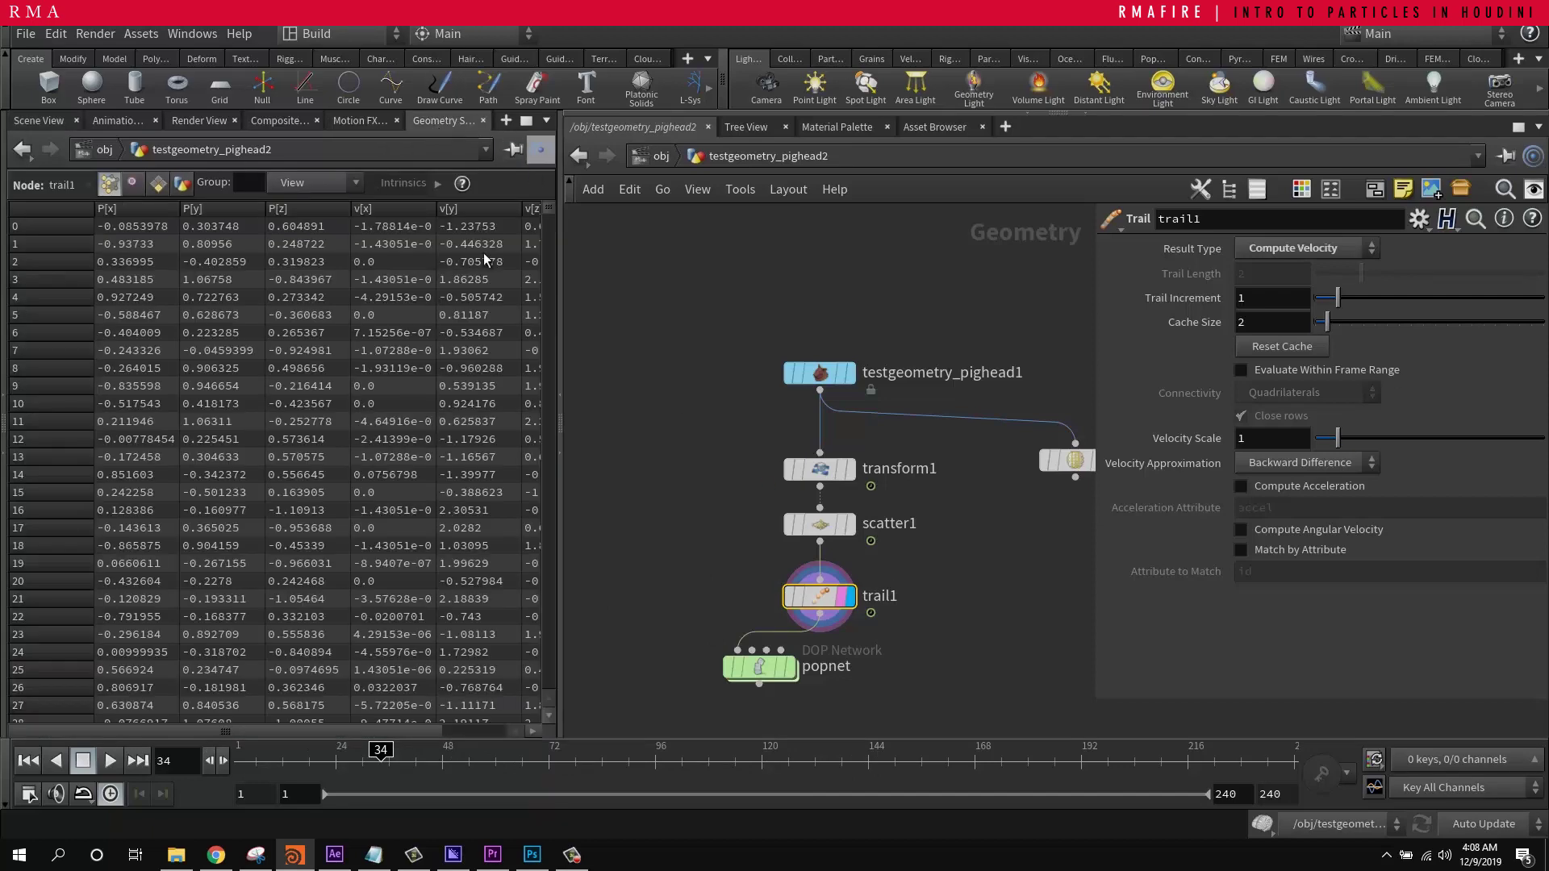
{"action": "left_click_drag", "start_coordinate": [328, 732], "coordinate": [390, 734]}
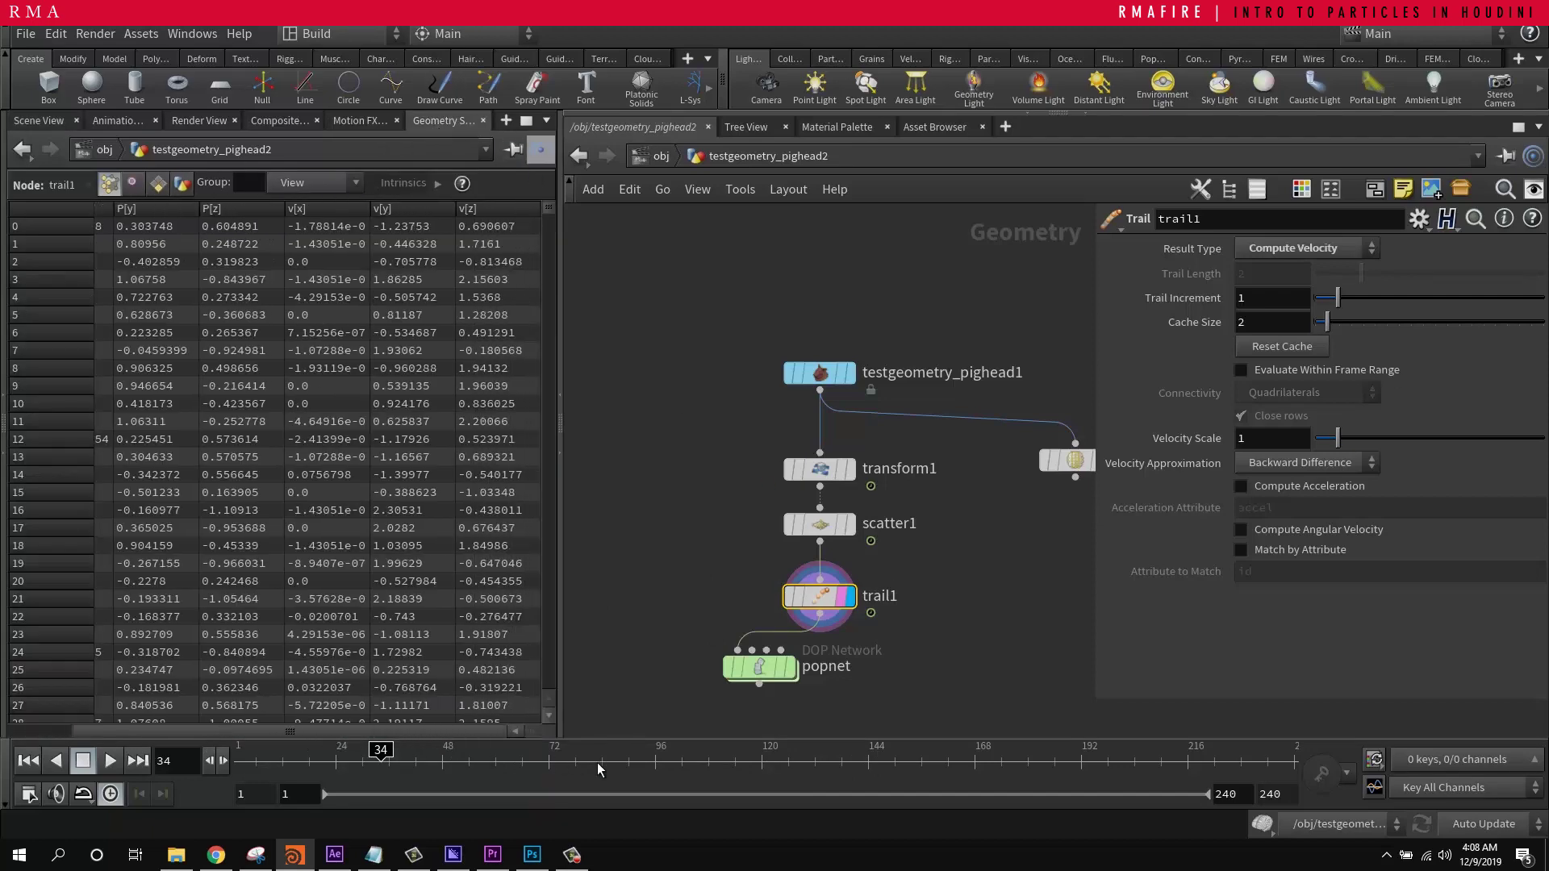
Step: Compare the point attributes of scatter1 with those of trail1 in the spreadsheet
{"action": "left_click", "coordinate": [847, 523]}
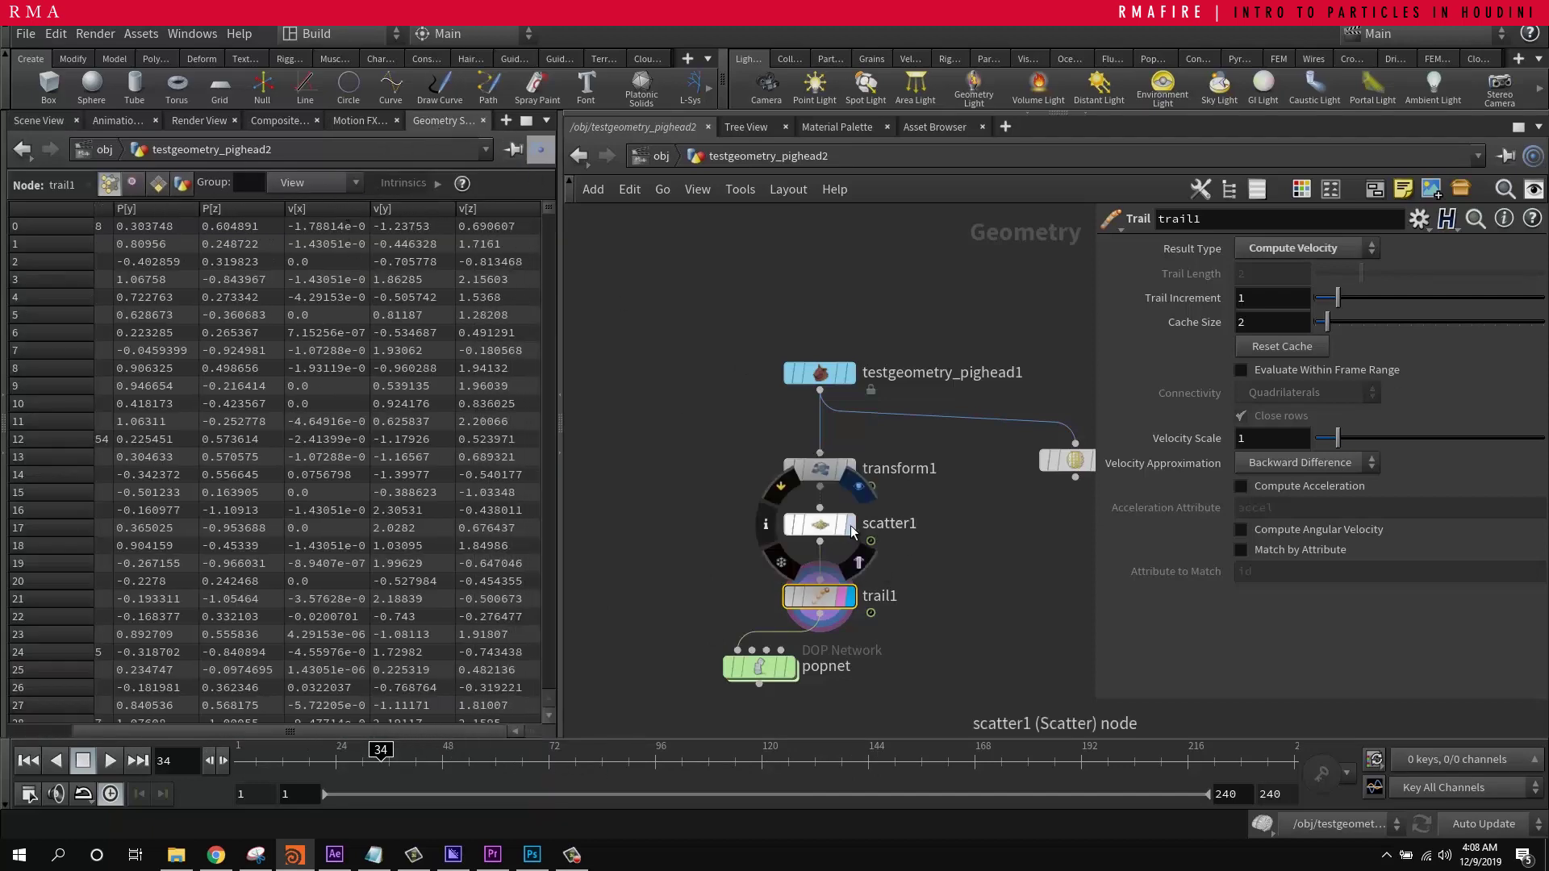
{"action": "key", "text": "Up"}
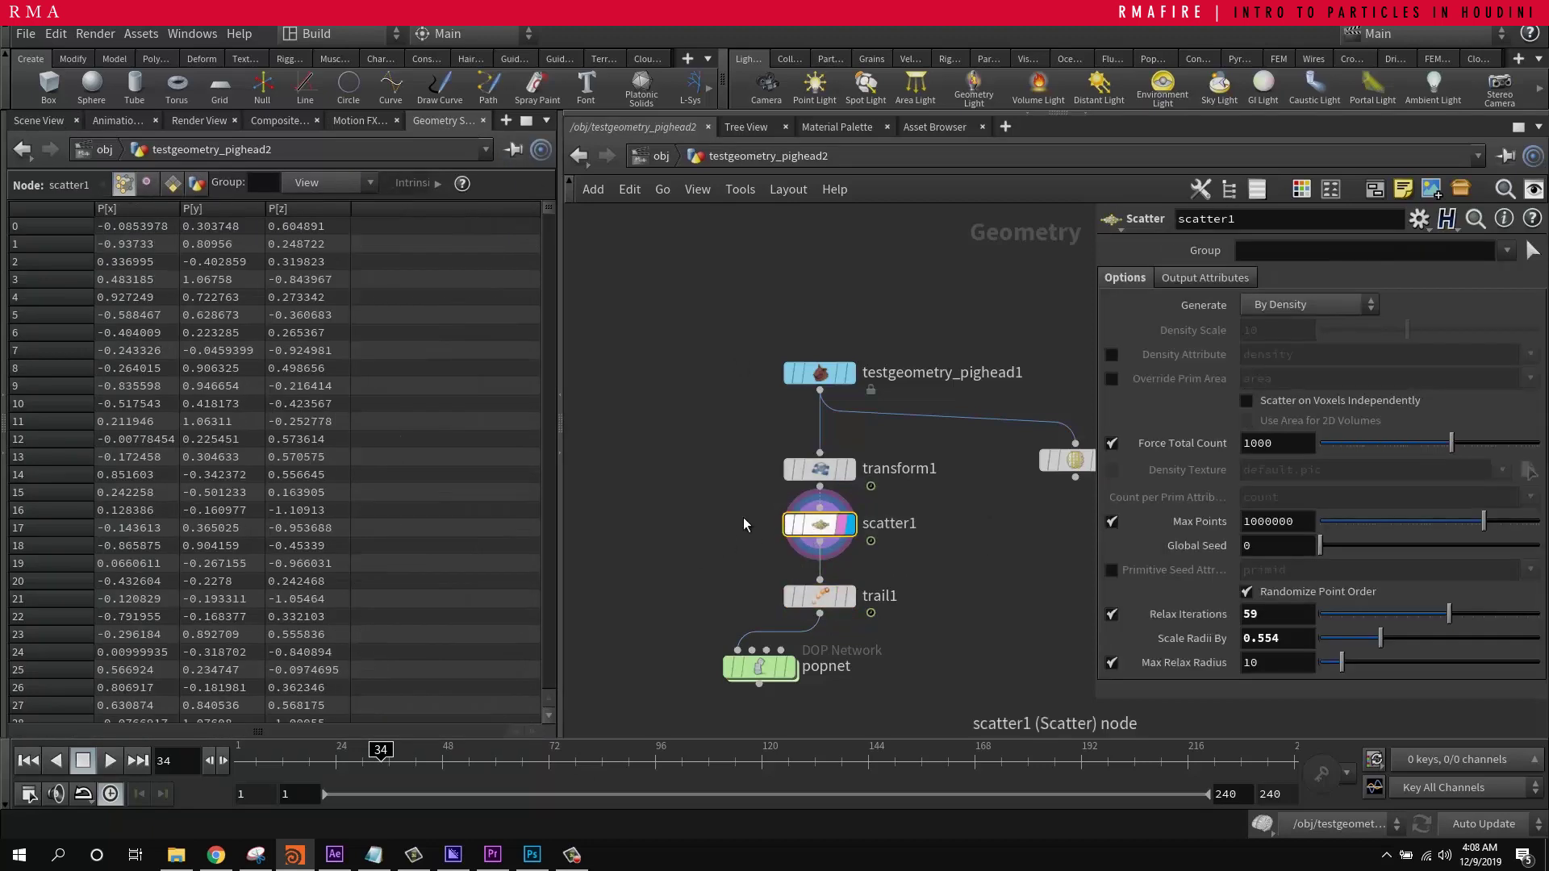
{"action": "left_click_drag", "start_coordinate": [887, 618], "coordinate": [889, 618]}
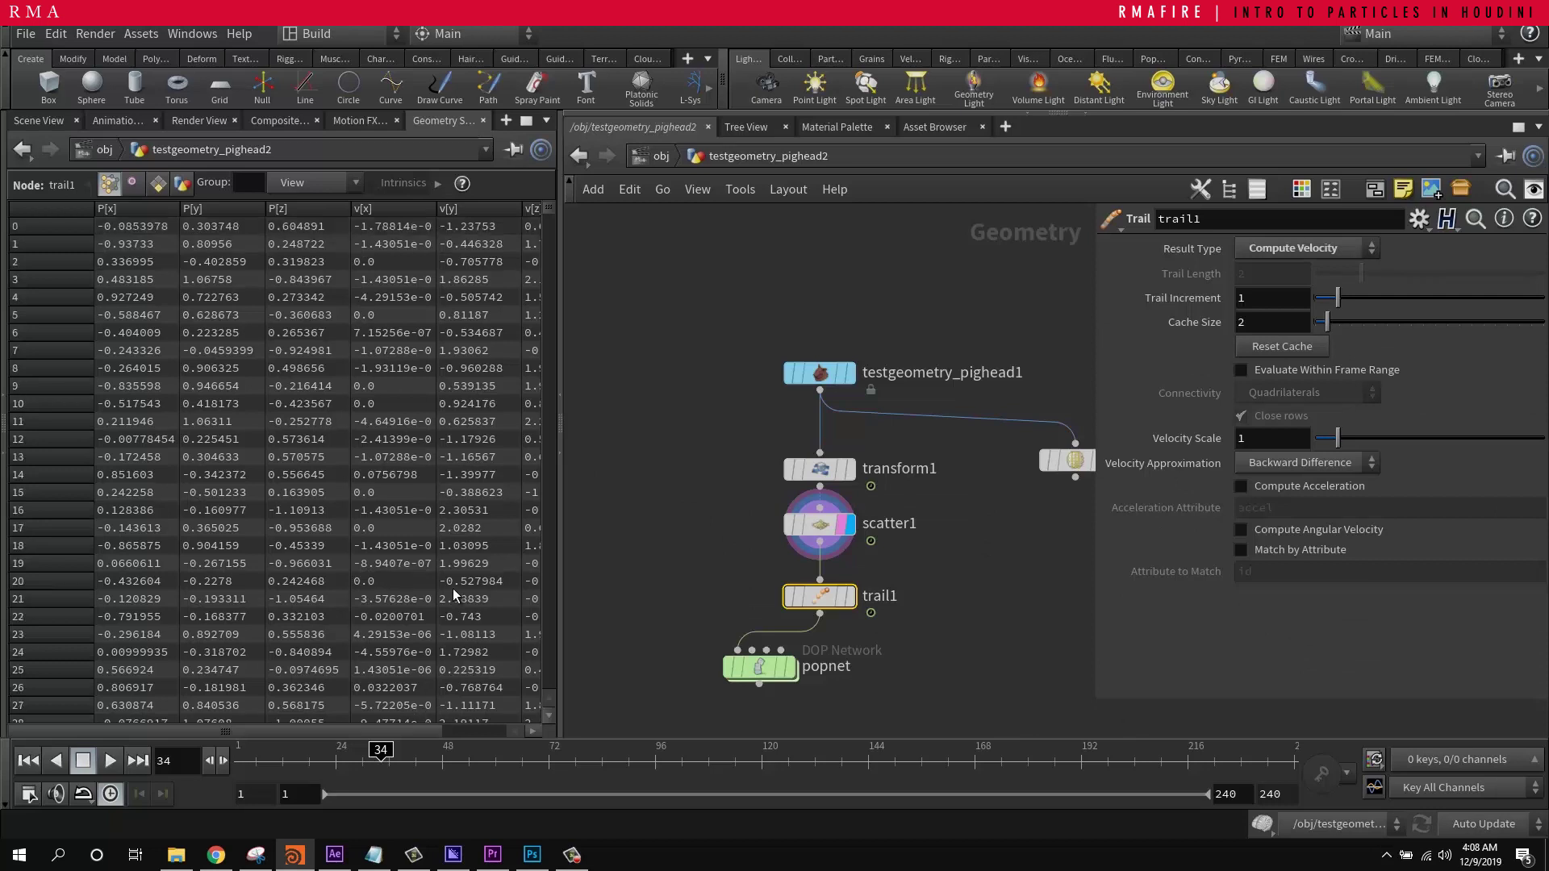
Step: Display popnet's result in the viewport, rewind to frame 1, enter the network, and play the simulation with the inherited velocity
{"action": "left_click", "coordinate": [816, 679]}
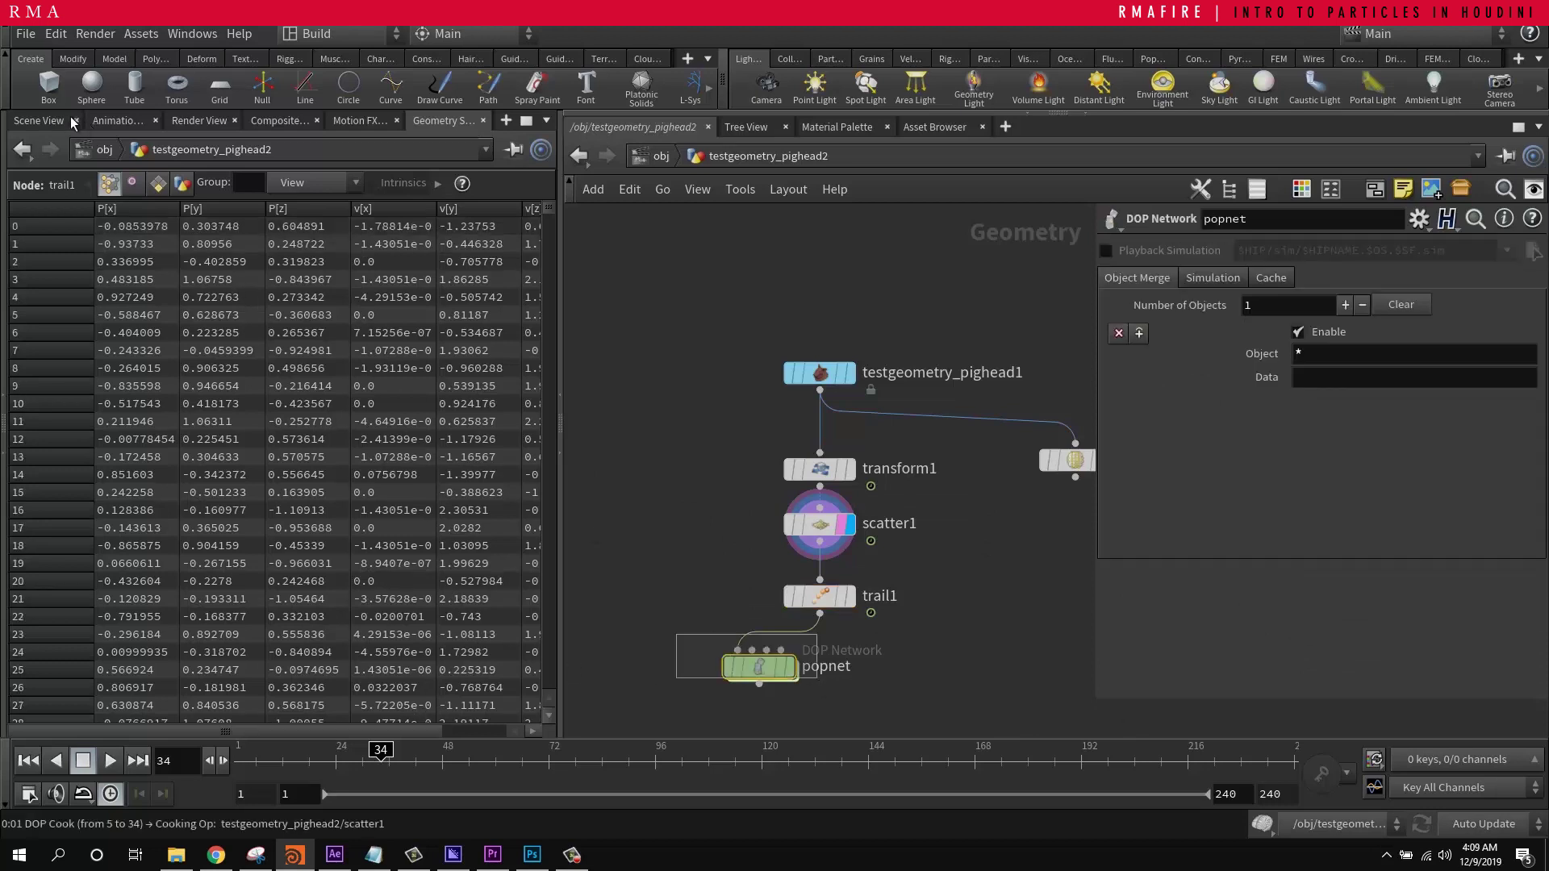
{"action": "left_click", "coordinate": [794, 668]}
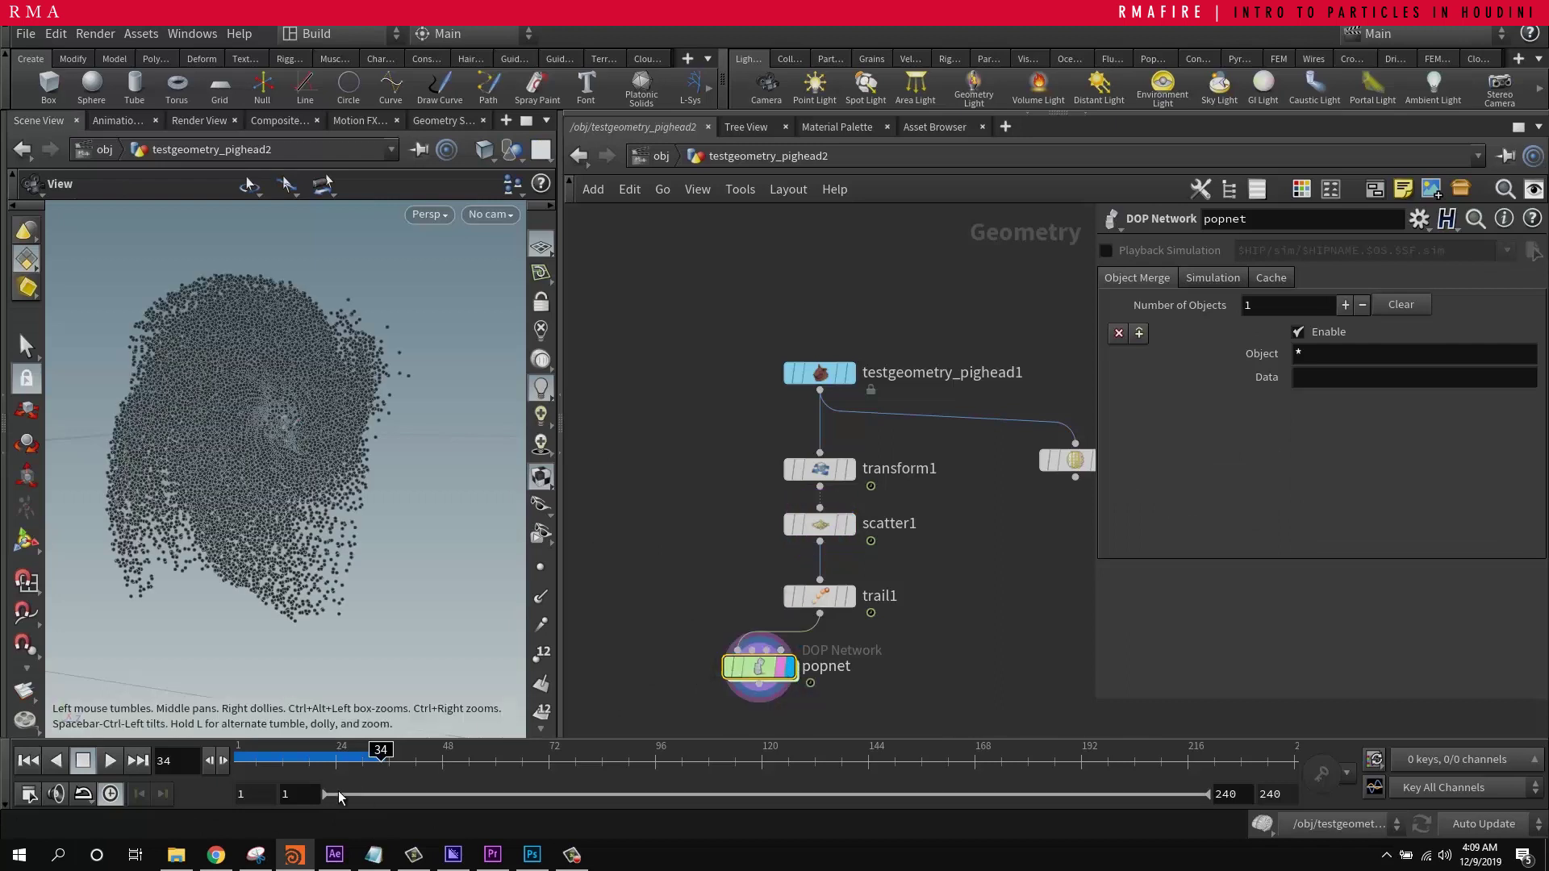
{"action": "left_click", "coordinate": [32, 761]}
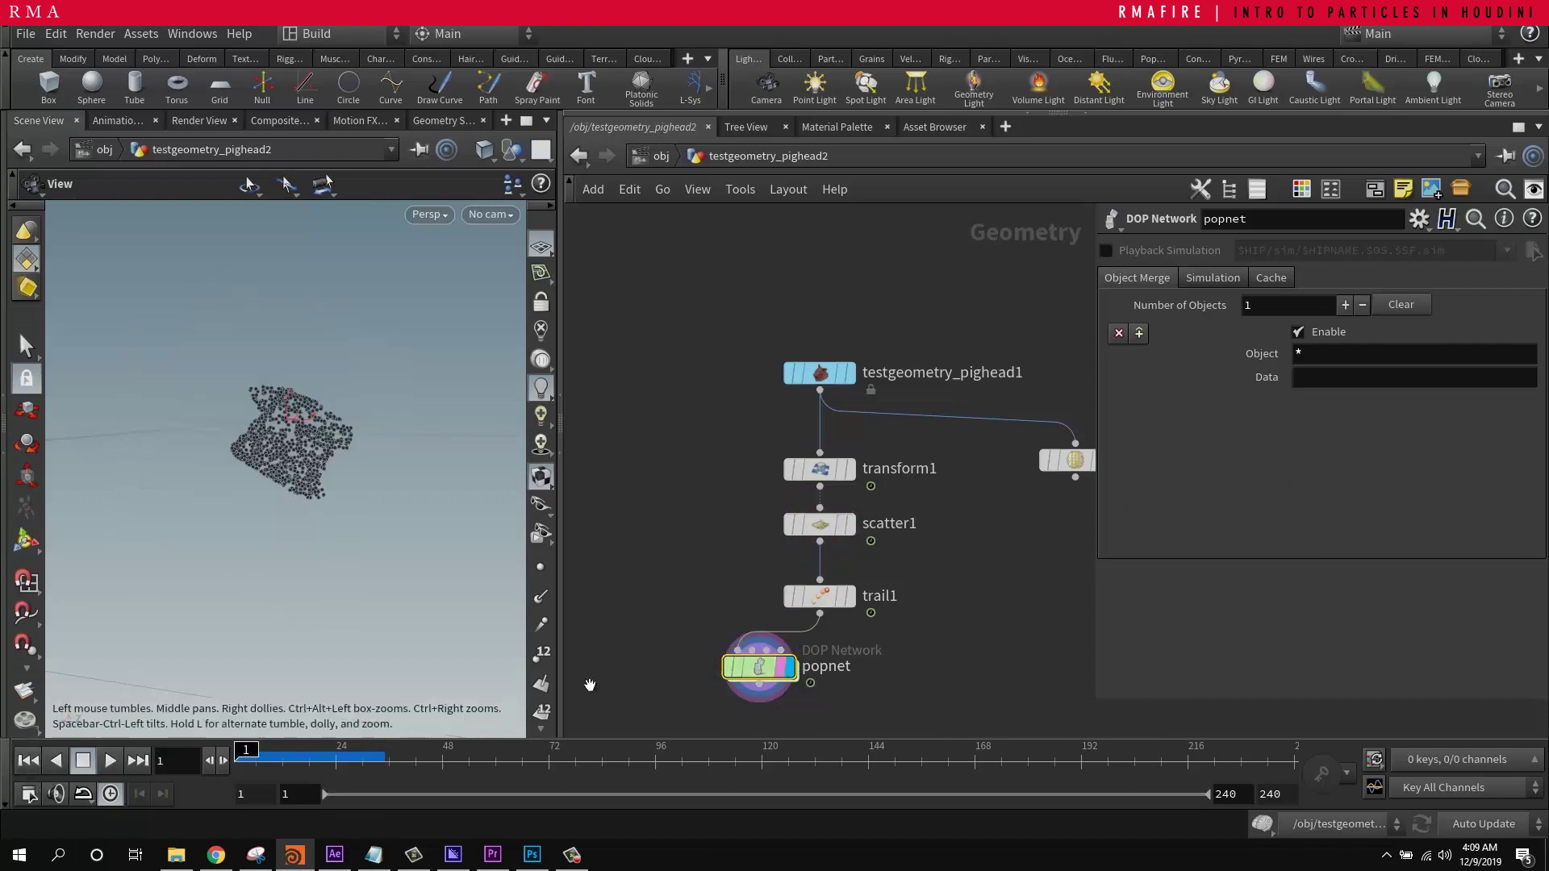
{"action": "double_click", "coordinate": [759, 668]}
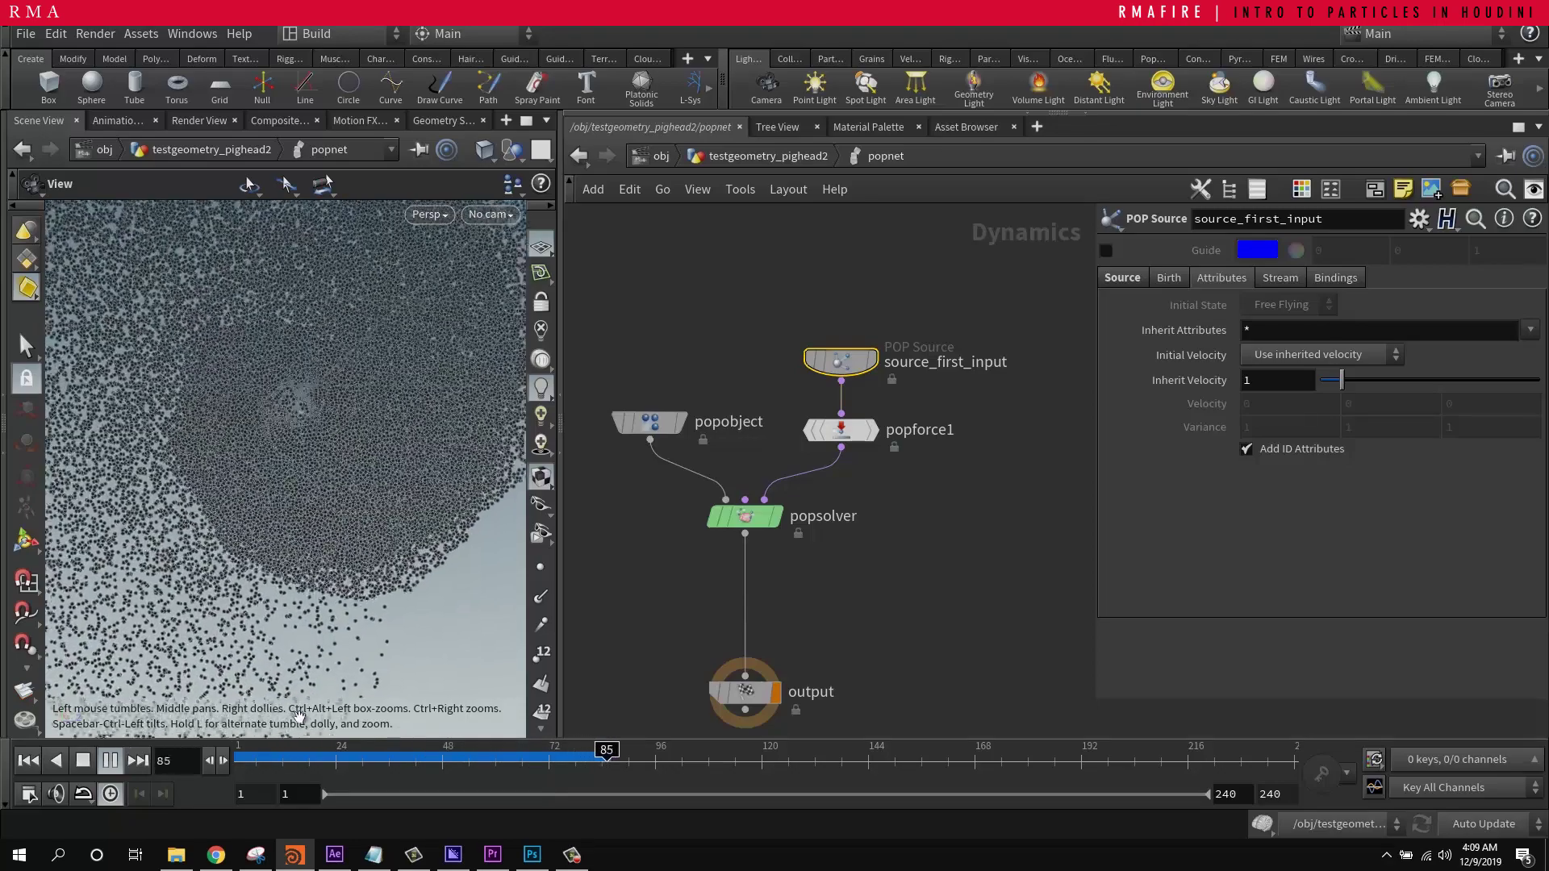
{"action": "left_click", "coordinate": [111, 760]}
Step: Detach popforce1 from the chain between the POP source and popsolver, and play the simulation without it
{"action": "left_click_drag", "start_coordinate": [841, 430], "coordinate": [962, 461]}
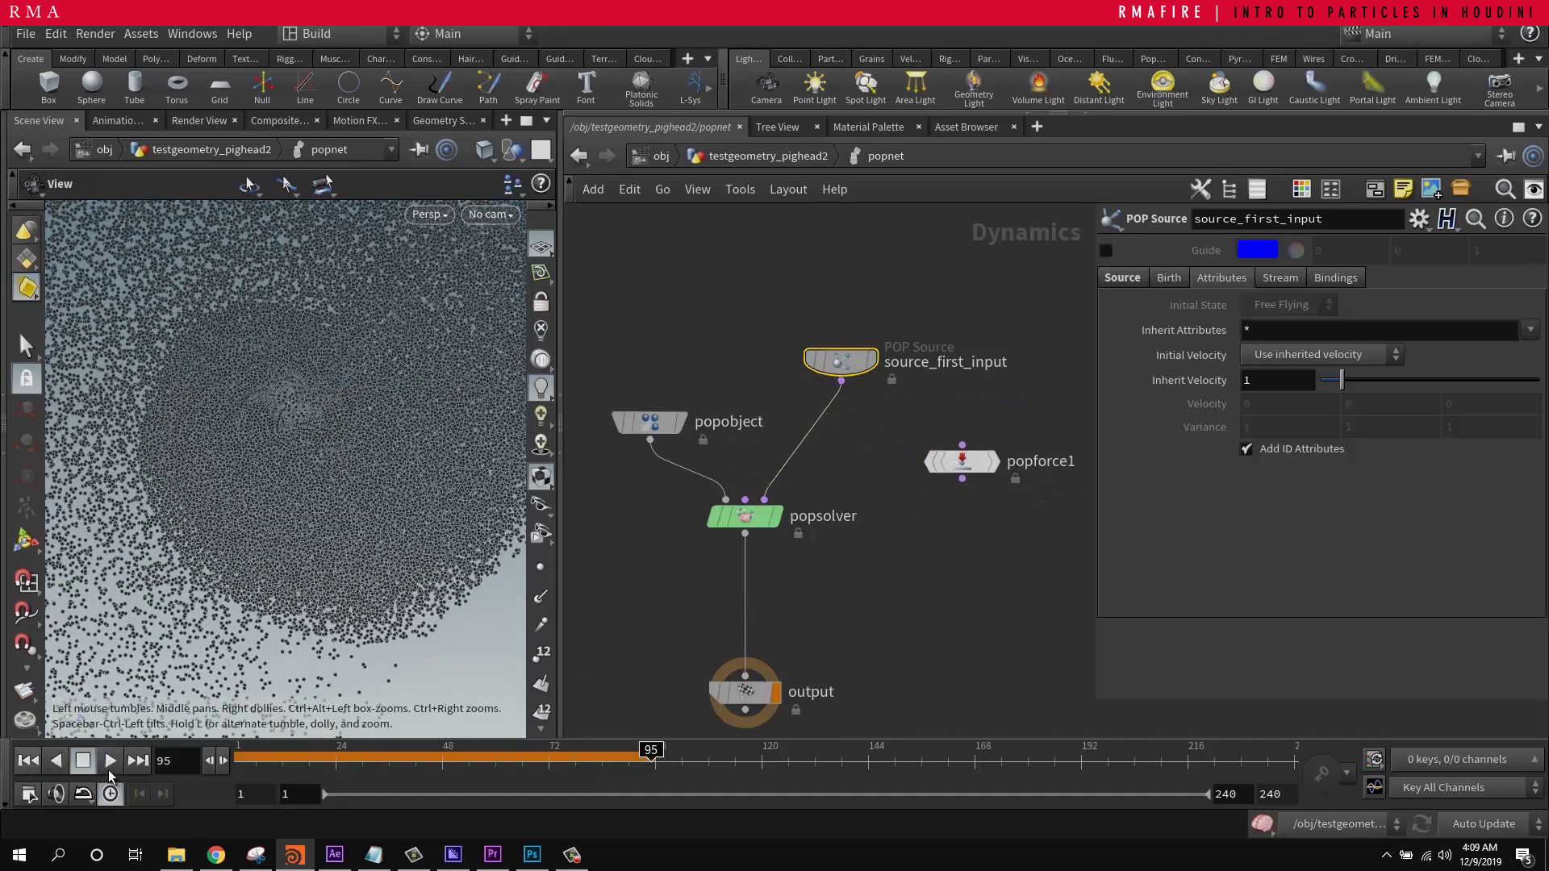
{"action": "left_click", "coordinate": [110, 761]}
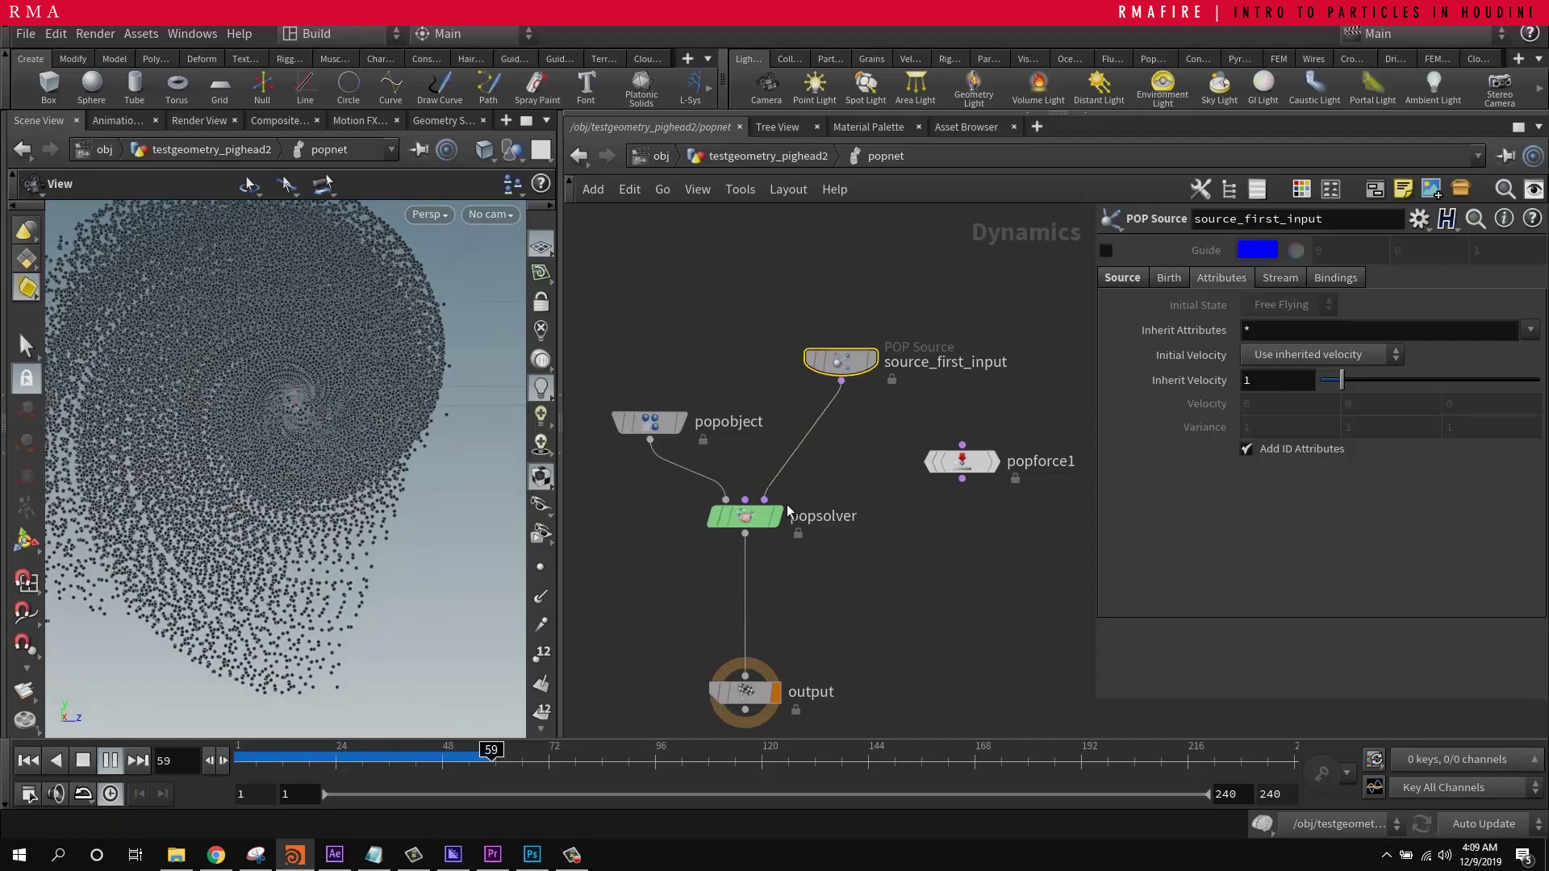
{"action": "left_click", "coordinate": [111, 761]}
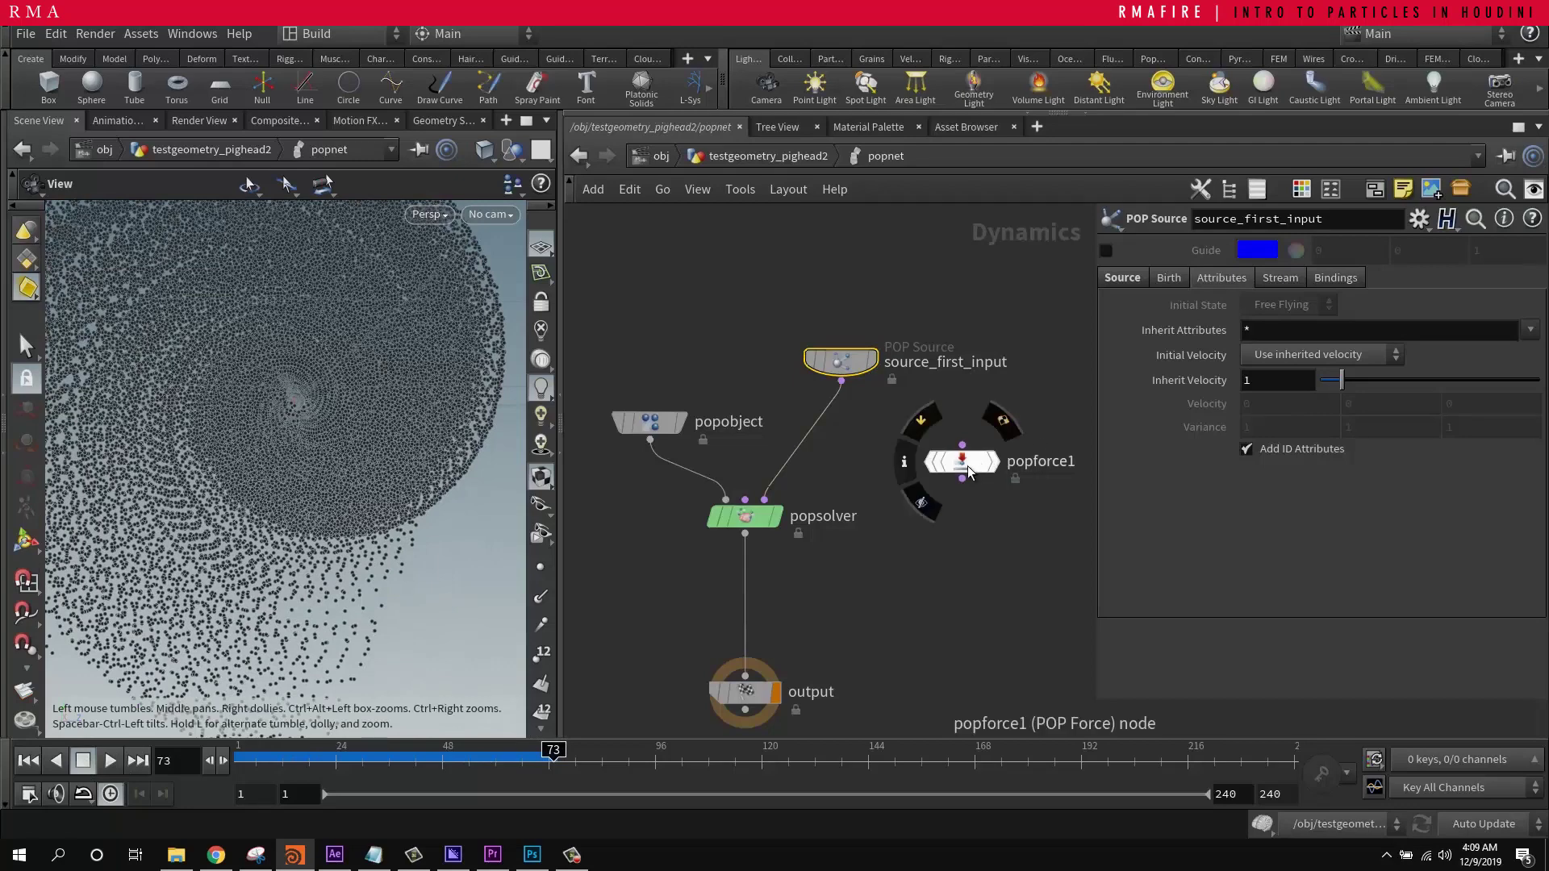
Step: Reinsert popforce1 between source_first_input and popsolver with a noise amplitude of 1, and play the simulation briefly
{"action": "left_click_drag", "start_coordinate": [967, 472], "coordinate": [847, 432]}
{"action": "key", "text": "ctrl+Up"}
{"action": "left_click_drag", "start_coordinate": [961, 460], "coordinate": [804, 405]}
{"action": "left_click", "coordinate": [140, 752]}
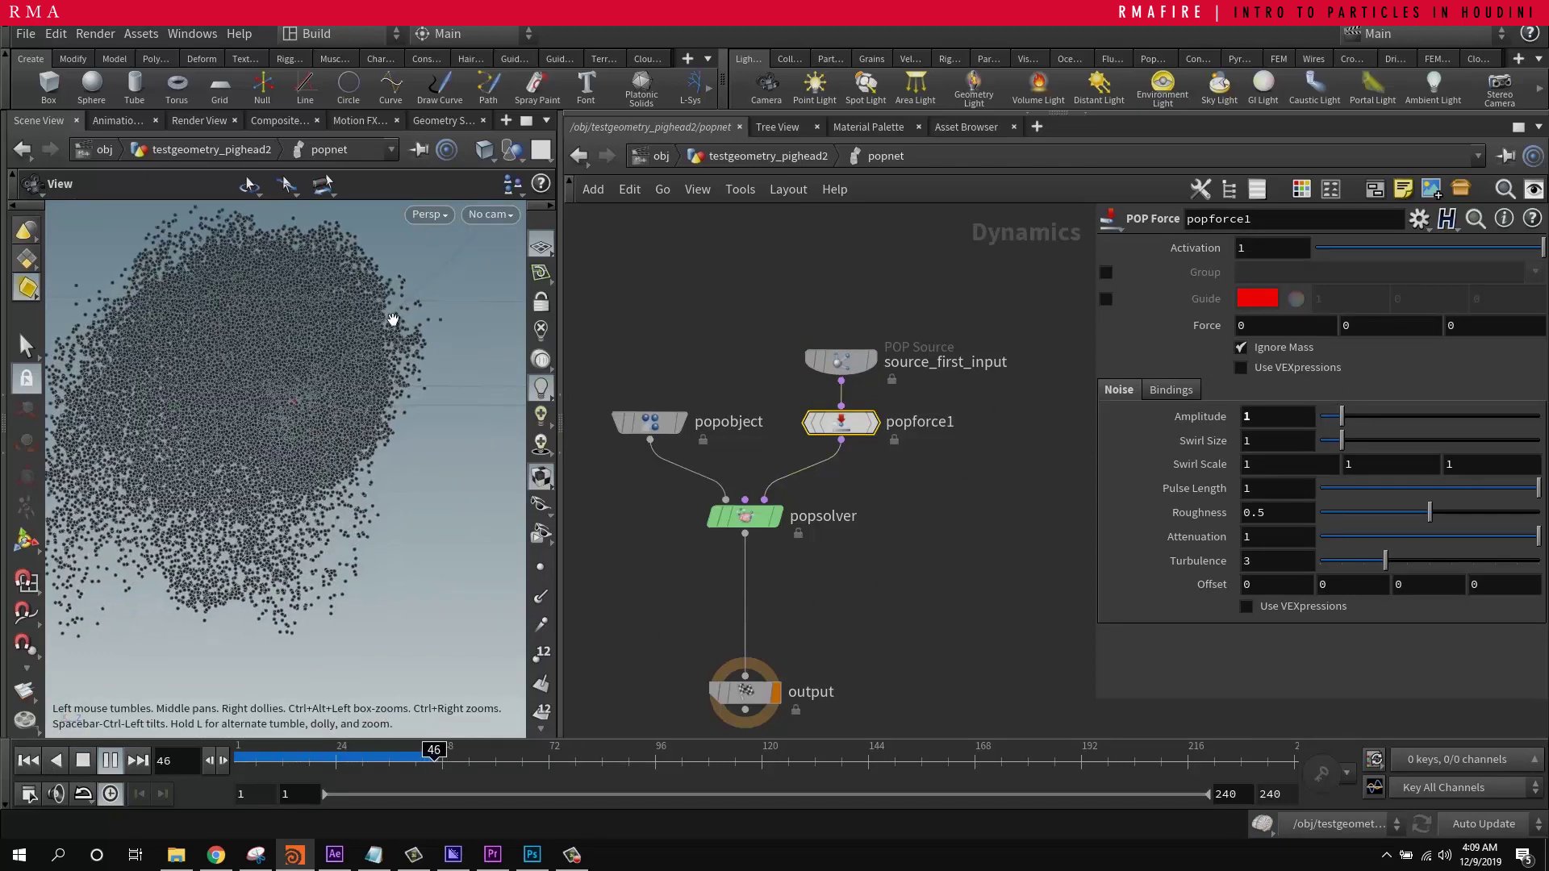
{"action": "left_click", "coordinate": [83, 760]}
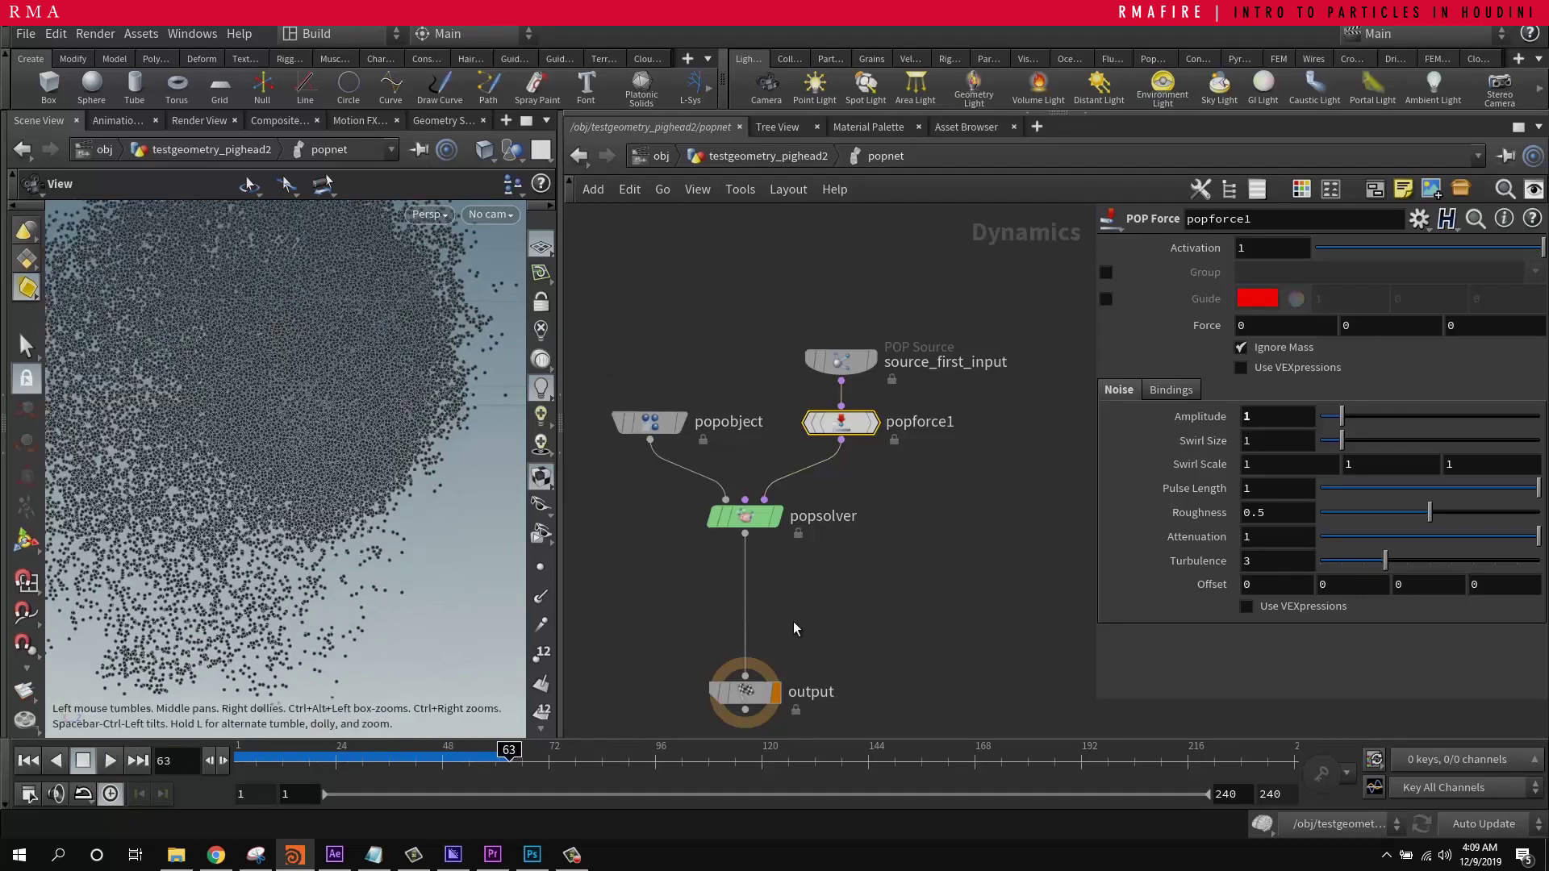
Step: Add a POP Drag node between popforce1 and popsolver
{"action": "key", "text": "Tab"}
{"action": "type", "text": "POPD"}
{"action": "key", "text": "Return"}
{"action": "left_click", "coordinate": [820, 499]}
{"action": "left_click_drag", "start_coordinate": [821, 499], "coordinate": [856, 493]}
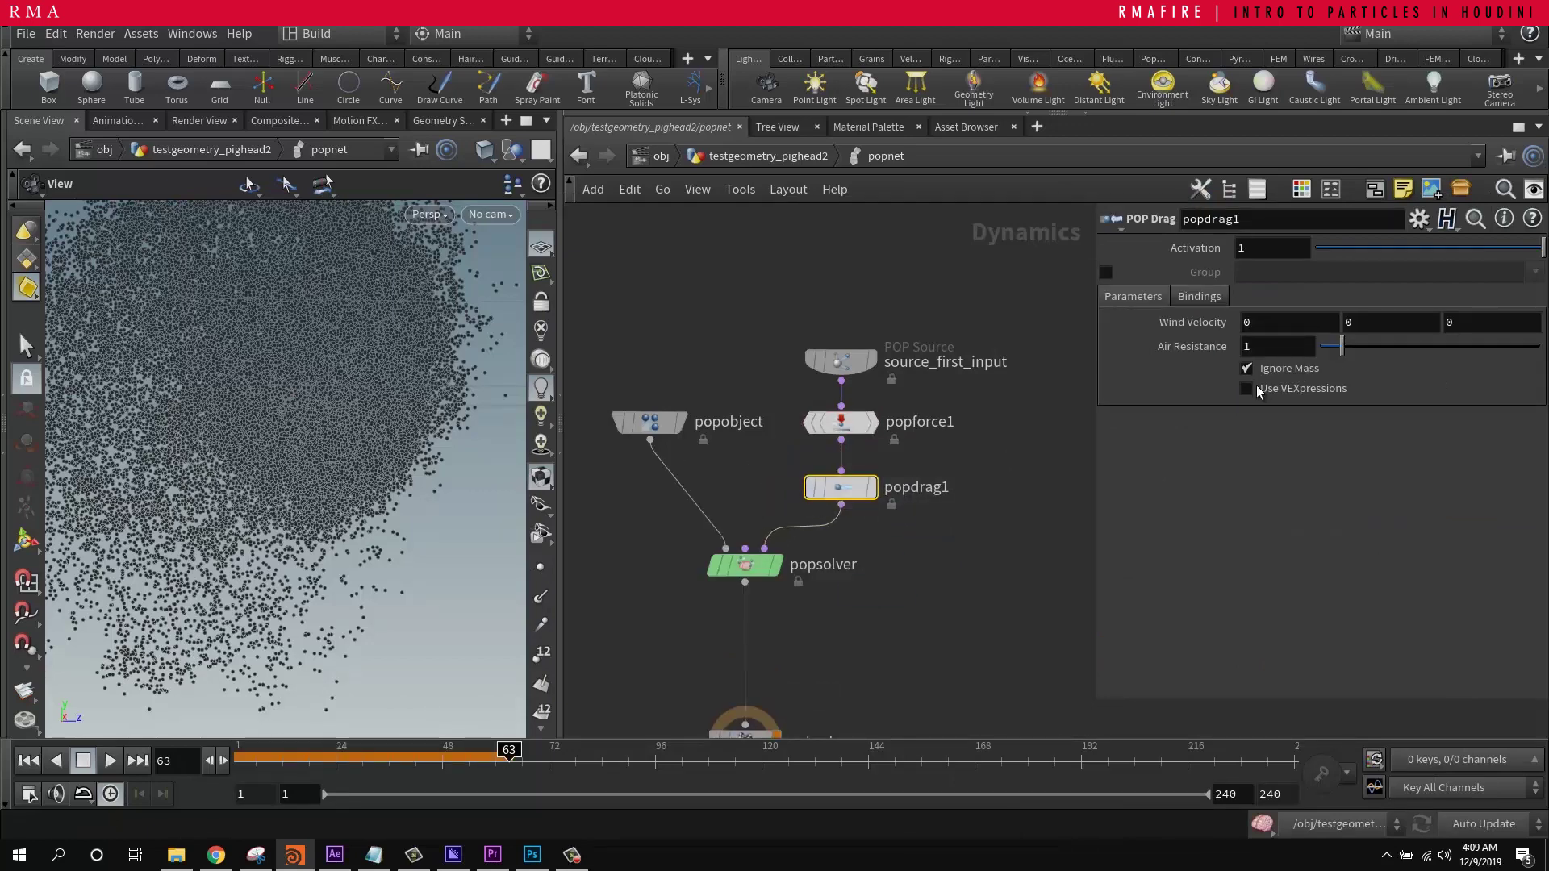
Step: Review the POP source's birth and emission settings, and set scatter1's Force Total Count to 157 in the geometry network
{"action": "left_click", "coordinate": [839, 360]}
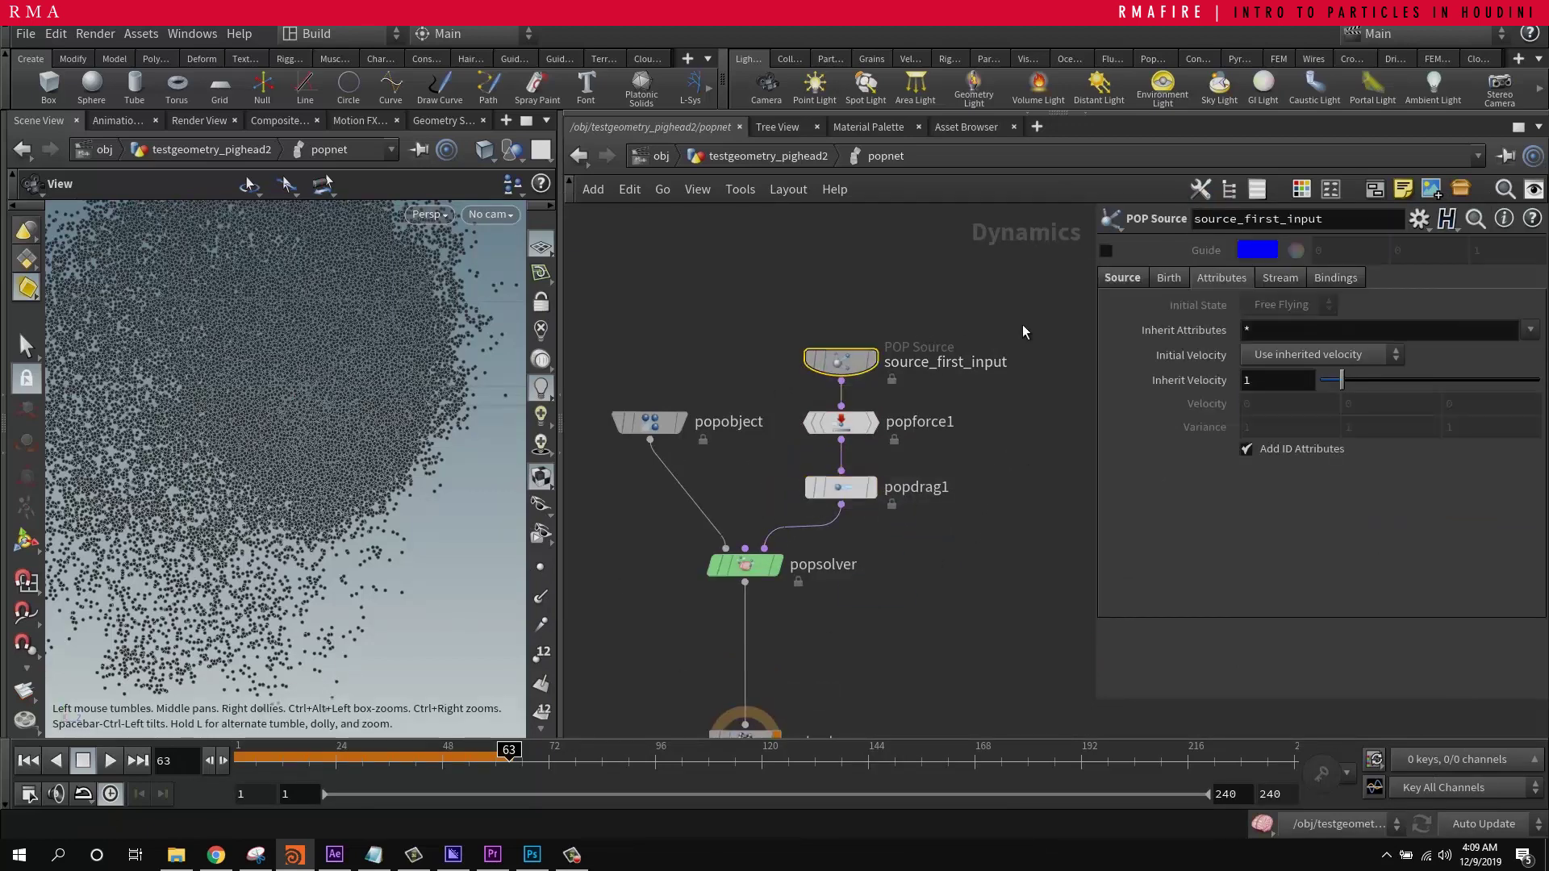
{"action": "left_click", "coordinate": [1169, 279]}
{"action": "left_click", "coordinate": [1124, 278]}
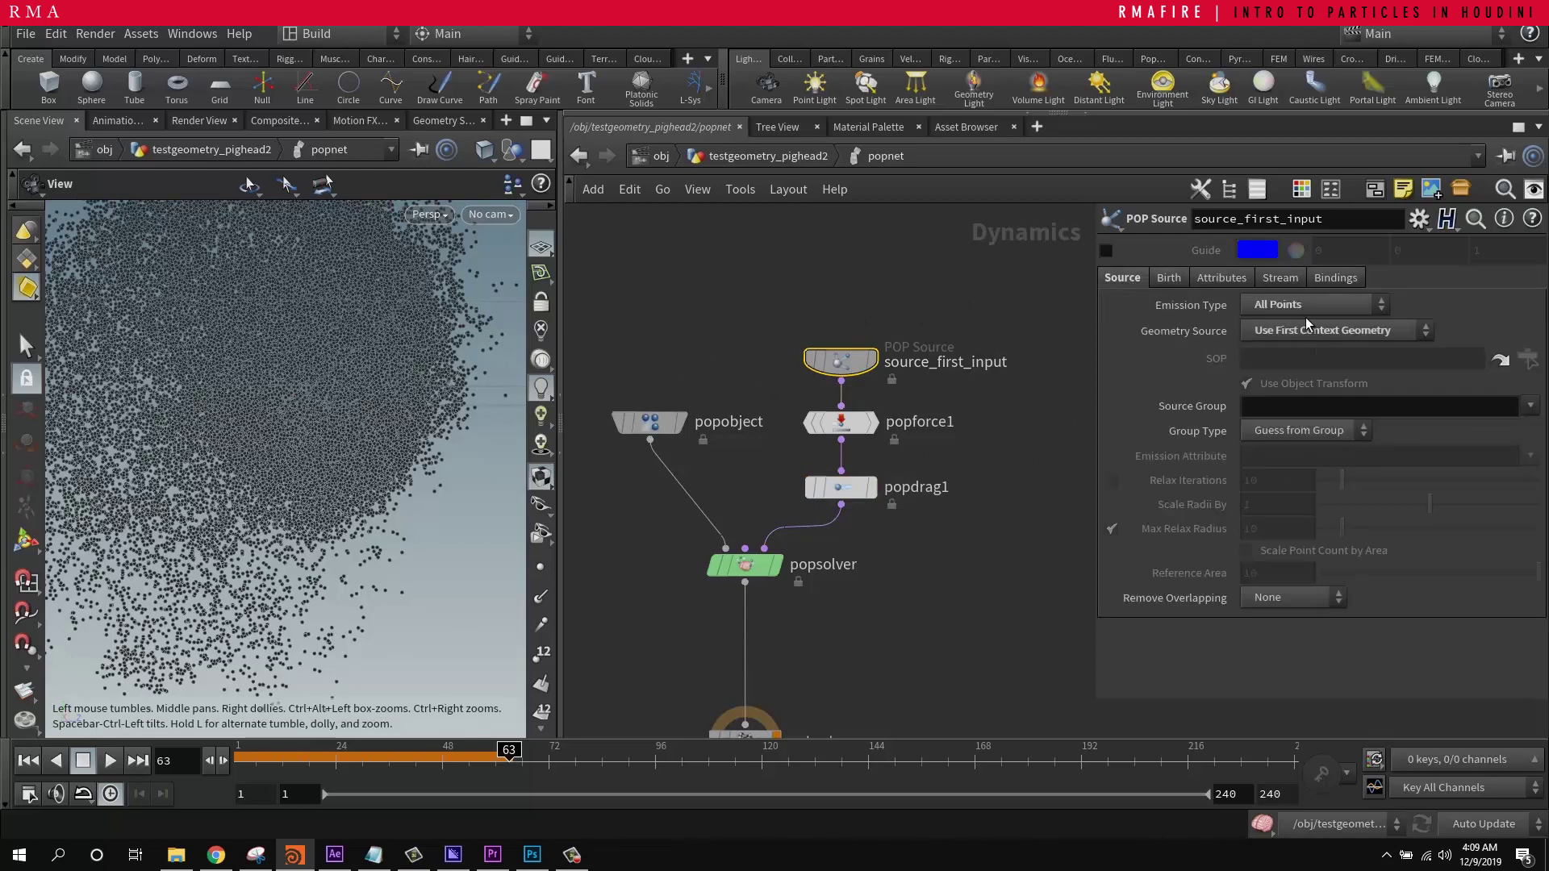
{"action": "left_click", "coordinate": [794, 162]}
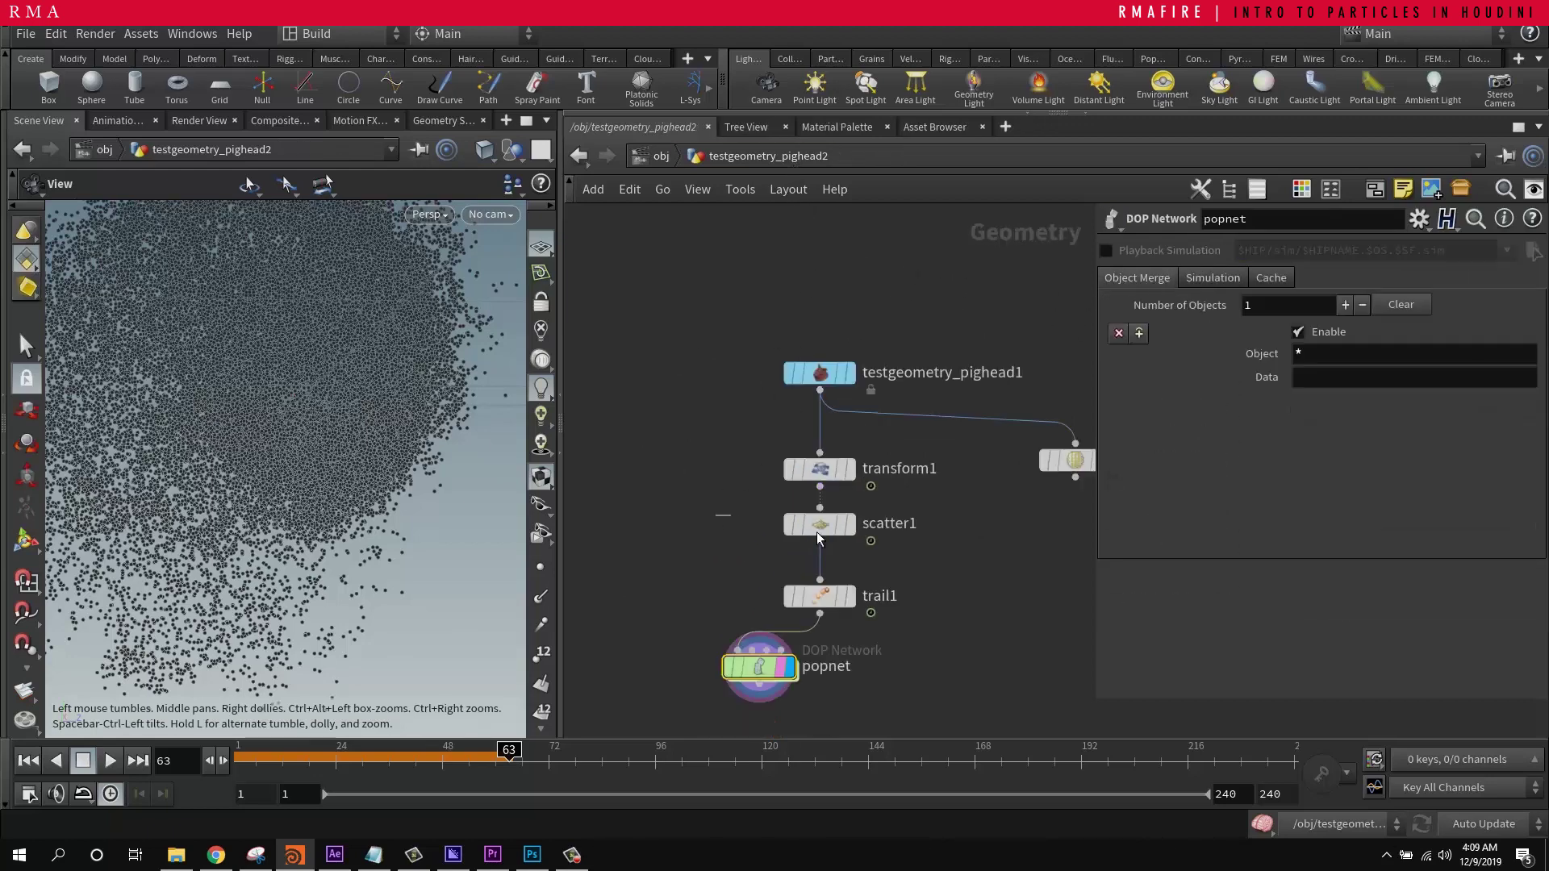
{"action": "left_click_drag", "start_coordinate": [879, 540], "coordinate": [887, 541]}
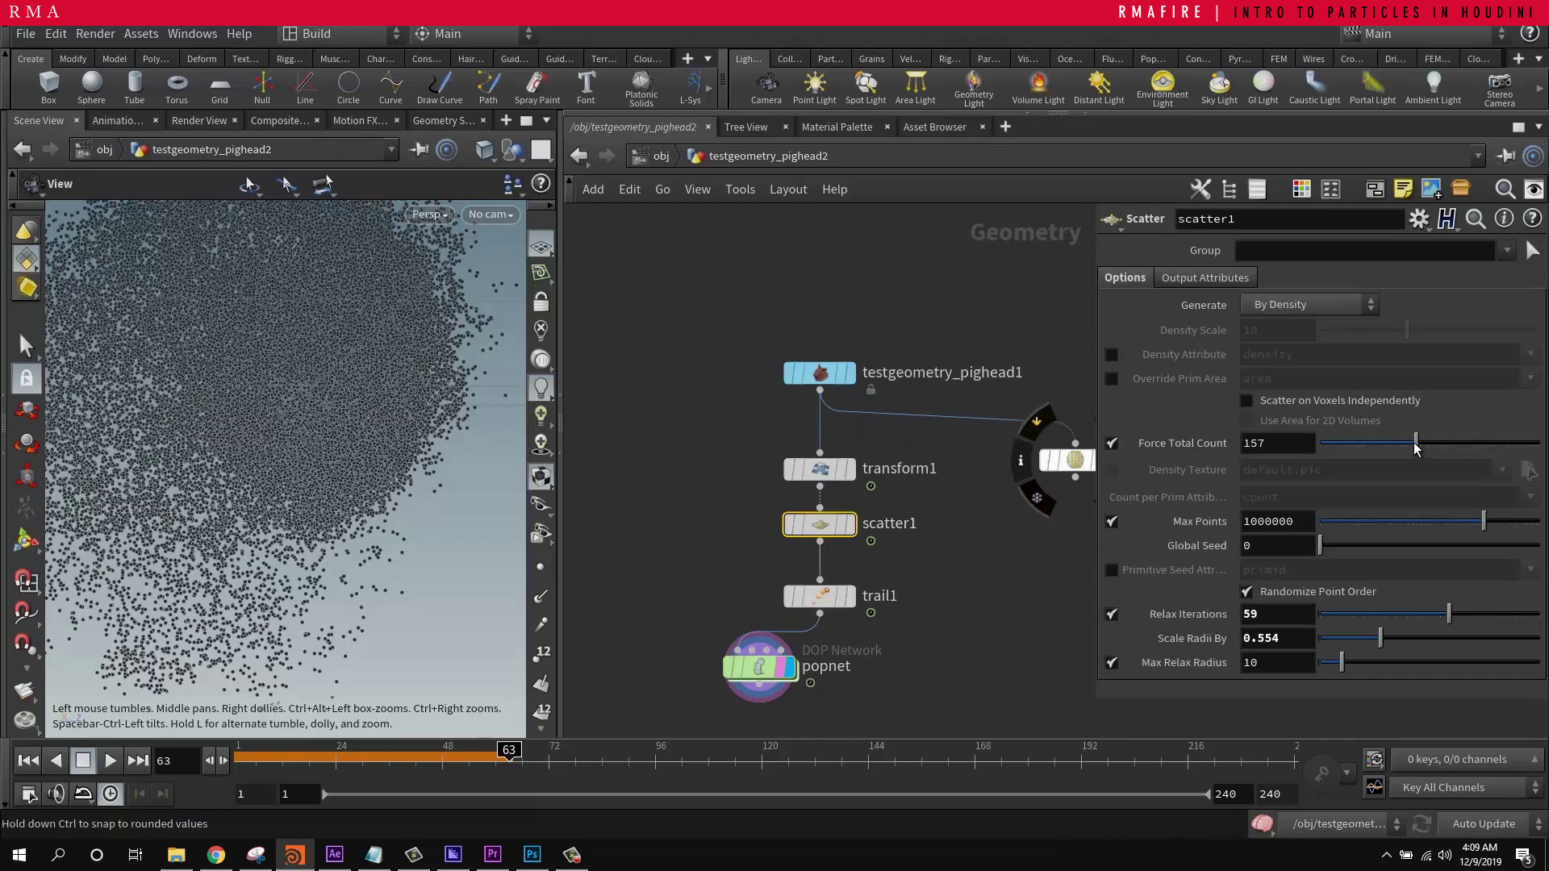
Step: Enter popnet, play the simulation from the first frame to examine the drag's effect, and rewind
{"action": "double_click", "coordinate": [759, 666]}
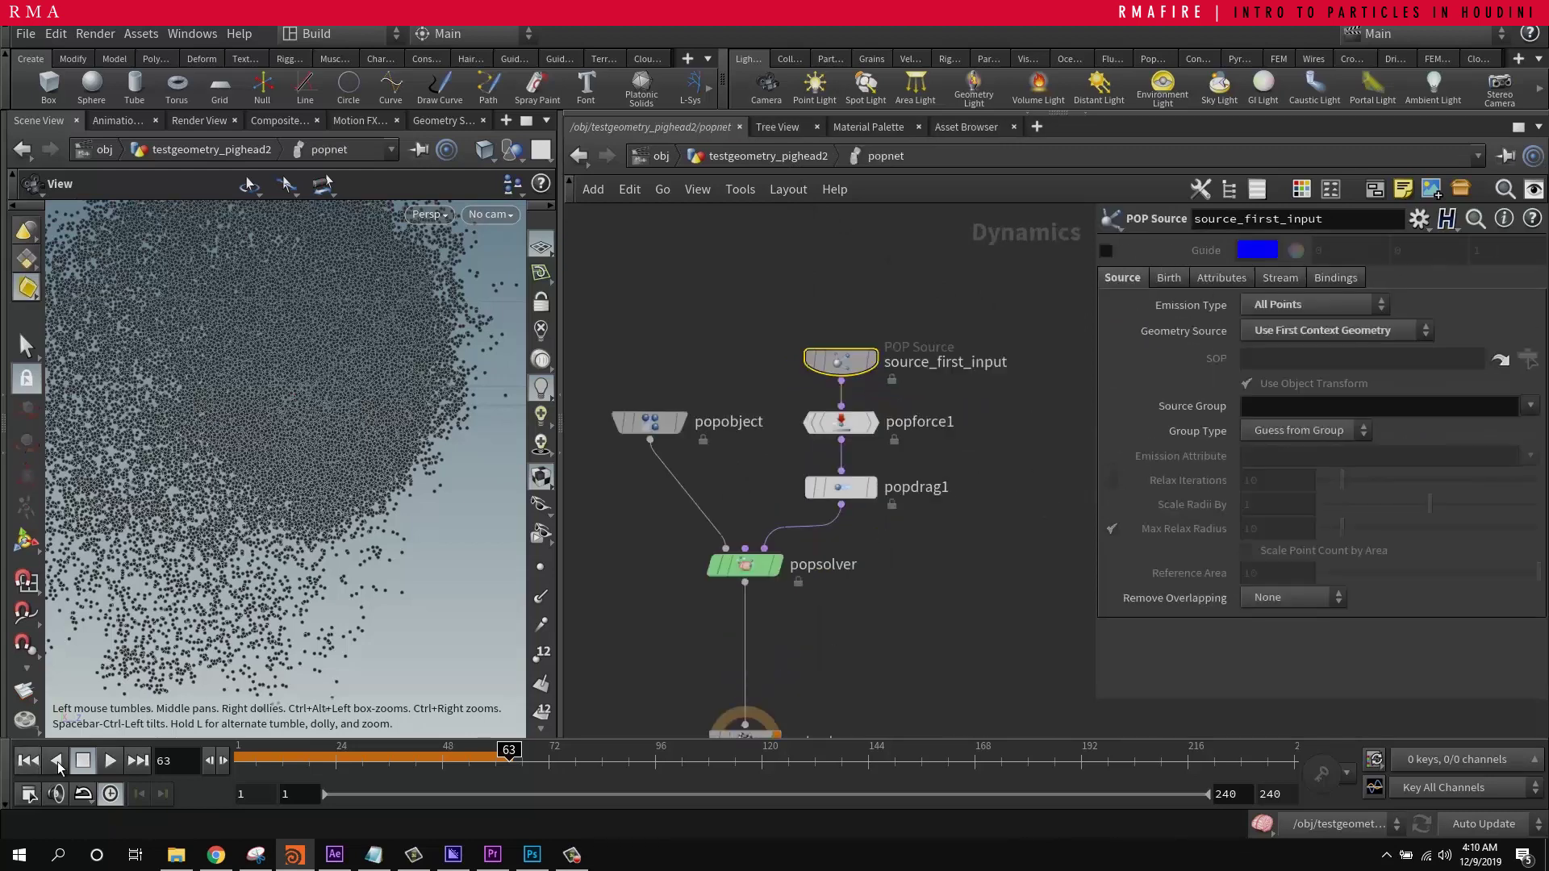
{"action": "left_click", "coordinate": [29, 762]}
{"action": "left_click", "coordinate": [113, 763]}
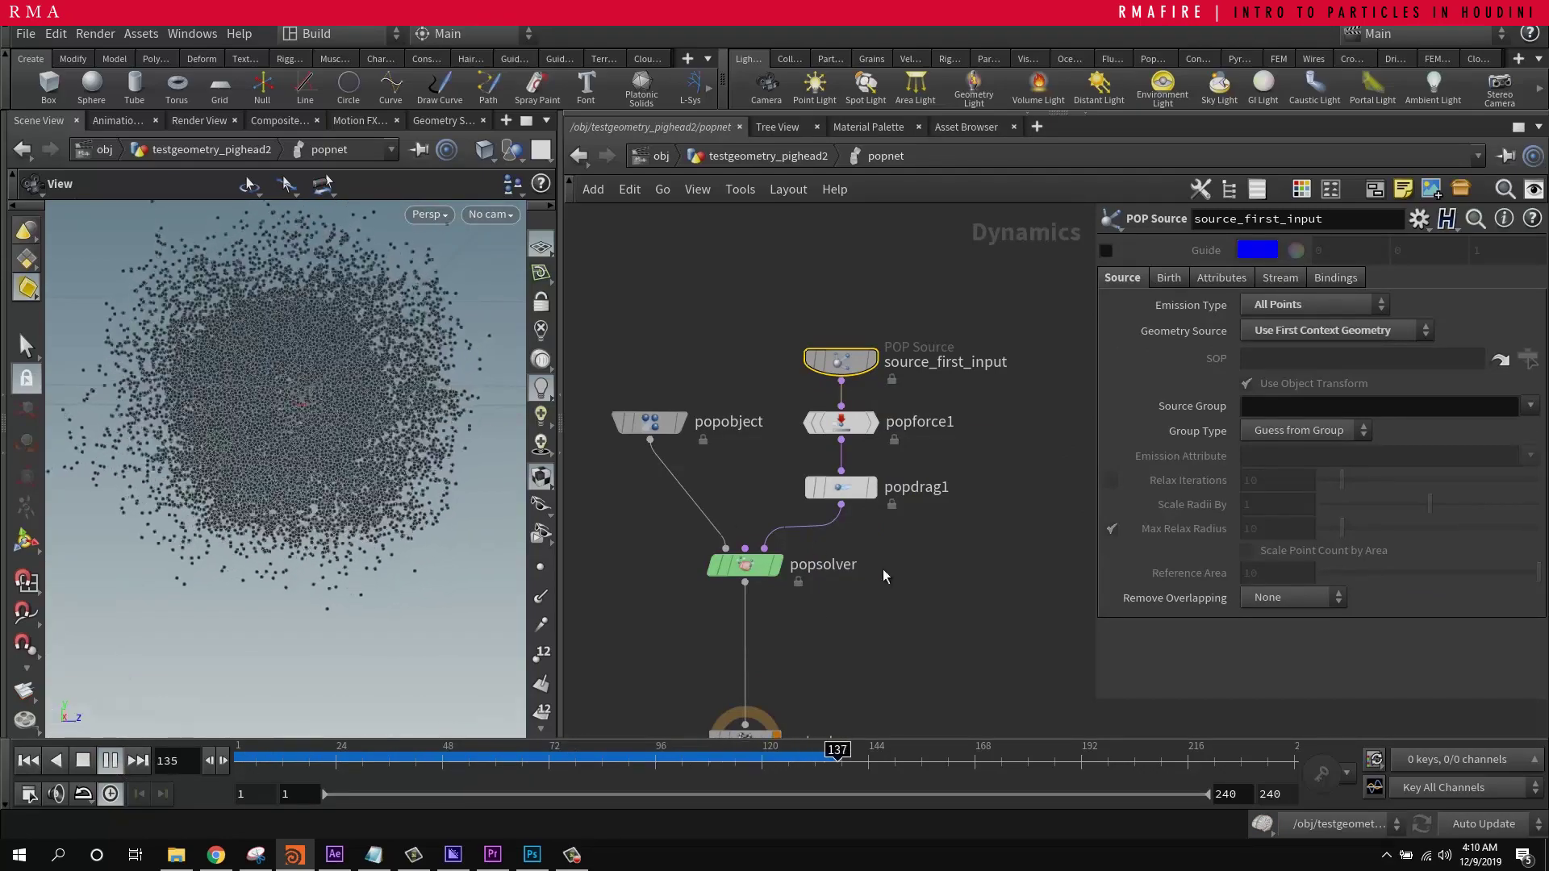
{"action": "middle_click_drag", "start_coordinate": [896, 579], "coordinate": [913, 400]}
{"action": "left_click", "coordinate": [85, 759]}
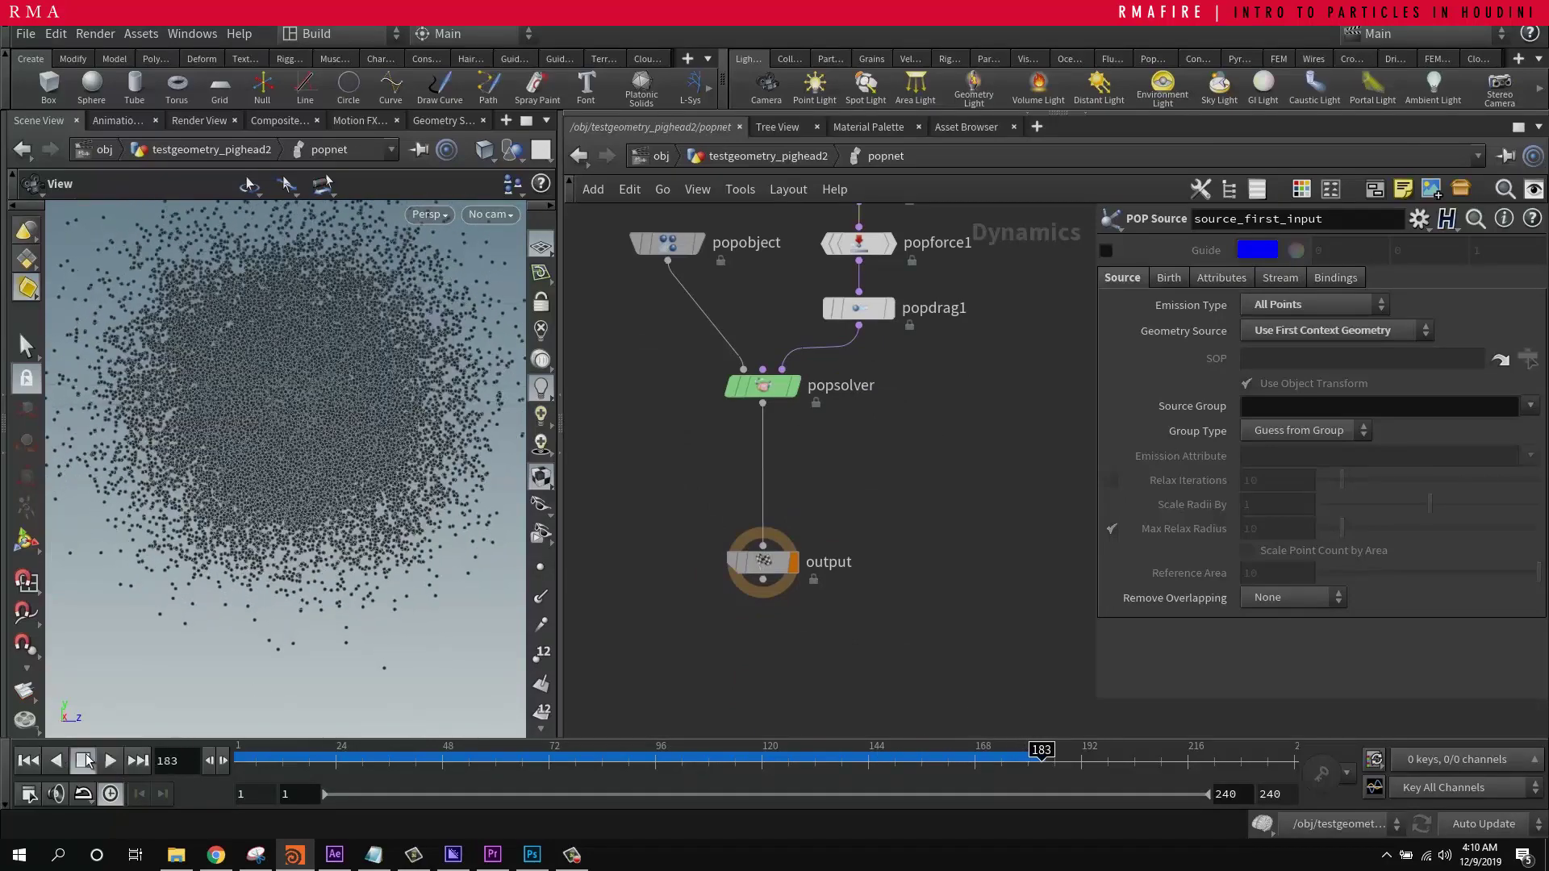
{"action": "left_click", "coordinate": [29, 760]}
Step: Return to the testgeometry_pighead2 network and align popnet directly below trail1
{"action": "middle_click_drag", "start_coordinate": [894, 479], "coordinate": [845, 525]}
{"action": "left_click", "coordinate": [774, 162]}
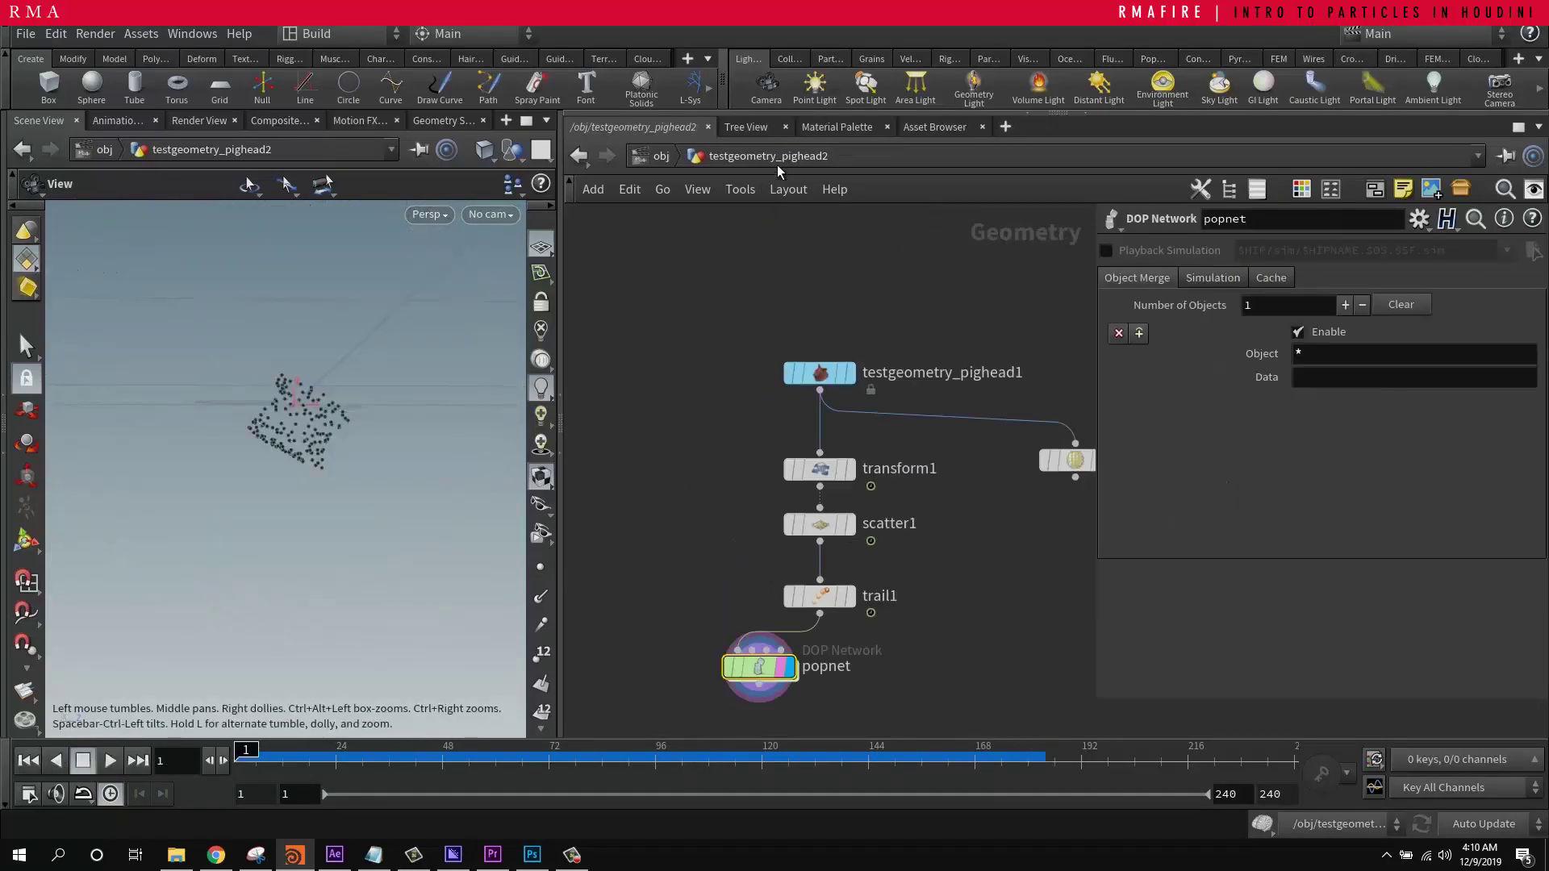
{"action": "left_click_drag", "start_coordinate": [742, 502], "coordinate": [808, 499]}
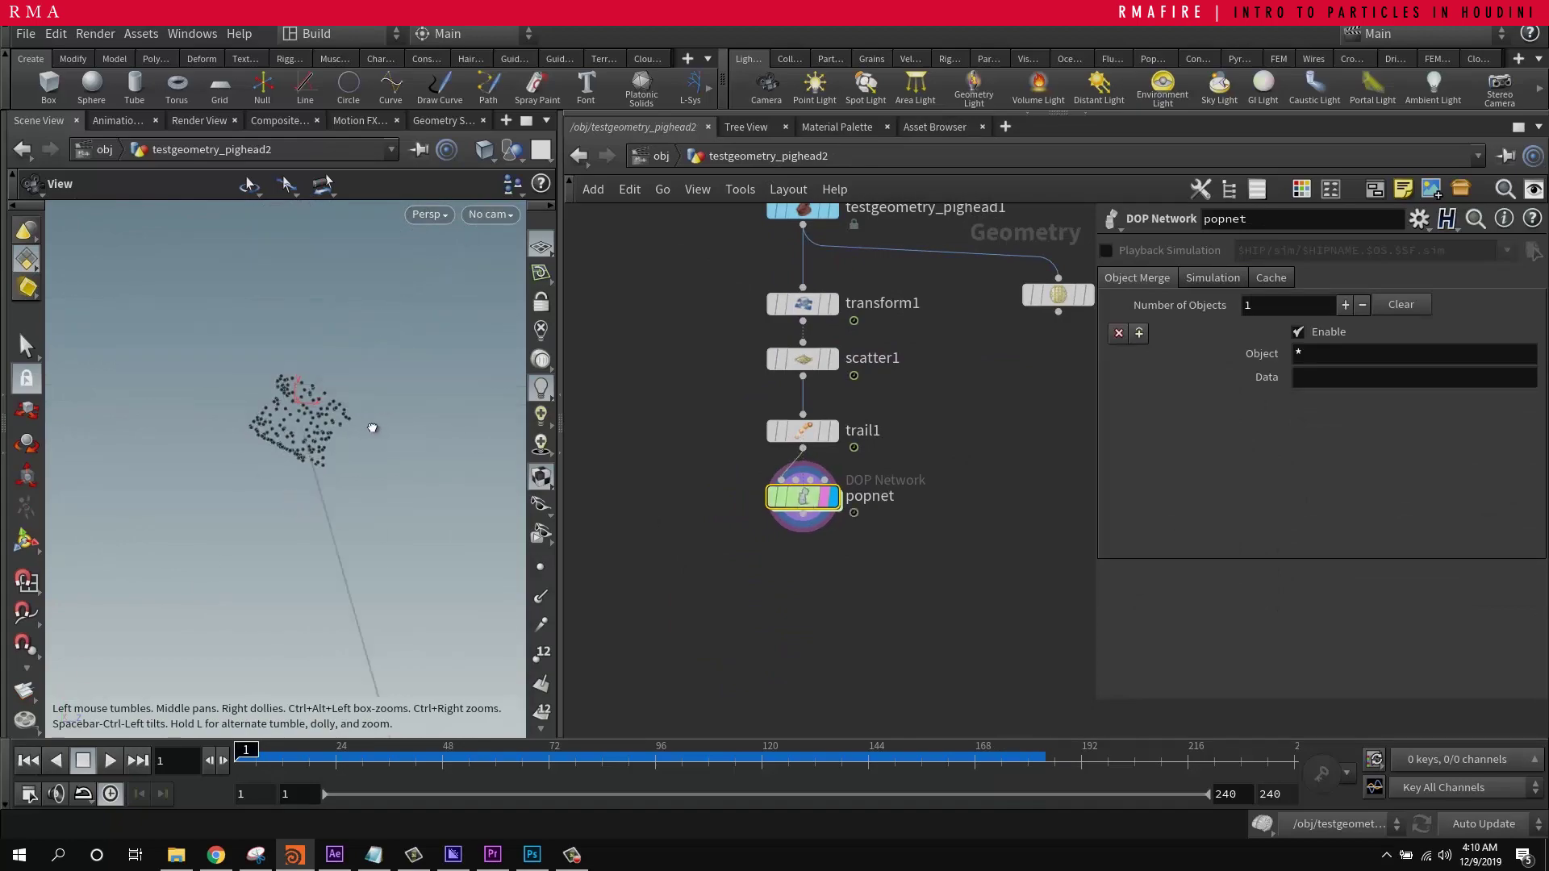
Step: Scrub the particle simulation forward, play it in reverse with scatter1 selected, and rewind to frame 1
{"action": "right_click_drag", "start_coordinate": [371, 428], "coordinate": [539, 359]}
{"action": "left_click_drag", "start_coordinate": [516, 363], "coordinate": [365, 408]}
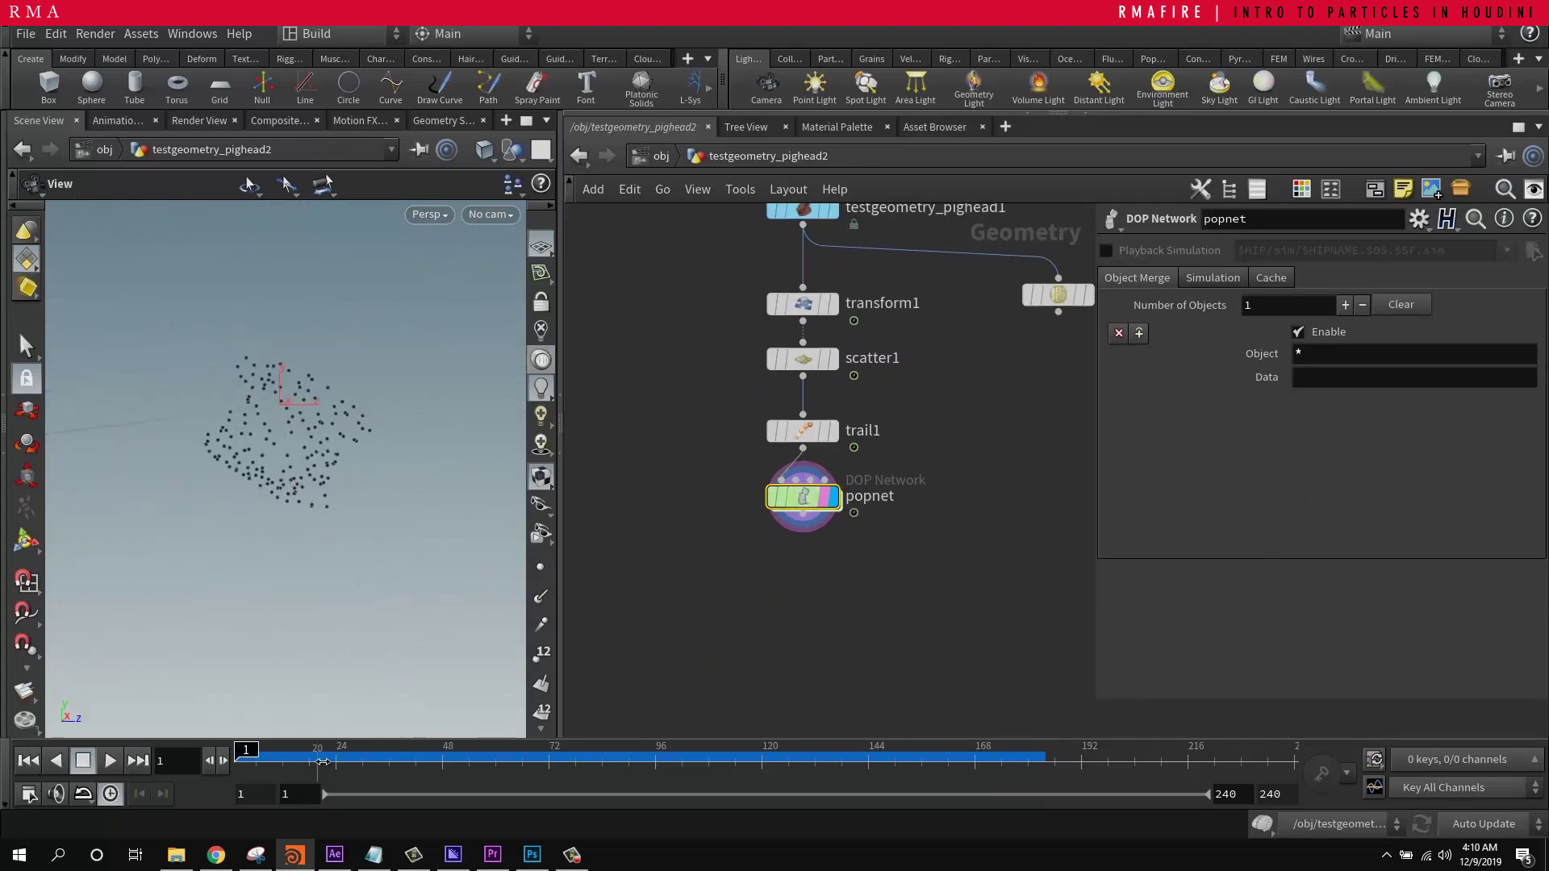
{"action": "left_click_drag", "start_coordinate": [242, 762], "coordinate": [514, 766]}
{"action": "left_click", "coordinate": [803, 359]}
{"action": "left_click", "coordinate": [55, 761]}
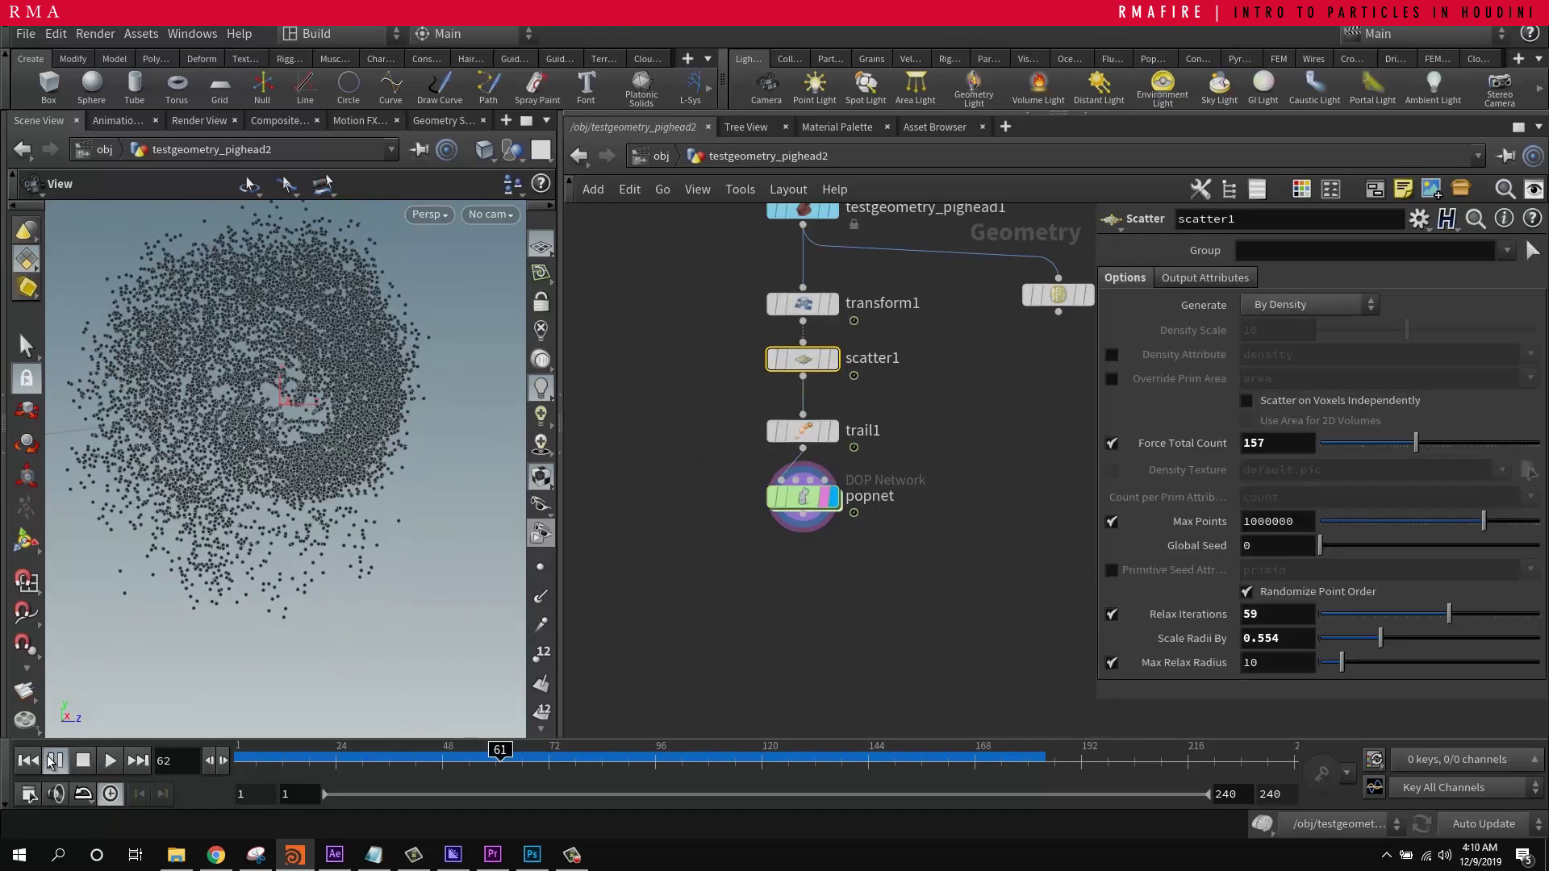
{"action": "left_click", "coordinate": [84, 760]}
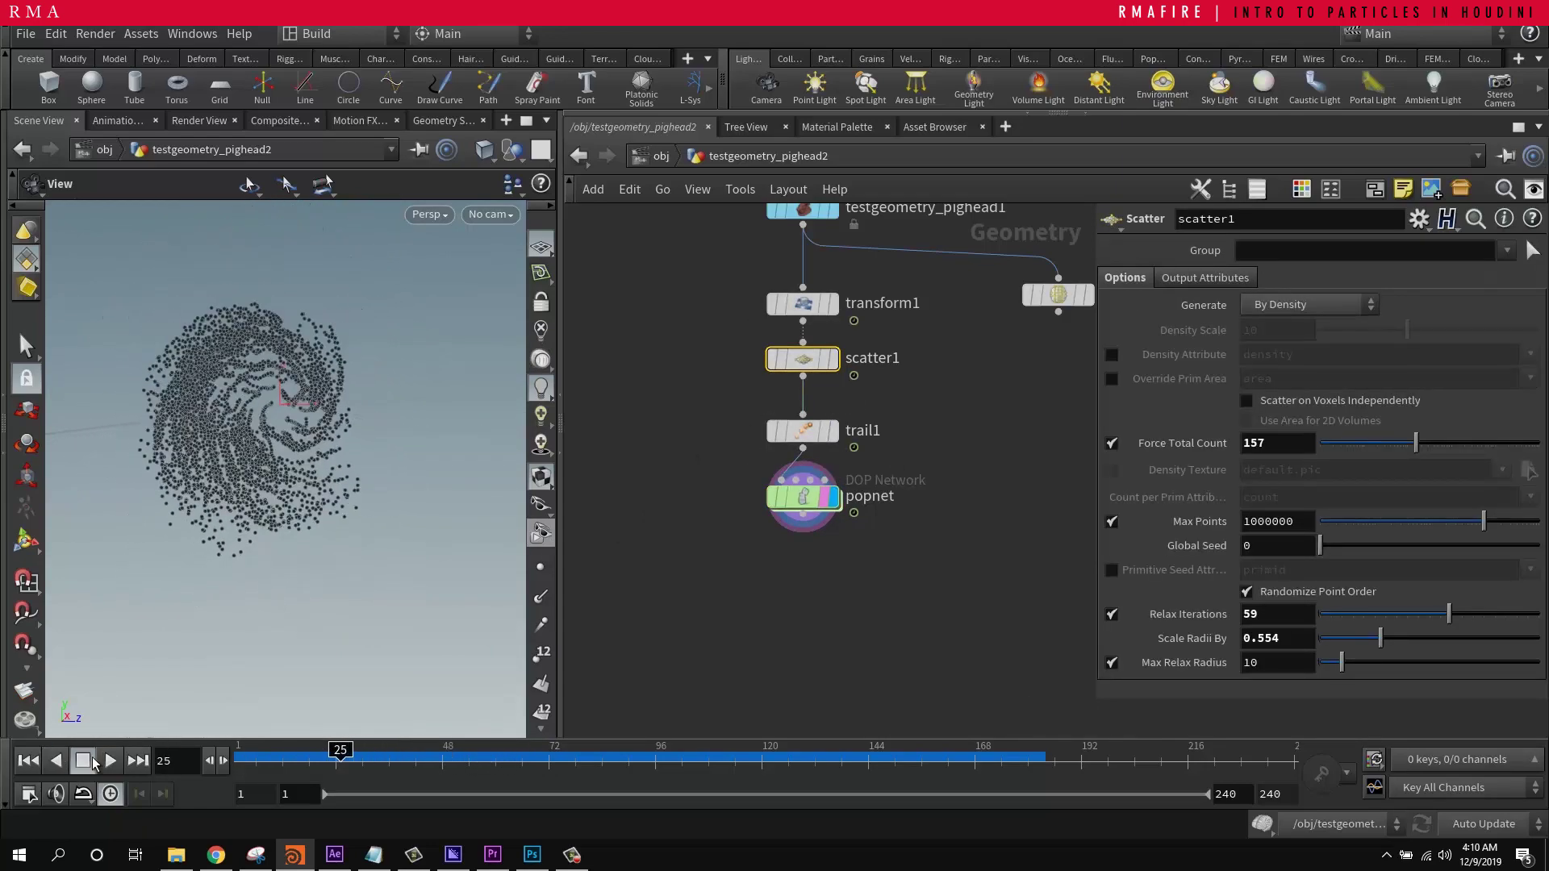
{"action": "left_click", "coordinate": [28, 761]}
Step: Set scatter1's Force Total Count to 2942, play the denser simulation, and rewind to frame 1
{"action": "mouse_move", "coordinate": [1468, 452]}
{"action": "left_mouse_down"}
{"action": "mouse_move", "coordinate": [1490, 452]}
{"action": "mouse_move", "coordinate": [1467, 449]}
{"action": "left_mouse_up"}
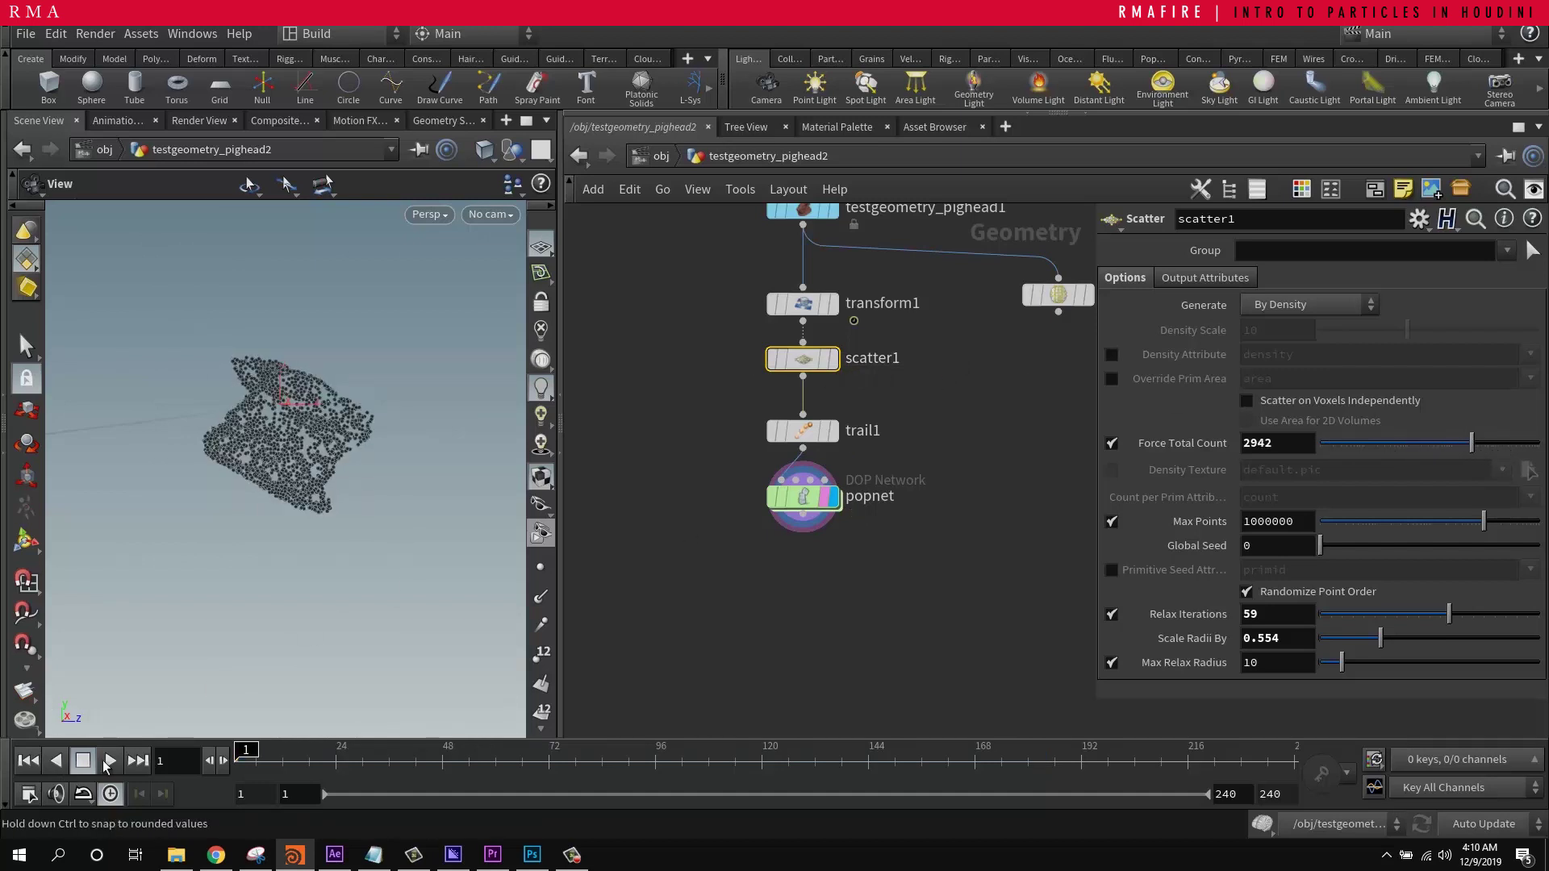
{"action": "left_click", "coordinate": [108, 761]}
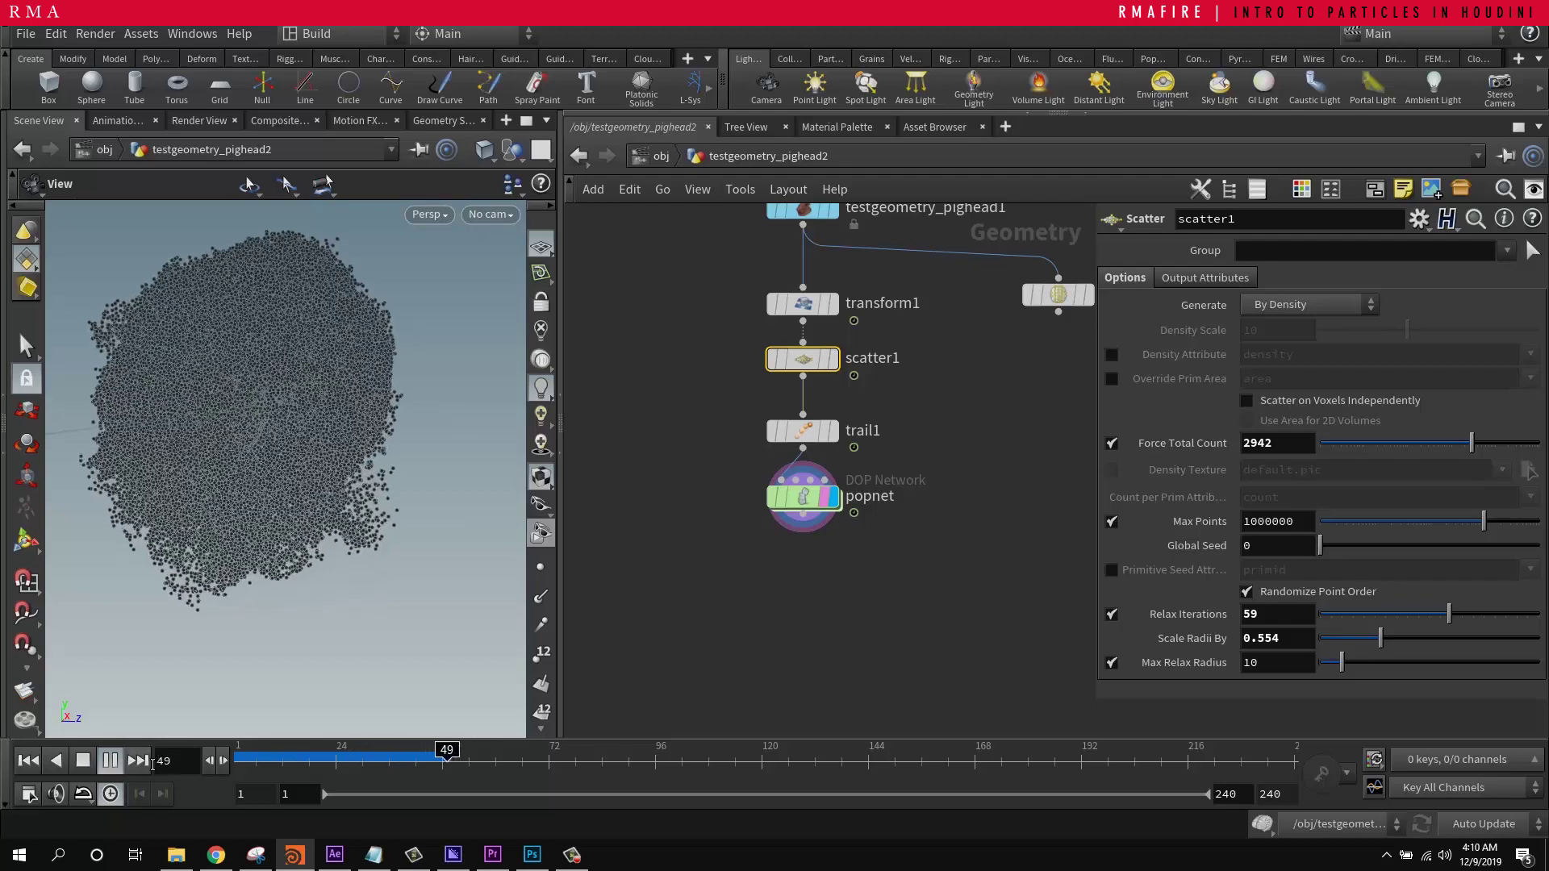
{"action": "left_click", "coordinate": [84, 765]}
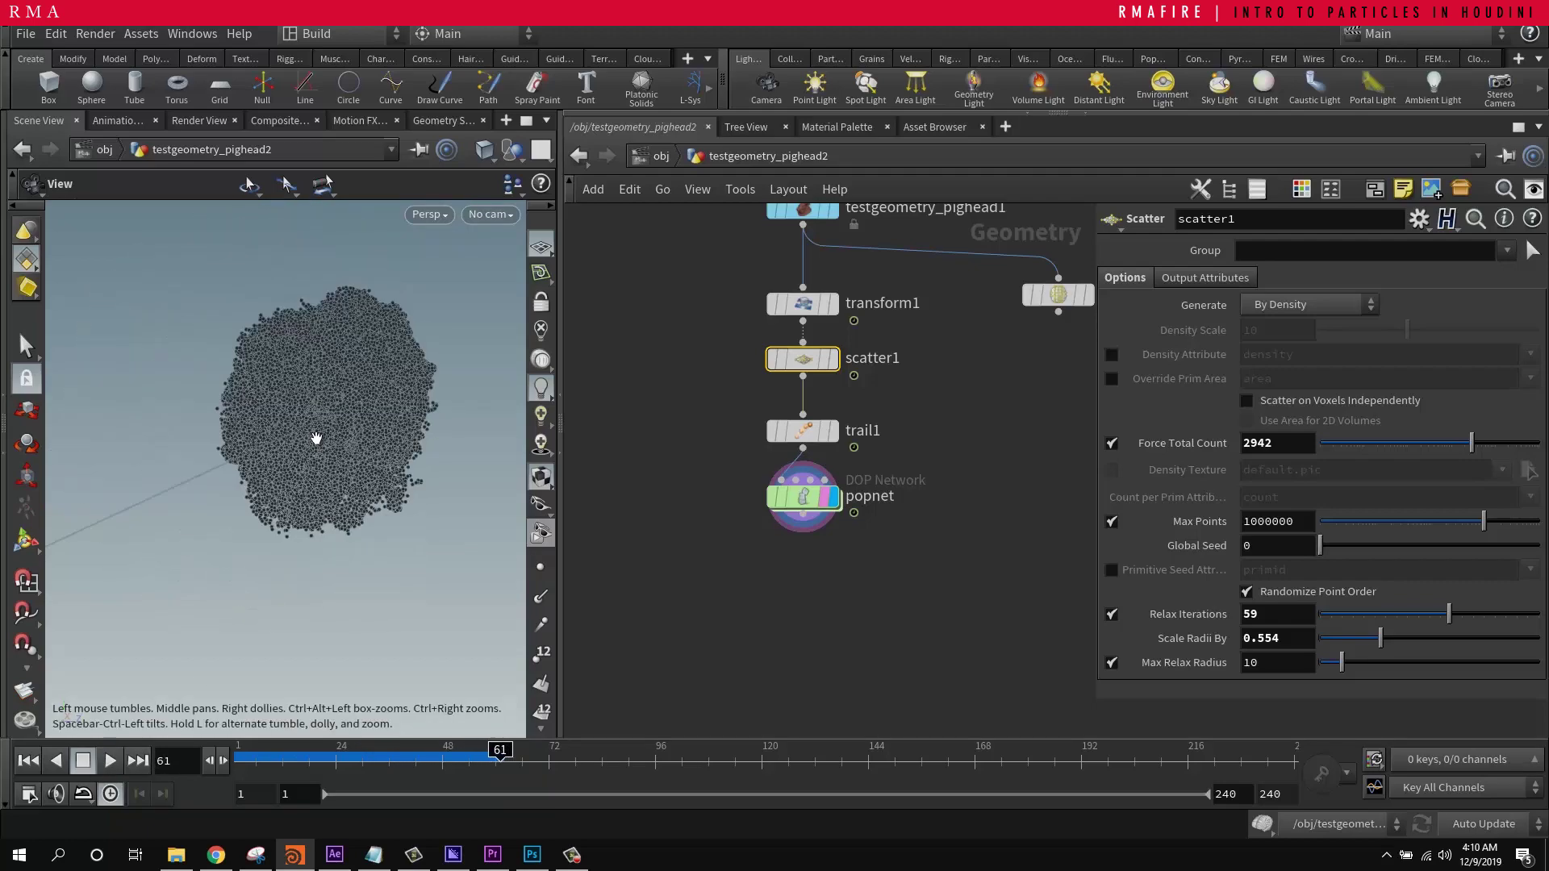
{"action": "left_click", "coordinate": [29, 760]}
Step: Lower popforce1's noise amplitude inside popnet, return to the testgeometry_pighead2 network, and play the simulation
{"action": "double_click", "coordinate": [807, 500]}
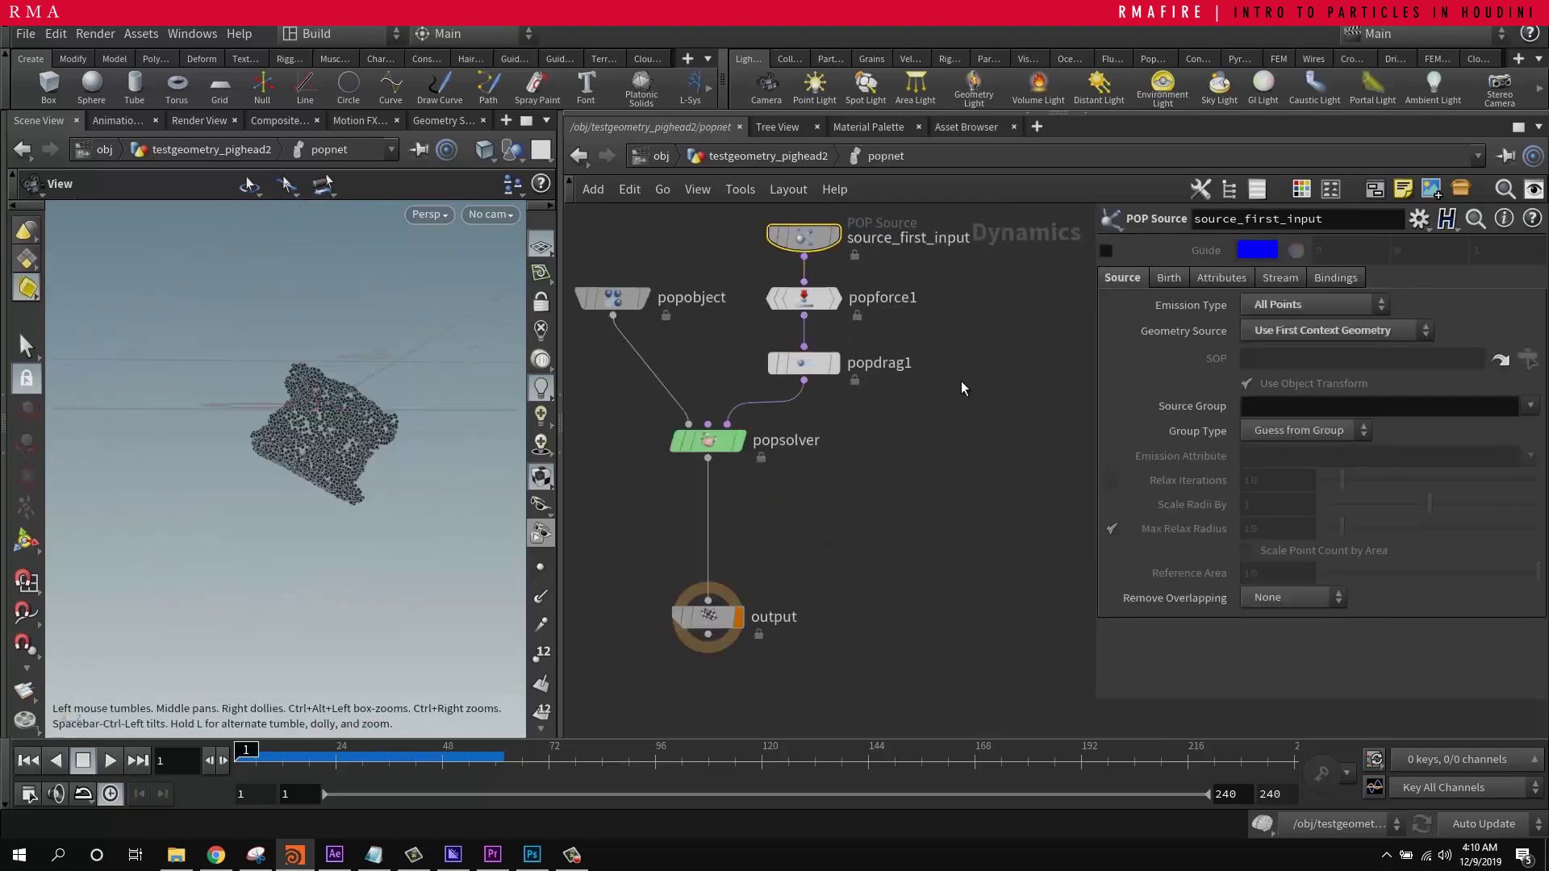
{"action": "left_click", "coordinate": [811, 301]}
{"action": "left_click_drag", "start_coordinate": [1324, 418], "coordinate": [1330, 418]}
{"action": "left_click", "coordinate": [744, 160]}
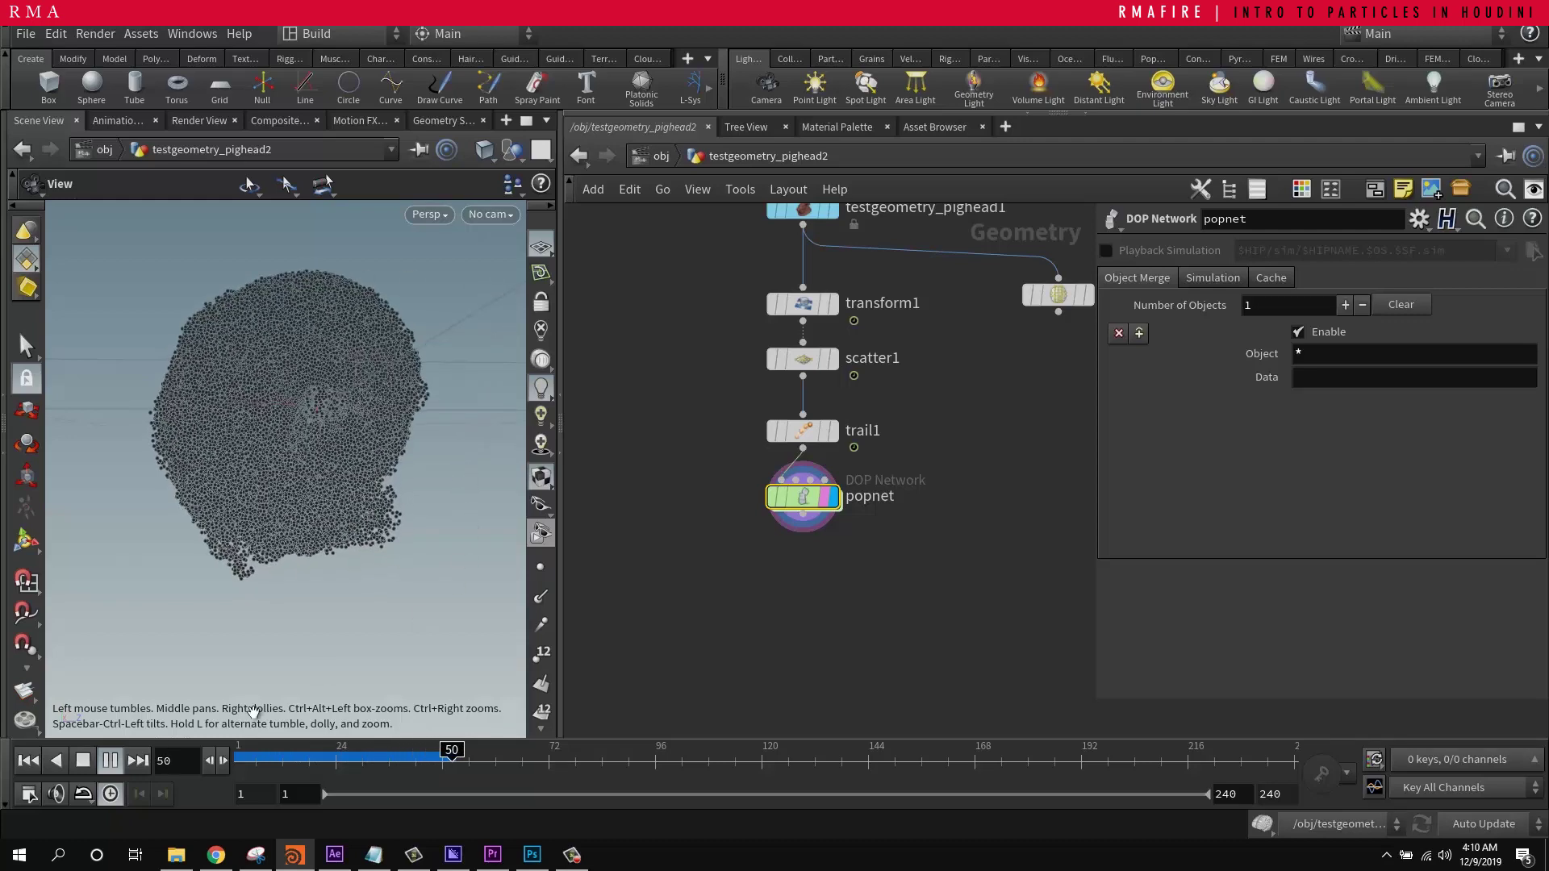
Step: Stop the simulation playback and inspect the dense particle cloud from several angles
{"action": "left_click", "coordinate": [87, 761]}
{"action": "middle_click_drag", "start_coordinate": [378, 464], "coordinate": [273, 501]}
{"action": "right_click_drag", "start_coordinate": [187, 477], "coordinate": [228, 505]}
{"action": "left_click_drag", "start_coordinate": [228, 505], "coordinate": [303, 470]}
Step: Add a File Cache node below popnet, wire it to popnet's output, and move it off to the side
{"action": "key", "text": "Tab"}
{"action": "type", "text": "filec"}
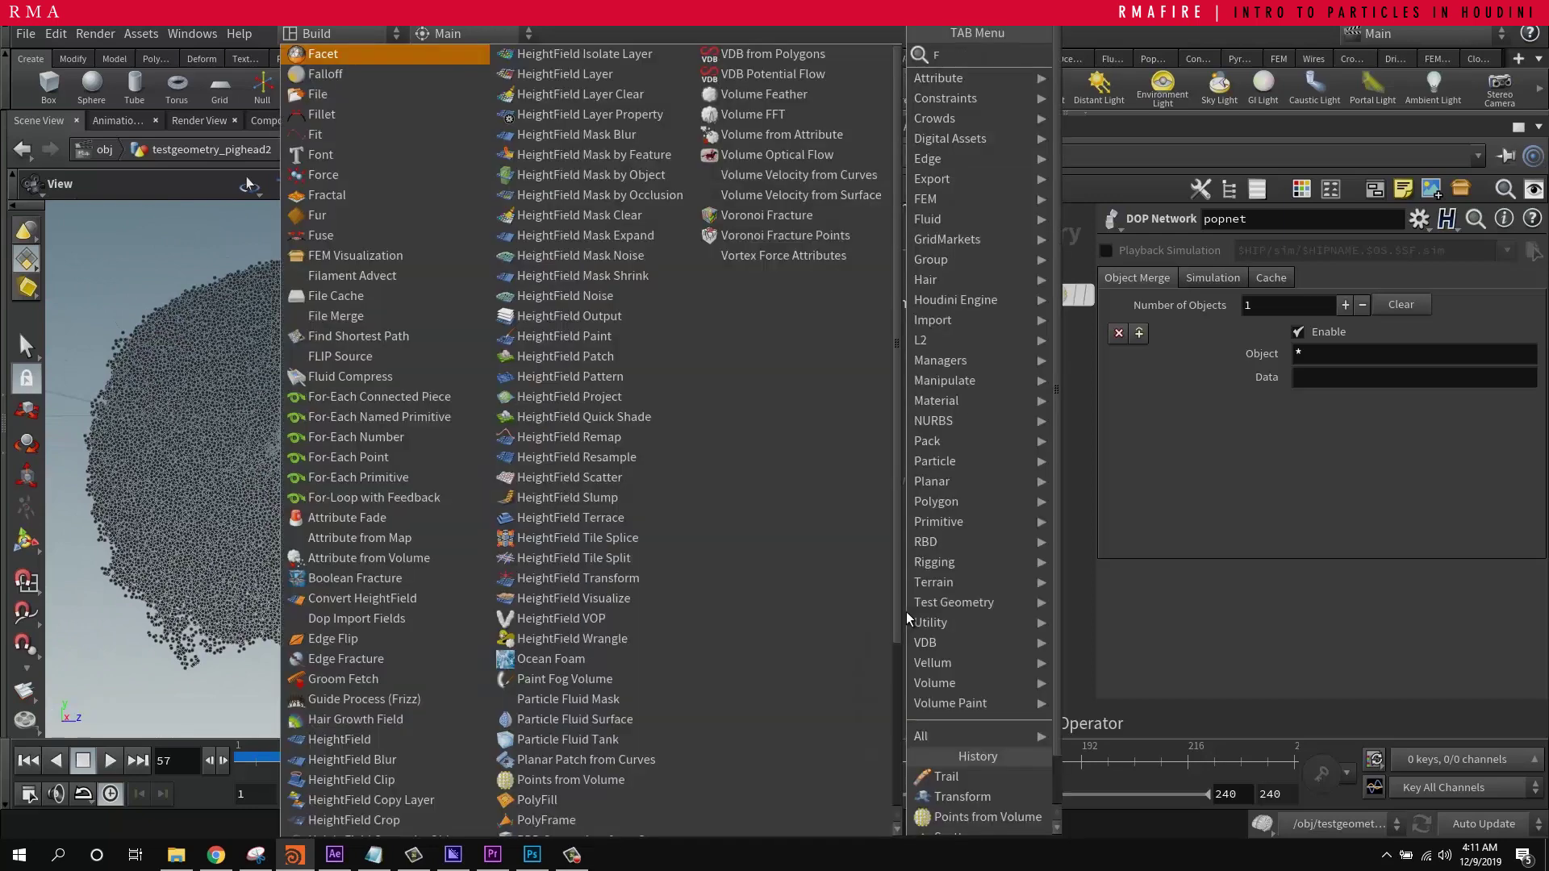
{"action": "key", "text": "Return"}
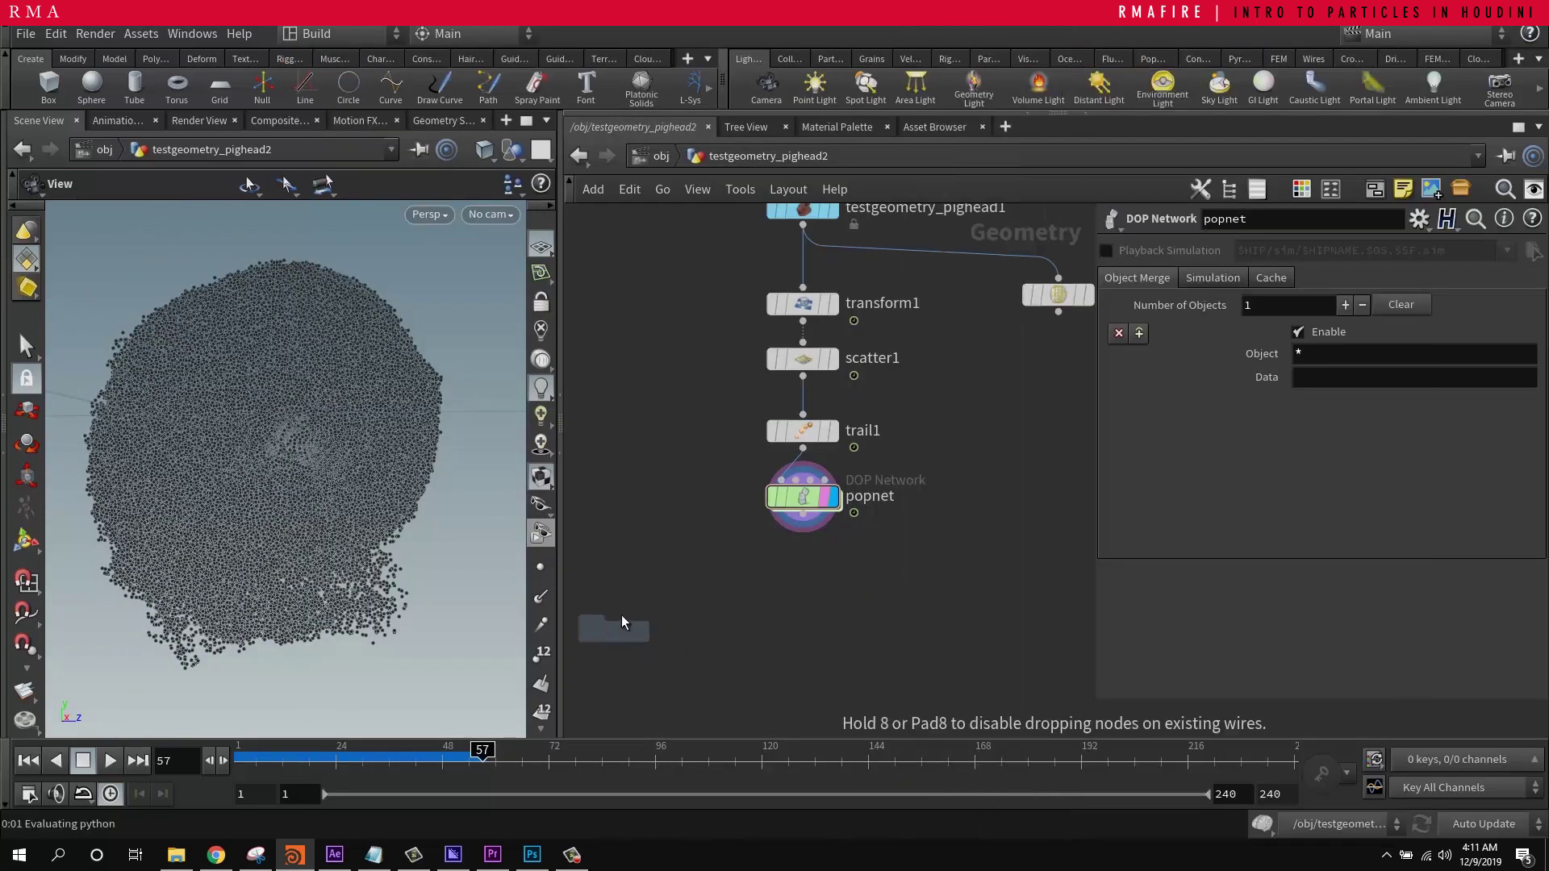
{"action": "left_click", "coordinate": [622, 617]}
{"action": "left_click", "coordinate": [803, 514]}
{"action": "left_click", "coordinate": [622, 589]}
{"action": "left_click_drag", "start_coordinate": [646, 618], "coordinate": [642, 583]}
{"action": "left_click_drag", "start_coordinate": [592, 440], "coordinate": [641, 627]}
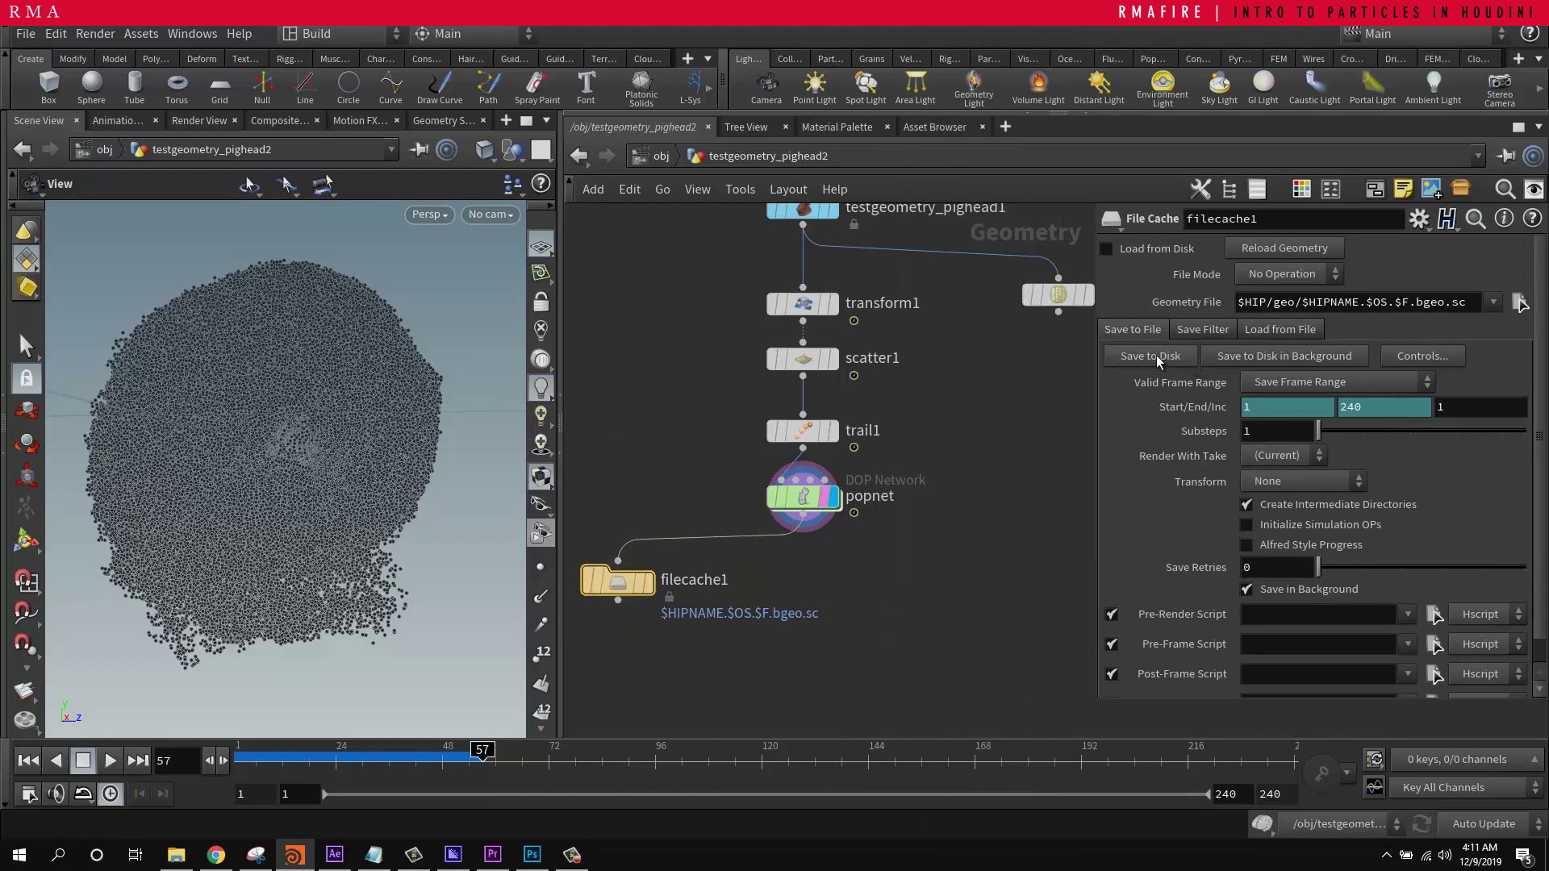
{"action": "middle_click_drag", "start_coordinate": [886, 585], "coordinate": [973, 521]}
{"action": "scroll", "coordinate": [973, 520], "scroll_direction": "down", "scroll_amount": 2}
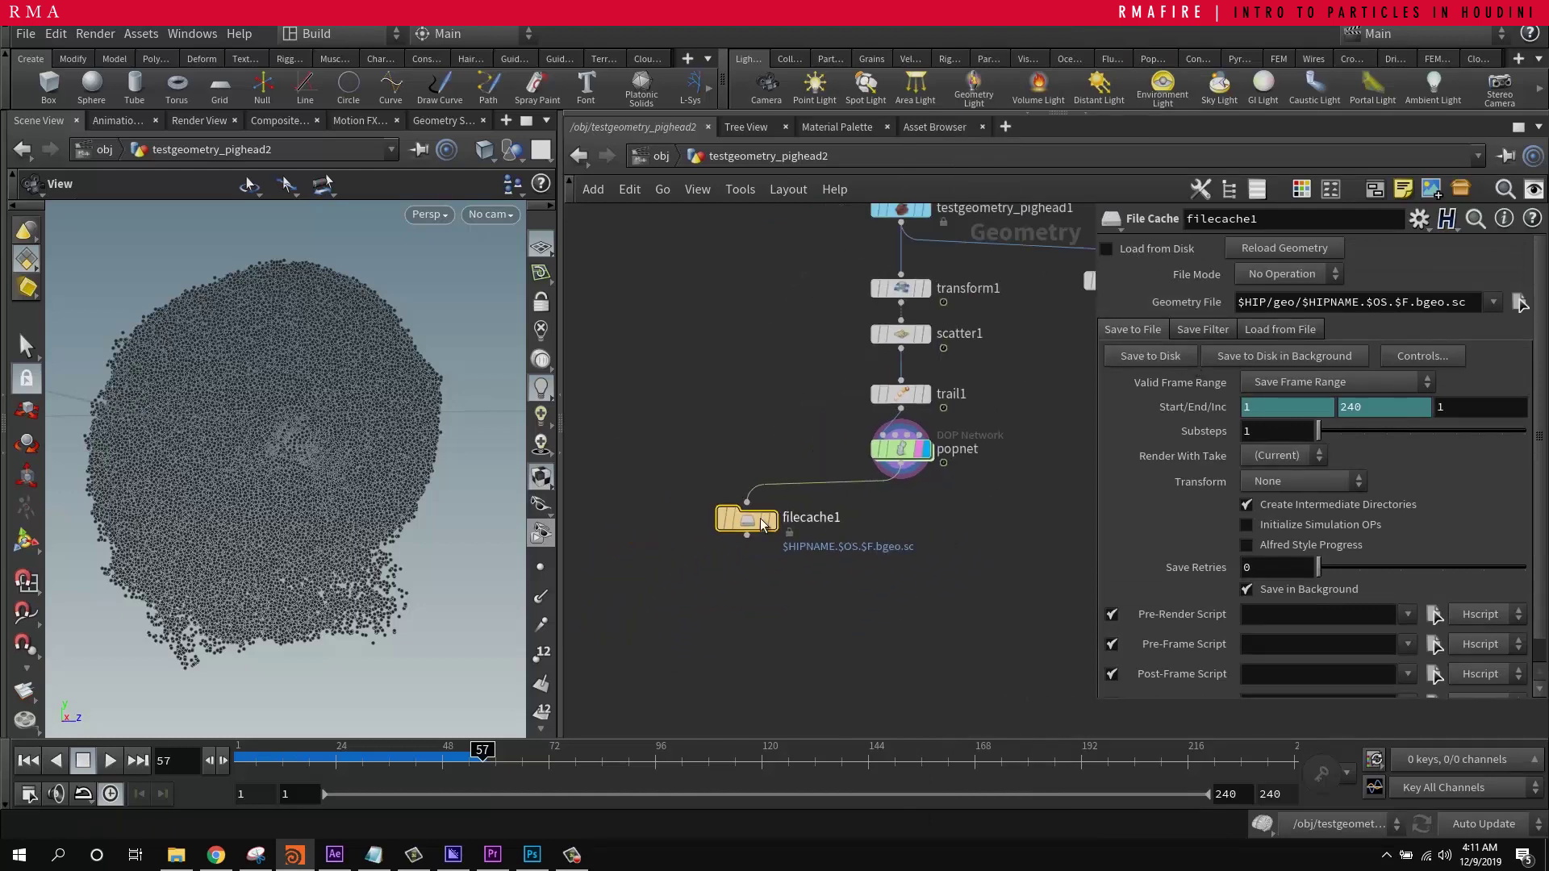
{"action": "left_click_drag", "start_coordinate": [754, 517], "coordinate": [651, 526]}
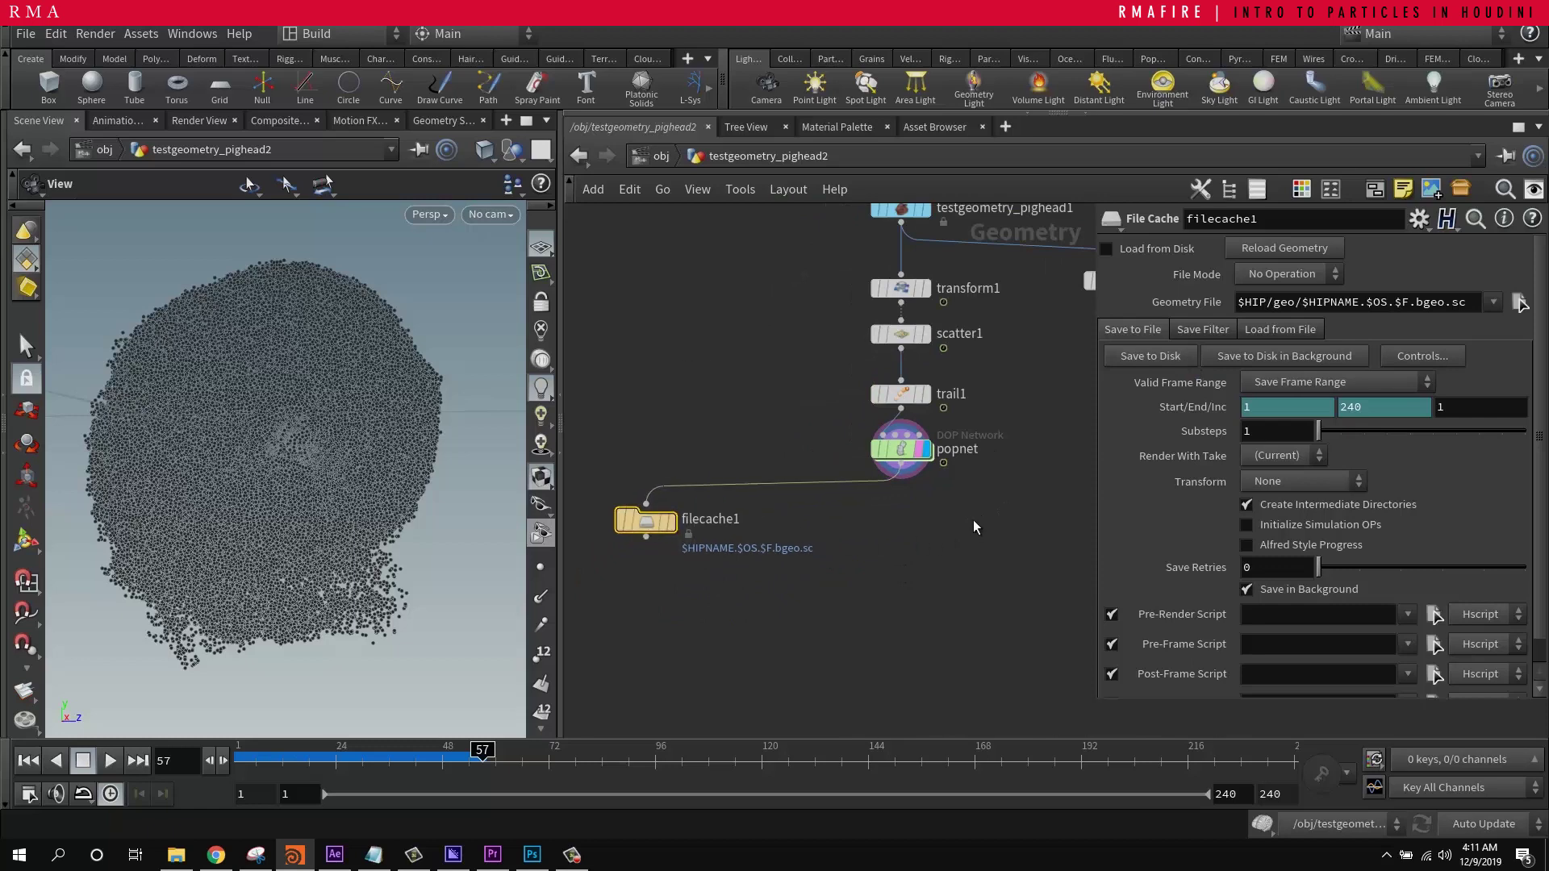
Step: Add a Null node straight below popnet, wire it to popnet's output, and make it the displayed node
{"action": "scroll", "coordinate": [972, 521], "scroll_direction": "up", "scroll_amount": 1}
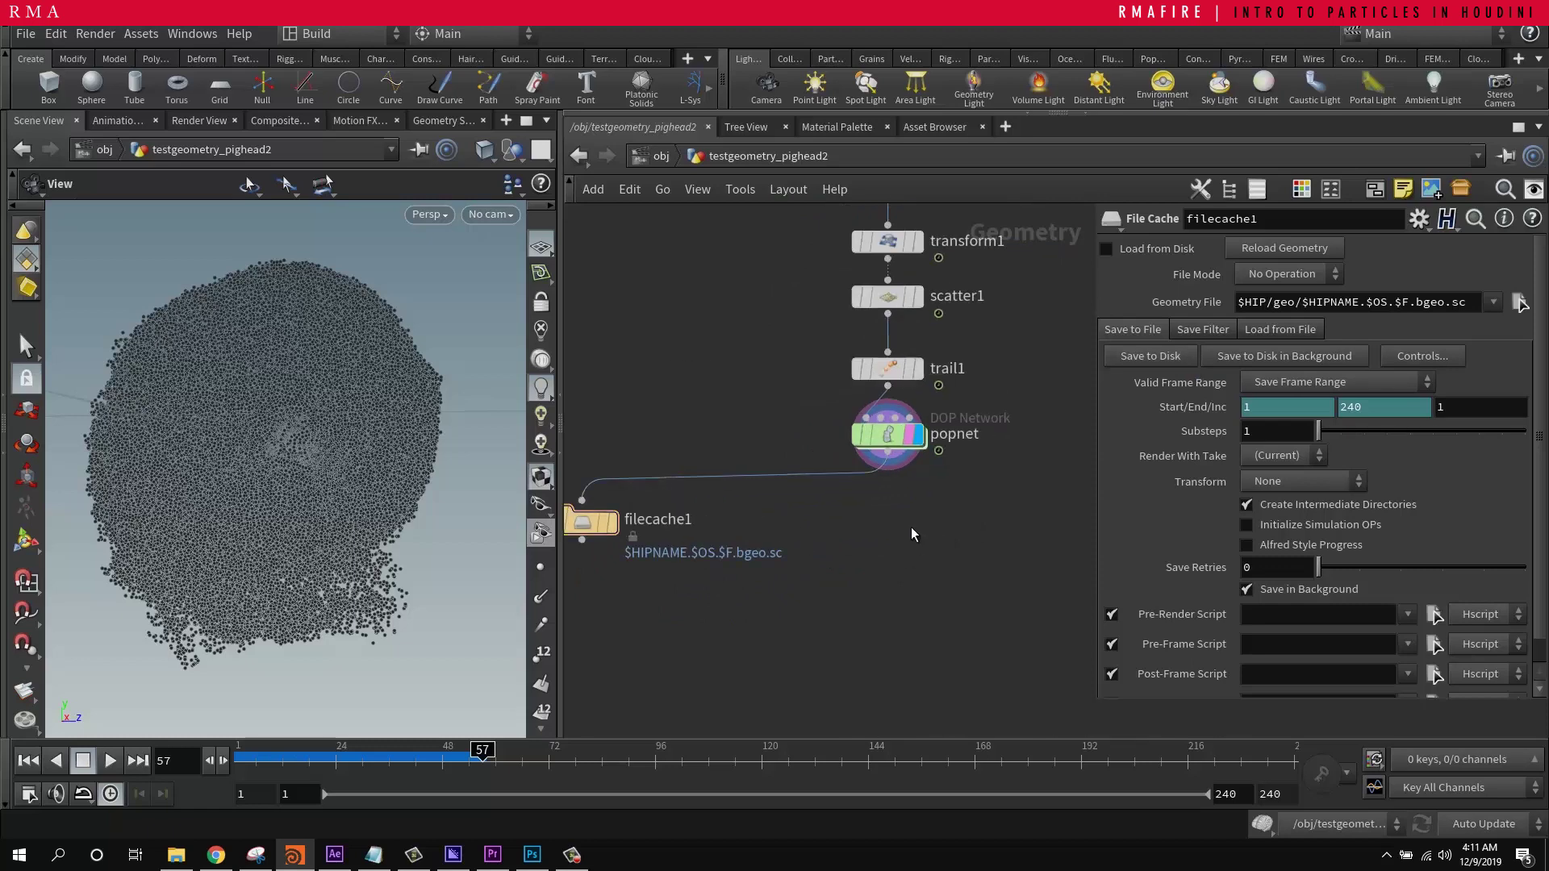
{"action": "key", "text": "Tab"}
{"action": "key", "text": "Escape"}
{"action": "key", "text": "Tab"}
{"action": "type", "text": "NU"}
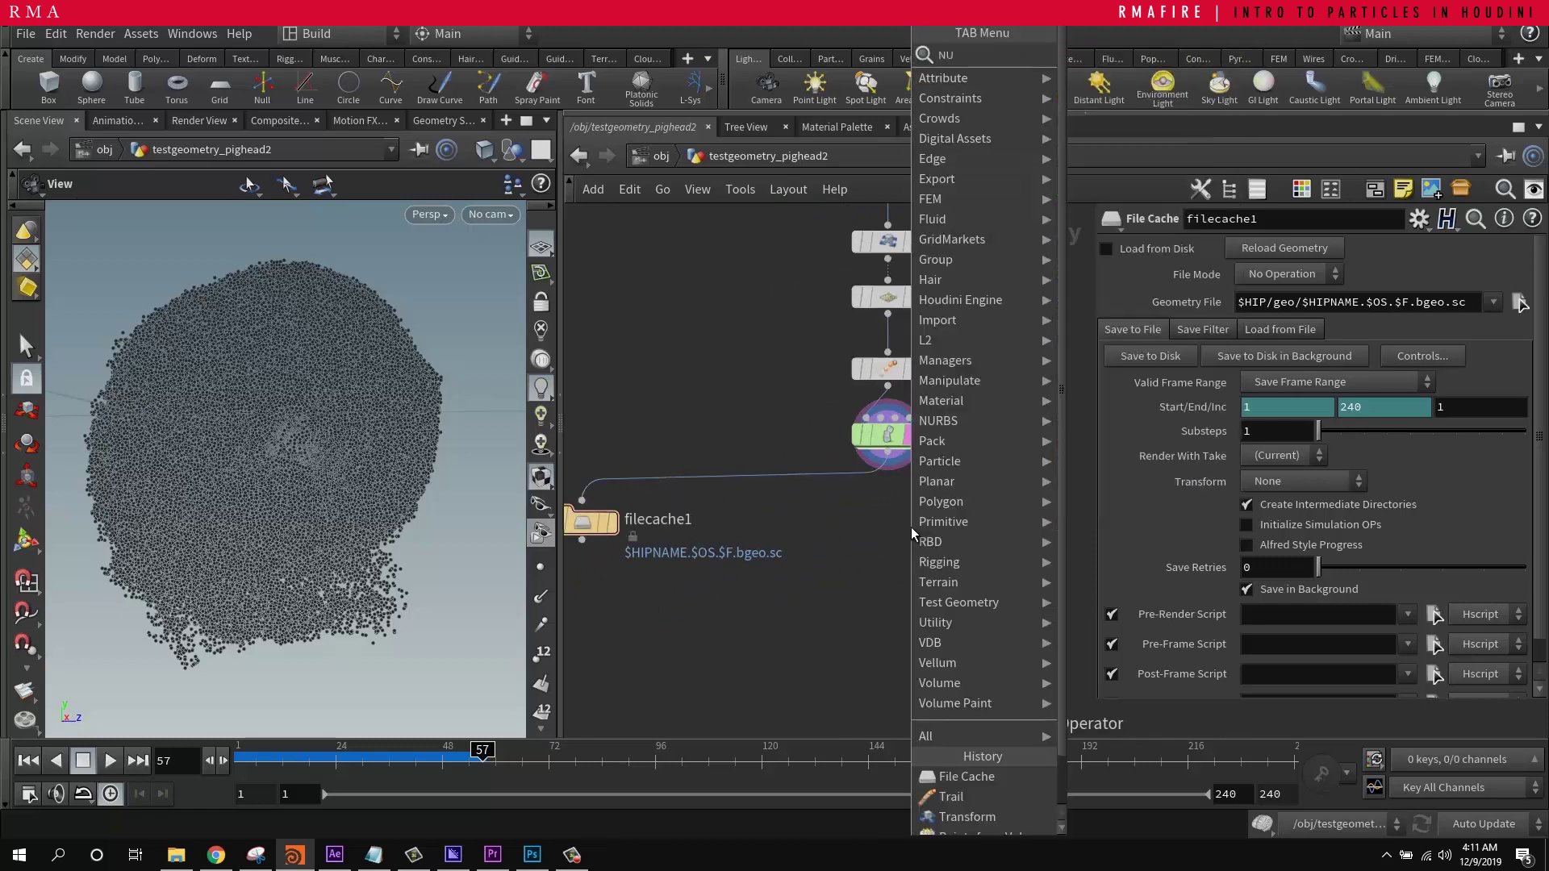
{"action": "key", "text": "Return"}
{"action": "left_click", "coordinate": [888, 623]}
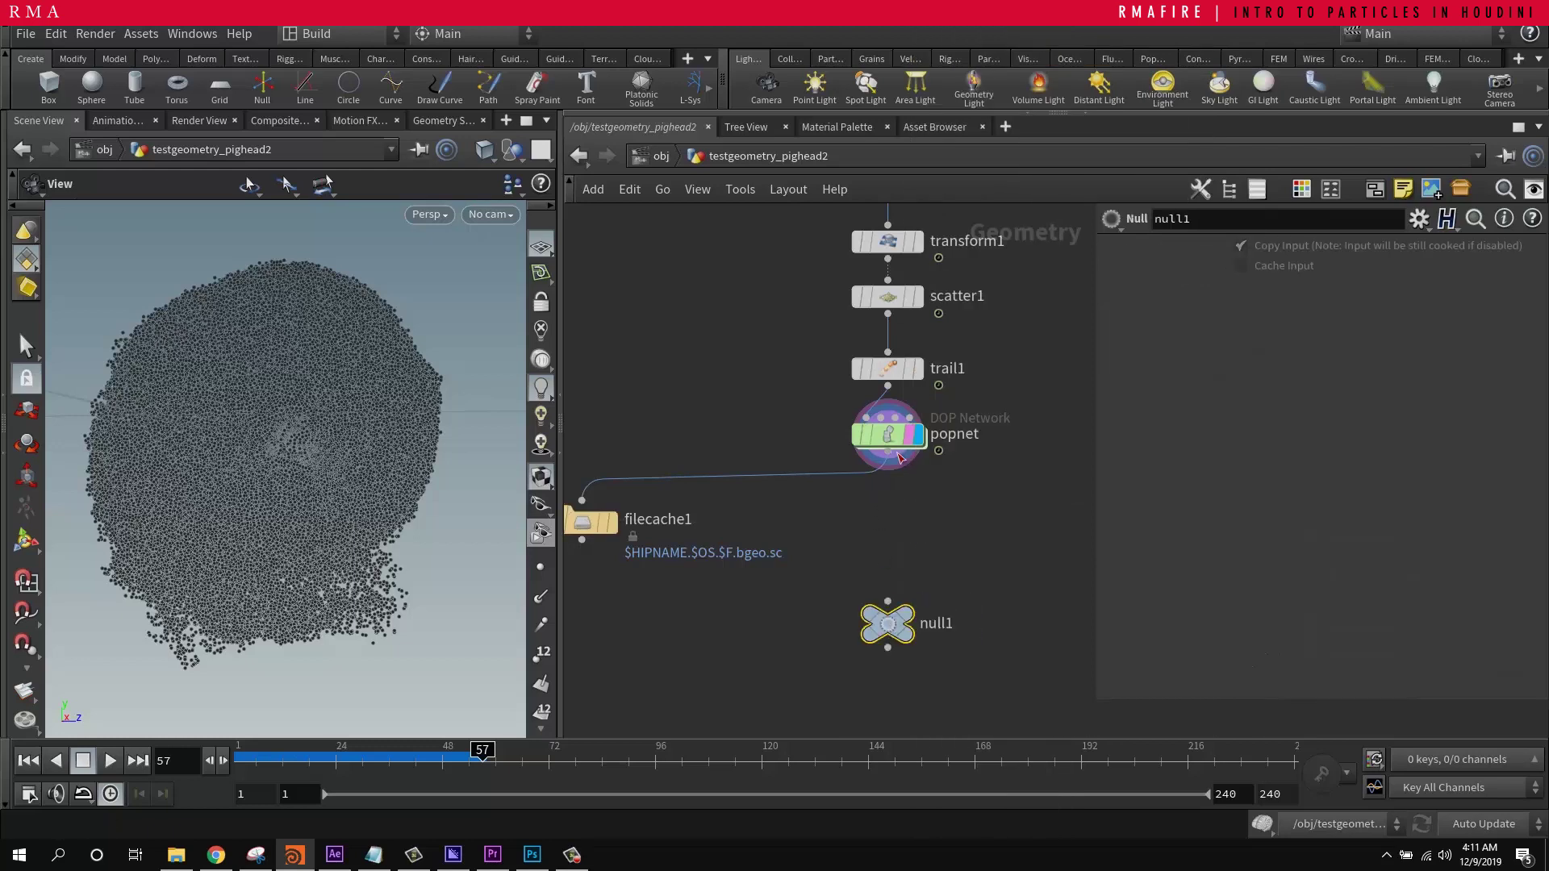
{"action": "scroll", "coordinate": [892, 626], "scroll_direction": "down", "scroll_amount": 1}
Step: Examine the node information of null1, trail1, scatter1 and popnet to compare their point attributes
{"action": "middle_click", "coordinate": [897, 629]}
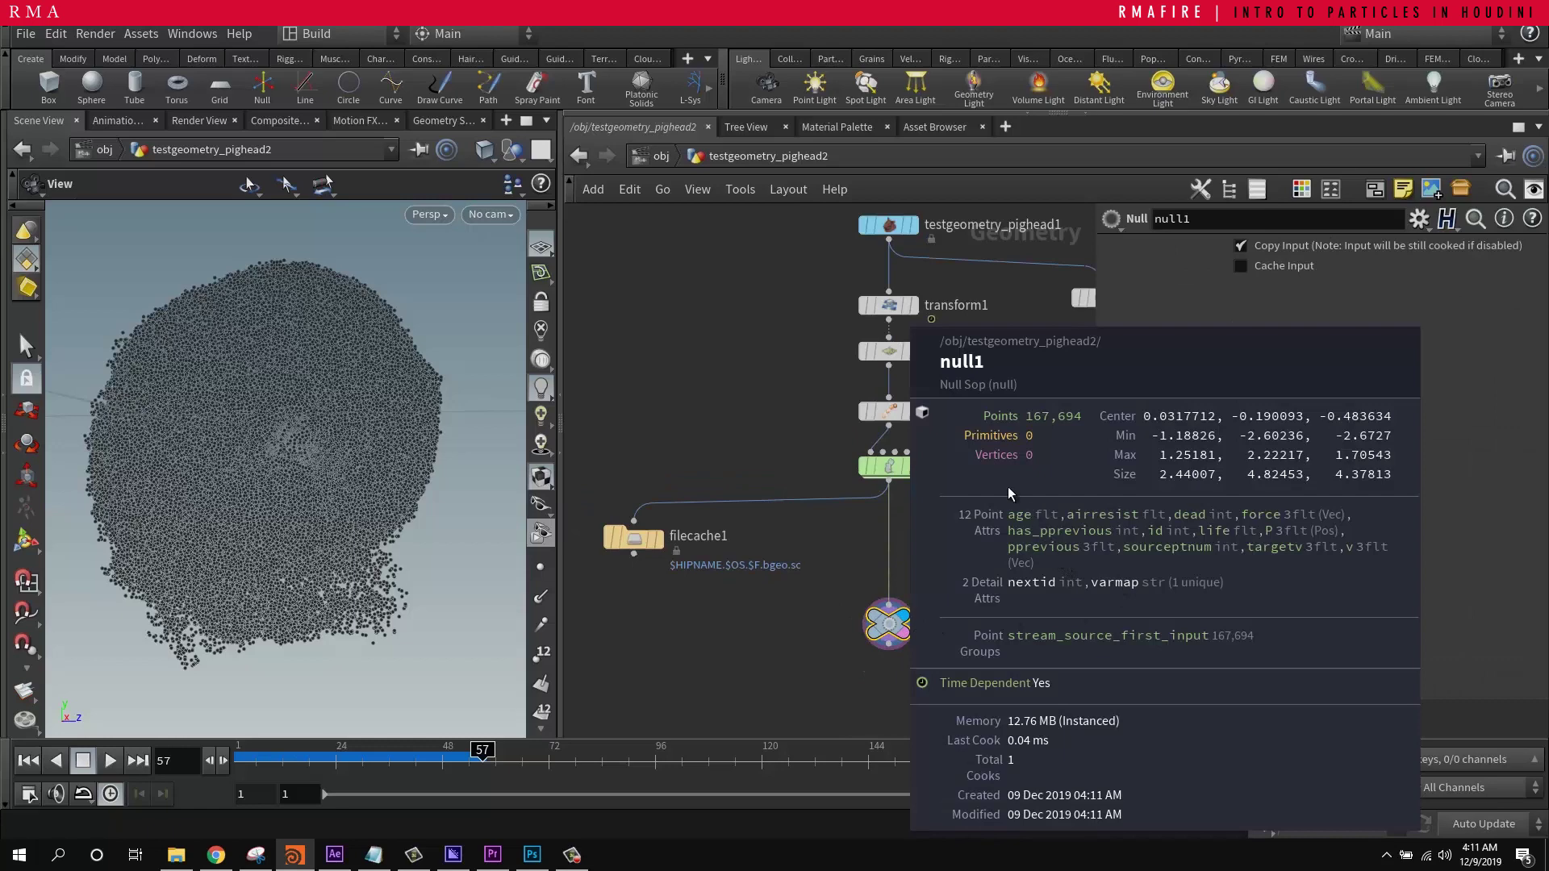
{"action": "middle_click", "coordinate": [887, 411]}
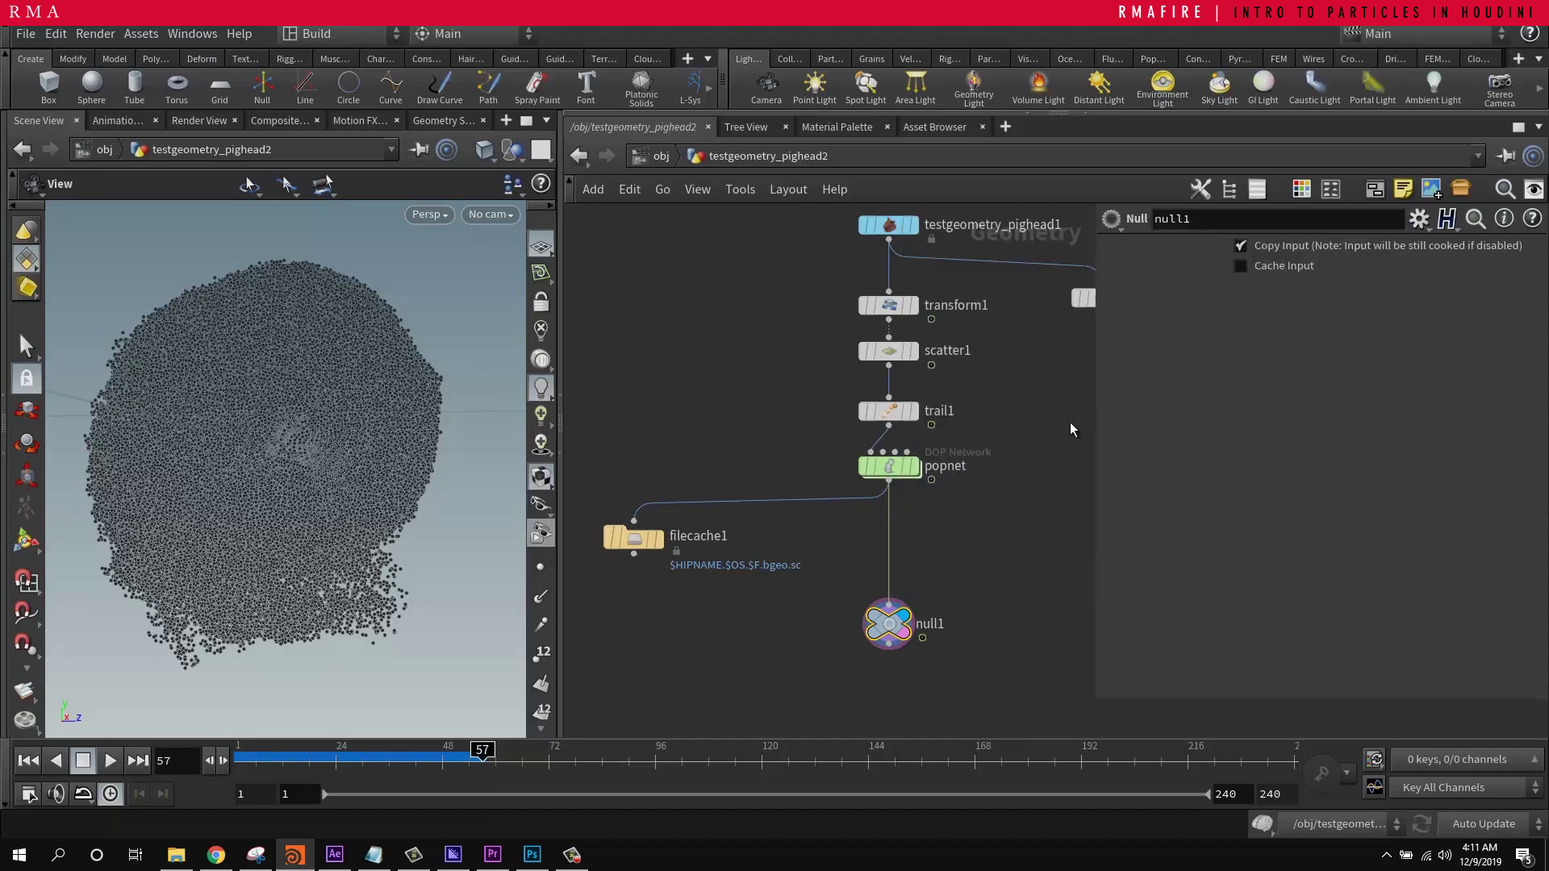
{"action": "middle_click", "coordinate": [897, 351]}
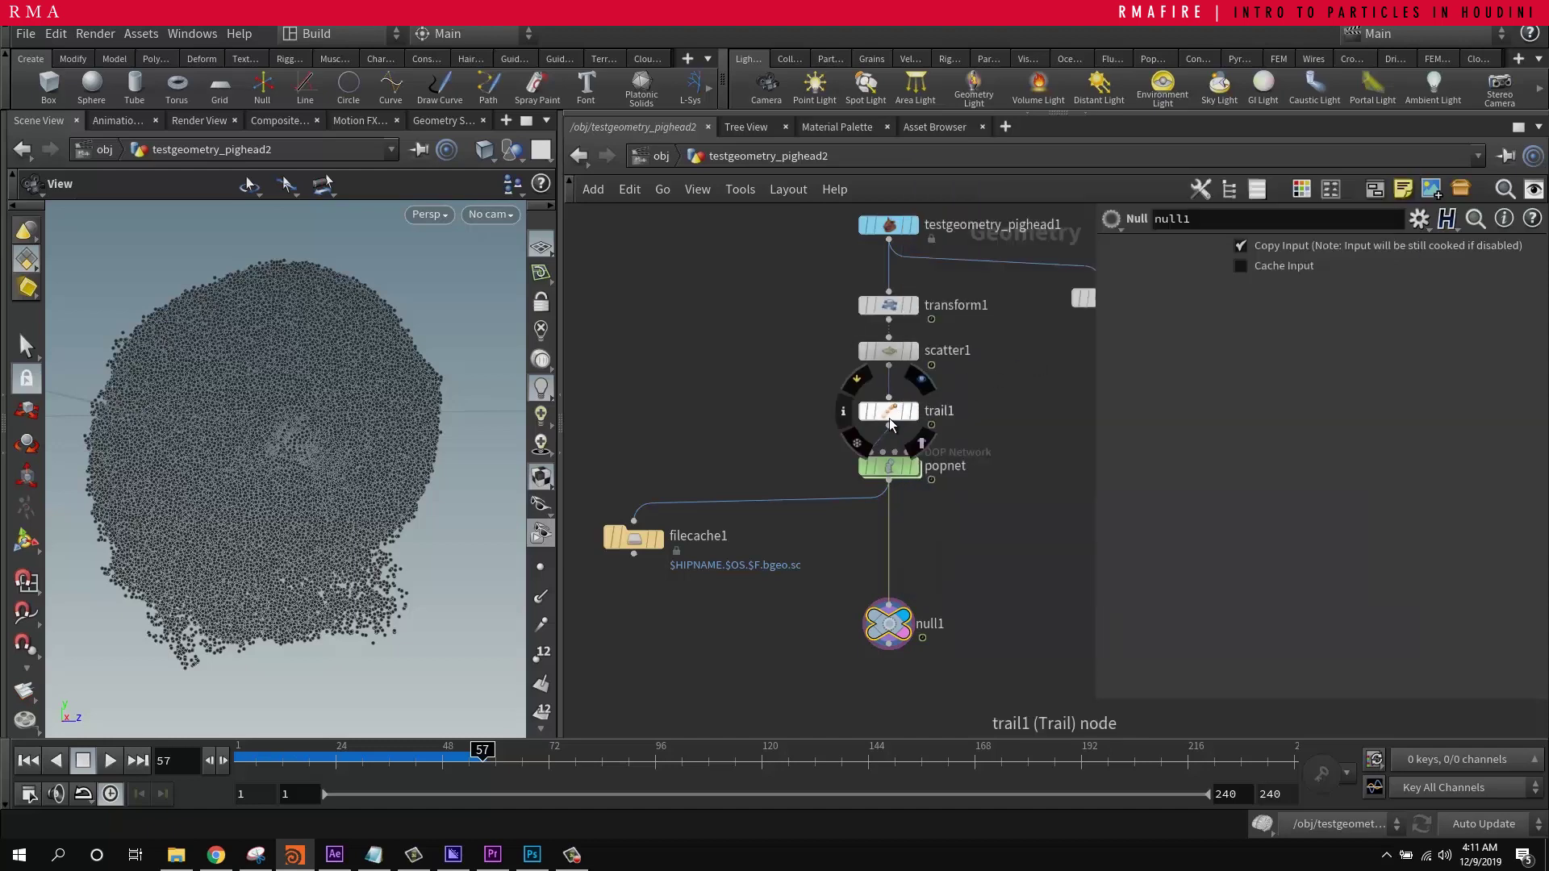
{"action": "middle_click", "coordinate": [889, 418]}
{"action": "scroll", "coordinate": [888, 472], "scroll_direction": "up", "scroll_amount": 1}
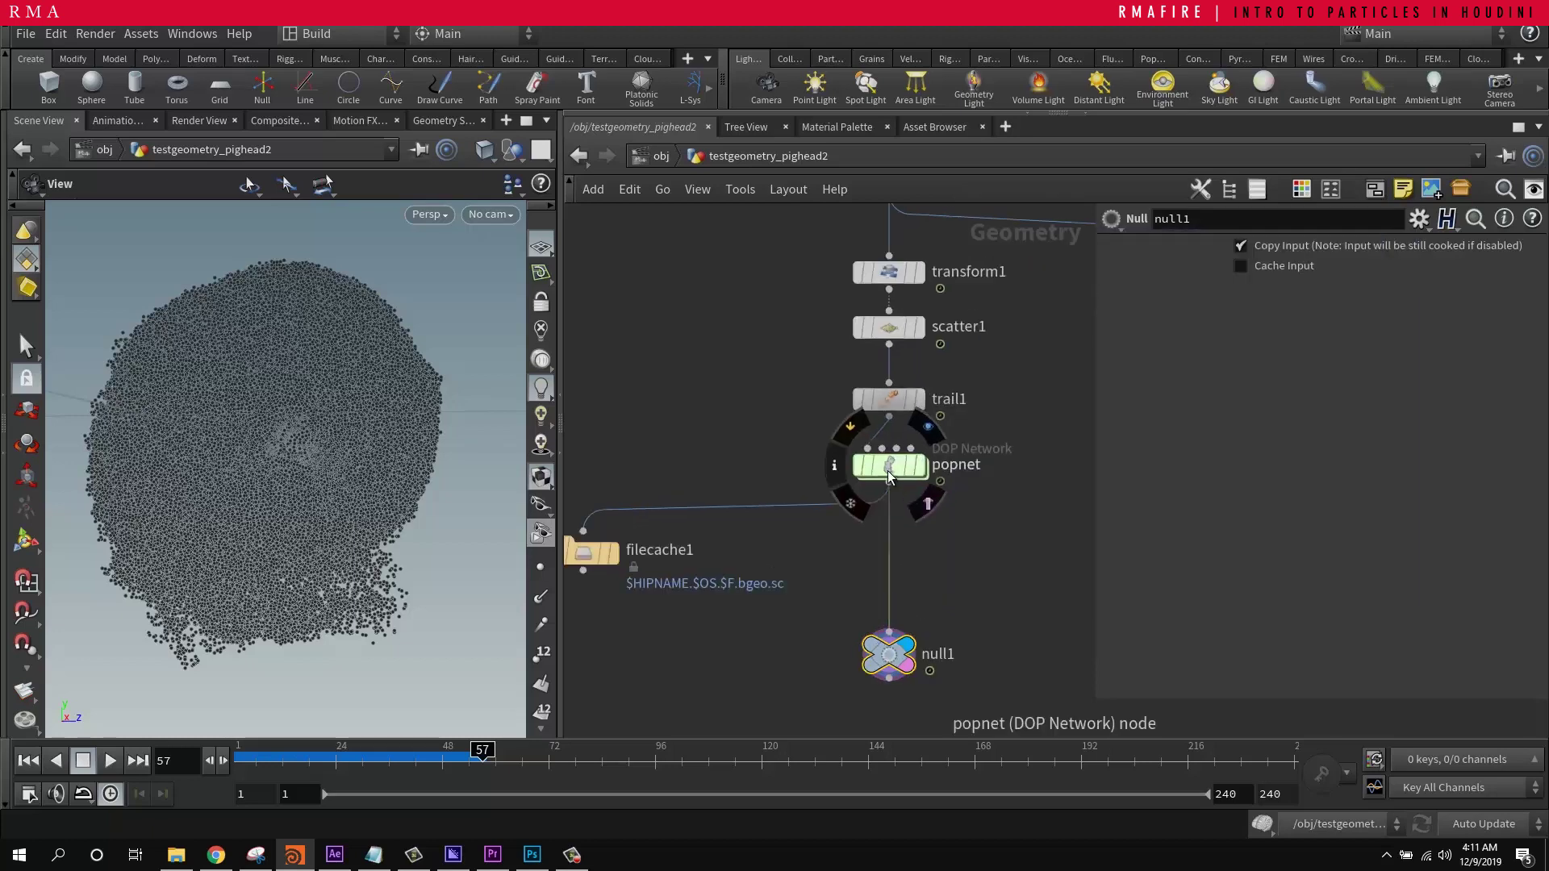
{"action": "middle_click", "coordinate": [887, 471]}
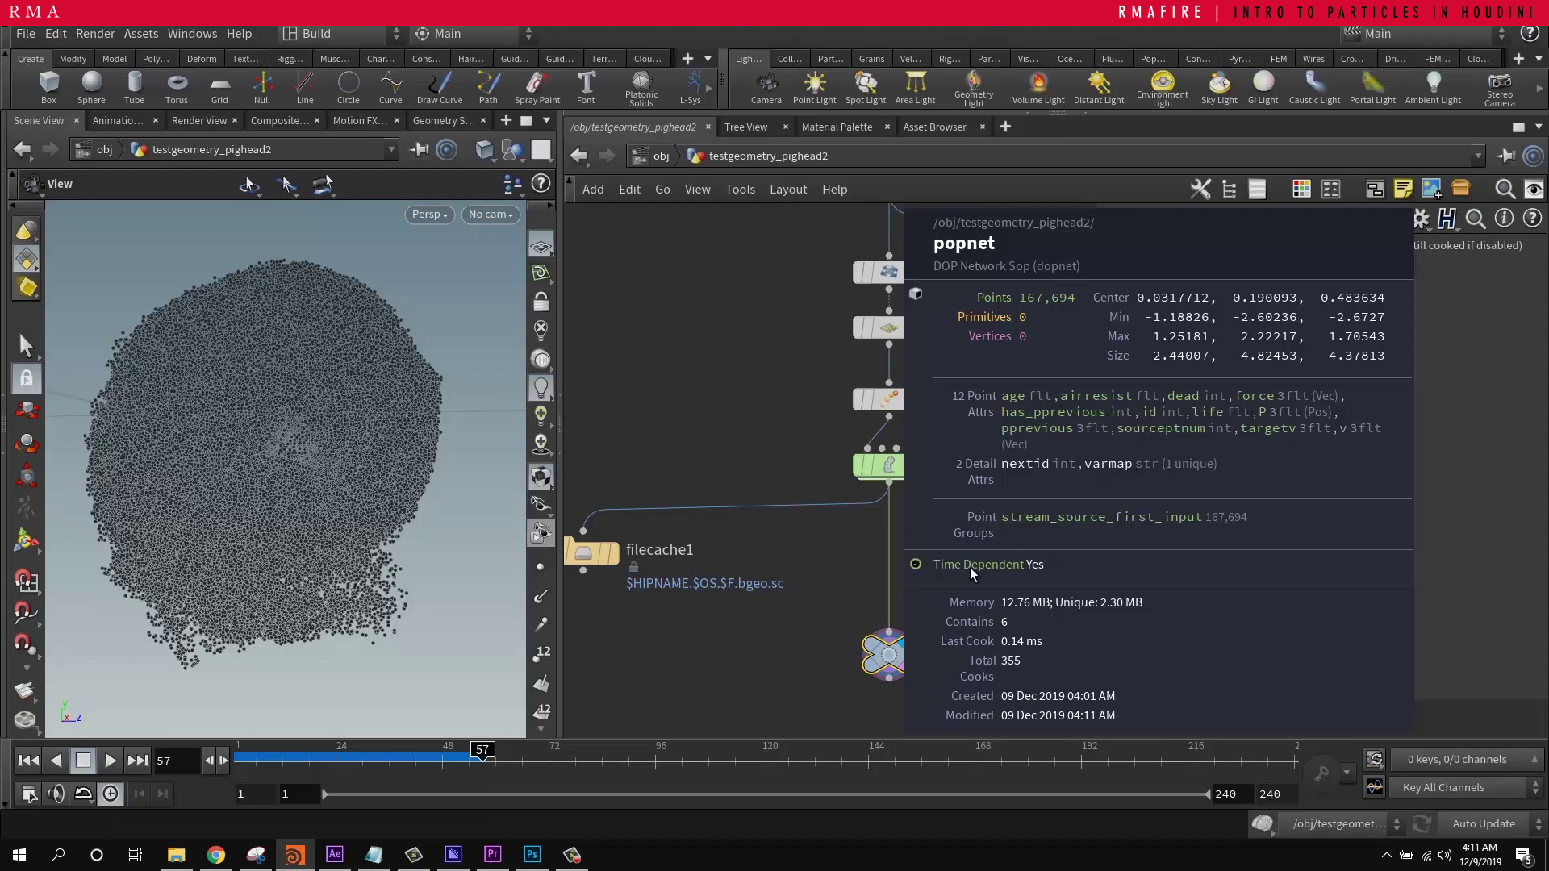
Step: Insert a Color node between popnet and null1 and make it the displayed node
{"action": "scroll", "coordinate": [968, 604], "scroll_direction": "up", "scroll_amount": 2}
{"action": "middle_click_drag", "start_coordinate": [968, 600], "coordinate": [942, 525]}
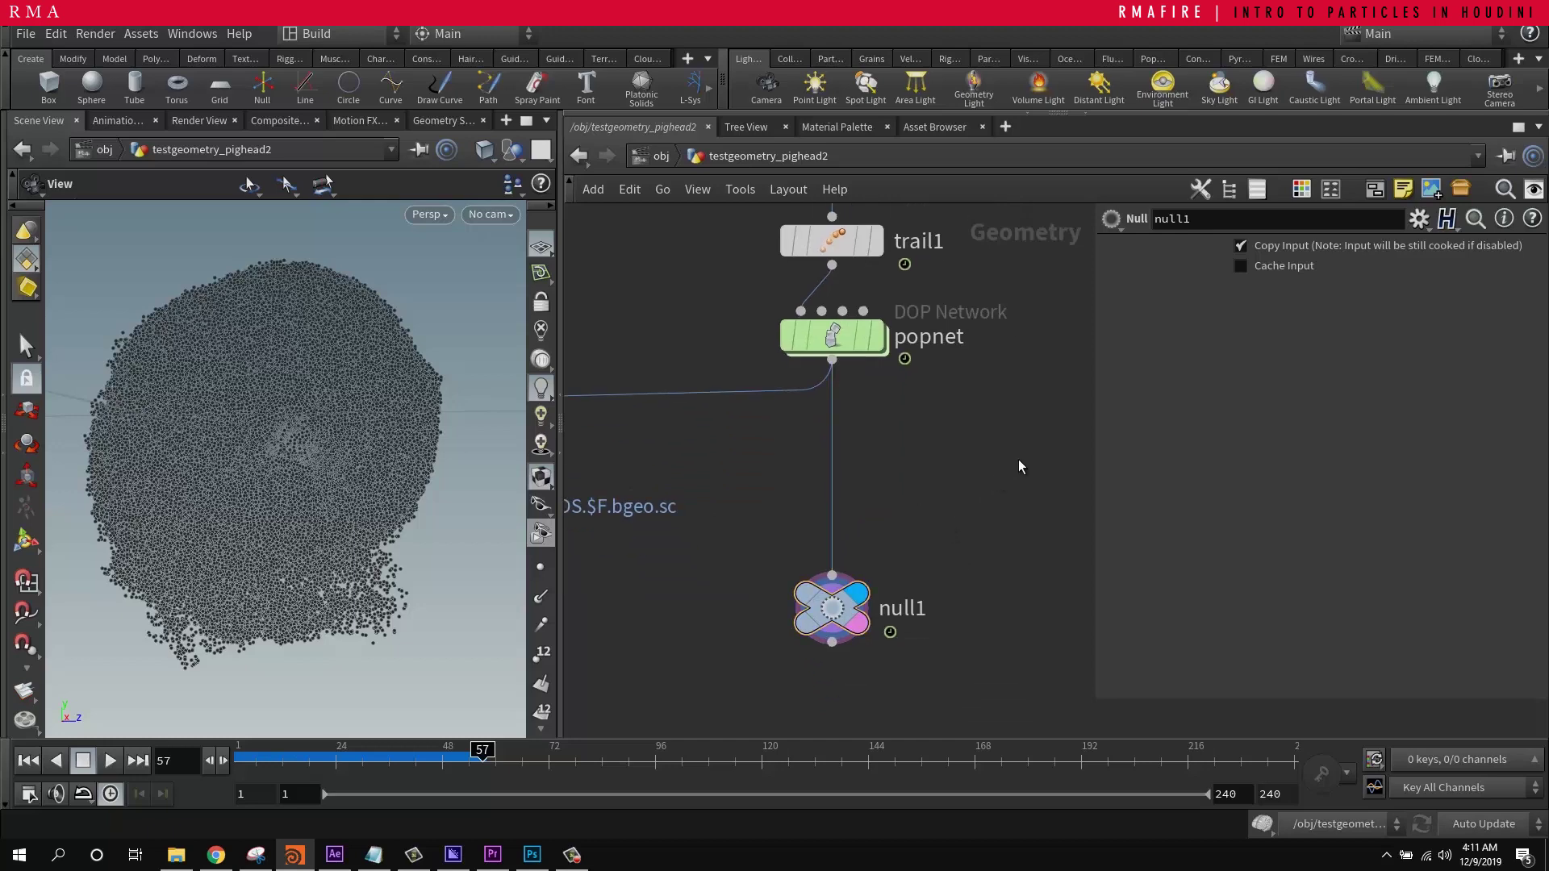
{"action": "key", "text": "Tab"}
{"action": "key", "text": "Escape"}
{"action": "left_click", "coordinate": [825, 478]}
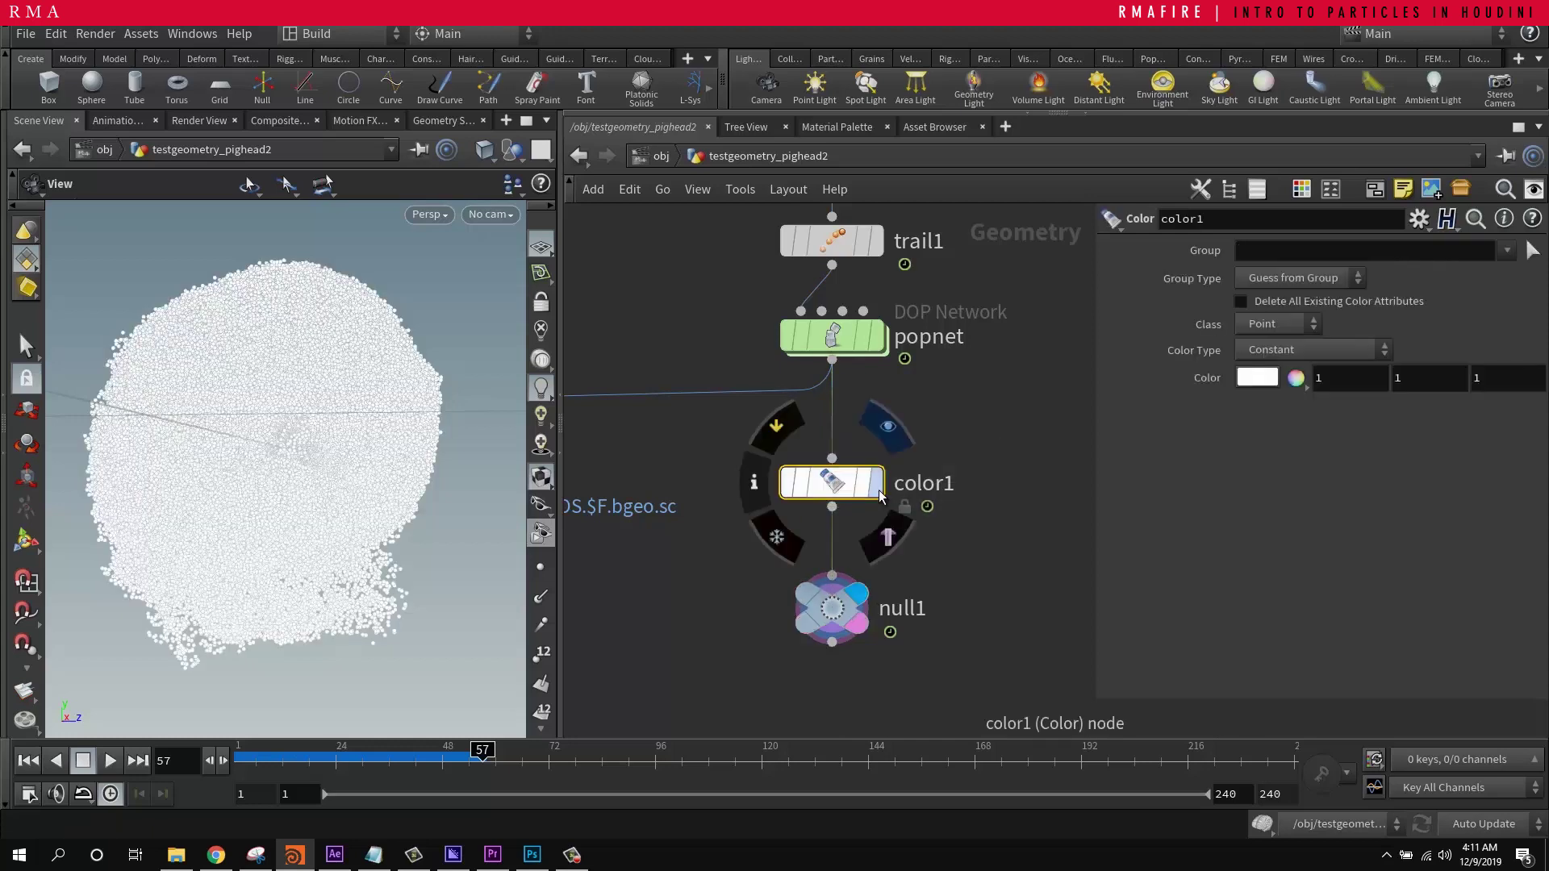
{"action": "left_click", "coordinate": [878, 487]}
{"action": "left_click_drag", "start_coordinate": [314, 484], "coordinate": [312, 435]}
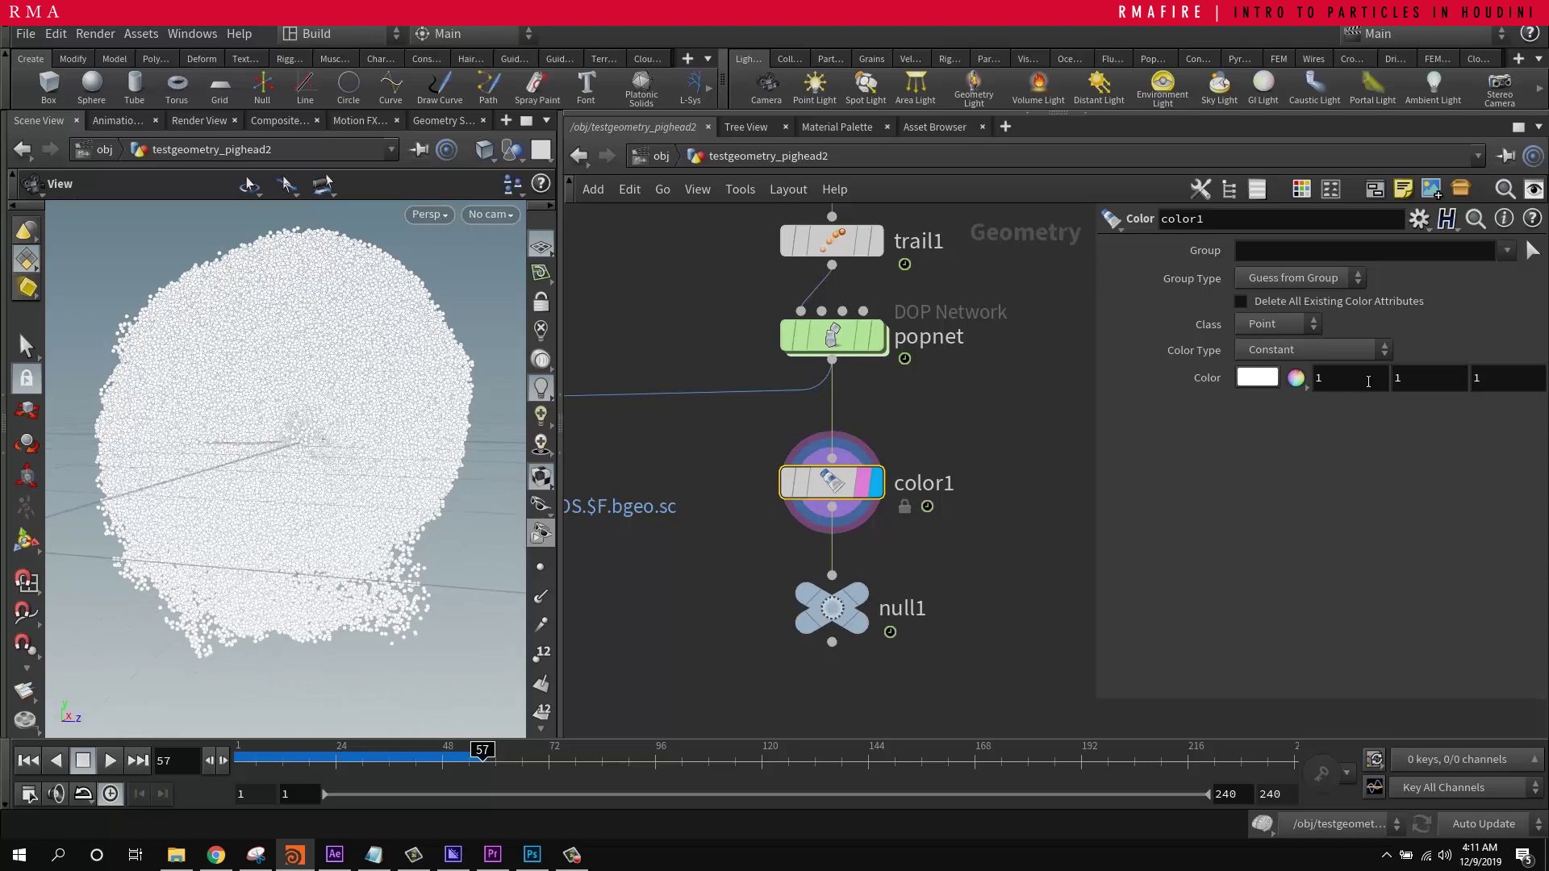
Step: Set color1's Color Type to Ramp from Attribute with attribute v, and nudge the node down slightly
{"action": "left_click", "coordinate": [1379, 355]}
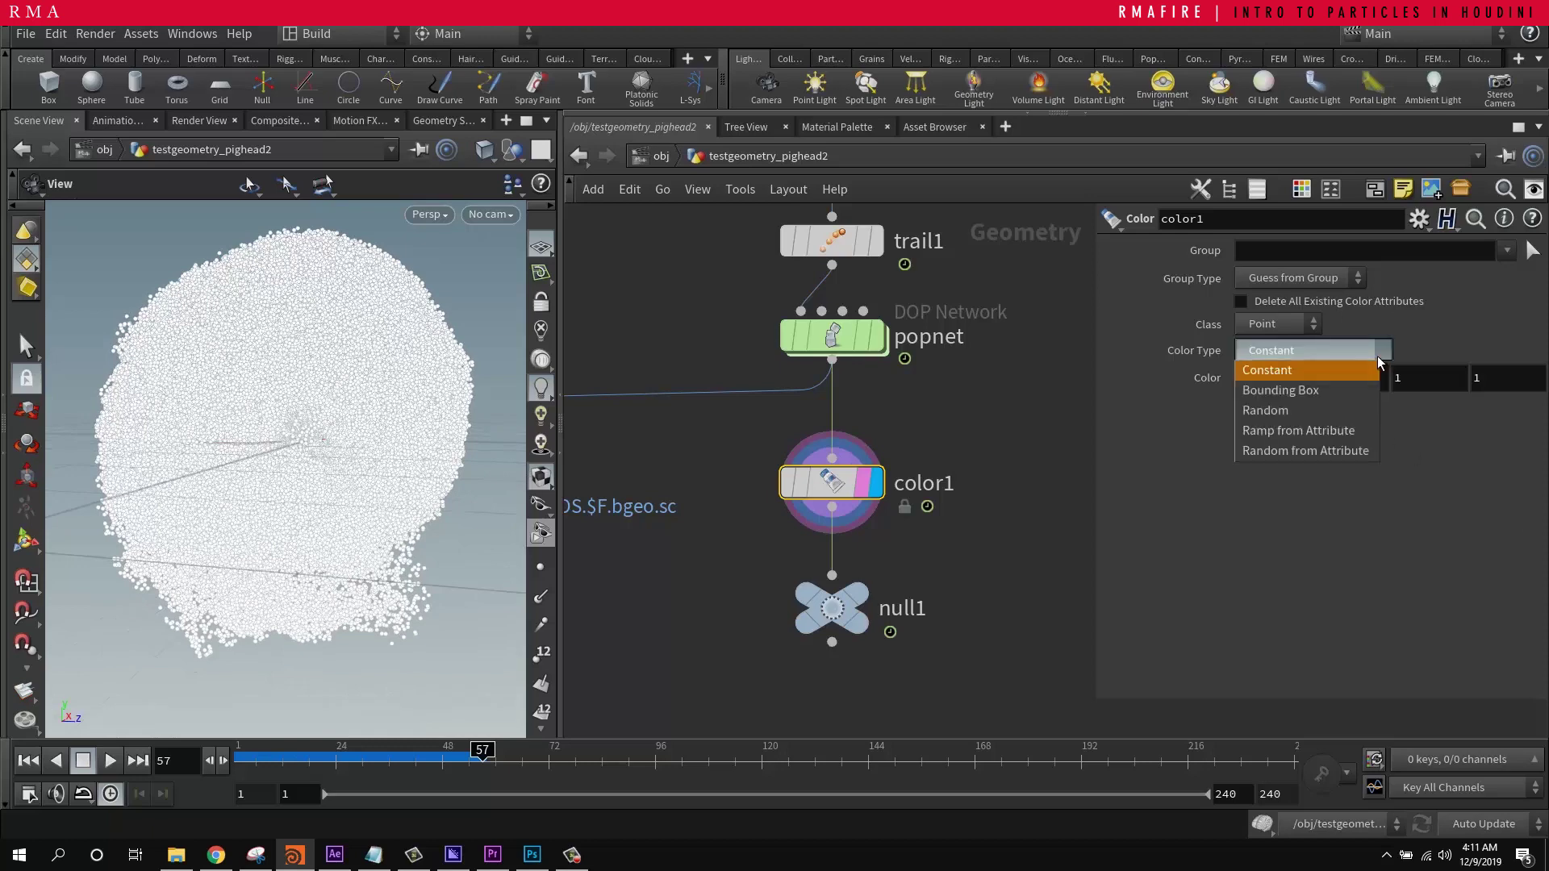
{"action": "left_click", "coordinate": [1368, 432]}
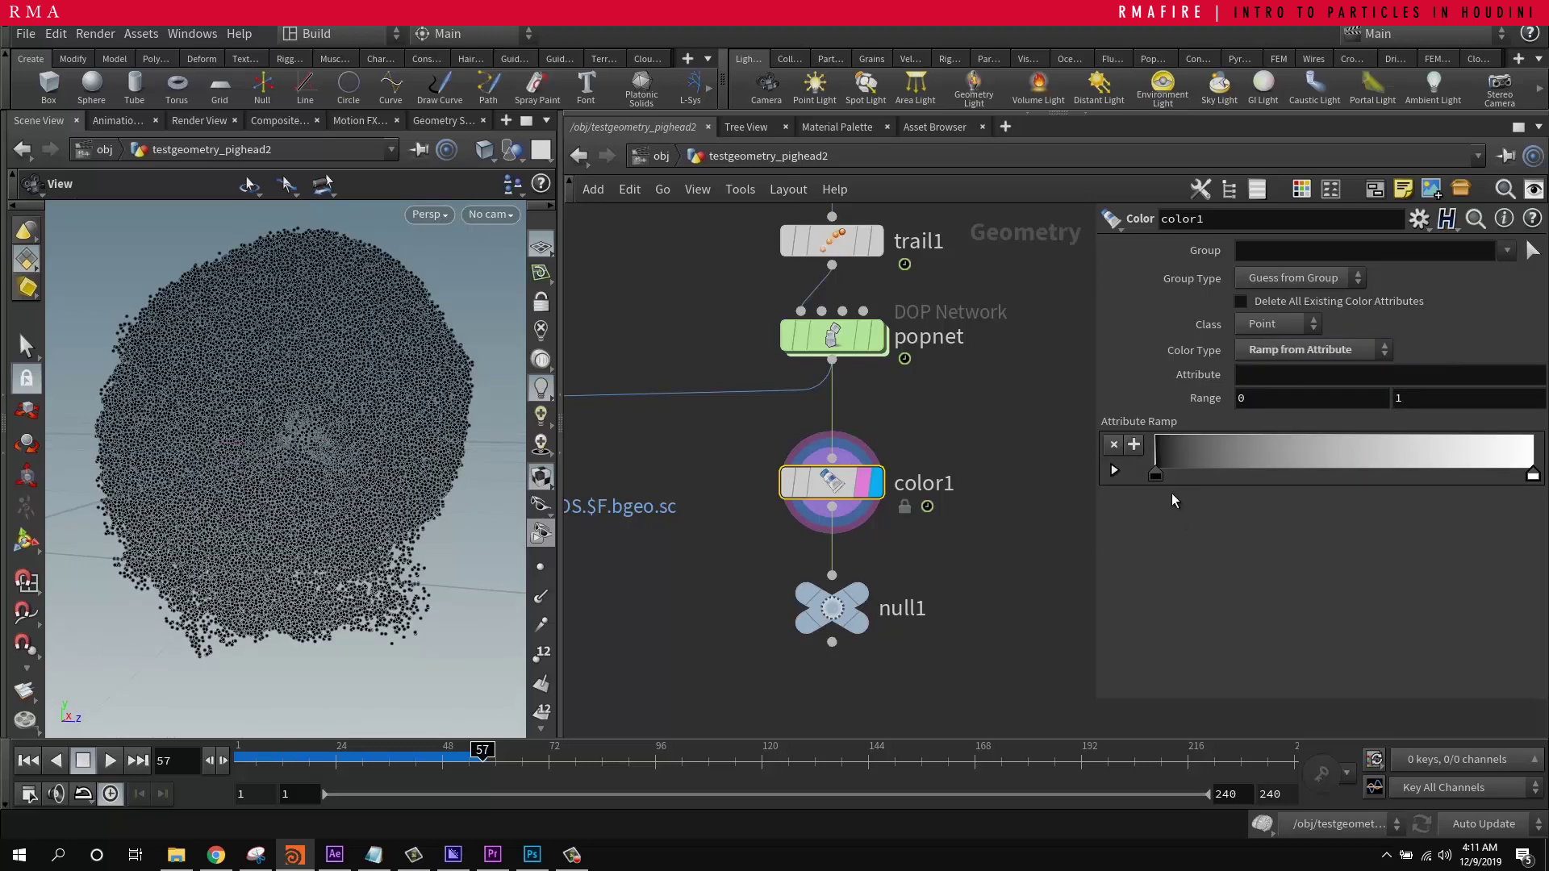
{"action": "left_click", "coordinate": [1290, 379]}
{"action": "type", "text": "V"}
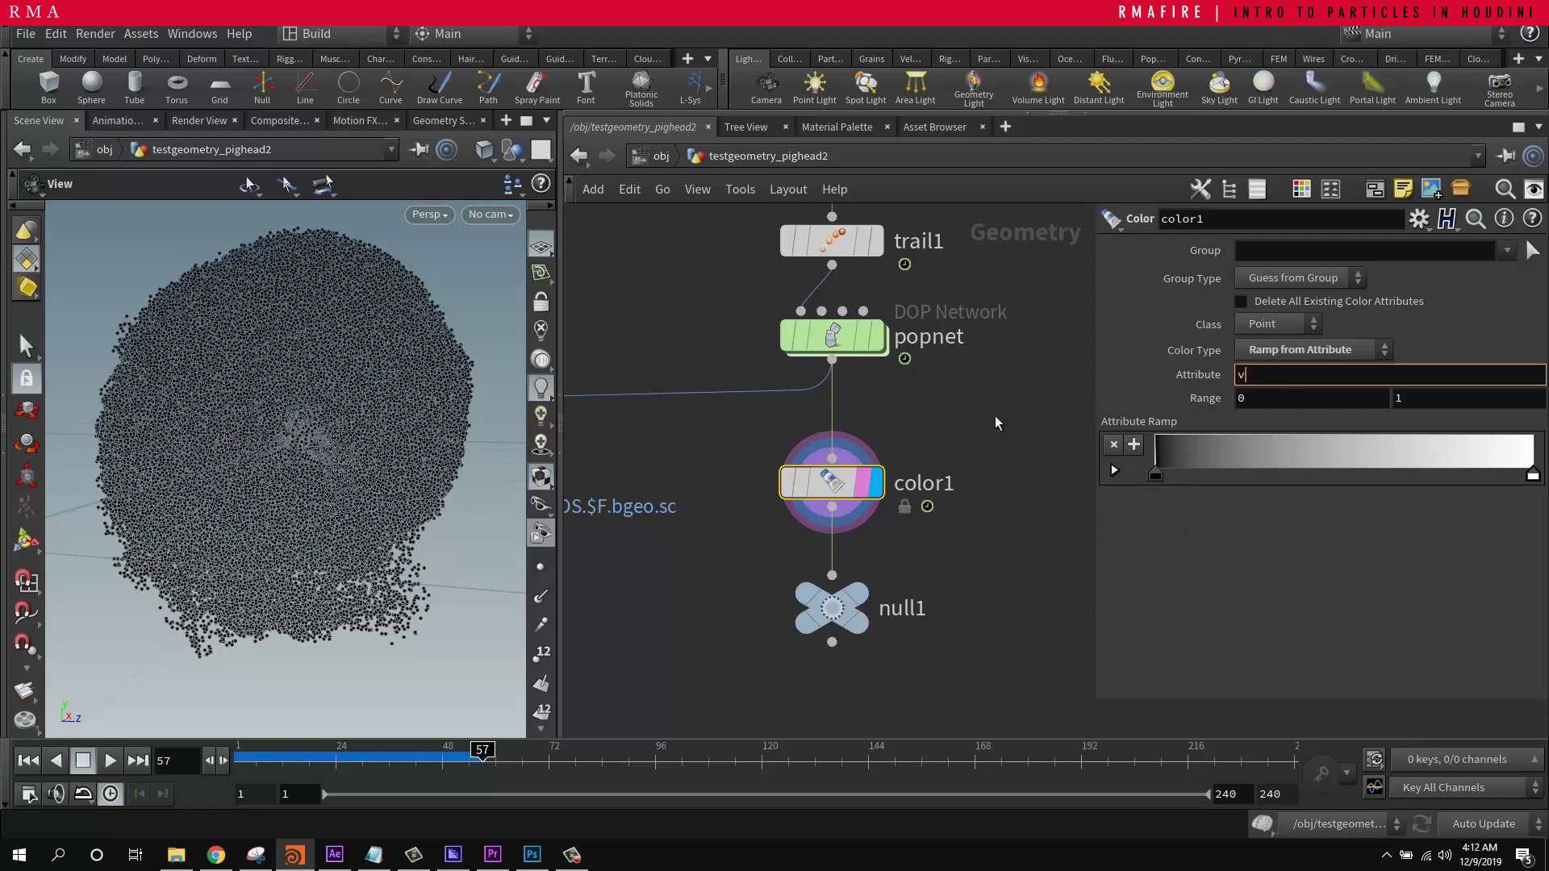
{"action": "key", "text": "Return"}
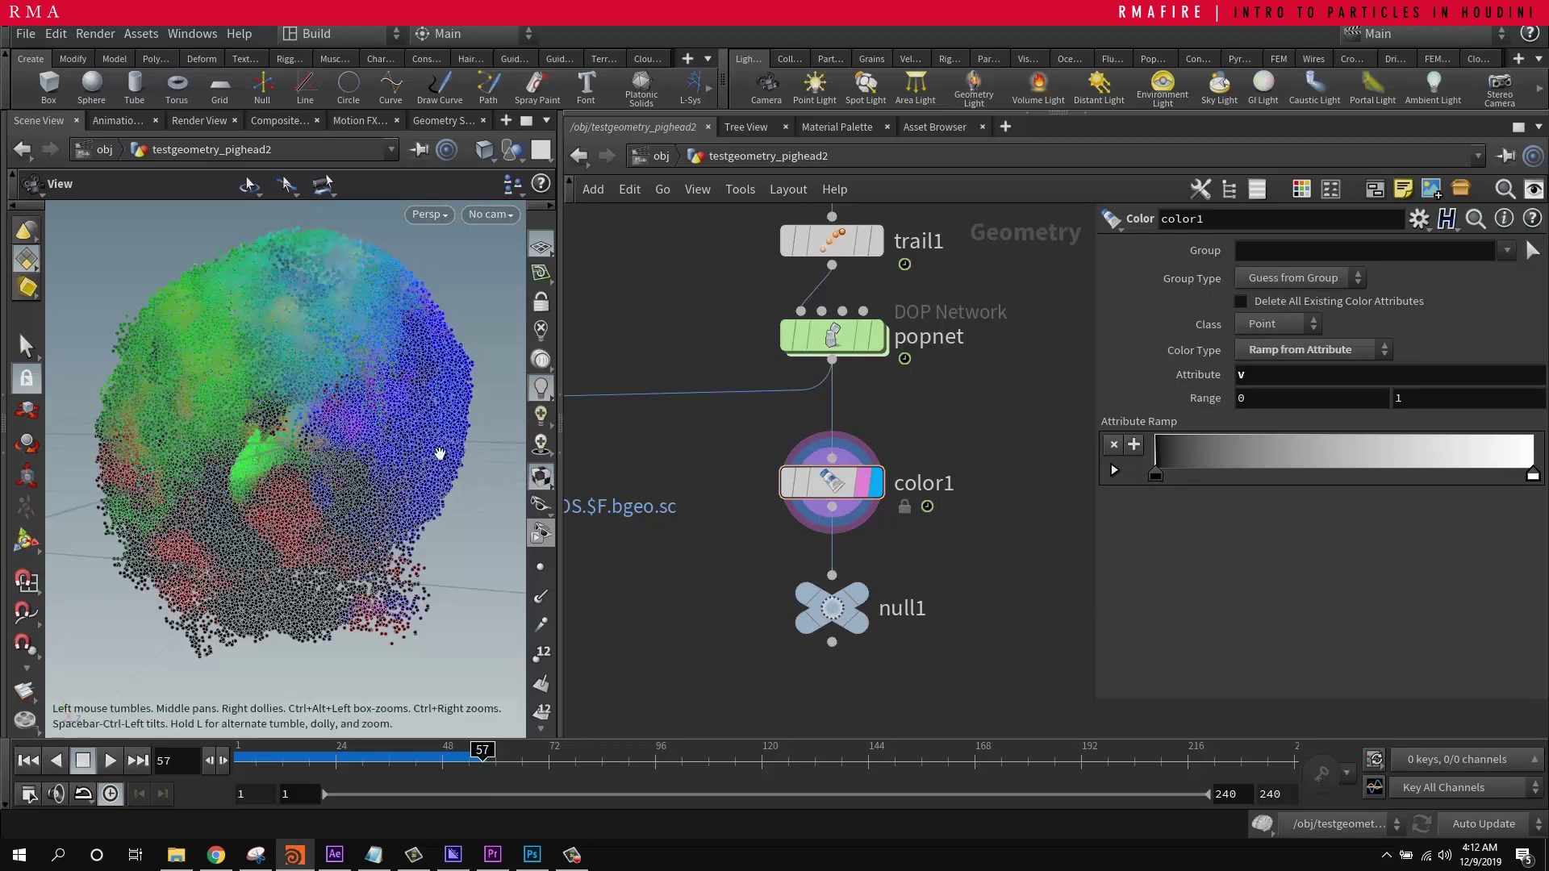
{"action": "mouse_move", "coordinate": [348, 406]}
{"action": "left_mouse_down"}
{"action": "mouse_move", "coordinate": [401, 419]}
{"action": "mouse_move", "coordinate": [367, 427]}
{"action": "left_mouse_up"}
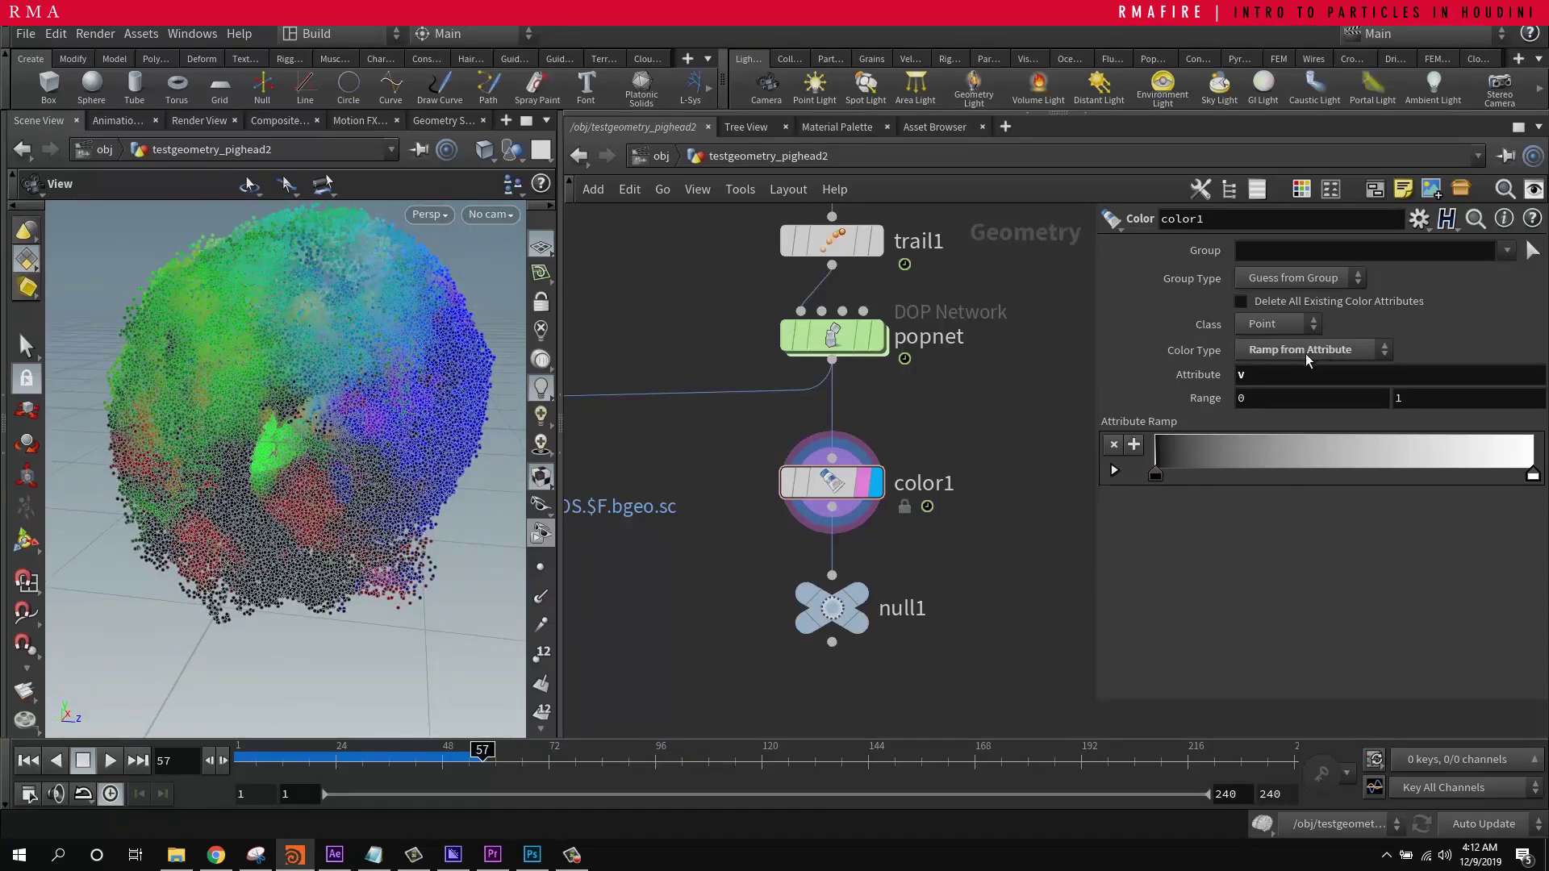
{"action": "left_click_drag", "start_coordinate": [853, 489], "coordinate": [849, 501]}
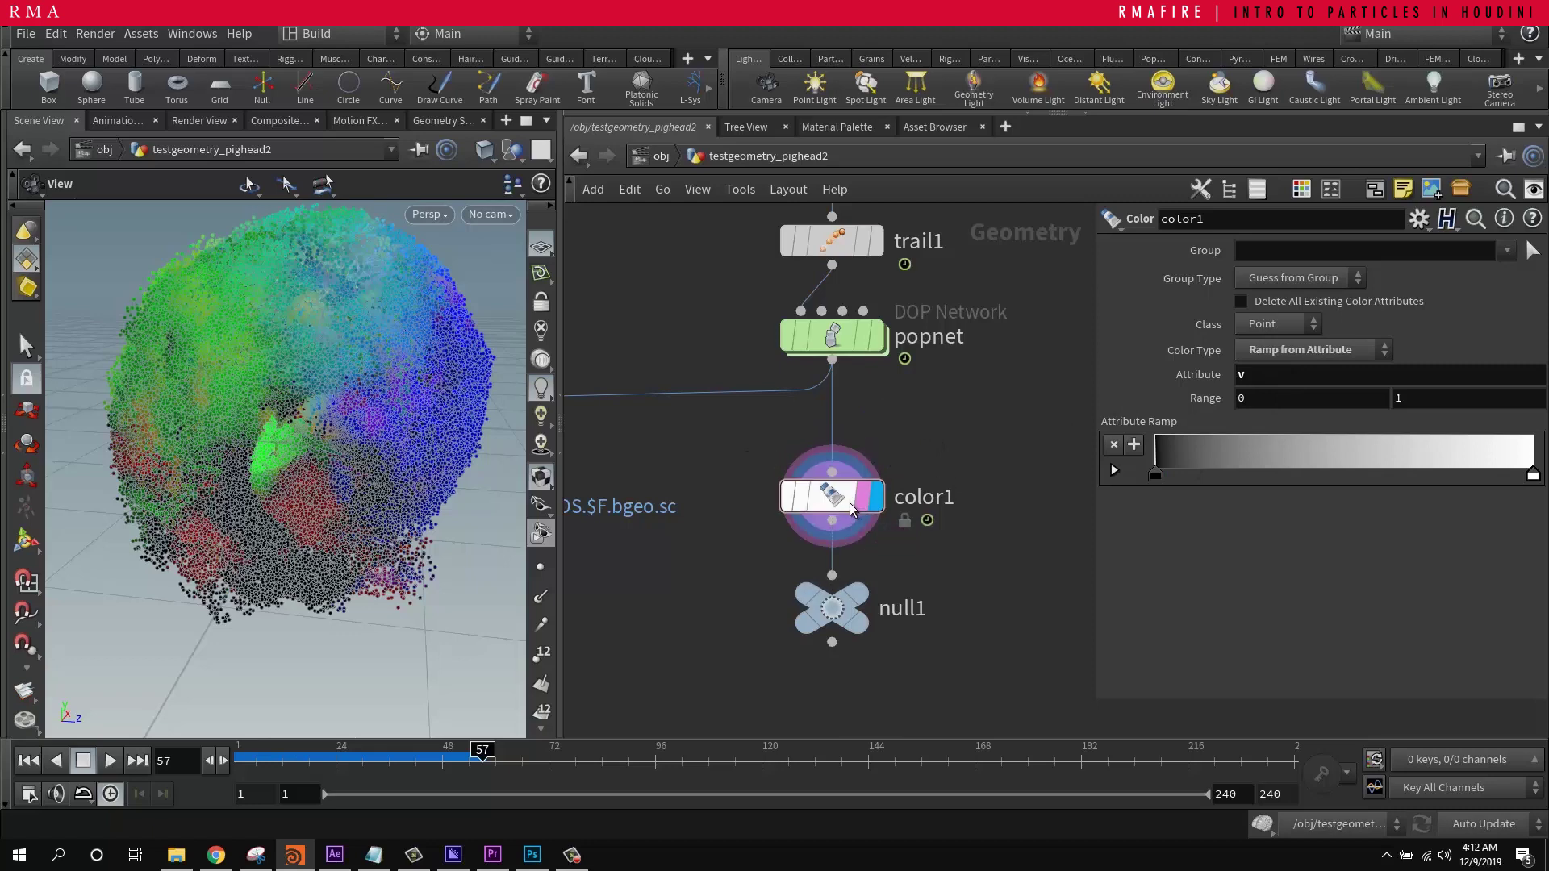
Step: Try Delete All Existing Color Attributes on color1, switch it off again, and scrub through the early frames
{"action": "left_click", "coordinate": [1338, 303]}
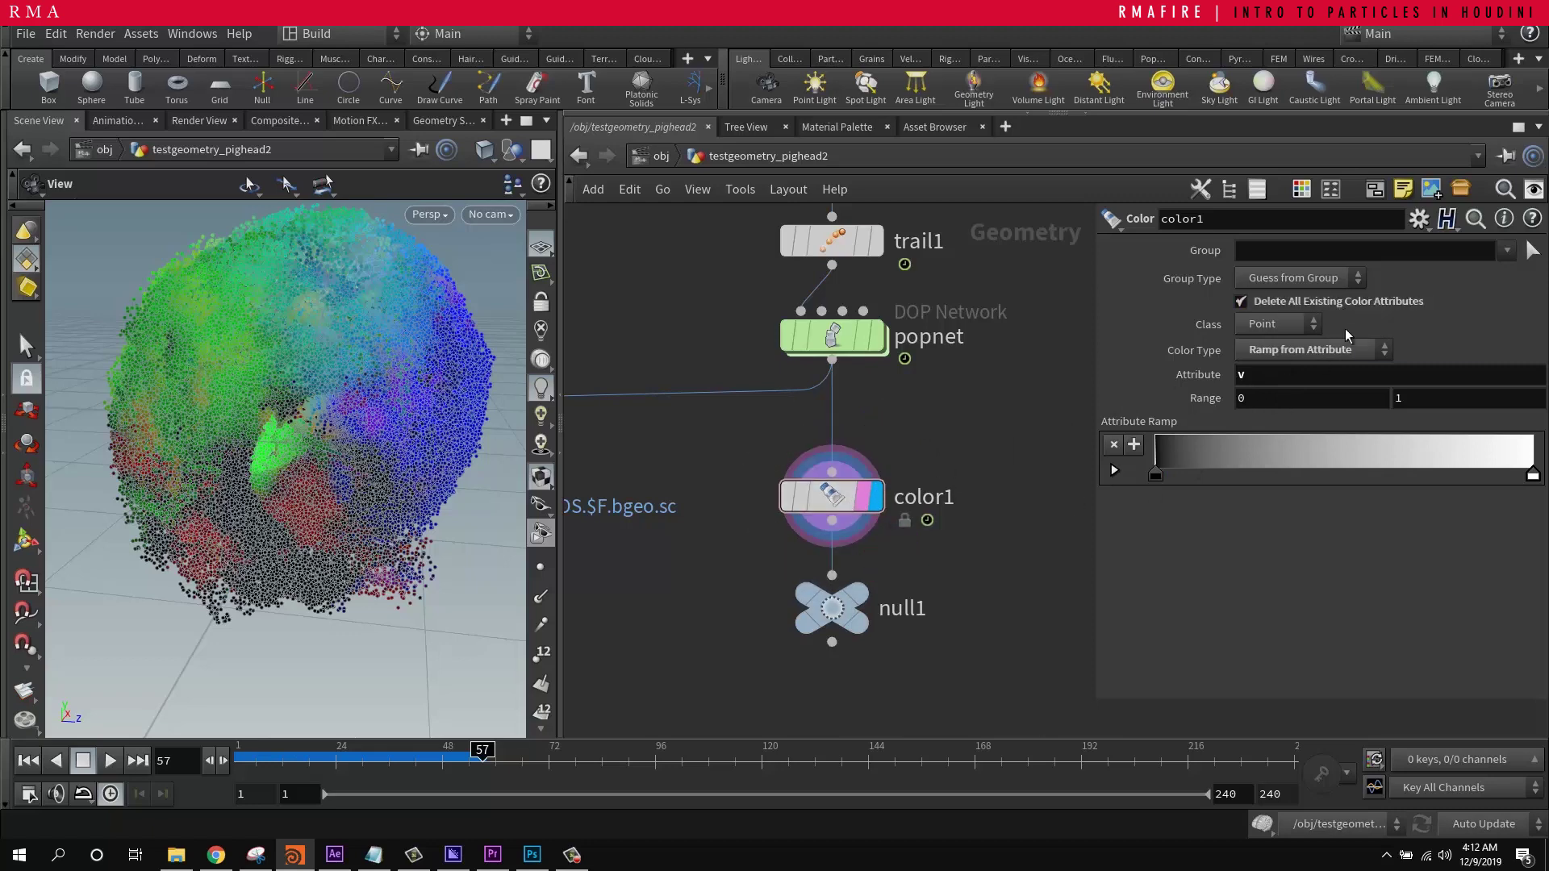
{"action": "left_click", "coordinate": [1363, 304]}
{"action": "left_click", "coordinate": [295, 750]}
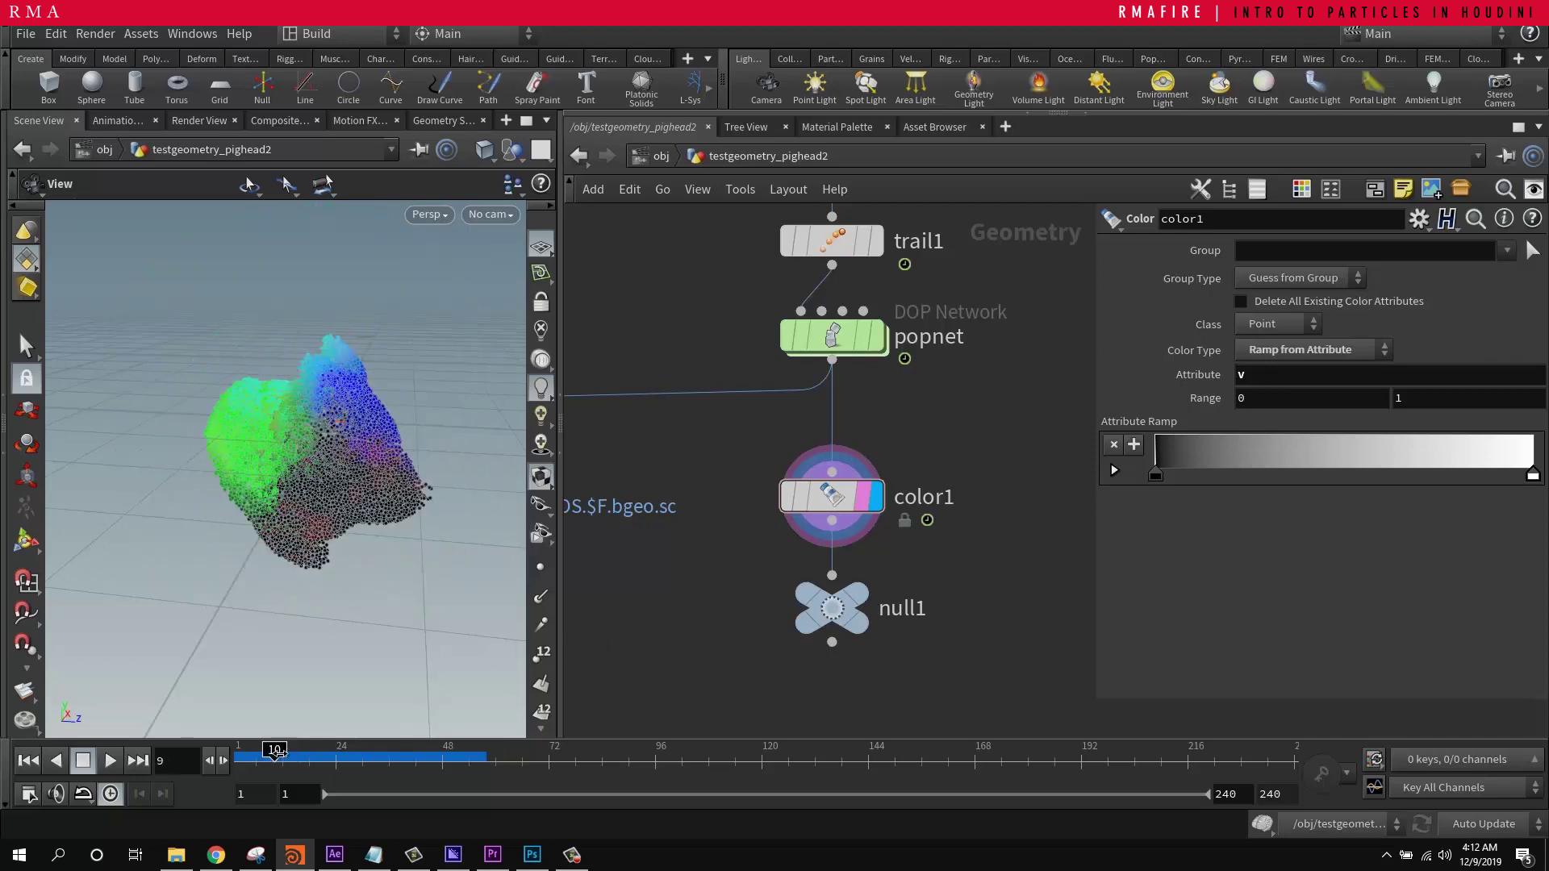
Step: Color the start of color1's attribute ramp yellow and its end magenta
{"action": "double_click", "coordinate": [1156, 476]}
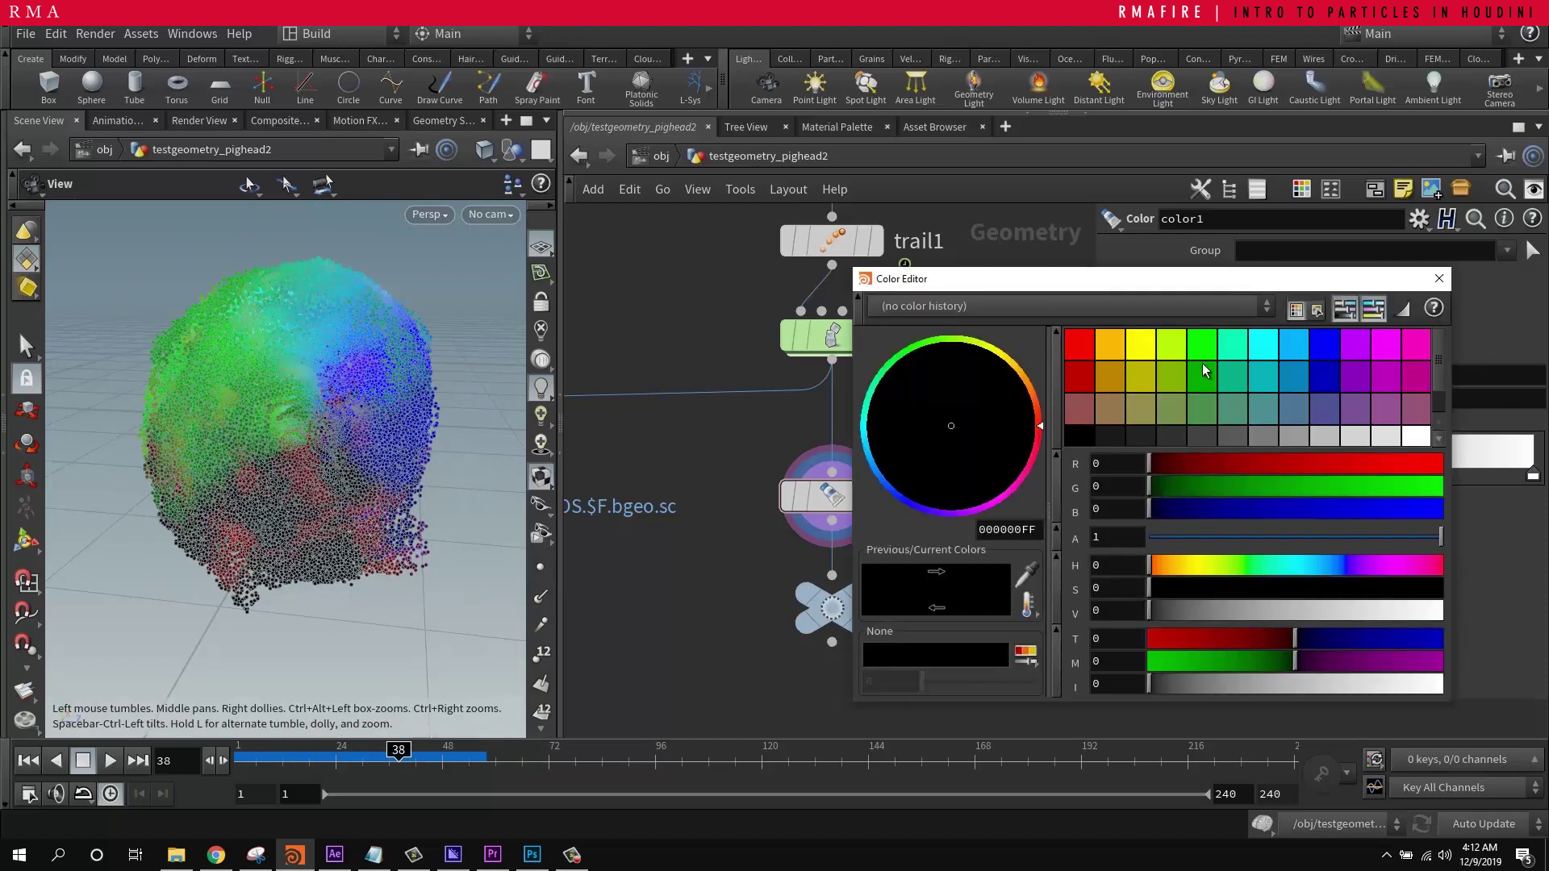
{"action": "left_click", "coordinate": [1146, 345]}
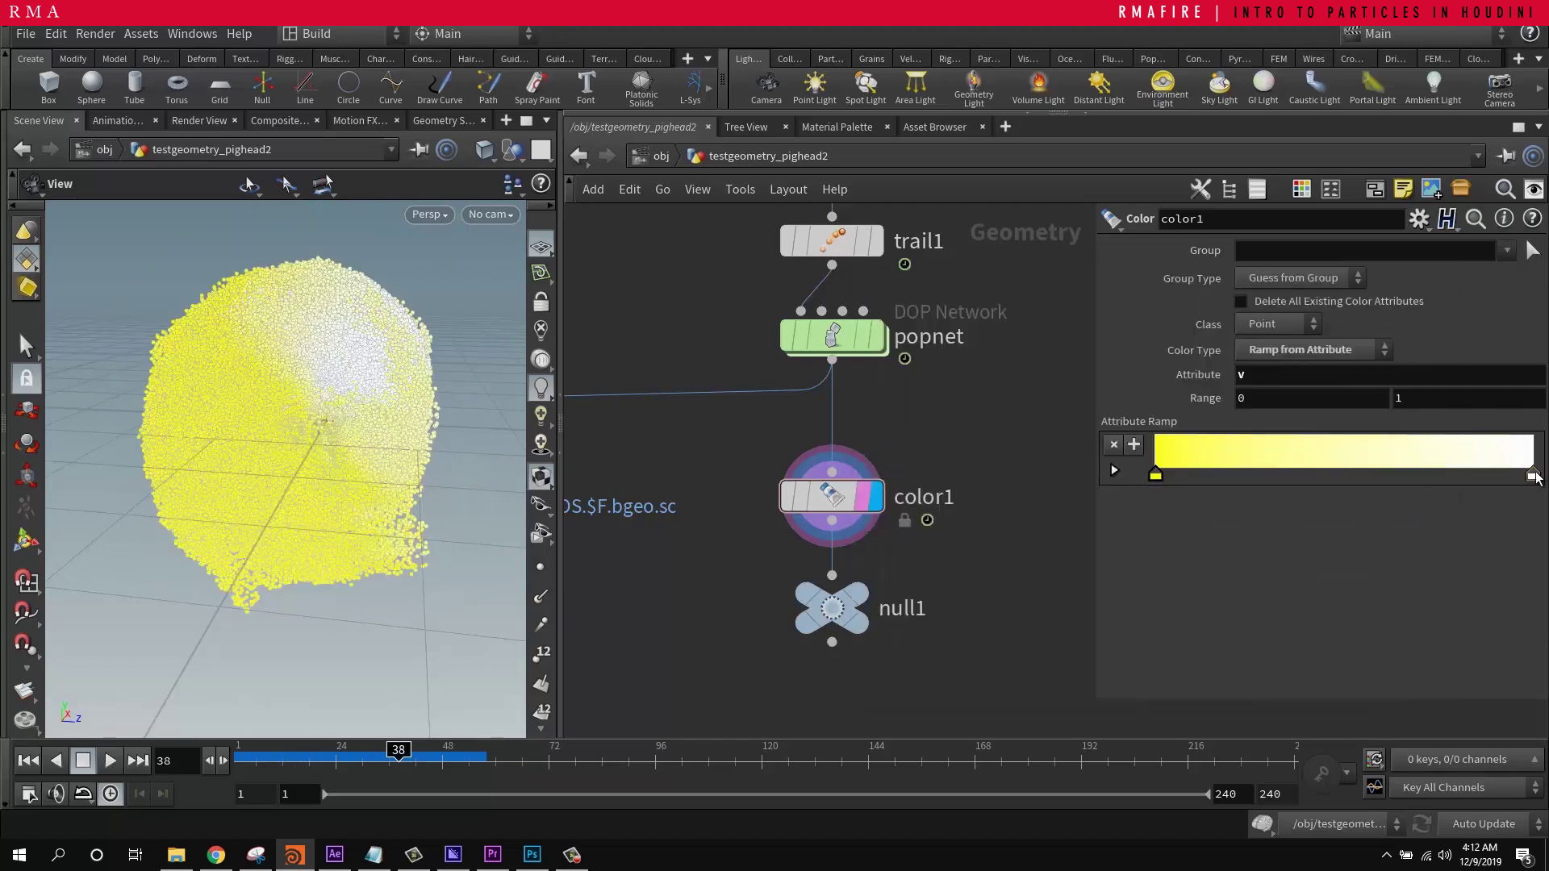
{"action": "double_click", "coordinate": [1532, 475]}
{"action": "left_click", "coordinate": [1420, 349]}
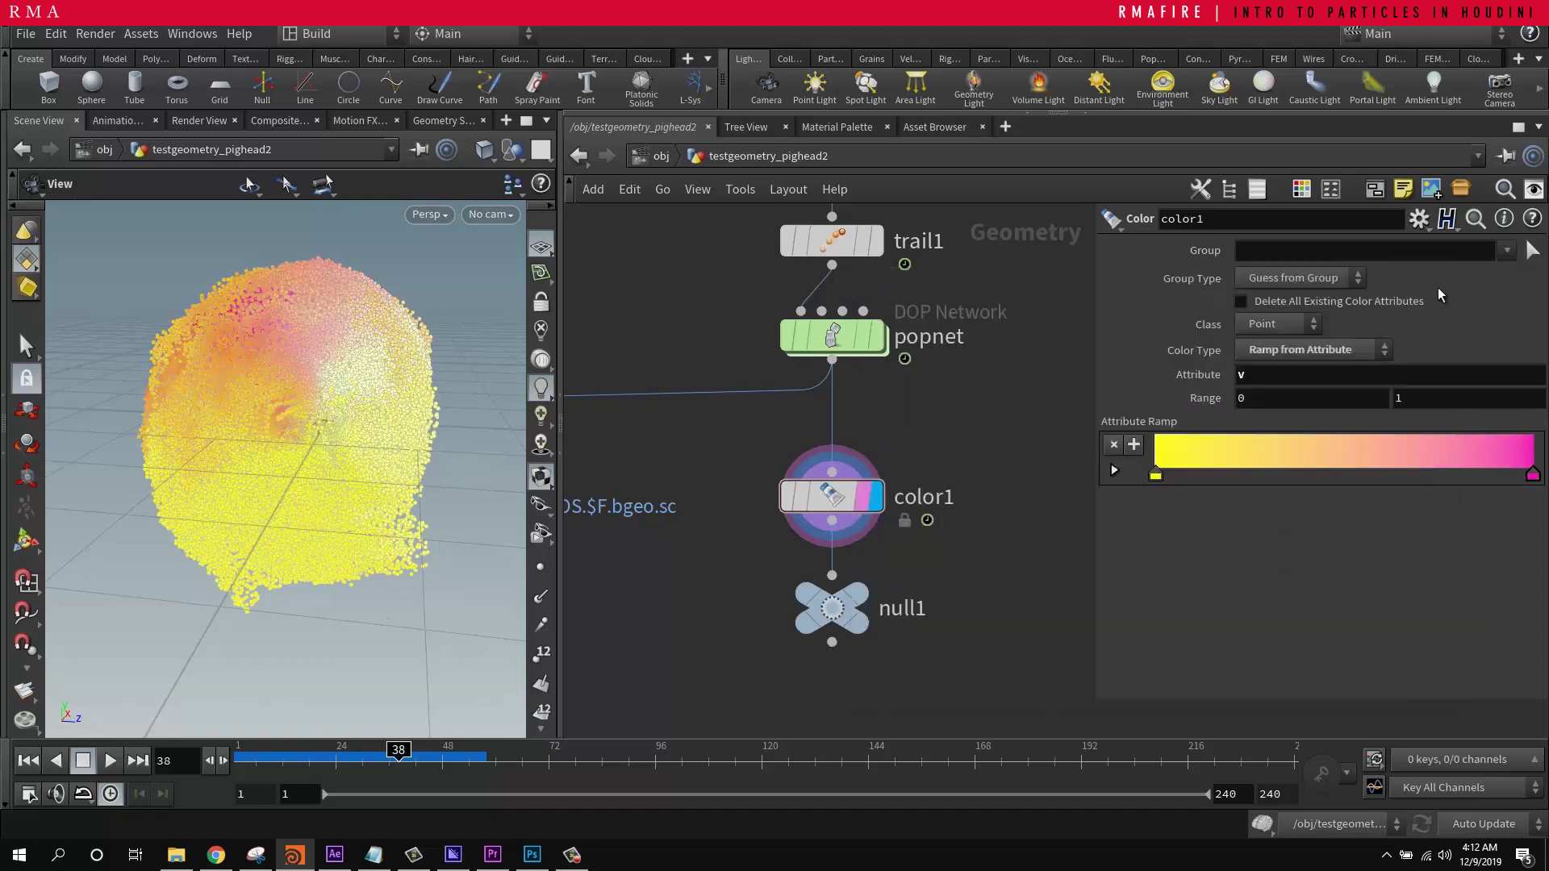
Step: Add a key at the middle of the attribute ramp, set it to purple (7F00FFFF), and close the color editor
{"action": "double_click", "coordinate": [1340, 476]}
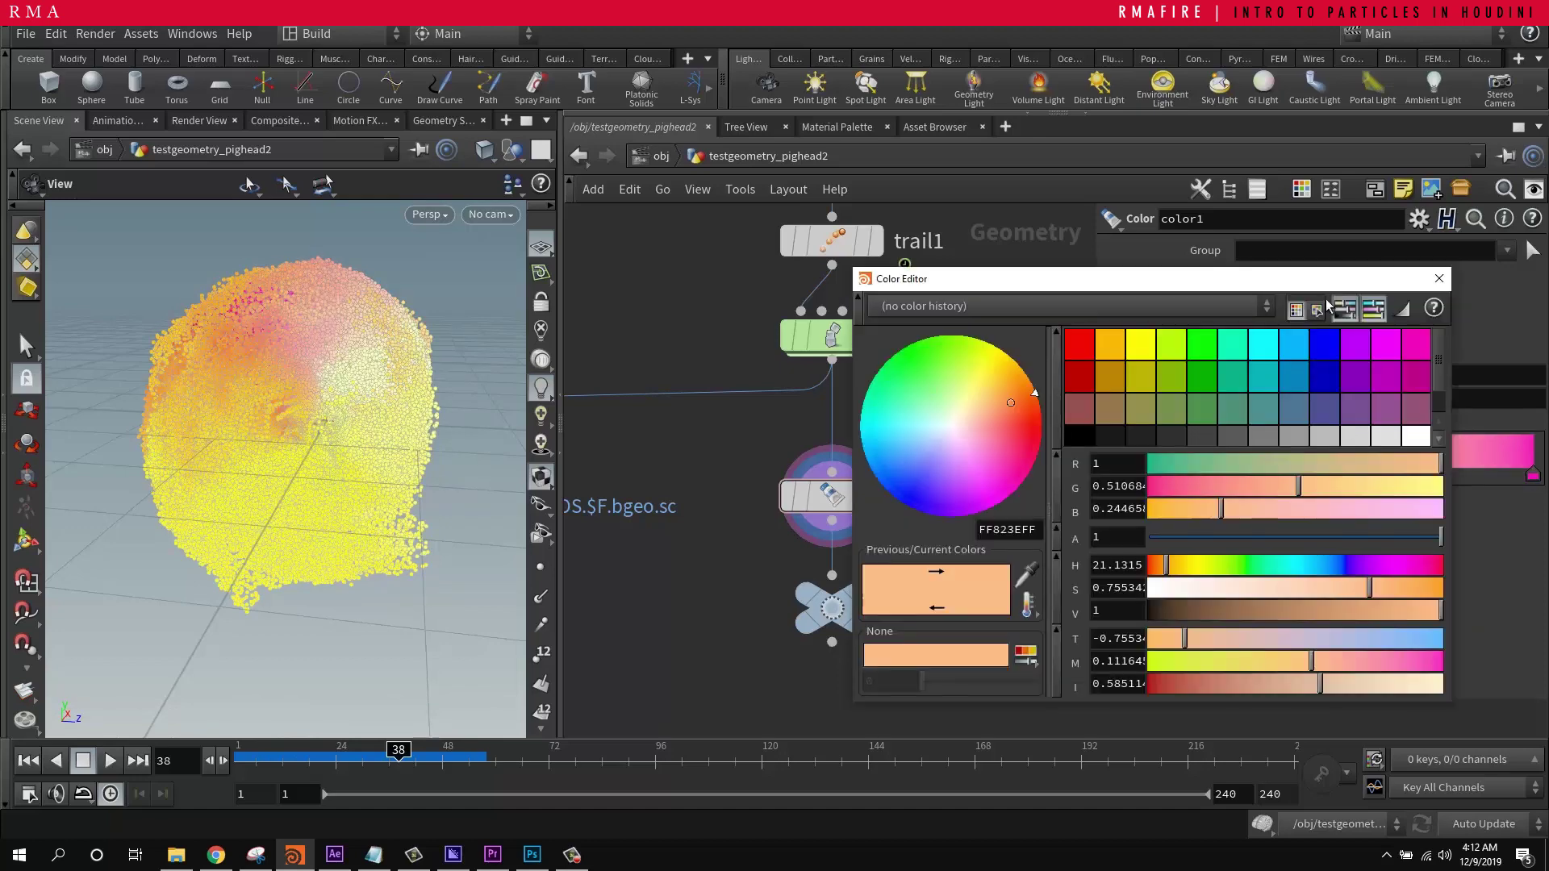
{"action": "left_click", "coordinate": [1262, 378]}
{"action": "left_click", "coordinate": [1120, 348]}
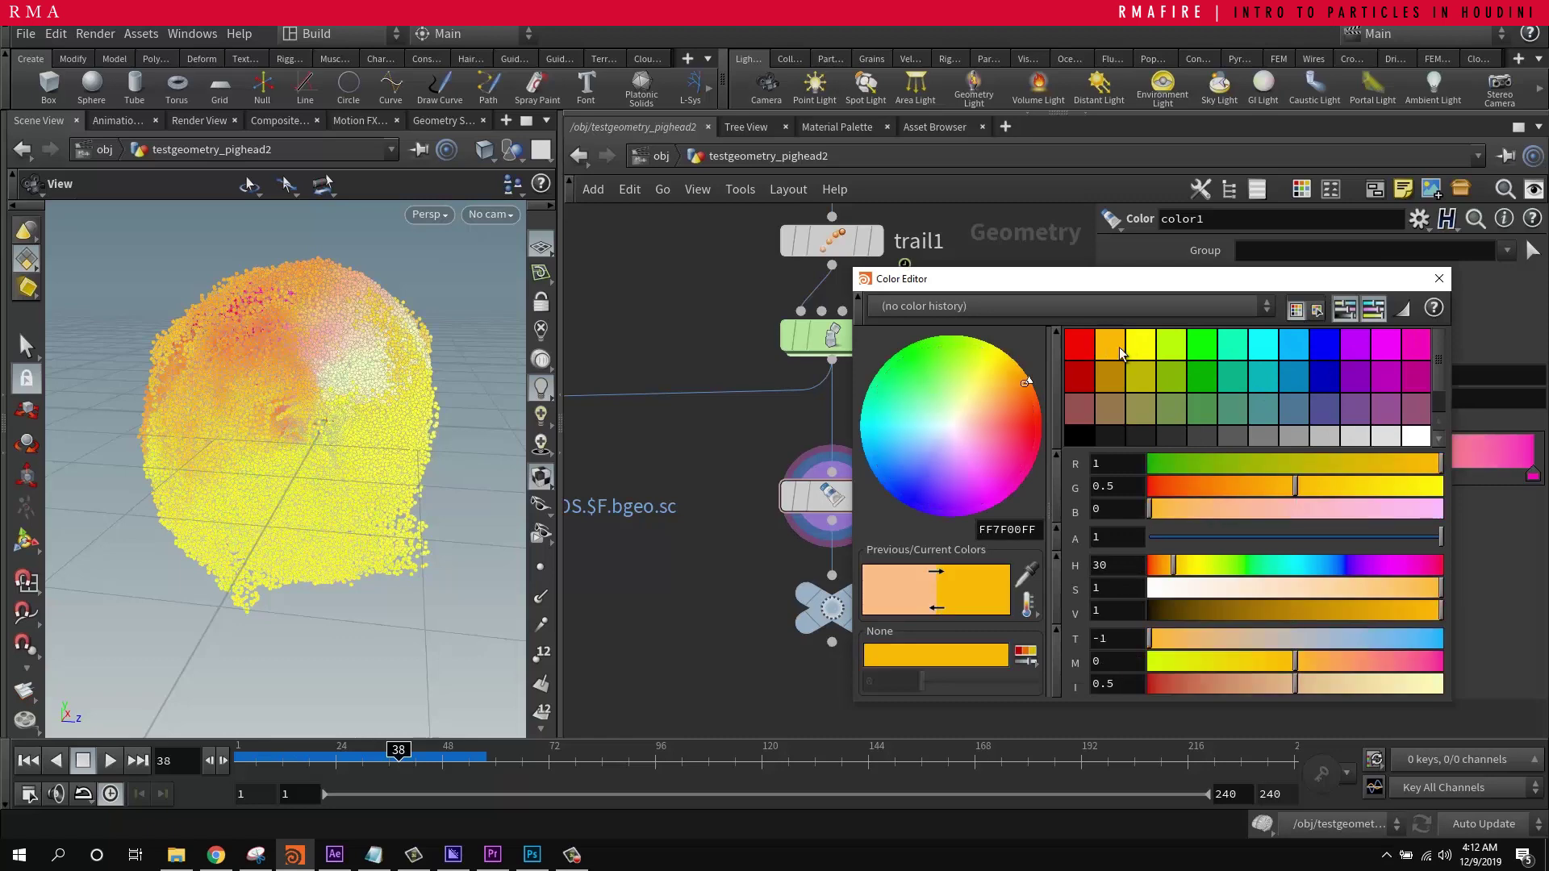
{"action": "left_click", "coordinate": [1352, 353]}
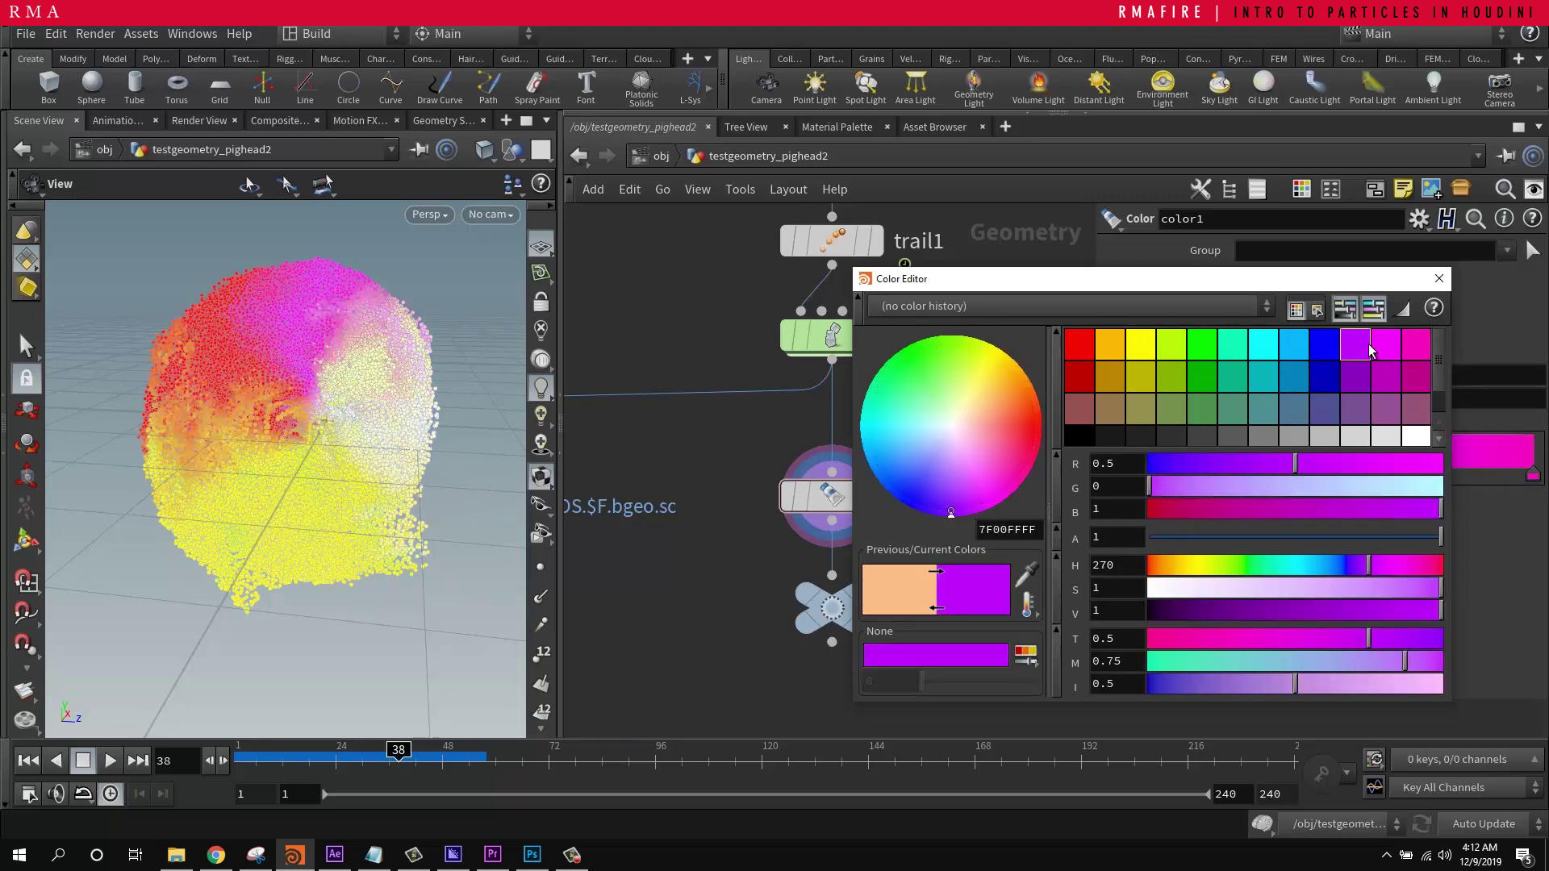
{"action": "left_click", "coordinate": [1438, 278]}
Step: Rewind the timeline, play the colored particle simulation to about frame 105, and view the whole cloud
{"action": "left_click_drag", "start_coordinate": [398, 429], "coordinate": [340, 435]}
{"action": "left_click_drag", "start_coordinate": [389, 754], "coordinate": [146, 763]}
{"action": "left_click", "coordinate": [113, 763]}
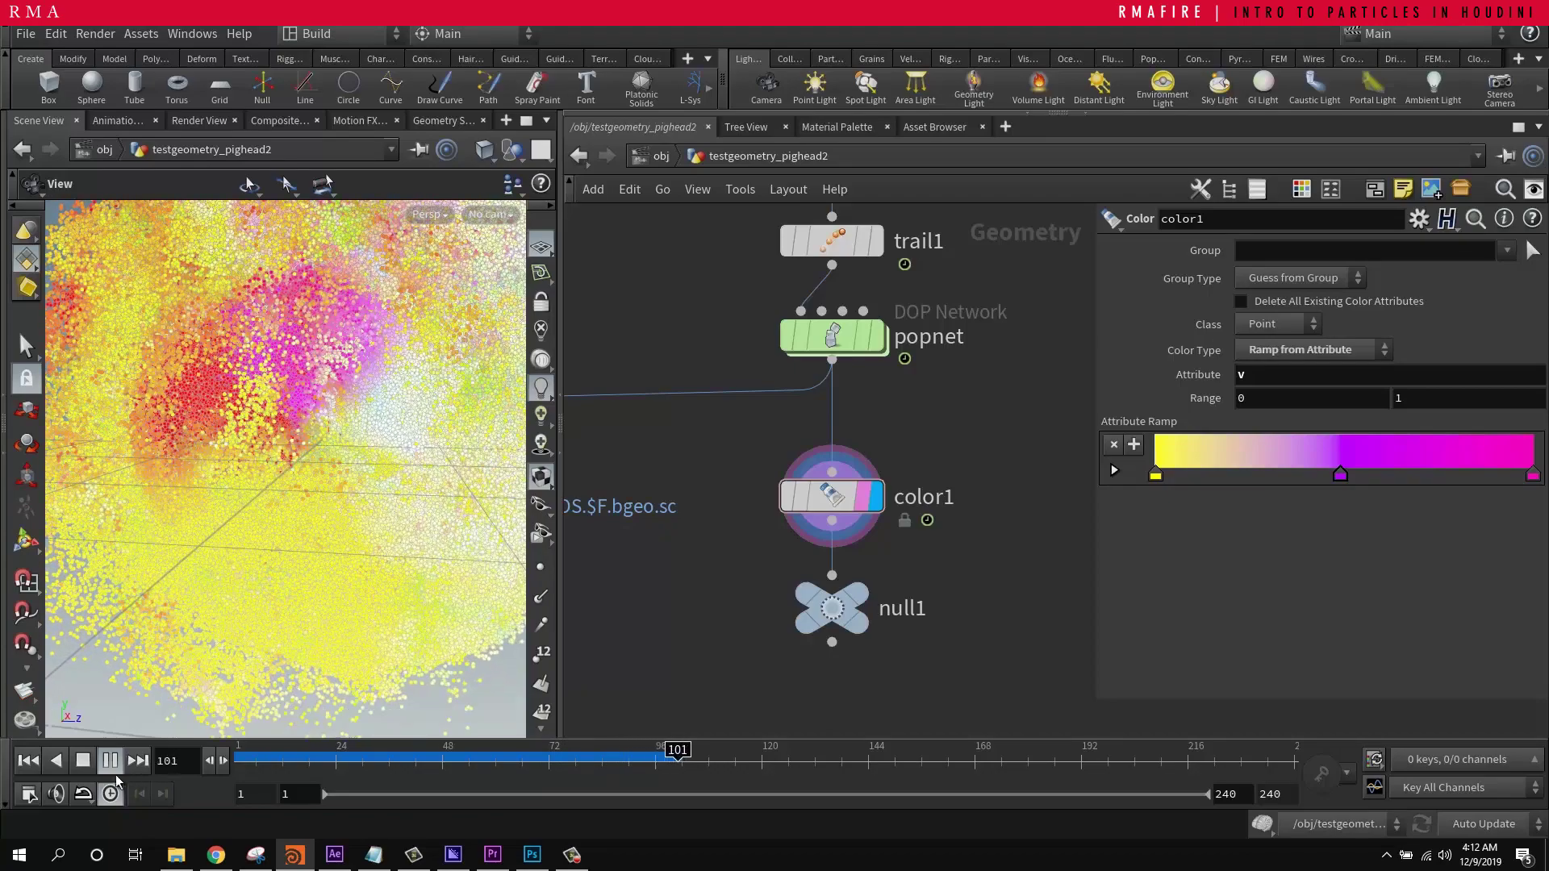
{"action": "left_click", "coordinate": [94, 753]}
{"action": "scroll", "coordinate": [215, 530], "scroll_direction": "down", "scroll_amount": 3}
{"action": "left_click_drag", "start_coordinate": [215, 529], "coordinate": [307, 475]}
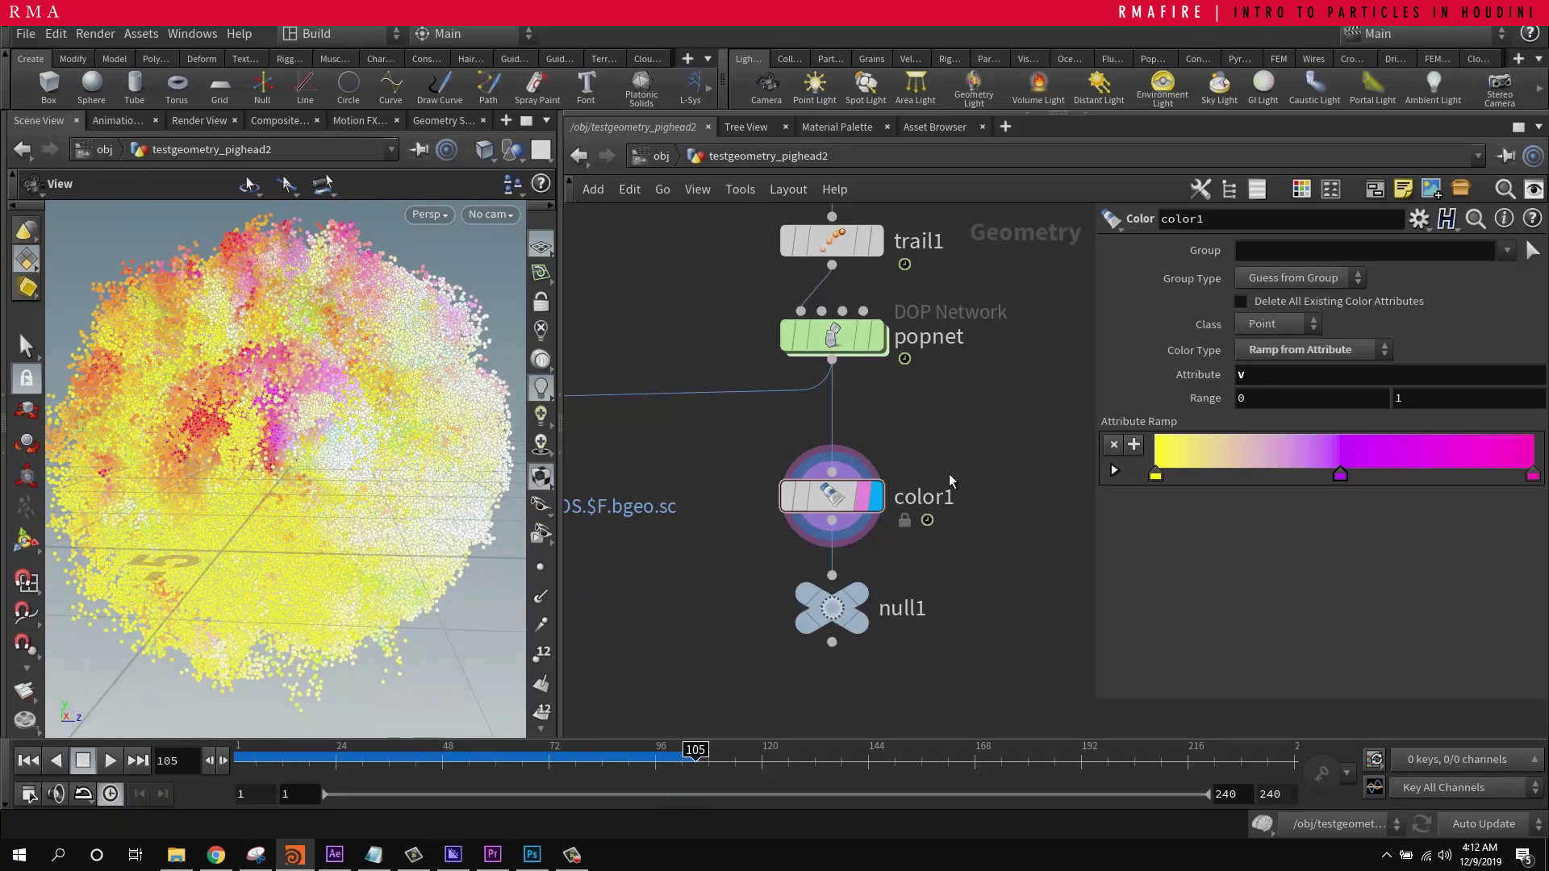
Step: Display null1 and examine popnet's point attributes for driving the color ramp
{"action": "left_click", "coordinate": [867, 631]}
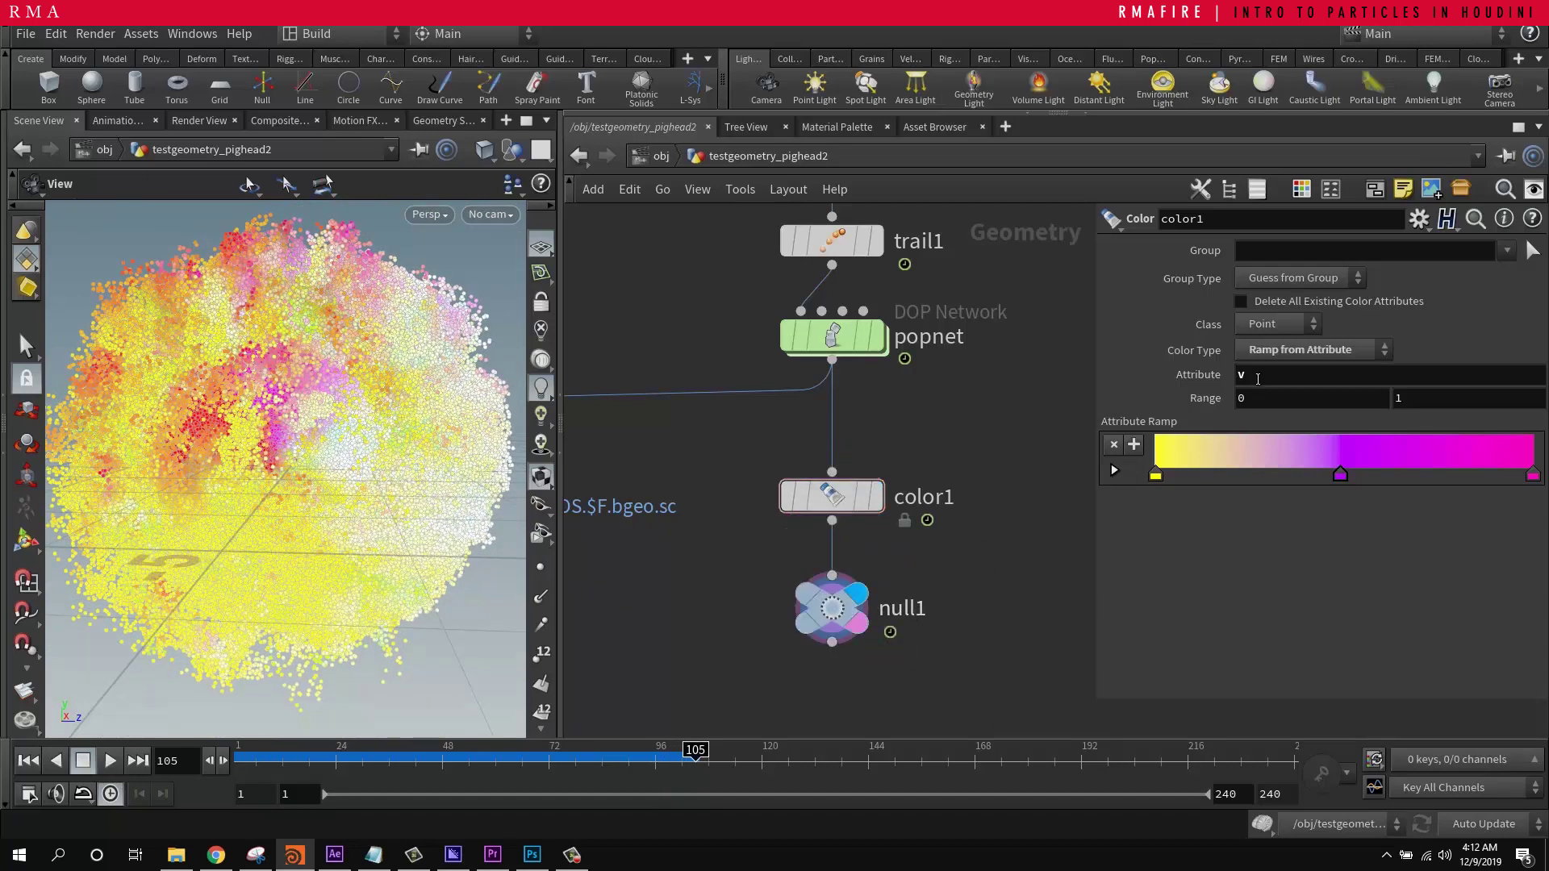
{"action": "key", "text": "Return"}
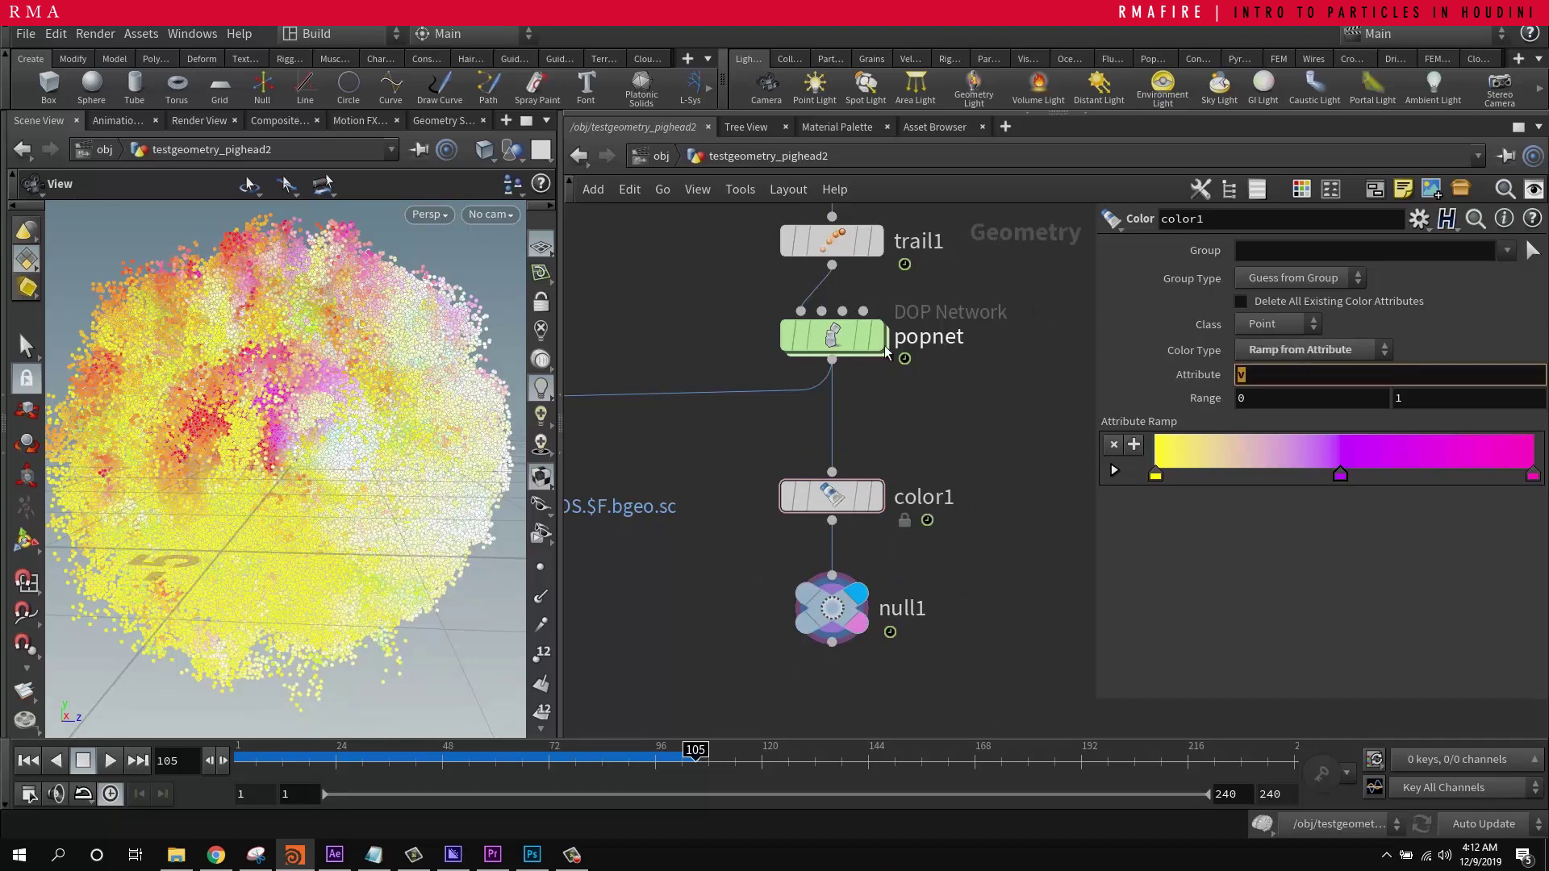
{"action": "middle_click", "coordinate": [833, 333]}
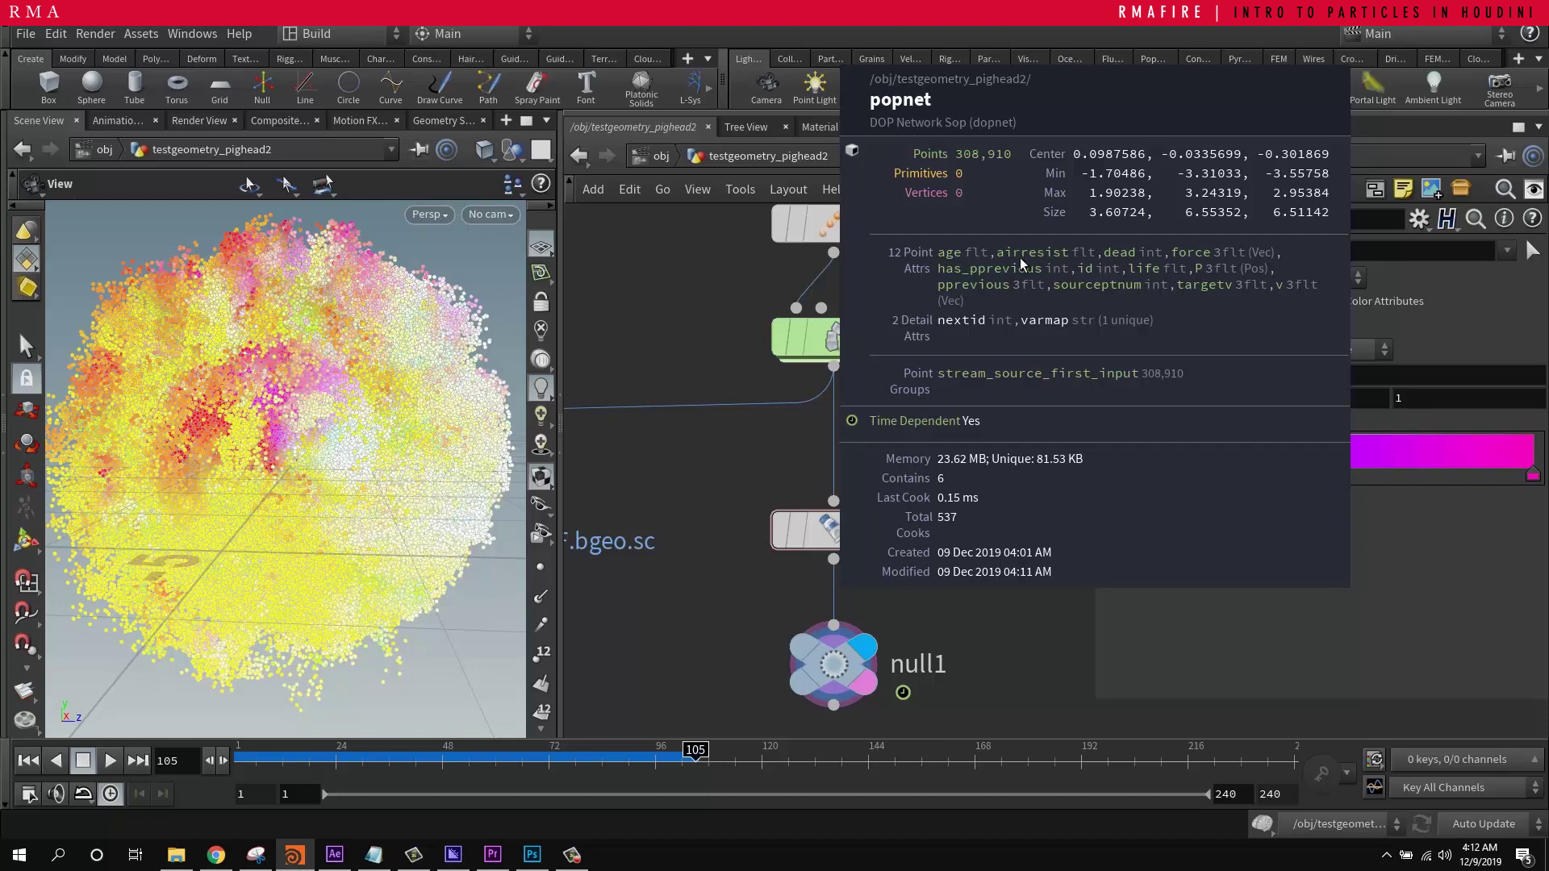